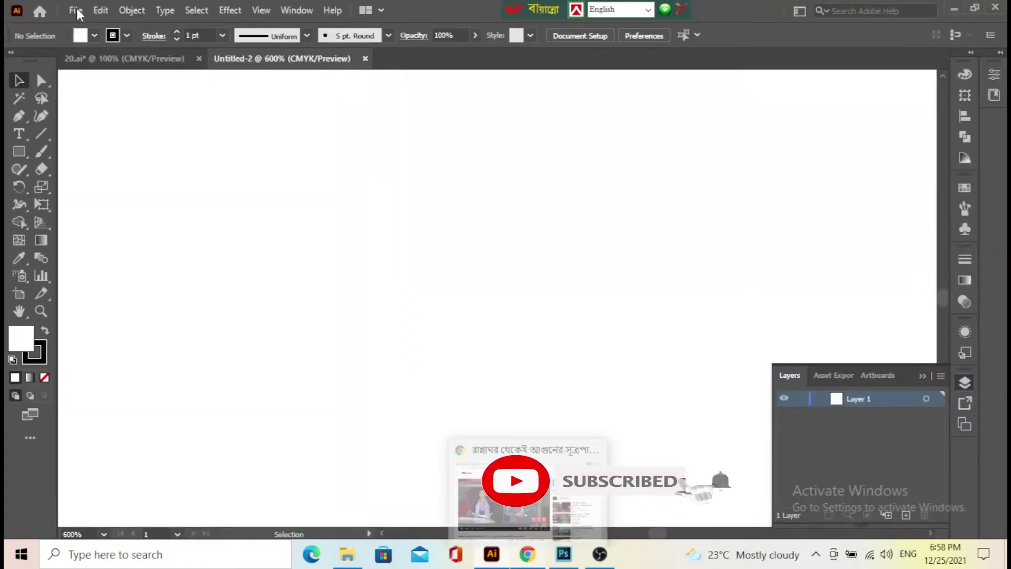
Set up a new document named Business Card Design, 3.5 × 2 in with 0.125 in bleed on all sides.
{"action": "left_click", "coordinate": [76, 10]}
{"action": "left_click", "coordinate": [100, 30]}
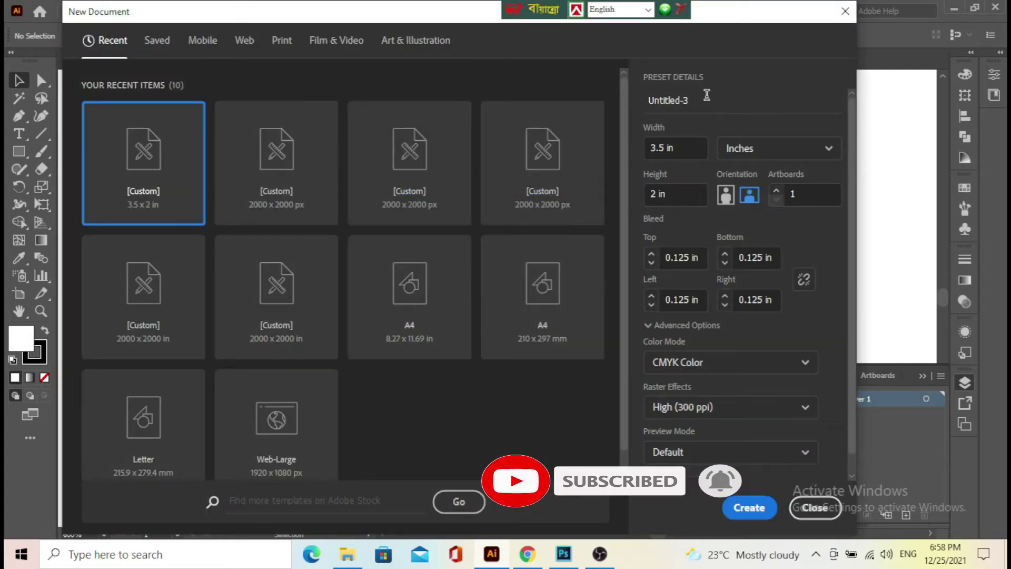
{"action": "left_click_drag", "start_coordinate": [689, 100], "coordinate": [631, 110]}
{"action": "type", "text": "Business Card Design"}
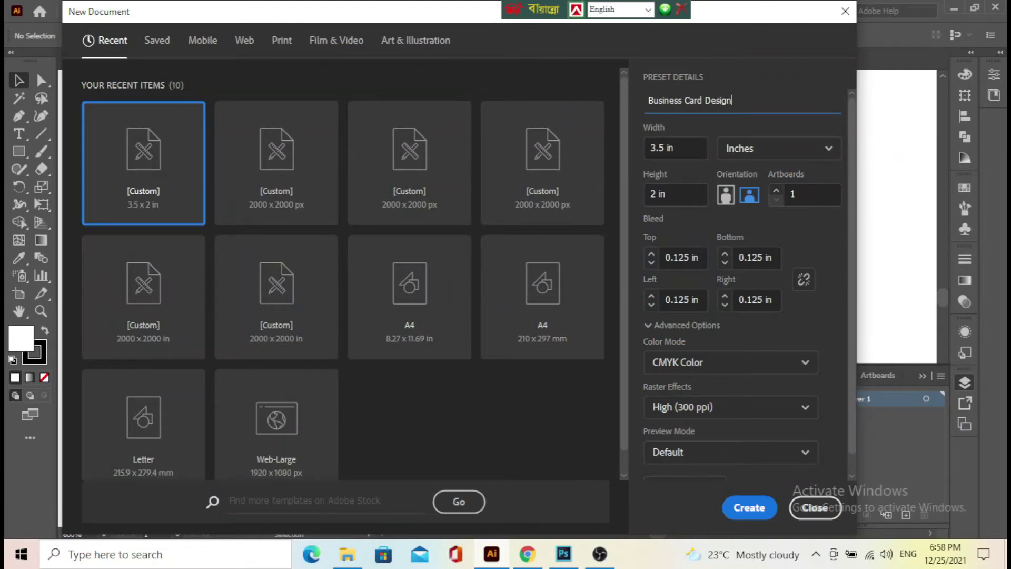
{"action": "left_click", "coordinate": [763, 158]}
Create the Business Card Design document and centre the view on its artboard.
{"action": "left_click", "coordinate": [750, 507]}
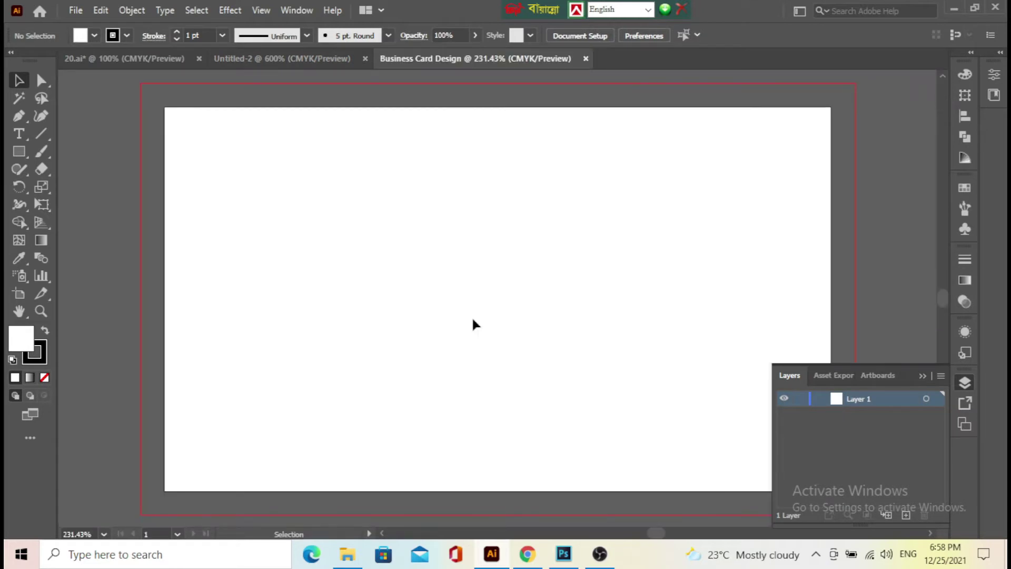
{"action": "scroll", "coordinate": [379, 258], "scroll_direction": "down", "scroll_amount": 1}
{"action": "scroll", "coordinate": [505, 292], "scroll_direction": "down", "scroll_amount": 3}
{"action": "scroll", "coordinate": [406, 295], "scroll_direction": "up", "scroll_amount": 1}
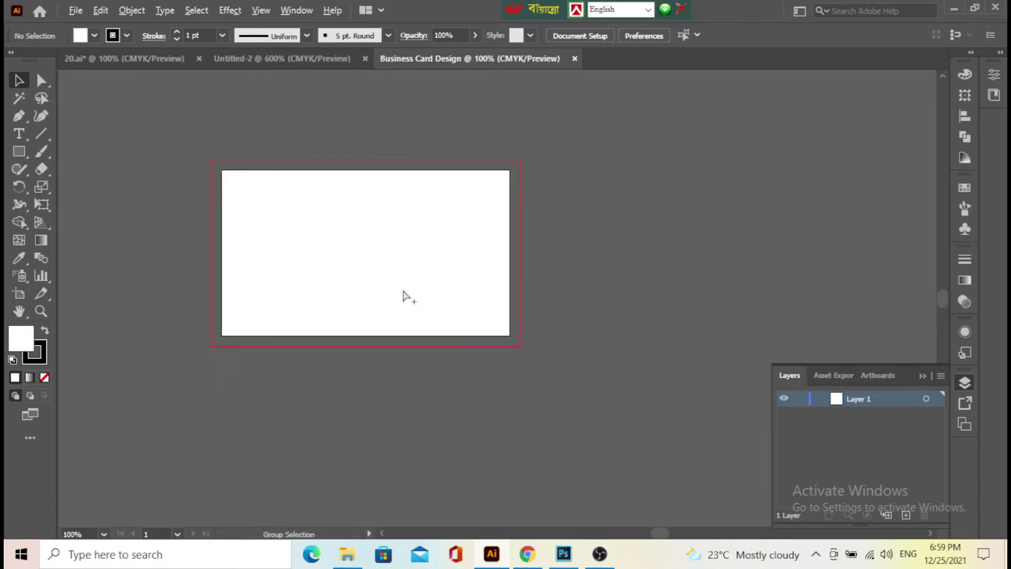
{"action": "scroll", "coordinate": [406, 295], "scroll_direction": "up", "scroll_amount": 1}
{"action": "left_click_drag", "start_coordinate": [270, 260], "coordinate": [367, 266]}
{"action": "scroll", "coordinate": [392, 173], "scroll_direction": "up", "scroll_amount": 1}
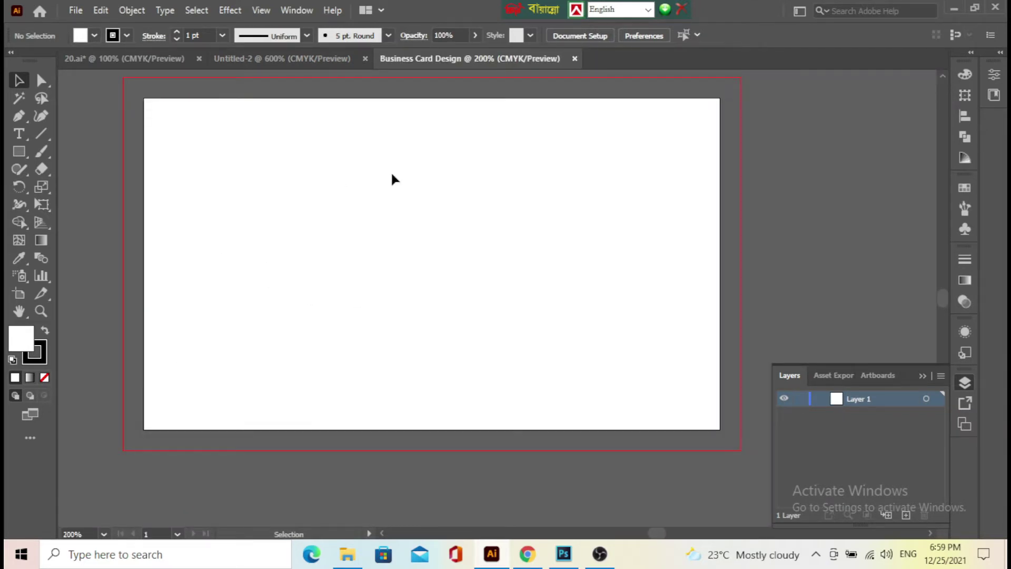
{"action": "scroll", "coordinate": [350, 193], "scroll_direction": "down", "scroll_amount": 1}
{"action": "scroll", "coordinate": [230, 165], "scroll_direction": "up", "scroll_amount": 1}
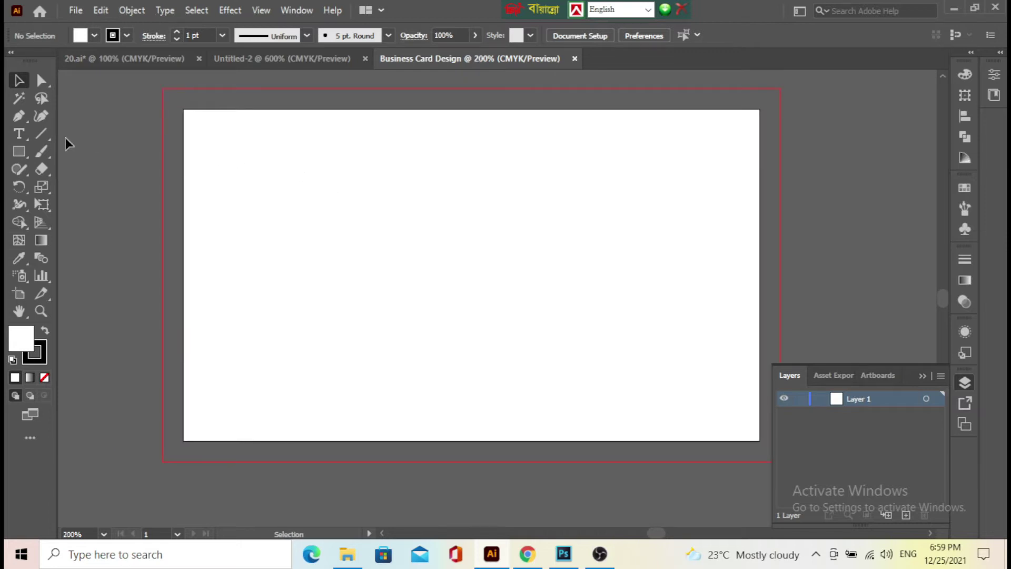
Draw a rectangle from bleed corner to bleed corner with no stroke and a white fill.
{"action": "left_click", "coordinate": [16, 154]}
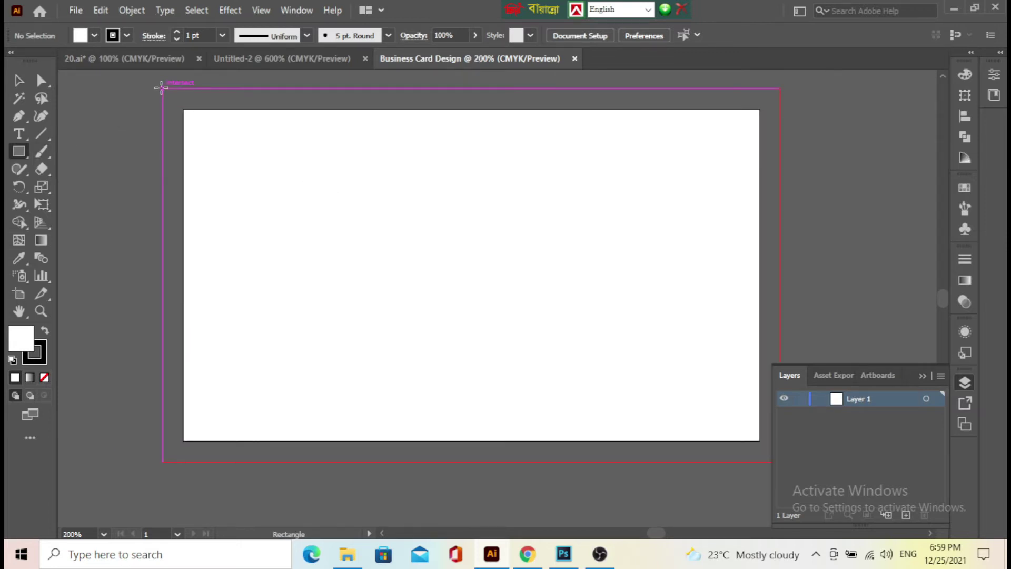
{"action": "left_click_drag", "start_coordinate": [174, 93], "coordinate": [791, 461]}
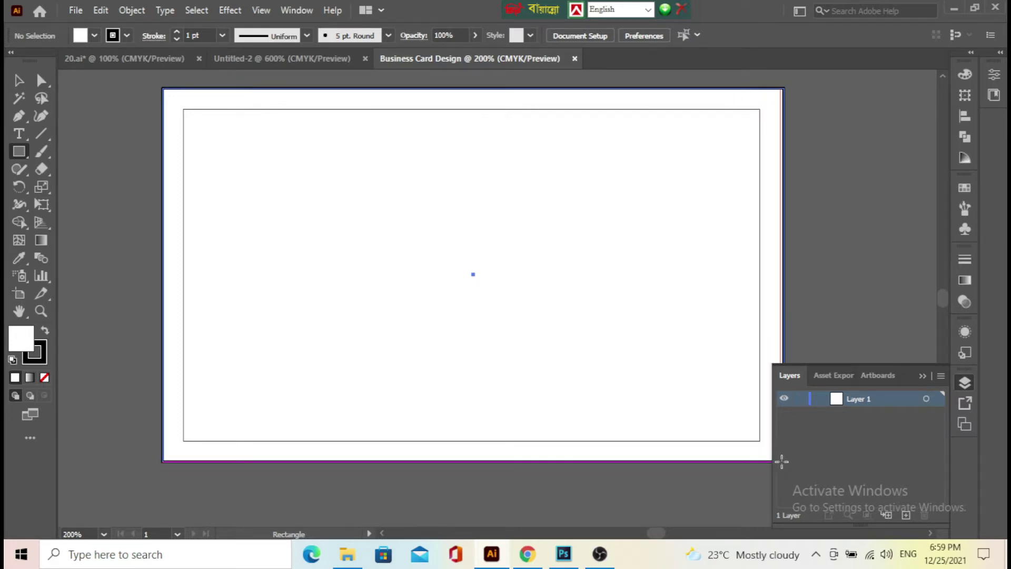
{"action": "left_click_drag", "start_coordinate": [791, 461], "coordinate": [779, 461]}
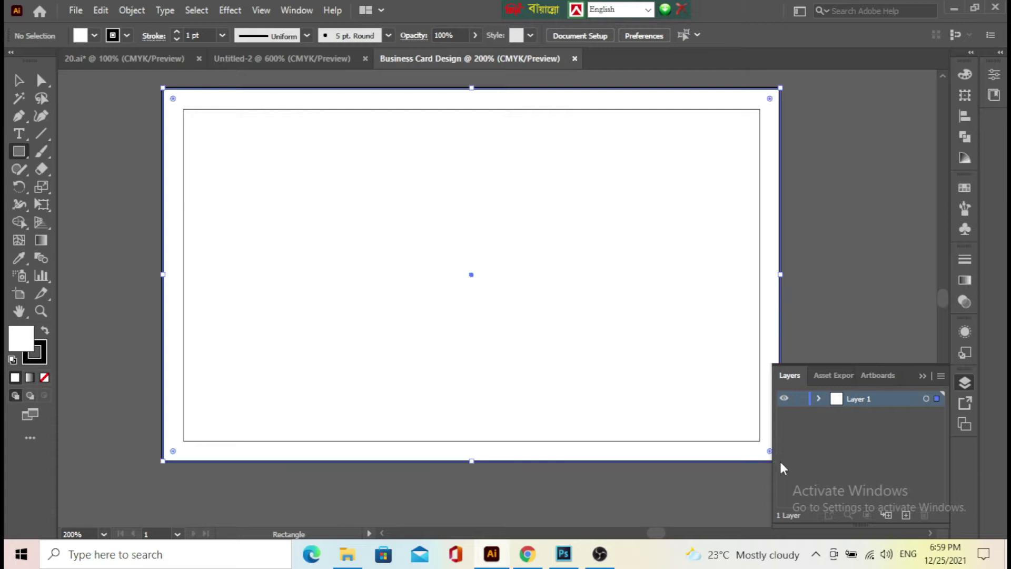
{"action": "left_click", "coordinate": [43, 353]}
{"action": "key", "text": "/"}
{"action": "left_click", "coordinate": [25, 335]}
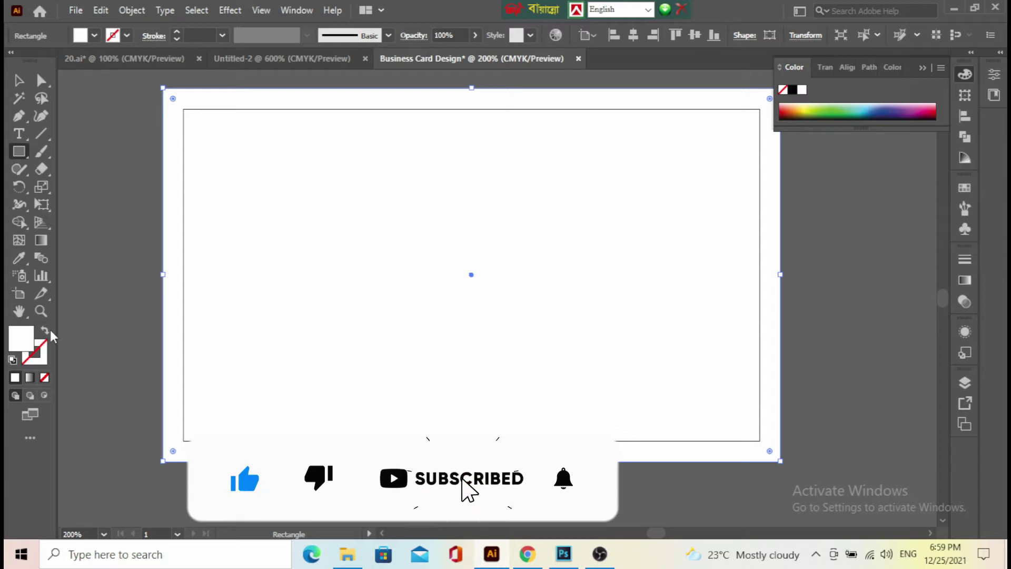
{"action": "key", "text": "v"}
Zoom around the card and select the white card rectangle.
{"action": "scroll", "coordinate": [558, 273], "scroll_direction": "down", "scroll_amount": 2}
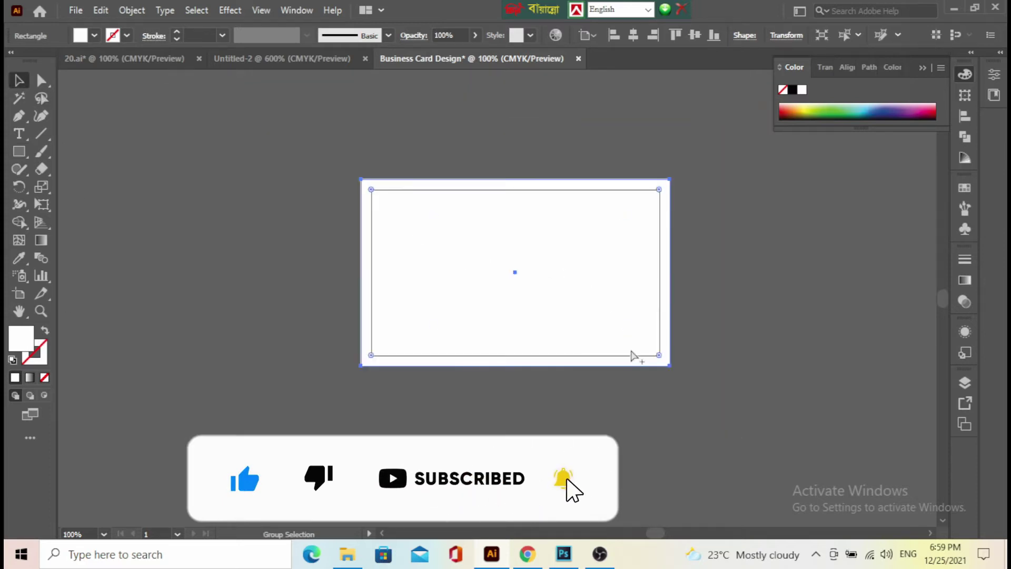
{"action": "scroll", "coordinate": [638, 355], "scroll_direction": "up", "scroll_amount": 3}
{"action": "scroll", "coordinate": [699, 331], "scroll_direction": "up", "scroll_amount": 2}
{"action": "scroll", "coordinate": [695, 387], "scroll_direction": "up", "scroll_amount": 3}
{"action": "scroll", "coordinate": [695, 389], "scroll_direction": "up", "scroll_amount": 2}
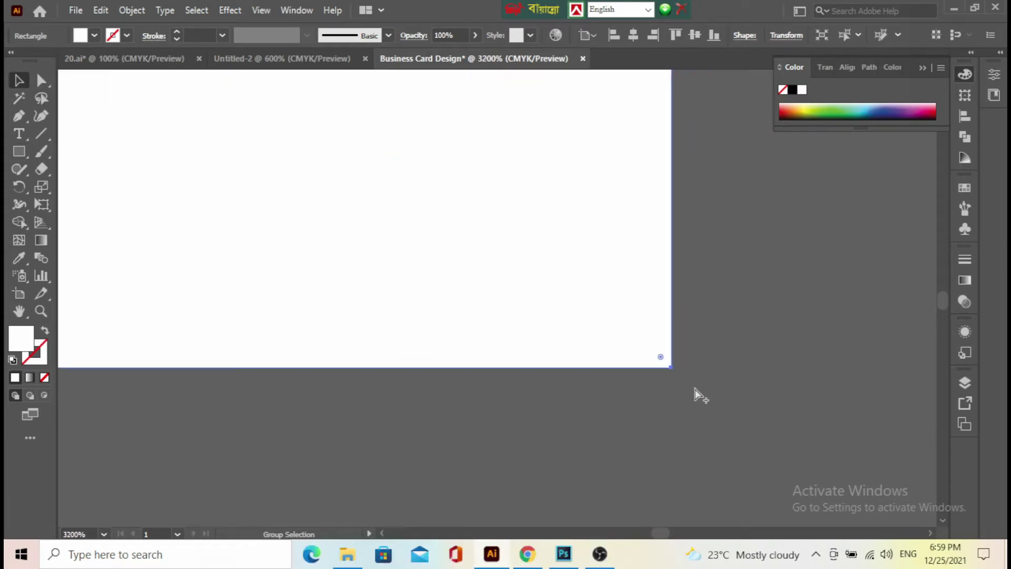
{"action": "scroll", "coordinate": [639, 390], "scroll_direction": "up", "scroll_amount": 2}
{"action": "scroll", "coordinate": [711, 322], "scroll_direction": "down", "scroll_amount": 2}
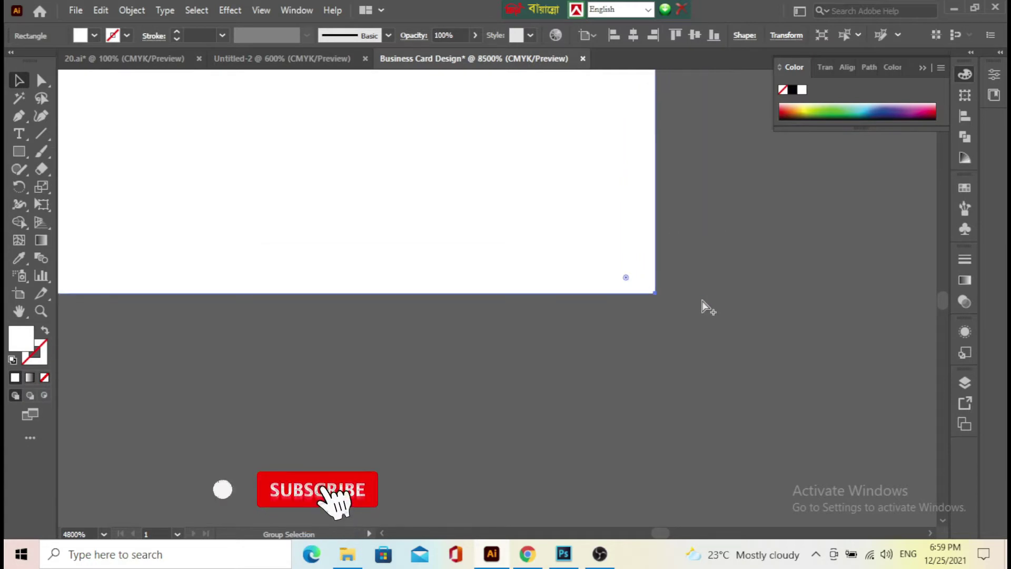
{"action": "scroll", "coordinate": [685, 343], "scroll_direction": "down", "scroll_amount": 2}
{"action": "scroll", "coordinate": [678, 369], "scroll_direction": "down", "scroll_amount": 1}
{"action": "scroll", "coordinate": [677, 368], "scroll_direction": "down", "scroll_amount": 2}
{"action": "scroll", "coordinate": [679, 371], "scroll_direction": "down", "scroll_amount": 5}
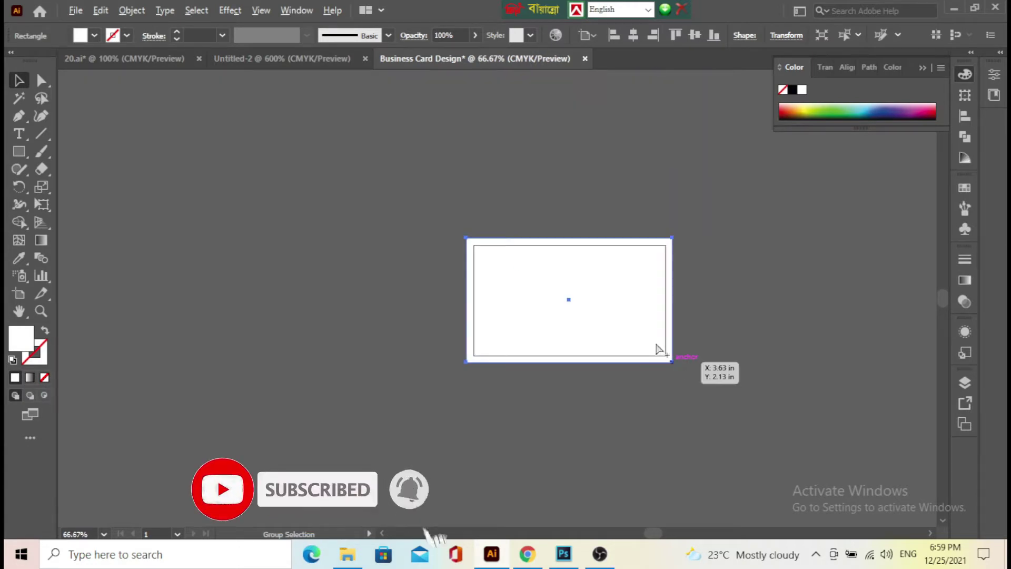
{"action": "scroll", "coordinate": [656, 347], "scroll_direction": "up", "scroll_amount": 1}
{"action": "scroll", "coordinate": [652, 323], "scroll_direction": "up", "scroll_amount": 1}
{"action": "left_click", "coordinate": [507, 253]}
{"action": "left_click", "coordinate": [131, 11]}
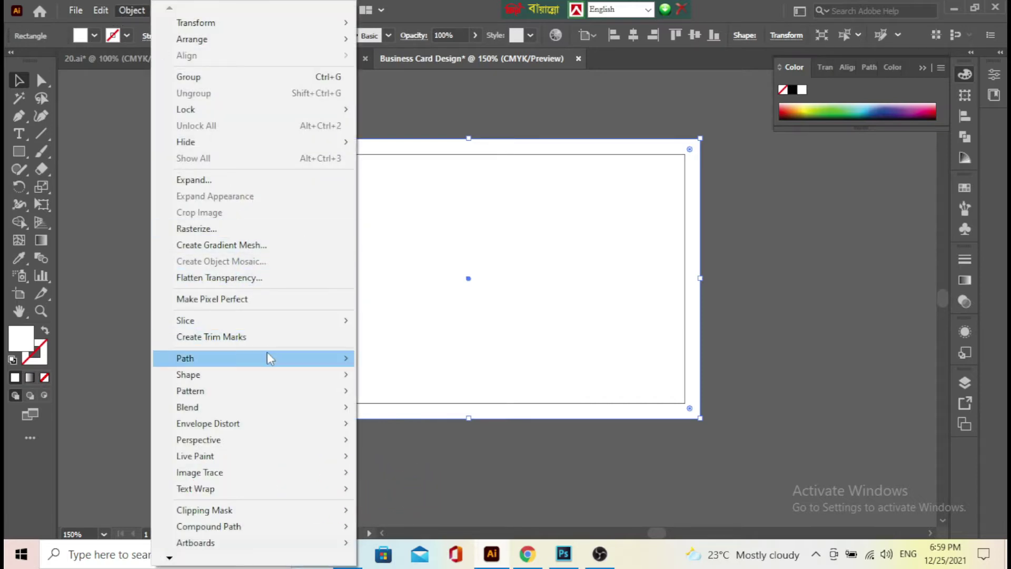
Create a -0.25 in offset copy of the card rectangle with no fill.
{"action": "mouse_move", "coordinate": [185, 358]}
{"action": "left_click", "coordinate": [459, 412]}
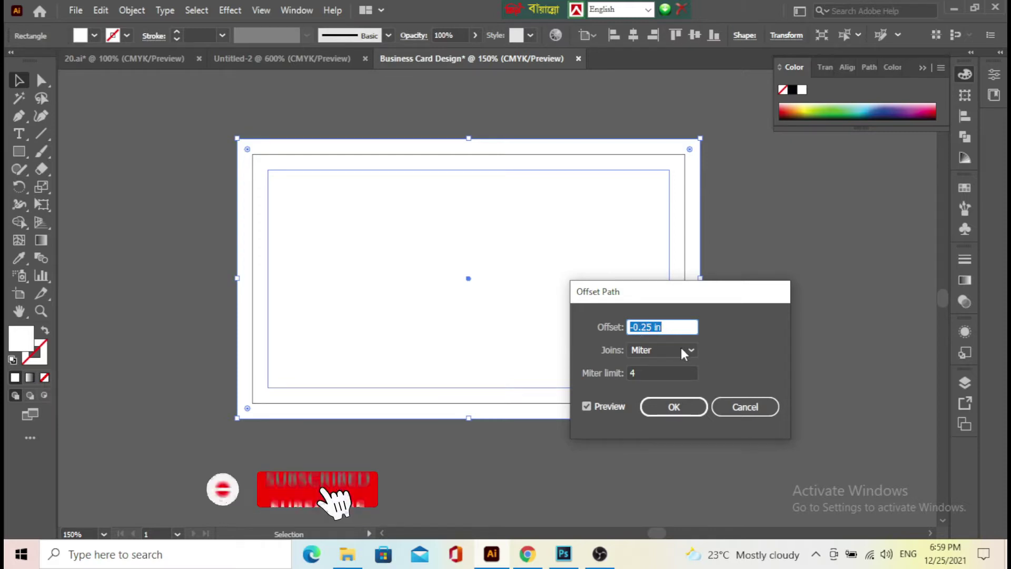
{"action": "left_click", "coordinate": [674, 407]}
{"action": "left_click", "coordinate": [44, 377]}
Turn the inset rectangle into a guide and show the rulers.
{"action": "right_click", "coordinate": [346, 199]}
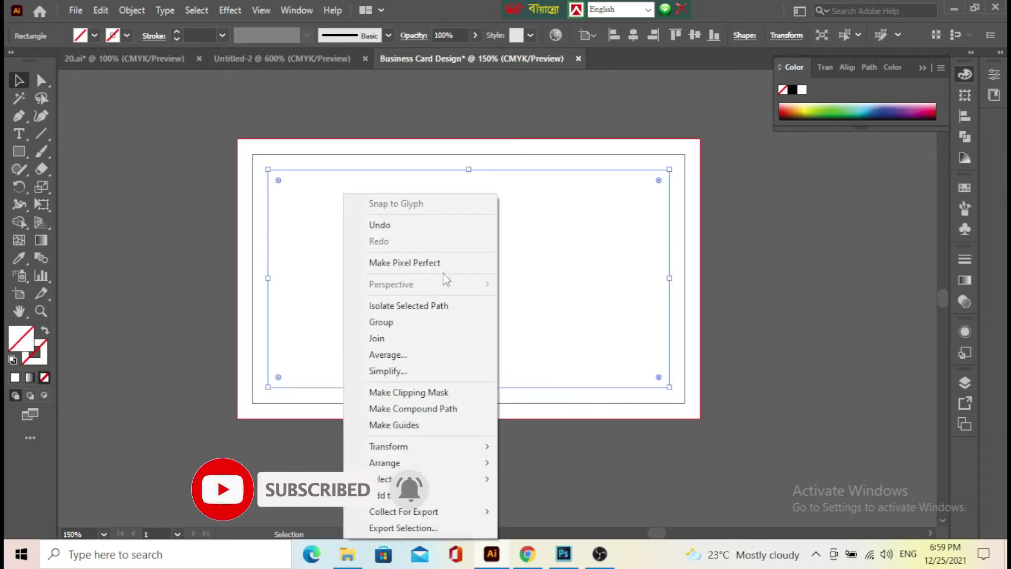
{"action": "left_click", "coordinate": [431, 425]}
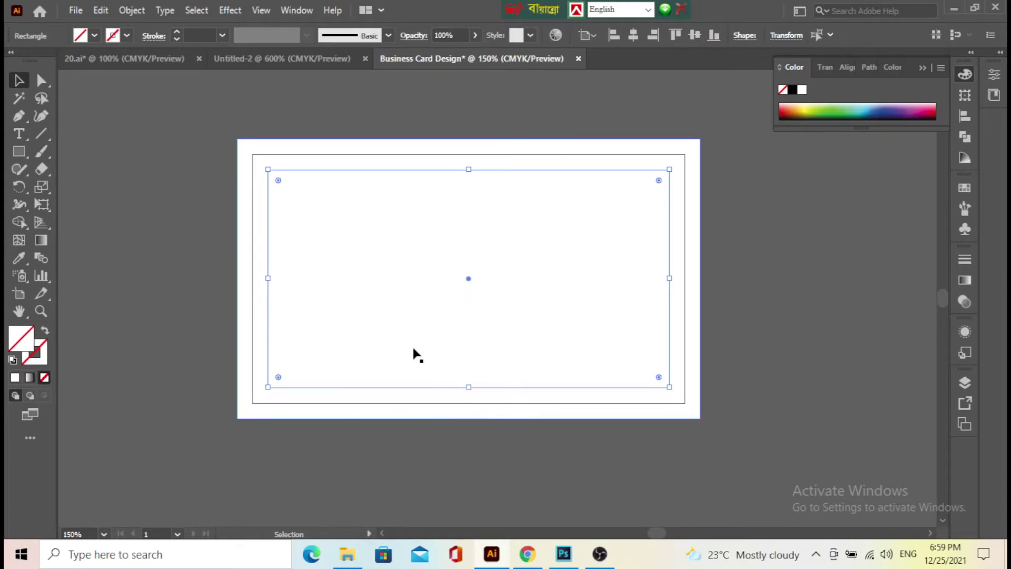
{"action": "left_click_drag", "start_coordinate": [177, 133], "coordinate": [358, 238]}
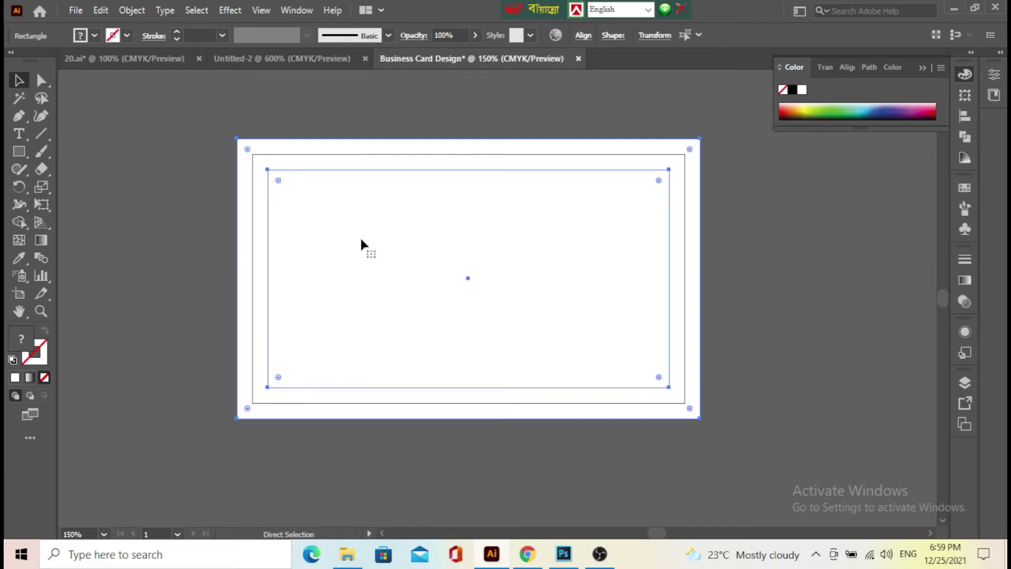
{"action": "key", "text": "ctrl+r"}
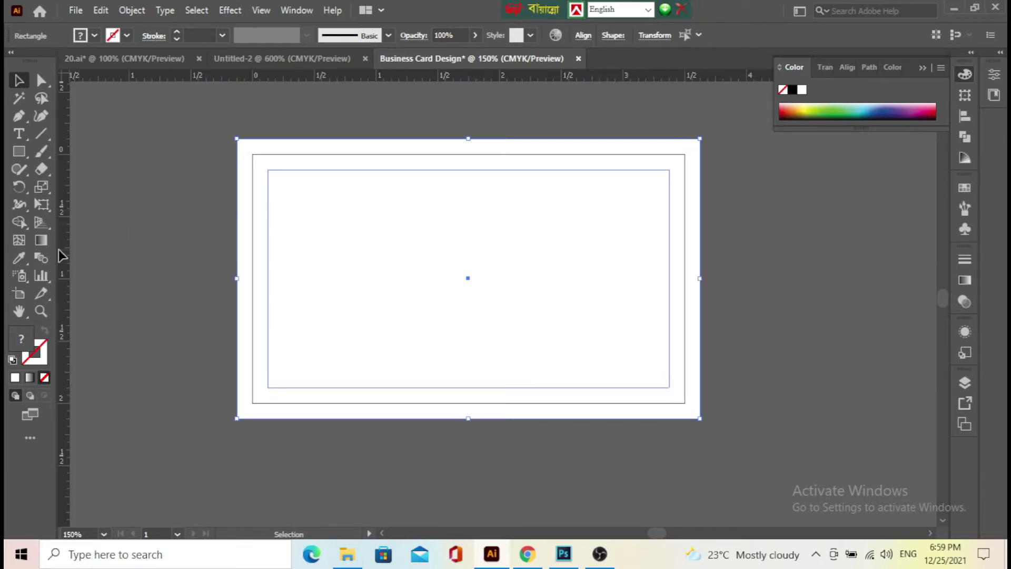
Pull vertical and horizontal guides from the rulers to cross at the card's centre.
{"action": "left_click_drag", "start_coordinate": [157, 265], "coordinate": [471, 286]}
{"action": "left_click_drag", "start_coordinate": [469, 289], "coordinate": [468, 294]}
{"action": "left_click", "coordinate": [305, 109]}
{"action": "left_click", "coordinate": [416, 248]}
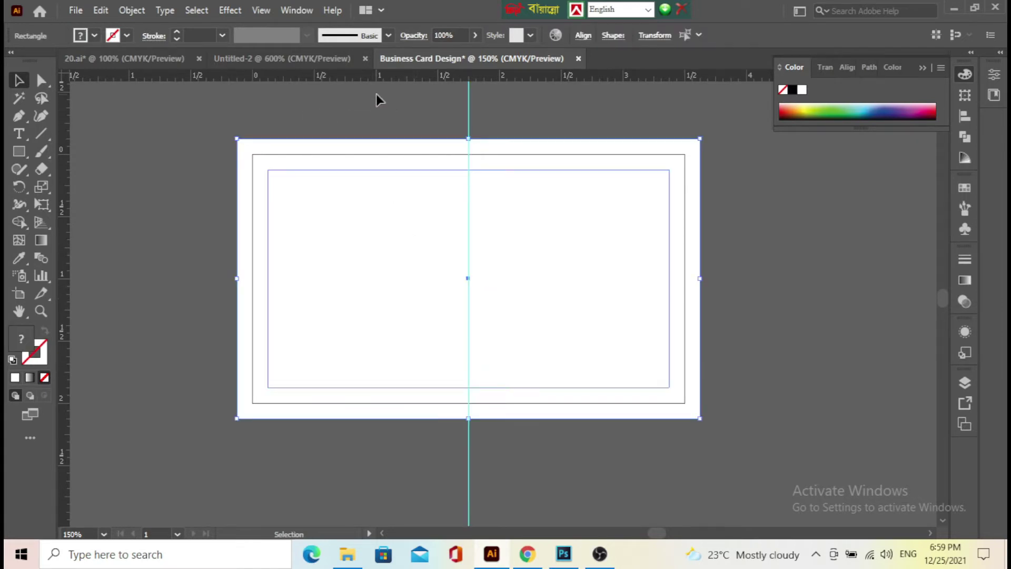
{"action": "mouse_move", "coordinate": [353, 76]}
{"action": "left_mouse_down"}
{"action": "mouse_move", "coordinate": [351, 283]}
{"action": "mouse_move", "coordinate": [340, 278]}
{"action": "left_mouse_up"}
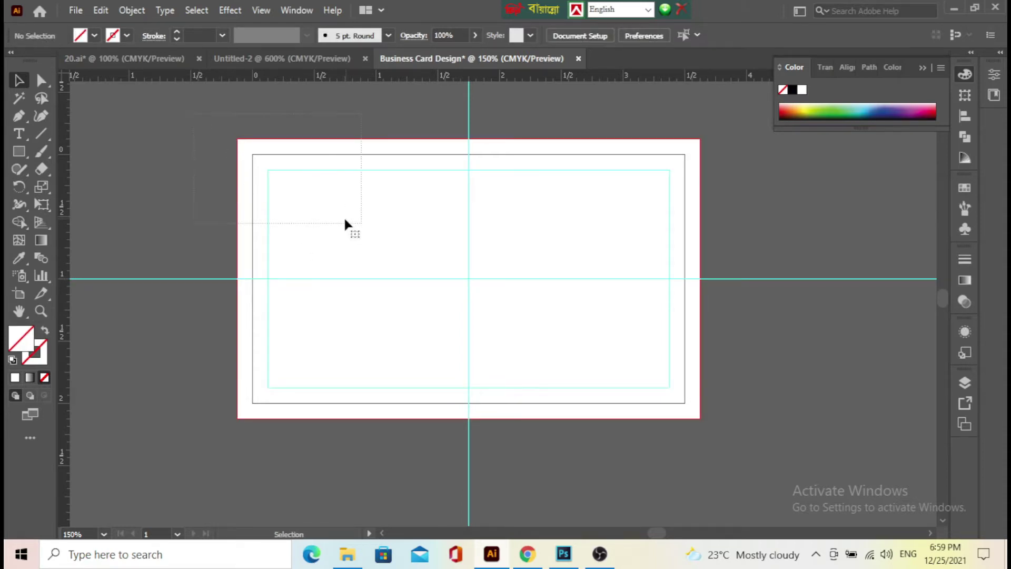
Convert the inner inset rectangle into a guide with Ctrl+5.
{"action": "left_click_drag", "start_coordinate": [344, 224], "coordinate": [345, 224]}
{"action": "left_click", "coordinate": [141, 10]}
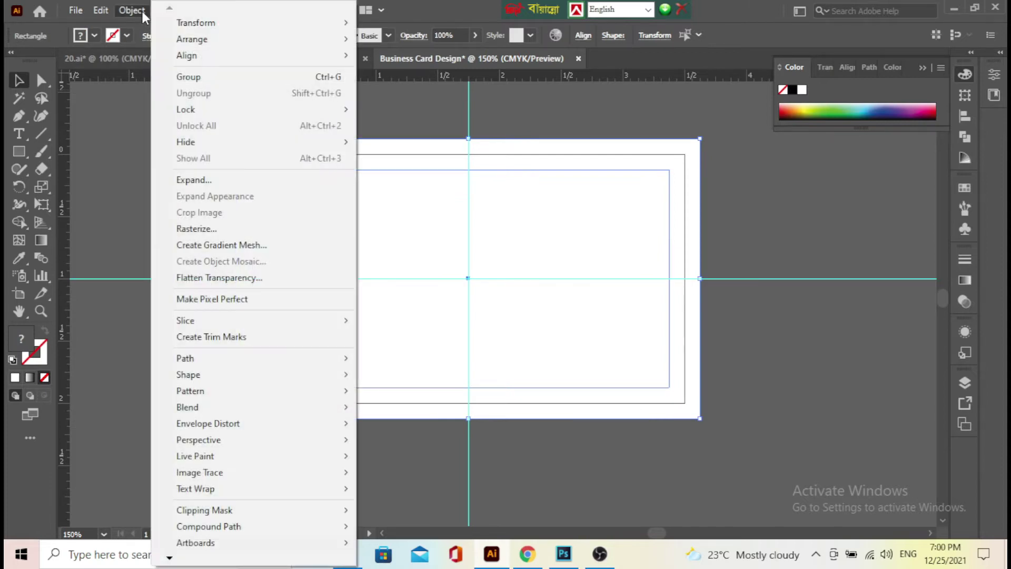
{"action": "left_click", "coordinate": [141, 9]}
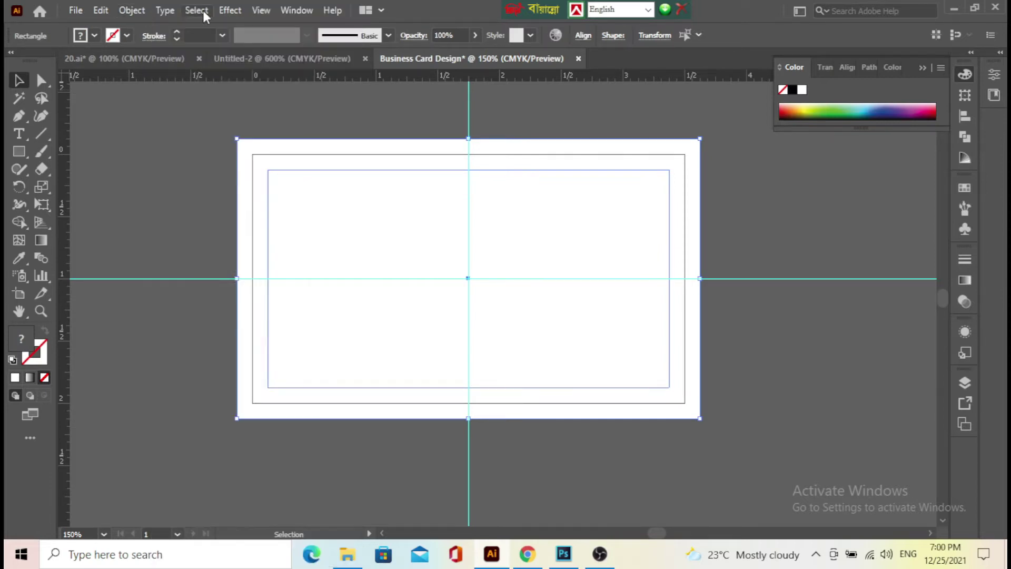
{"action": "left_click", "coordinate": [327, 219]}
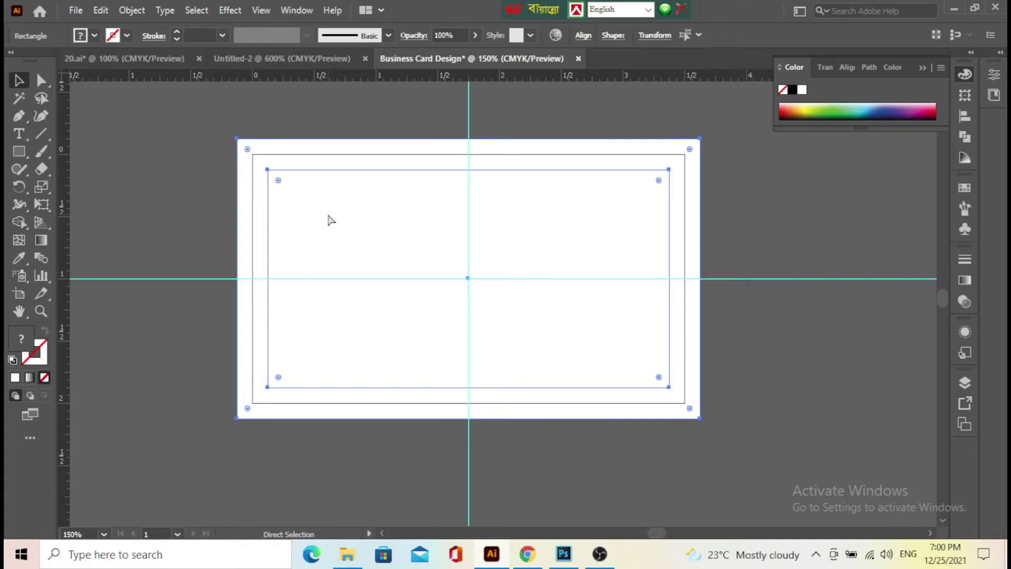
{"action": "key", "text": "ctrl+5"}
{"action": "key", "text": "ctrl+1"}
View the card at actual size and return to the business card document window.
{"action": "scroll", "coordinate": [457, 271], "scroll_direction": "up", "scroll_amount": 2}
{"action": "scroll", "coordinate": [458, 271], "scroll_direction": "up", "scroll_amount": 2}
{"action": "scroll", "coordinate": [464, 270], "scroll_direction": "up", "scroll_amount": 3}
{"action": "key", "text": "ctrl+1"}
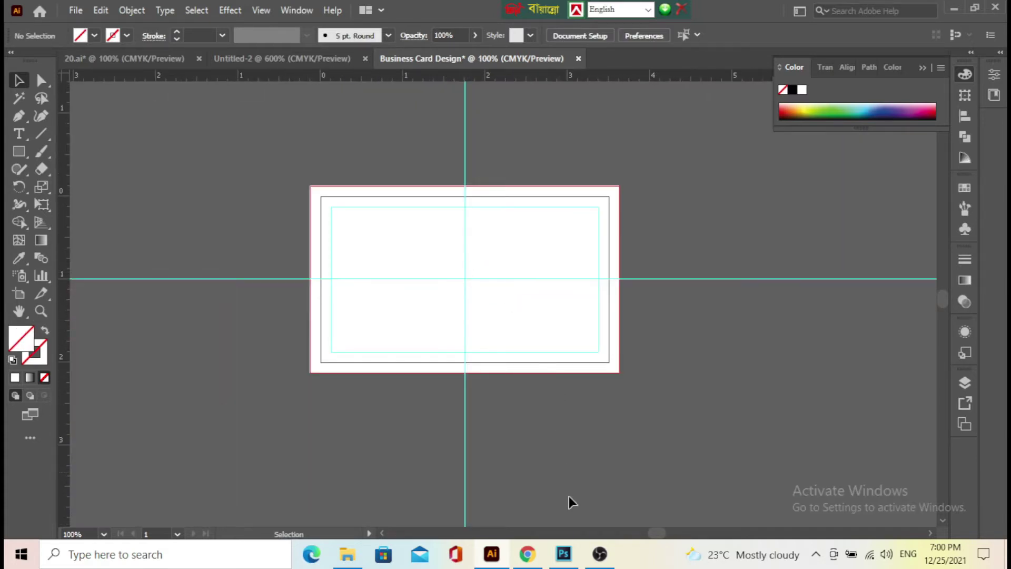
{"action": "left_click", "coordinate": [601, 554]}
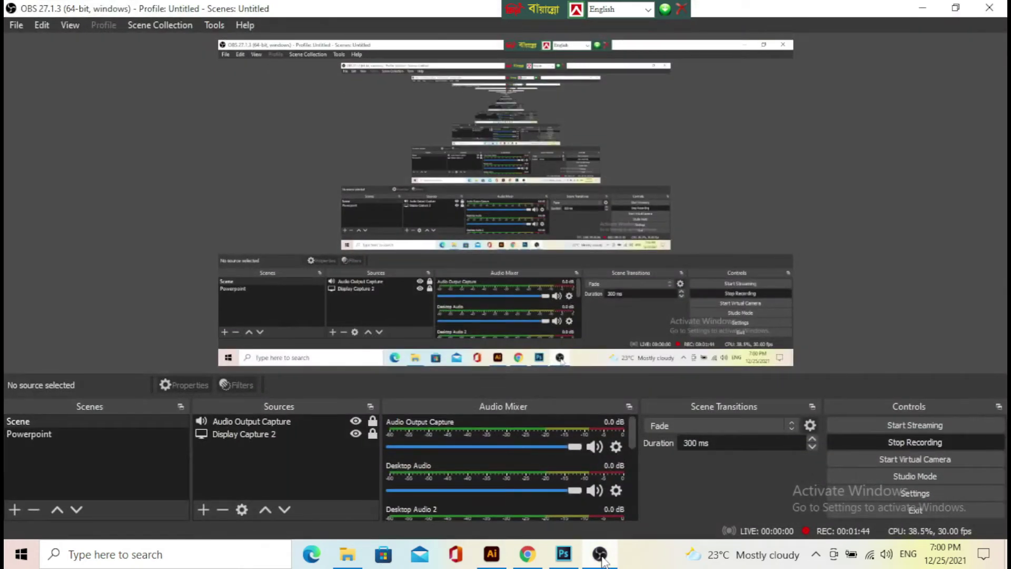
{"action": "left_click", "coordinate": [601, 554]}
{"action": "scroll", "coordinate": [463, 269], "scroll_direction": "up", "scroll_amount": 3}
{"action": "scroll", "coordinate": [471, 277], "scroll_direction": "down", "scroll_amount": 3}
{"action": "scroll", "coordinate": [514, 301], "scroll_direction": "down", "scroll_amount": 1}
{"action": "scroll", "coordinate": [513, 301], "scroll_direction": "up", "scroll_amount": 1}
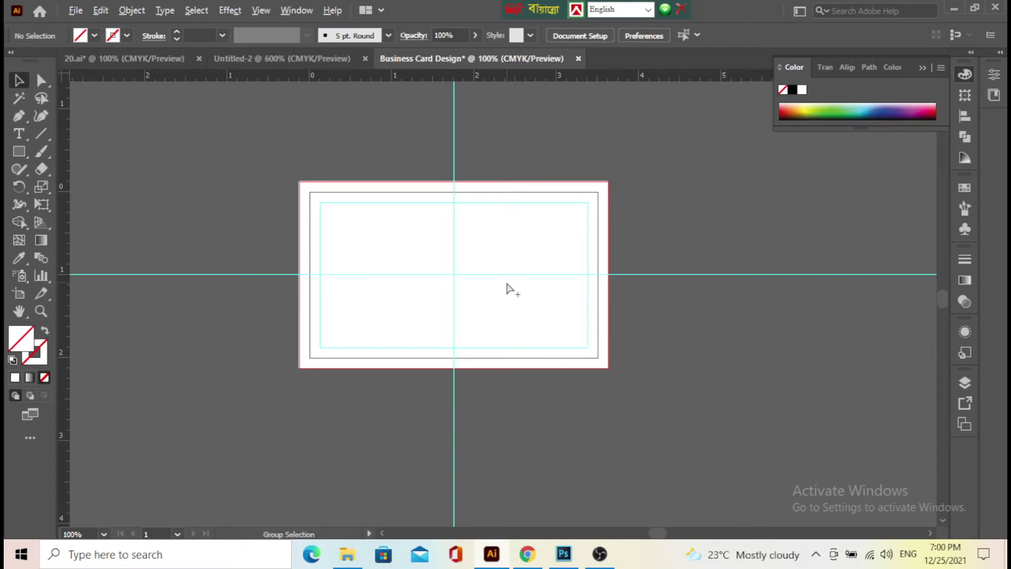
{"action": "scroll", "coordinate": [507, 288], "scroll_direction": "up", "scroll_amount": 1}
Draw a 3.75 × 2.25 in rectangle filled light pink #ffe9eb.
{"action": "left_click", "coordinate": [23, 154]}
{"action": "scroll", "coordinate": [420, 262], "scroll_direction": "down", "scroll_amount": 2}
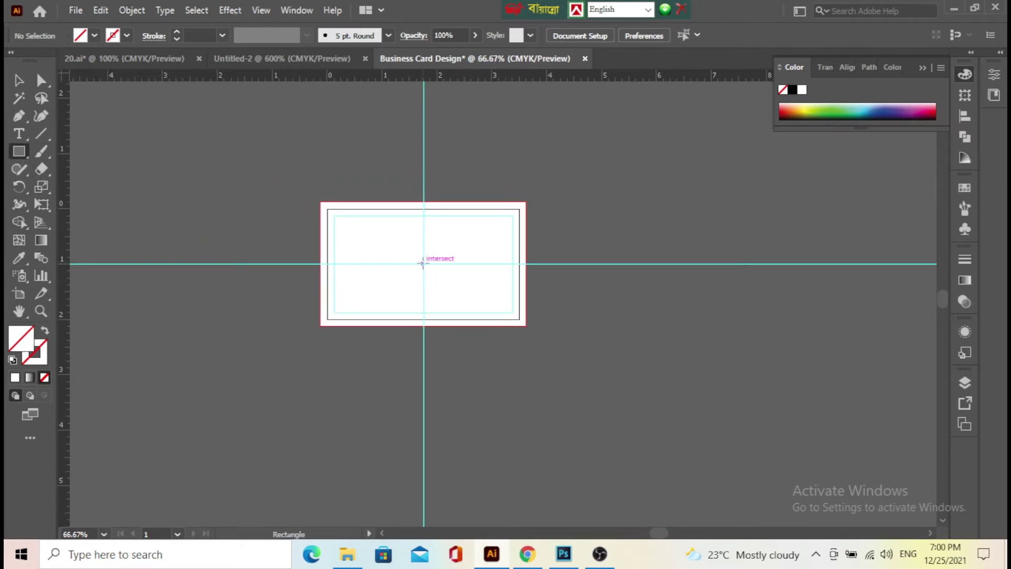
{"action": "left_click", "coordinate": [418, 257]}
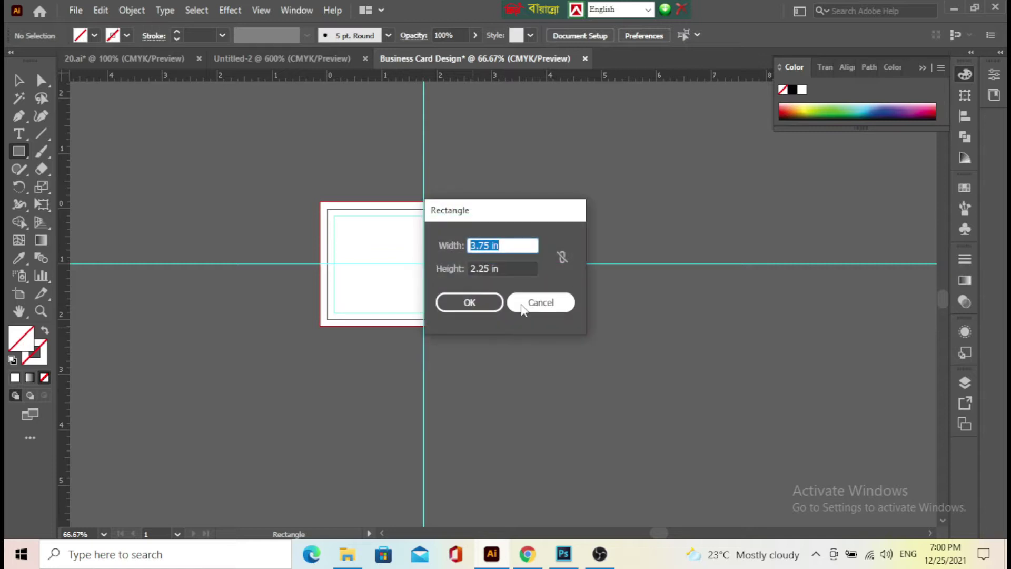
{"action": "left_click", "coordinate": [479, 307]}
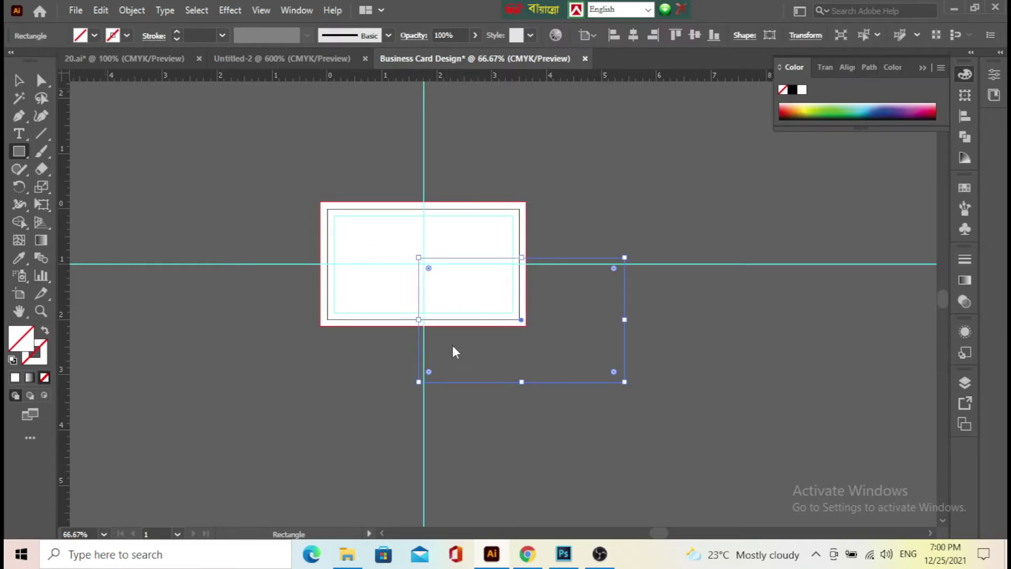
{"action": "type", "text": "ffe9eb"}
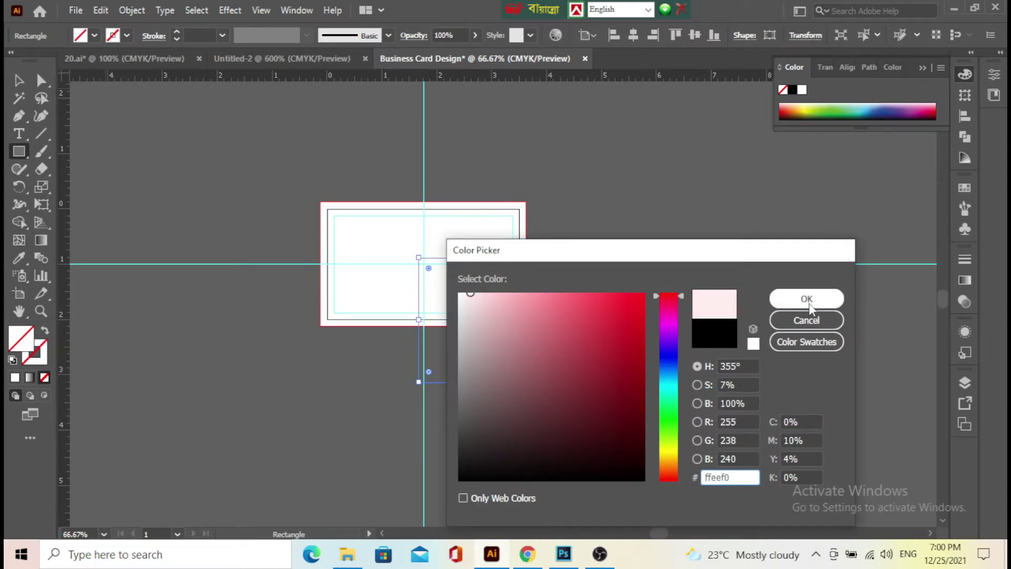
{"action": "left_click", "coordinate": [806, 298]}
Move the pink rectangle over the card's top-left and rotate it diagonally.
{"action": "left_click", "coordinate": [19, 82]}
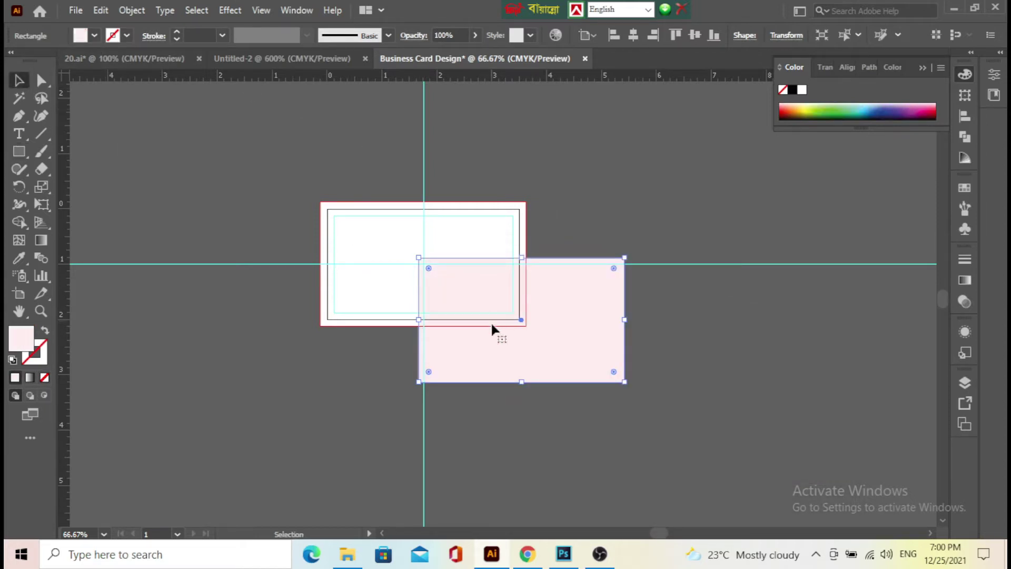
{"action": "left_click_drag", "start_coordinate": [560, 345], "coordinate": [406, 248]}
{"action": "scroll", "coordinate": [509, 235], "scroll_direction": "up", "scroll_amount": 2}
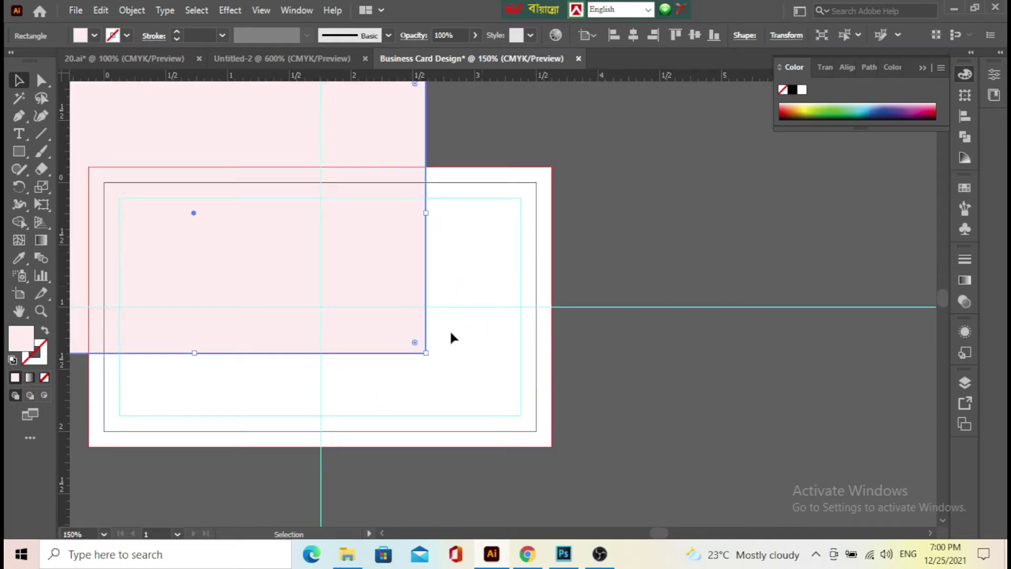
{"action": "left_click_drag", "start_coordinate": [432, 358], "coordinate": [324, 448]}
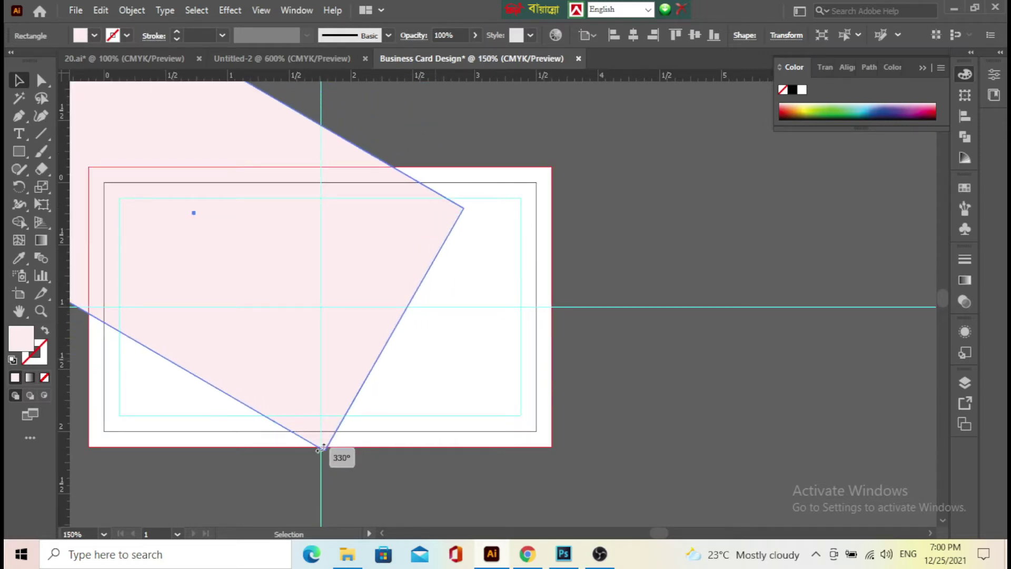
{"action": "scroll", "coordinate": [645, 379], "scroll_direction": "left", "scroll_amount": 3}
{"action": "scroll", "coordinate": [501, 368], "scroll_direction": "down", "scroll_amount": 1}
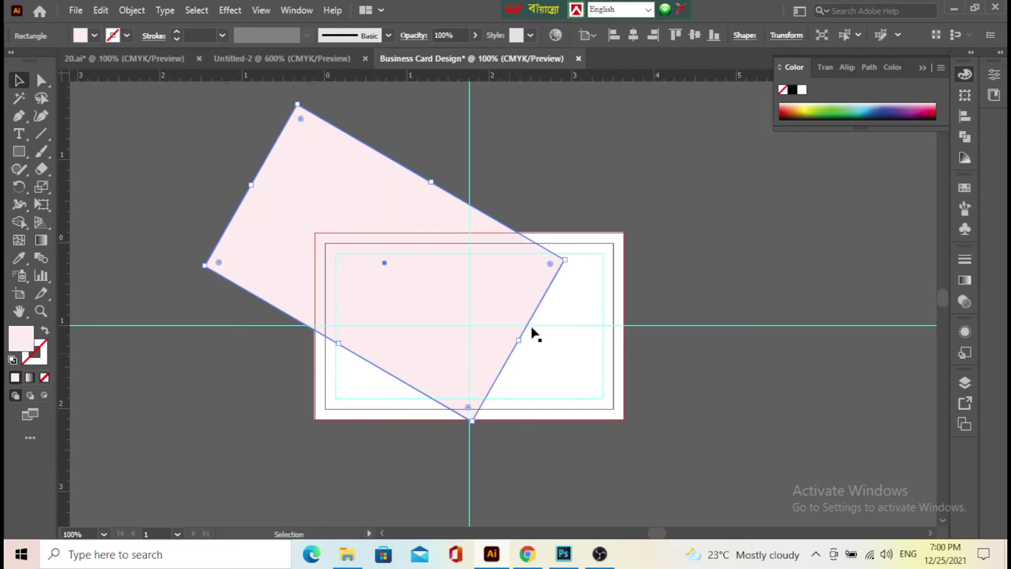
{"action": "left_click_drag", "start_coordinate": [571, 260], "coordinate": [561, 363]}
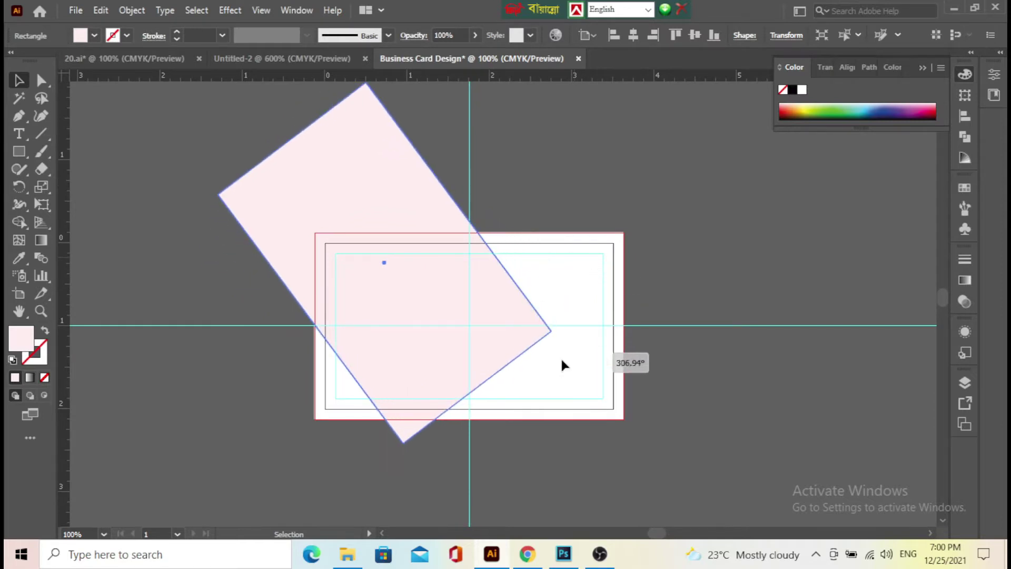
Reposition the rotated rectangle, fine-tune its angle and enlarge it proportionally.
{"action": "mouse_move", "coordinate": [420, 291]}
{"action": "left_mouse_down"}
{"action": "mouse_move", "coordinate": [450, 268]}
{"action": "mouse_move", "coordinate": [447, 254]}
{"action": "left_mouse_up"}
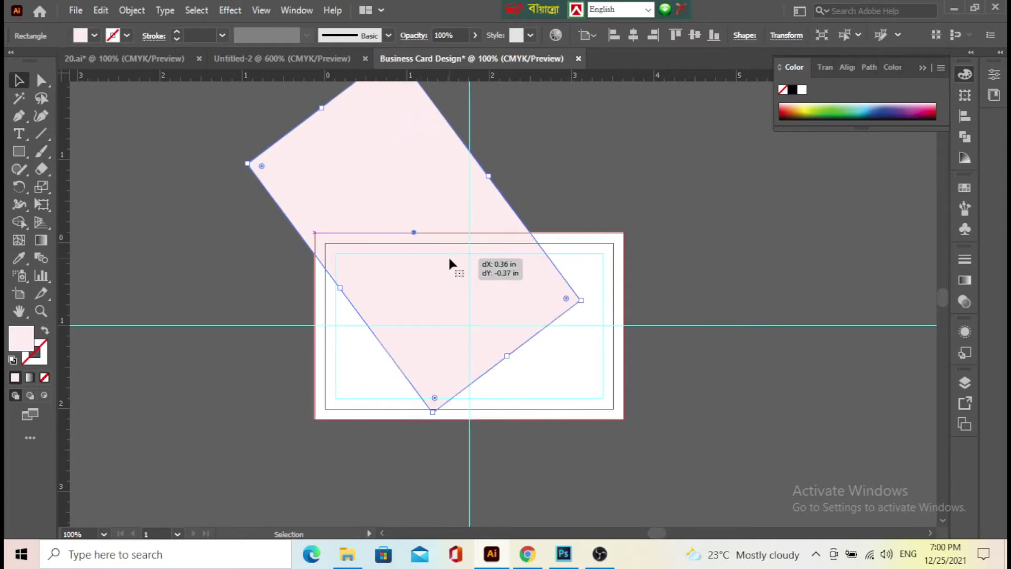
{"action": "scroll", "coordinate": [499, 276], "scroll_direction": "up", "scroll_amount": 1}
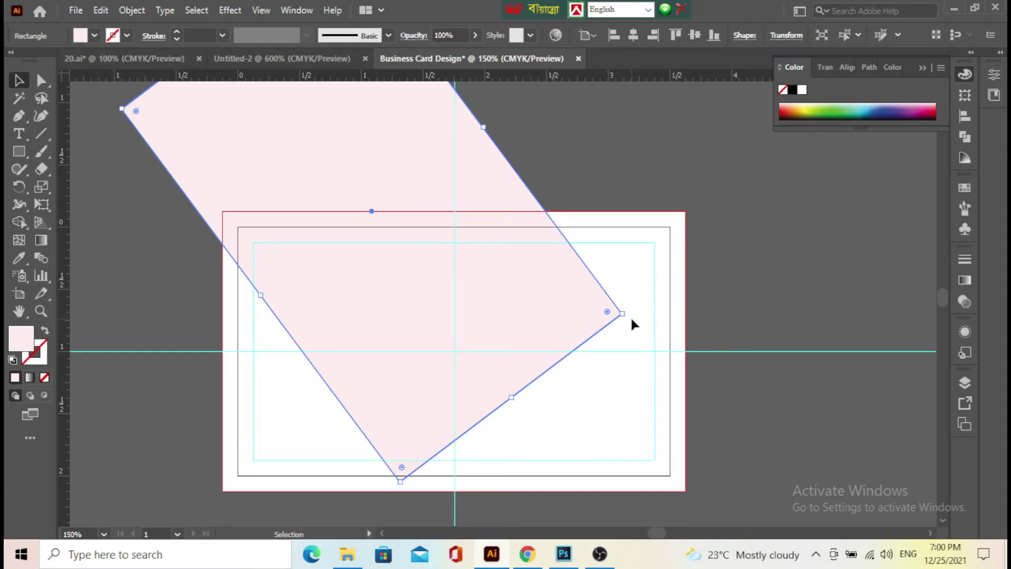
{"action": "left_click_drag", "start_coordinate": [625, 316], "coordinate": [628, 293]}
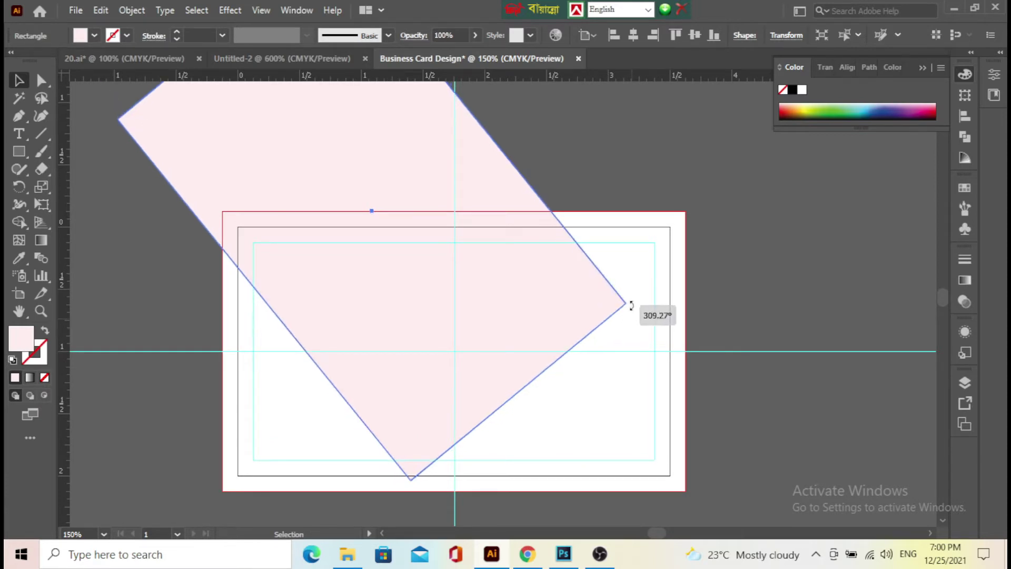
{"action": "left_click_drag", "start_coordinate": [399, 294], "coordinate": [396, 292]}
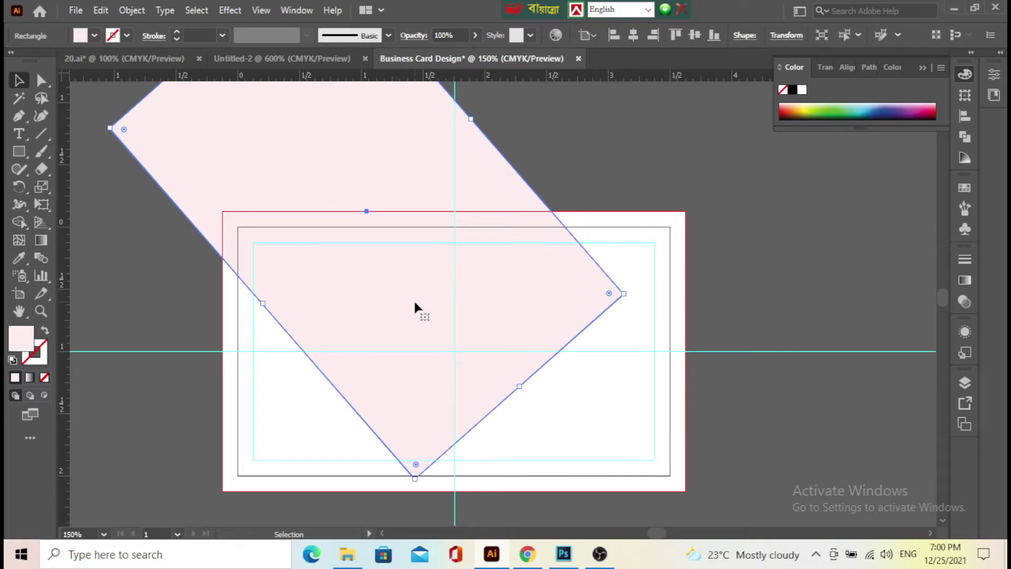
{"action": "scroll", "coordinate": [415, 305], "scroll_direction": "down", "scroll_amount": 4}
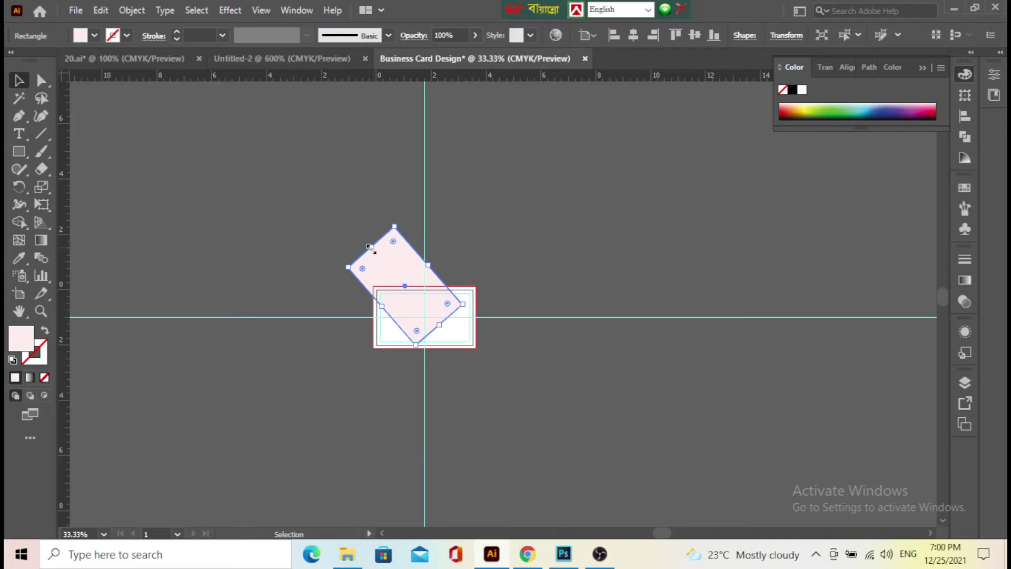
{"action": "left_click_drag", "start_coordinate": [370, 247], "coordinate": [331, 200]}
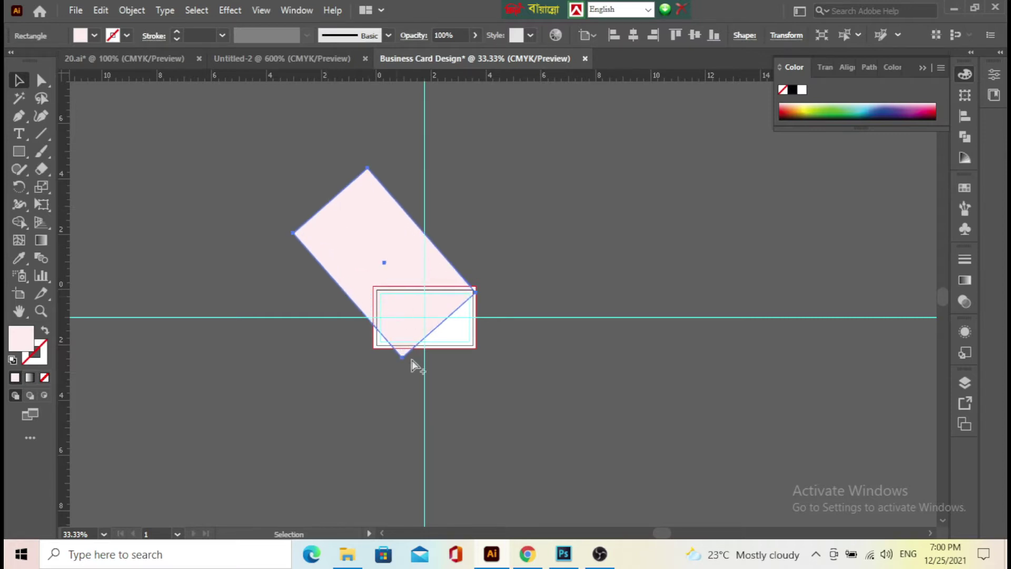
{"action": "scroll", "coordinate": [416, 361], "scroll_direction": "up", "scroll_amount": 2}
Nudge the pink rectangle into place and zoom in on its bottom point.
{"action": "left_click", "coordinate": [560, 326]}
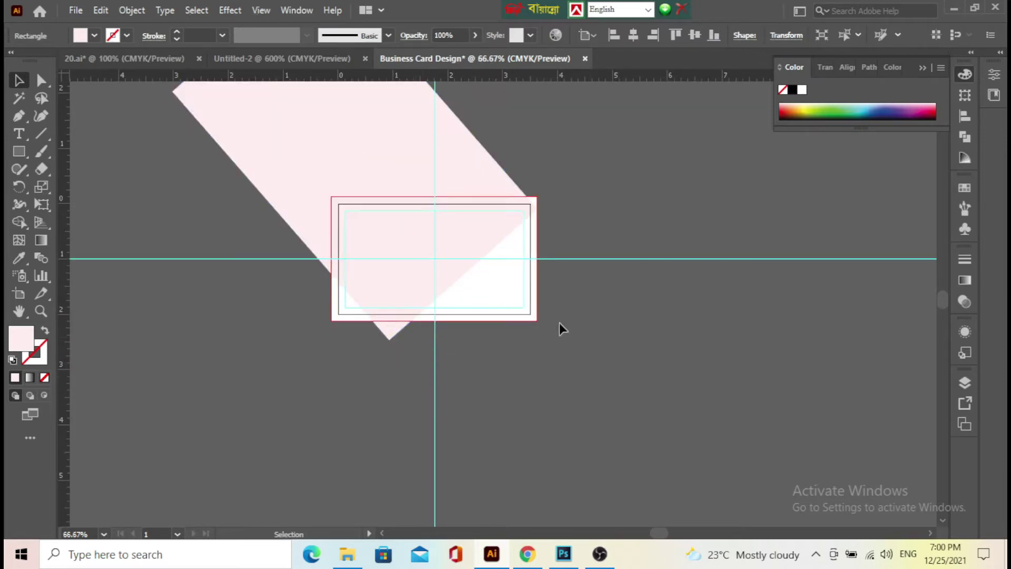
{"action": "left_click", "coordinate": [342, 136]}
{"action": "key", "text": "Up"}
{"action": "key", "text": "Up"}
{"action": "key", "text": "Up"}
{"action": "key", "text": "Up"}
{"action": "key", "text": "Up"}
{"action": "key", "text": "Up"}
{"action": "key", "text": "Up"}
{"action": "key", "text": "Up"}
{"action": "key", "text": "Up"}
{"action": "key", "text": "Up"}
{"action": "key", "text": "Up"}
{"action": "key", "text": "Up"}
{"action": "key", "text": "Up"}
{"action": "key", "text": "Up"}
{"action": "key", "text": "Up"}
{"action": "key", "text": "Up"}
{"action": "key", "text": "Up"}
{"action": "key", "text": "Up"}
{"action": "key", "text": "Up"}
{"action": "key", "text": "Up"}
{"action": "key", "text": "Up"}
{"action": "key", "text": "Down"}
{"action": "key", "text": "Down"}
{"action": "key", "text": "Down"}
{"action": "key", "text": "ctrl"}
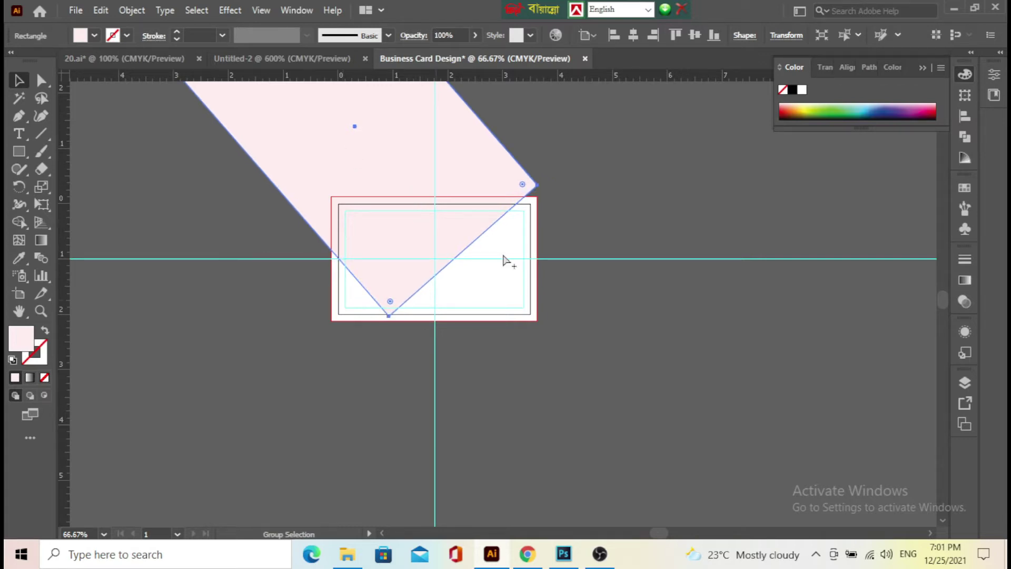
{"action": "key", "text": "ctrl+plus"}
{"action": "key", "text": "ctrl+plus"}
{"action": "key", "text": "ctrl+plus"}
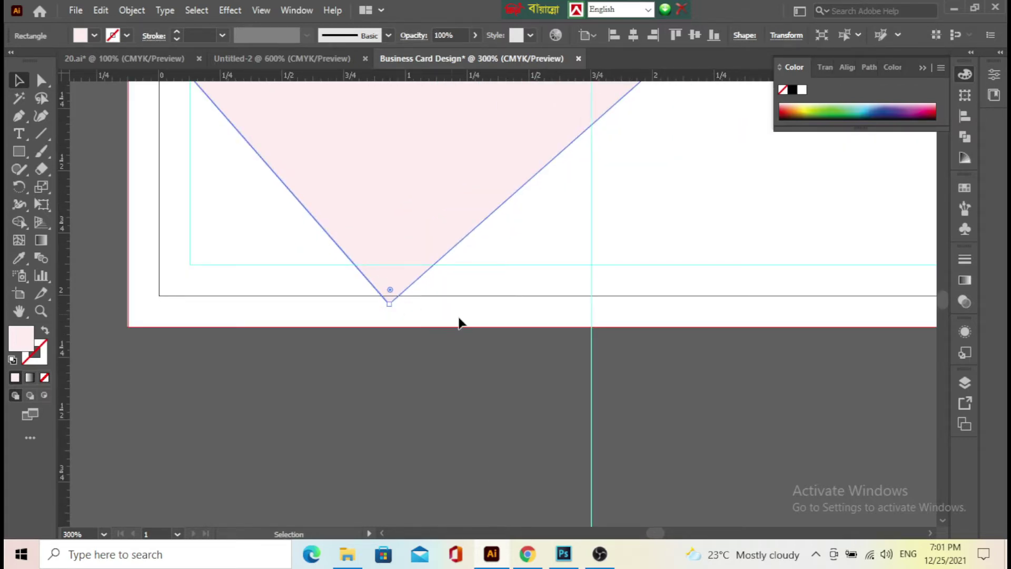
Align the pink shape's bottom point to the card's bottom edge and nudge it right.
{"action": "left_click", "coordinate": [467, 392]}
{"action": "left_click", "coordinate": [393, 221]}
{"action": "left_click", "coordinate": [714, 36]}
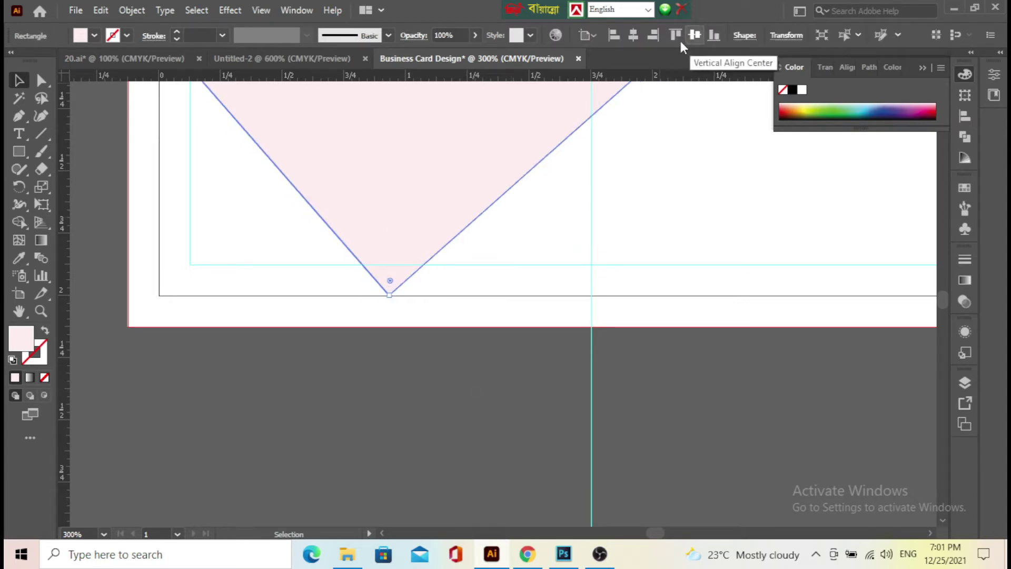
{"action": "scroll", "coordinate": [382, 328], "scroll_direction": "down", "scroll_amount": 5}
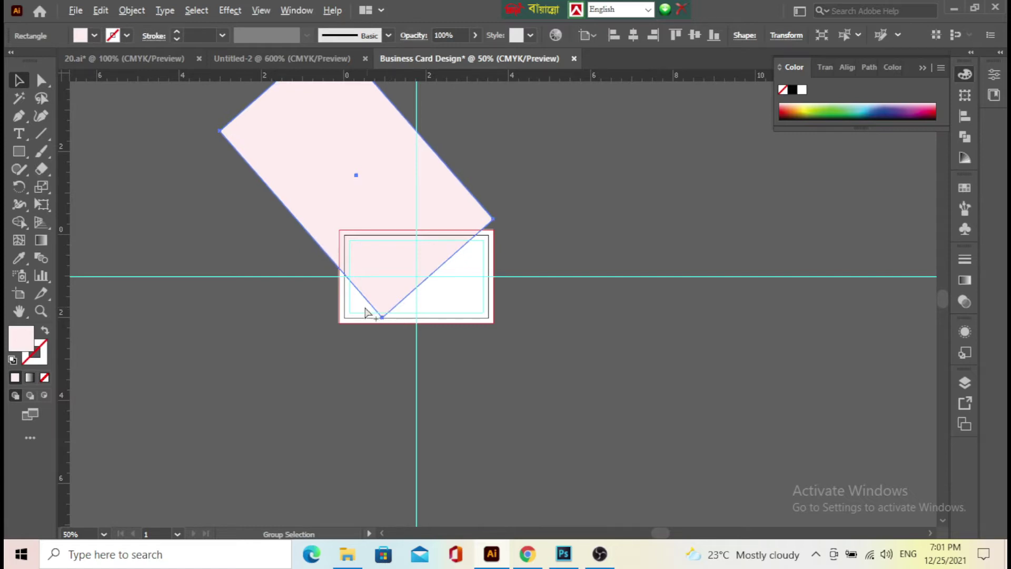
{"action": "scroll", "coordinate": [364, 307], "scroll_direction": "up", "scroll_amount": 1}
{"action": "key", "text": "Right"}
{"action": "key", "text": "Right"}
{"action": "key", "text": "Right"}
{"action": "key", "text": "Right"}
{"action": "key", "text": "Right"}
{"action": "key", "text": "Right"}
{"action": "key", "text": "Right"}
{"action": "key", "text": "Right"}
{"action": "left_click", "coordinate": [639, 217]}
{"action": "scroll", "coordinate": [426, 307], "scroll_direction": "down", "scroll_amount": 2}
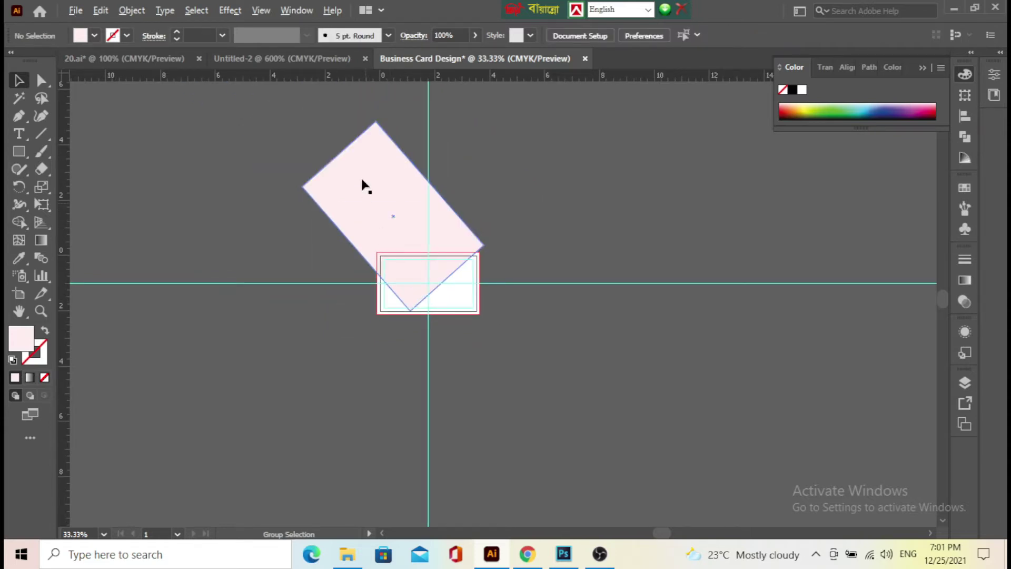
{"action": "left_click", "coordinate": [383, 179]}
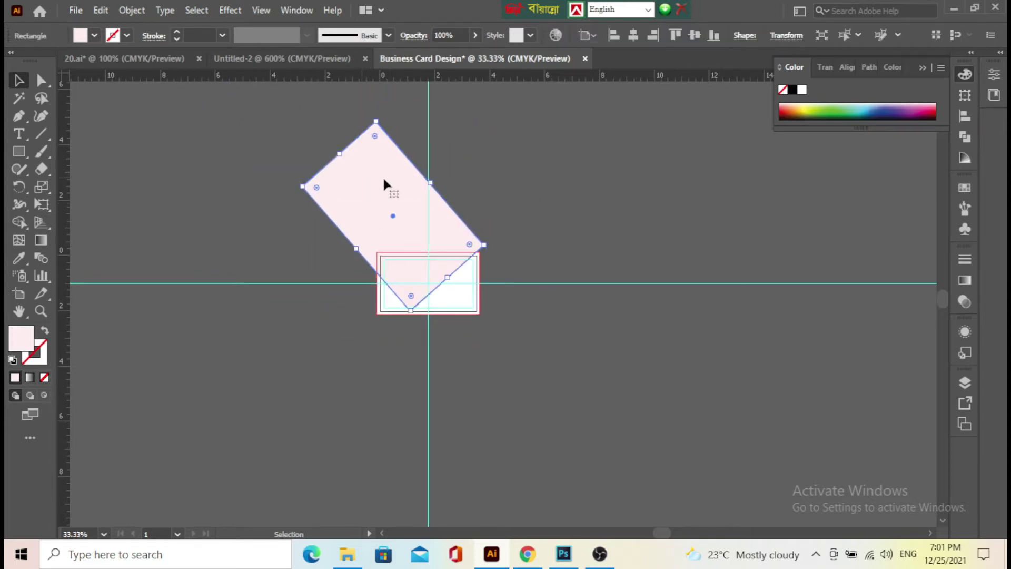
Fill the rotated shape black and align its point to the card's bottom edge.
{"action": "left_click", "coordinate": [792, 91]}
{"action": "scroll", "coordinate": [418, 300], "scroll_direction": "up", "scroll_amount": 3}
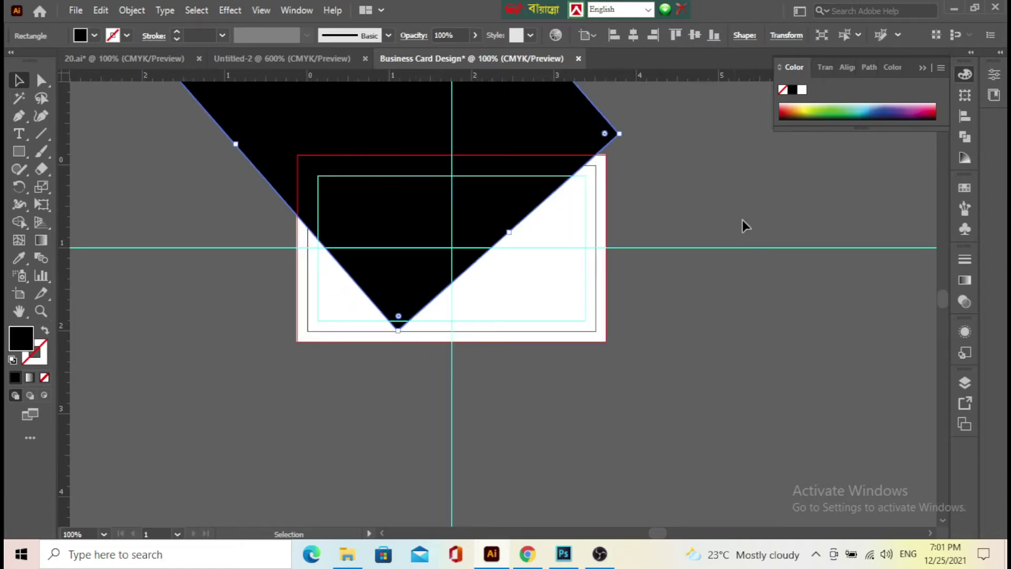
{"action": "left_click", "coordinate": [724, 200]}
{"action": "left_click", "coordinate": [413, 211]}
{"action": "left_click_drag", "start_coordinate": [620, 138], "coordinate": [616, 147]}
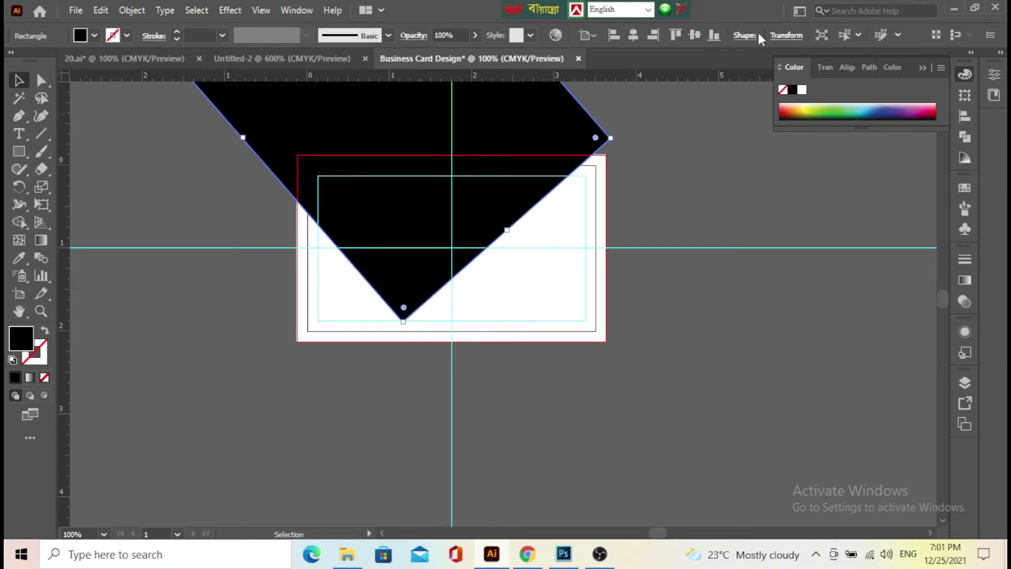
{"action": "left_click", "coordinate": [718, 39]}
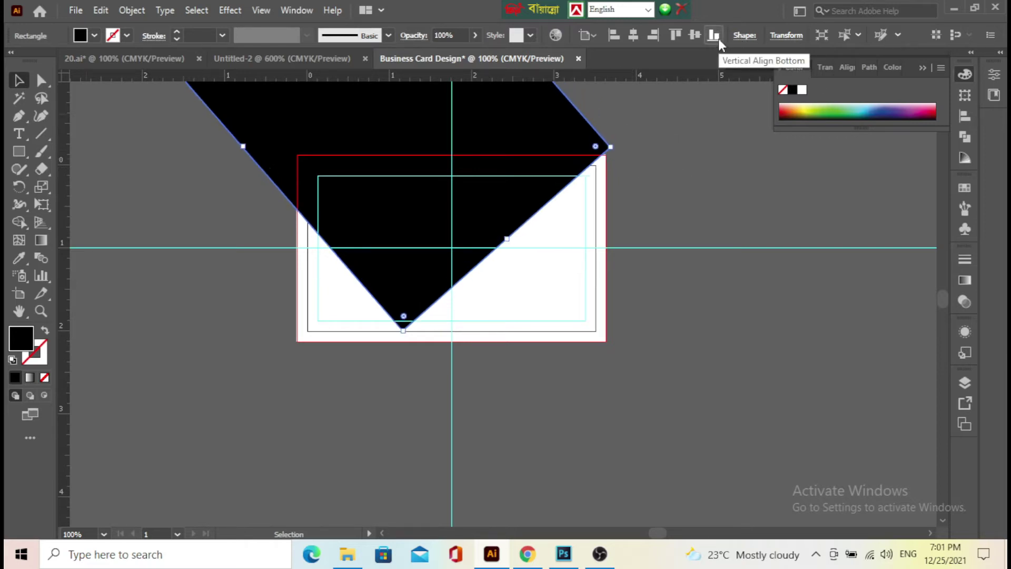
Move the front copy of the shape upward and fill it orange-red.
{"action": "left_click", "coordinate": [725, 325]}
{"action": "left_click", "coordinate": [398, 220]}
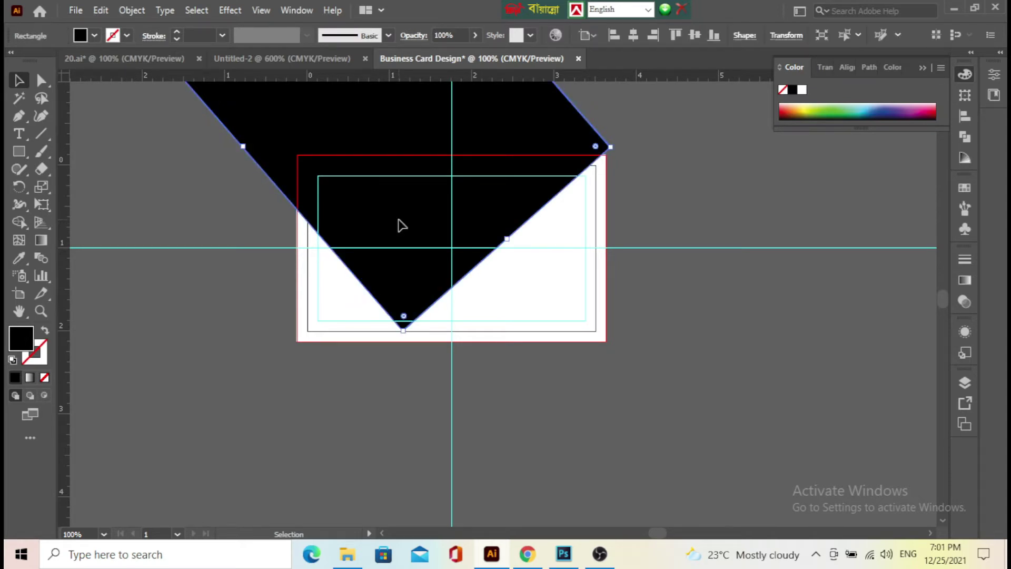
{"action": "left_click_drag", "start_coordinate": [398, 219], "coordinate": [404, 193]}
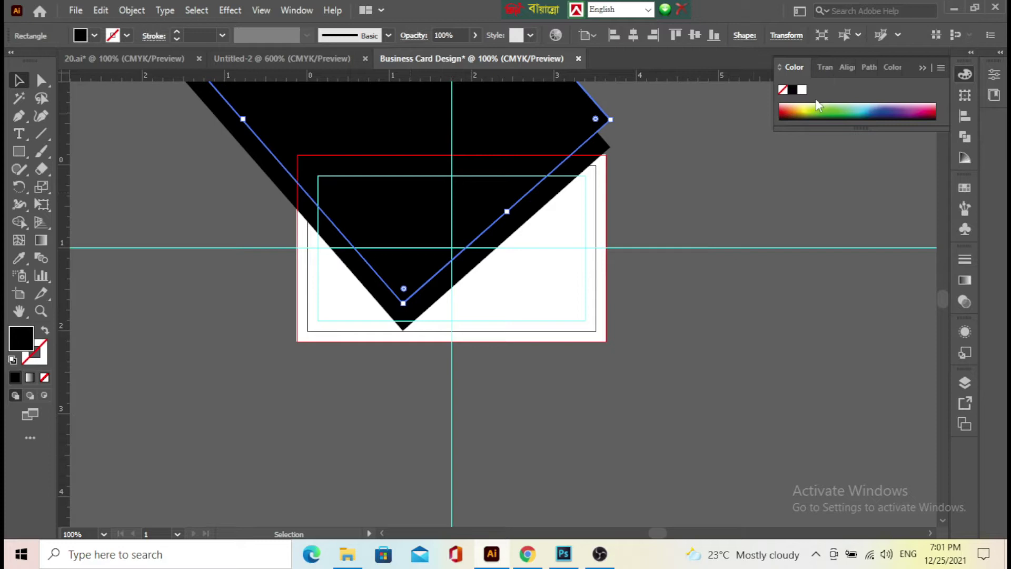
{"action": "left_click", "coordinate": [785, 110]}
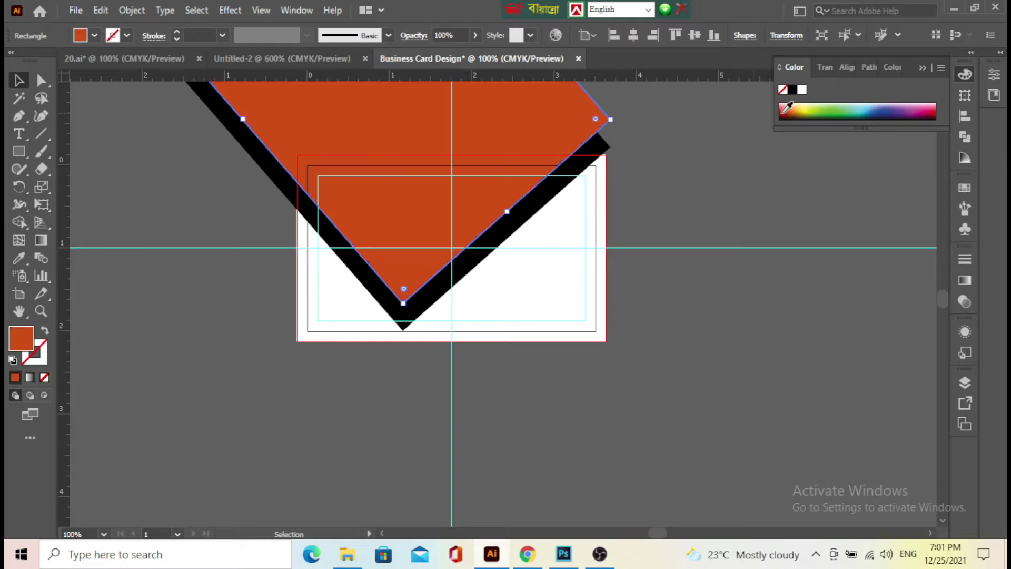
{"action": "key", "text": "Right"}
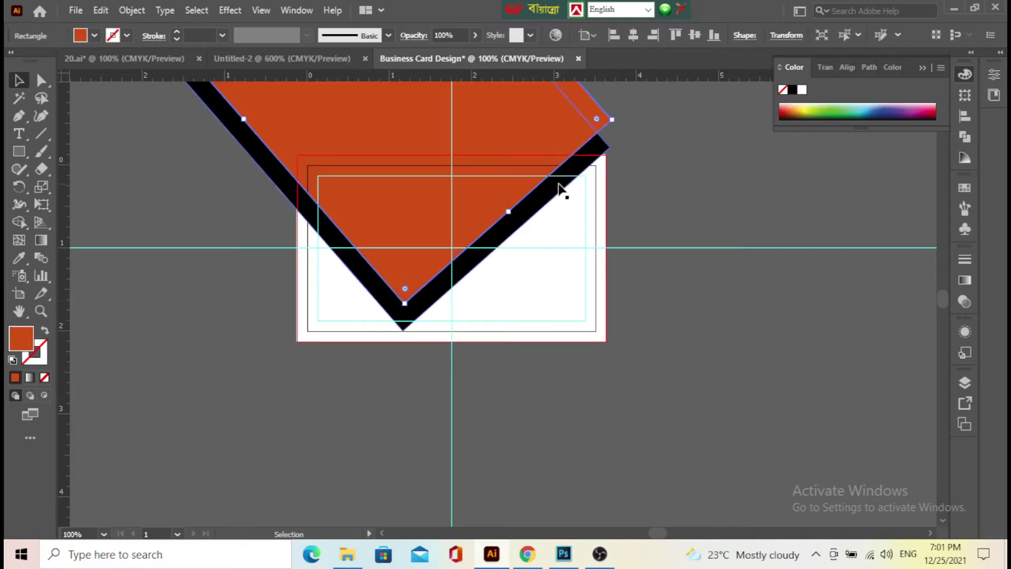
{"action": "left_click", "coordinate": [708, 184]}
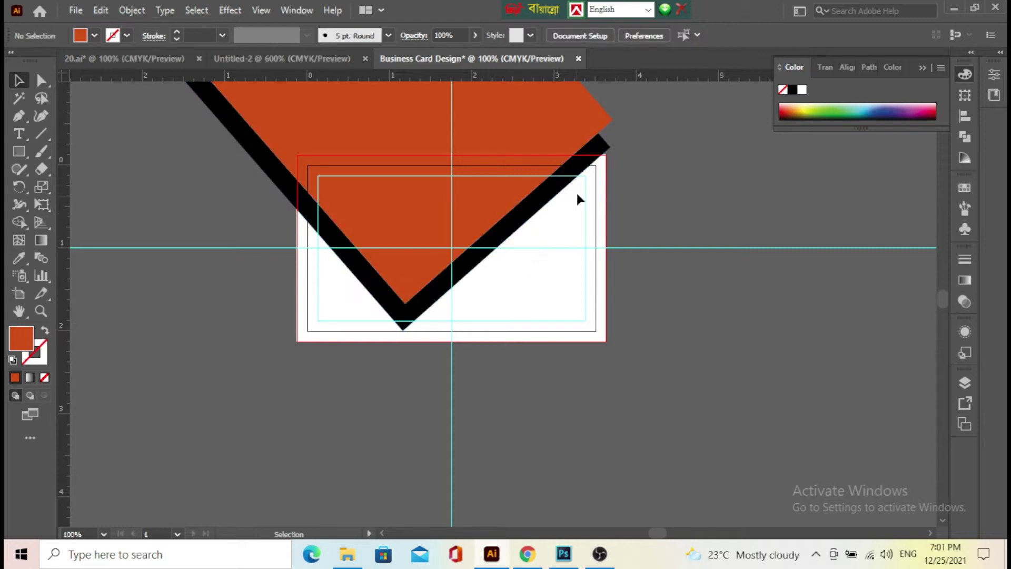
Select both shapes and use Shape Builder to remove the orange region inside the V.
{"action": "left_click_drag", "start_coordinate": [511, 190], "coordinate": [508, 188]}
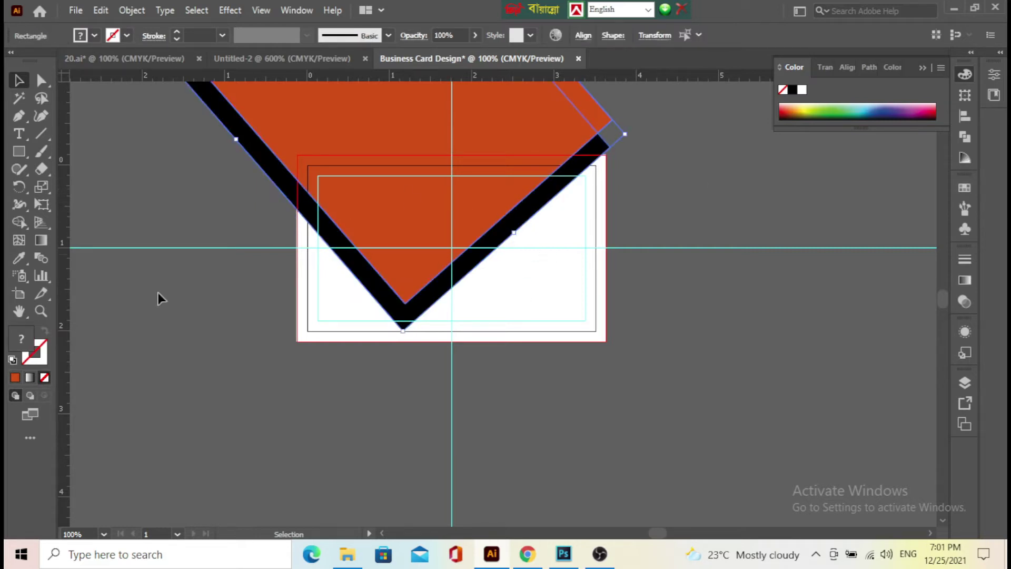
{"action": "left_click", "coordinate": [18, 222]}
{"action": "left_click", "coordinate": [337, 197], "text": "shift"}
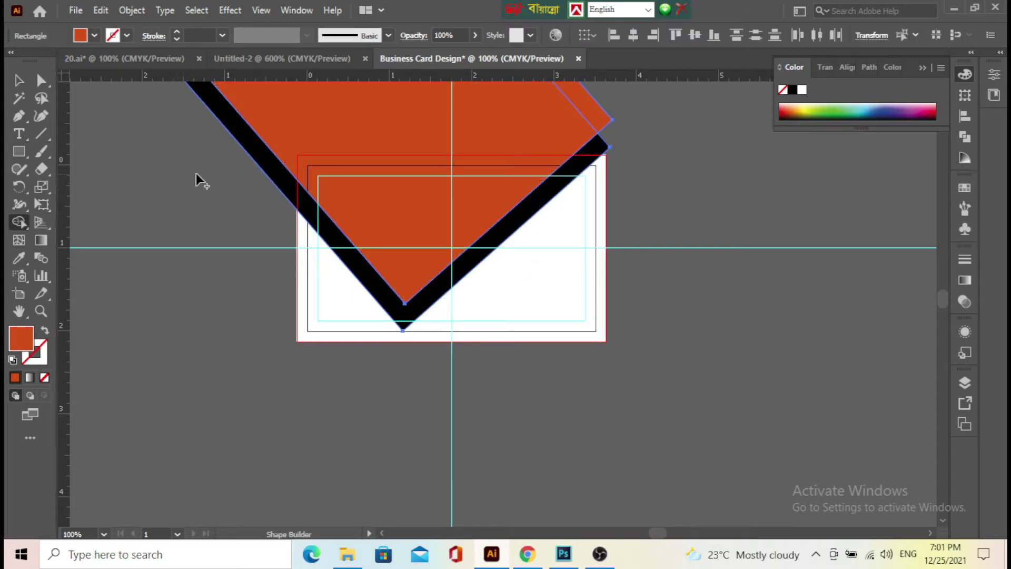
{"action": "left_click", "coordinate": [374, 214], "text": "alt"}
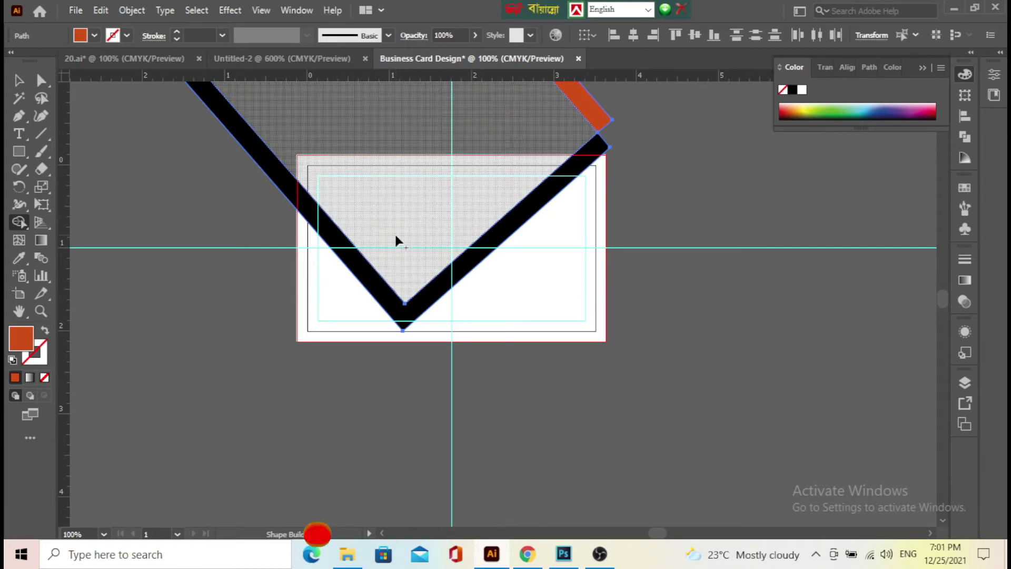
{"action": "scroll", "coordinate": [429, 258], "scroll_direction": "down", "scroll_amount": 1}
{"action": "scroll", "coordinate": [467, 300], "scroll_direction": "down", "scroll_amount": 2}
{"action": "scroll", "coordinate": [466, 303], "scroll_direction": "down", "scroll_amount": 3}
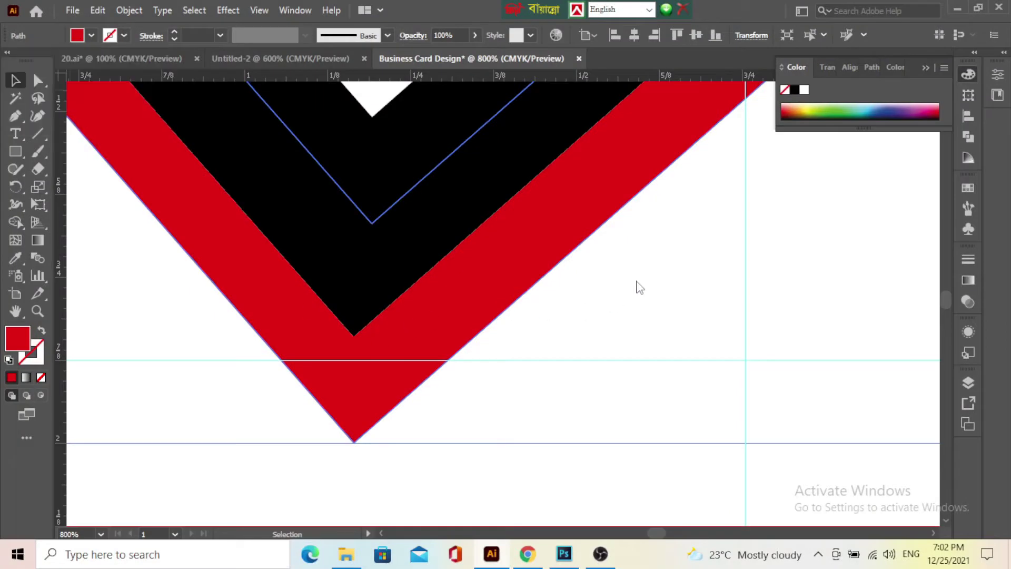
Recolor the black chevron to red, then to a lighter pink-red shade.
{"action": "scroll", "coordinate": [637, 287], "scroll_direction": "down", "scroll_amount": 1}
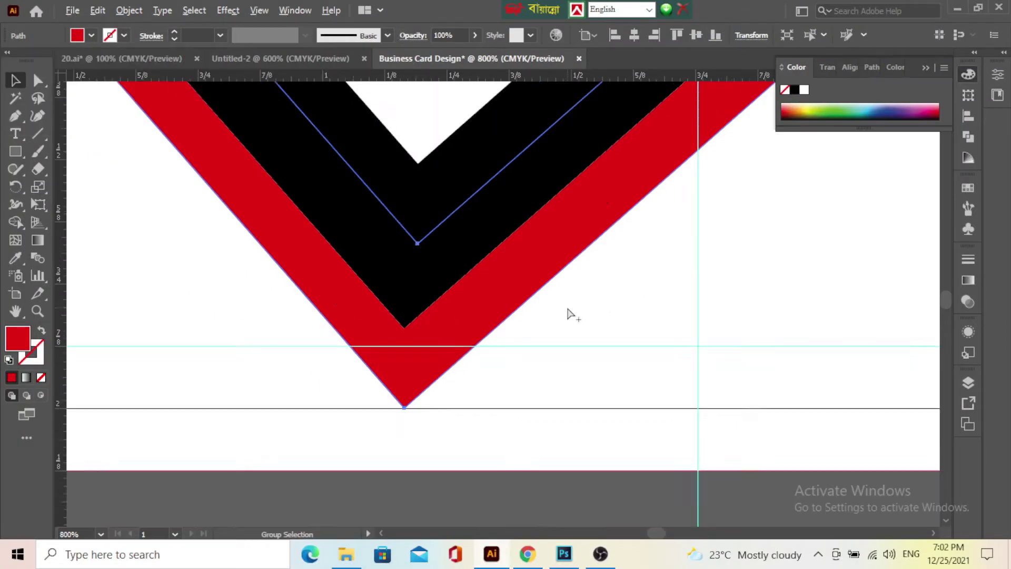
{"action": "scroll", "coordinate": [567, 313], "scroll_direction": "down", "scroll_amount": 3}
{"action": "left_click", "coordinate": [553, 254]}
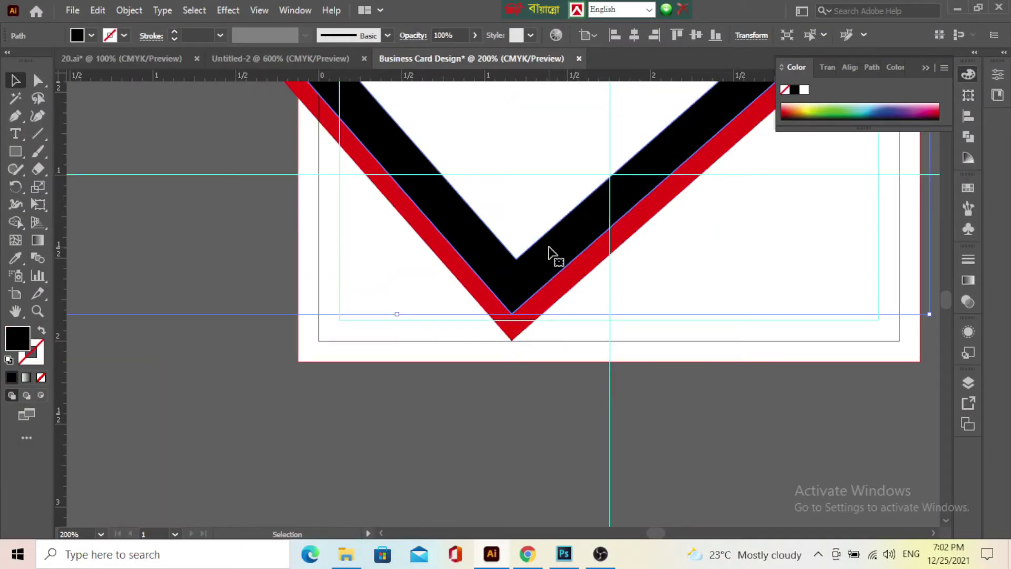
{"action": "left_click", "coordinate": [91, 36]}
{"action": "left_click", "coordinate": [51, 79]}
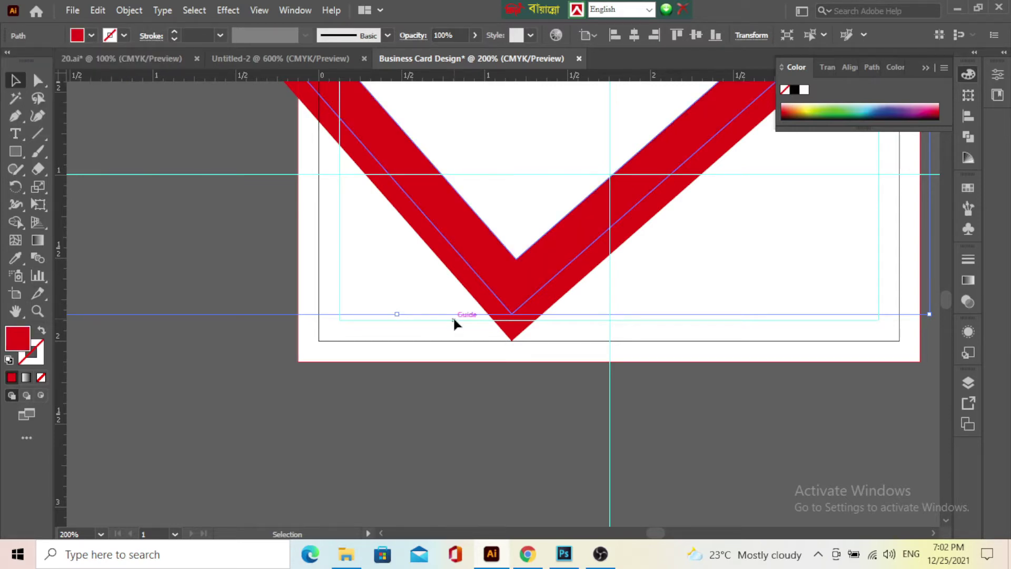
{"action": "double_click", "coordinate": [20, 341]}
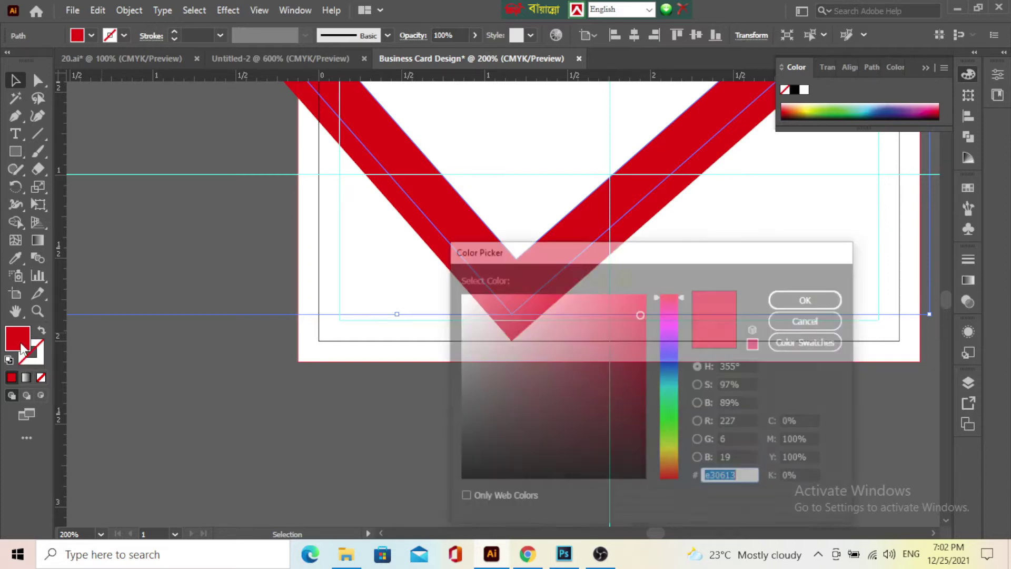
{"action": "left_click", "coordinate": [597, 296]}
{"action": "left_click", "coordinate": [801, 298]}
{"action": "scroll", "coordinate": [458, 282], "scroll_direction": "down", "scroll_amount": 2}
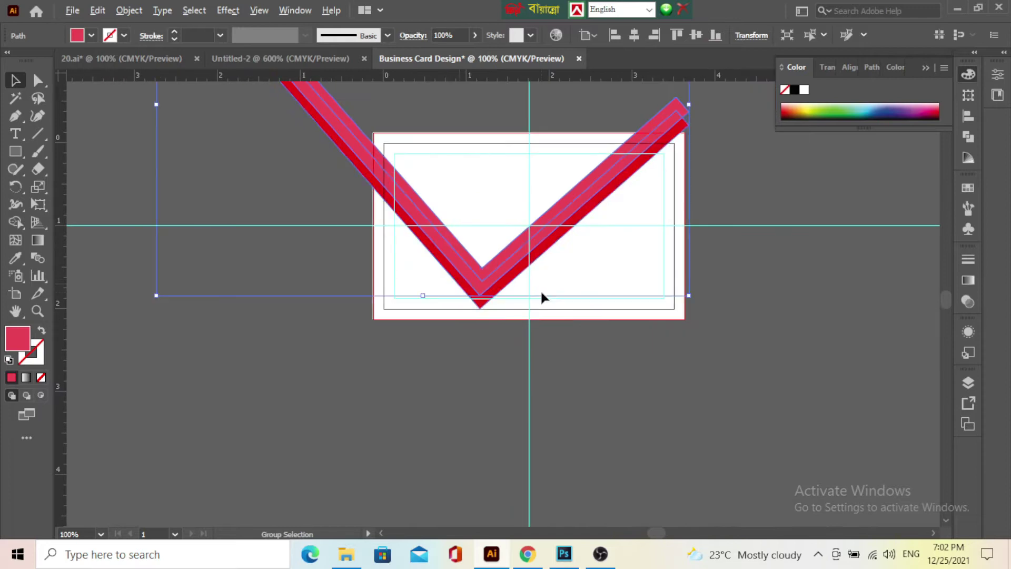
{"action": "scroll", "coordinate": [541, 298], "scroll_direction": "up", "scroll_amount": 2}
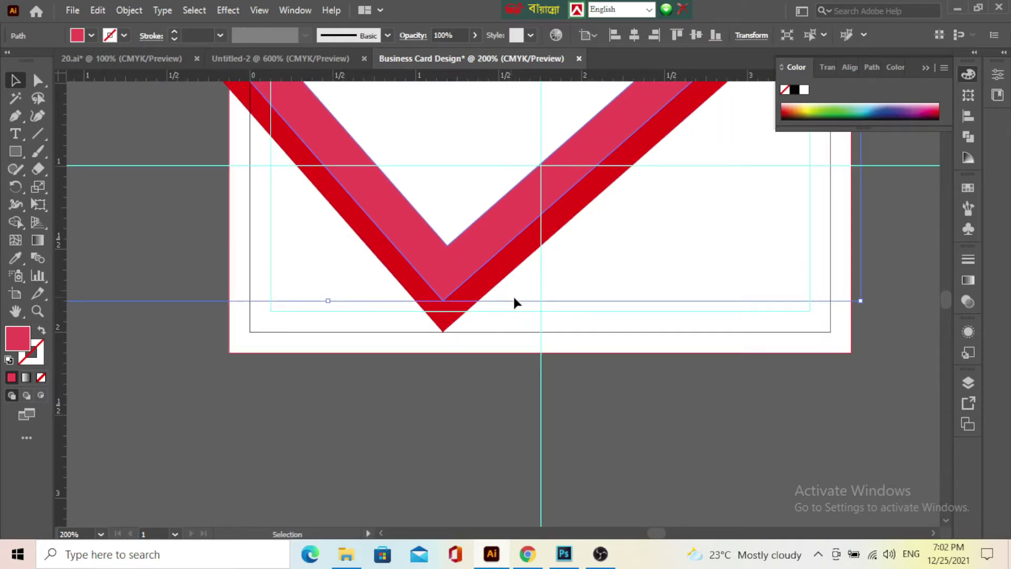
{"action": "left_click", "coordinate": [431, 358]}
Try moving the pink-red V up slightly, then undo the move.
{"action": "scroll", "coordinate": [431, 358], "scroll_direction": "down", "scroll_amount": 1}
{"action": "scroll", "coordinate": [431, 358], "scroll_direction": "down", "scroll_amount": 2}
{"action": "scroll", "coordinate": [442, 350], "scroll_direction": "up", "scroll_amount": 2}
{"action": "scroll", "coordinate": [453, 316], "scroll_direction": "up", "scroll_amount": 1}
{"action": "left_click", "coordinate": [473, 250]}
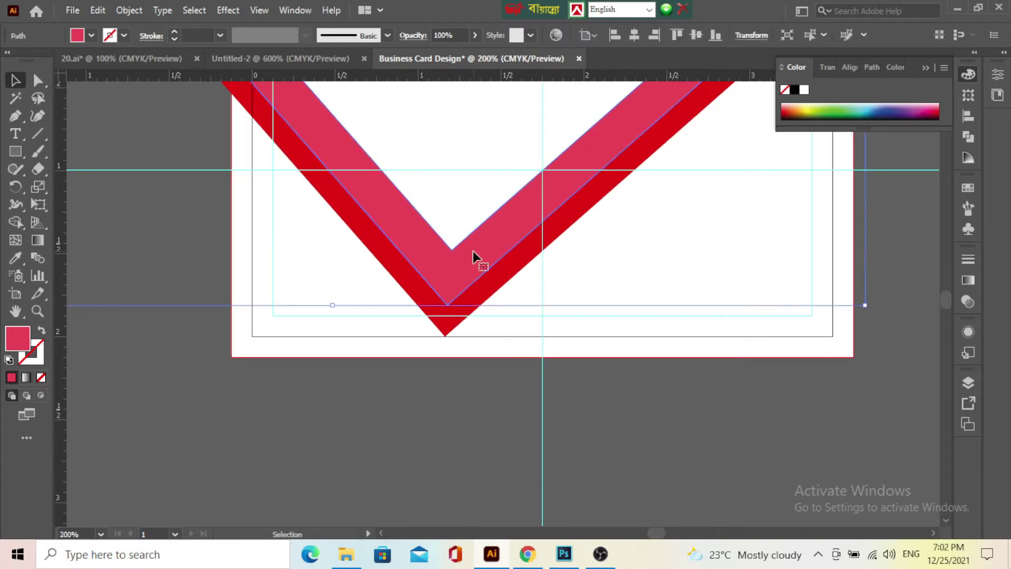
{"action": "left_click_drag", "start_coordinate": [473, 248], "coordinate": [473, 241]}
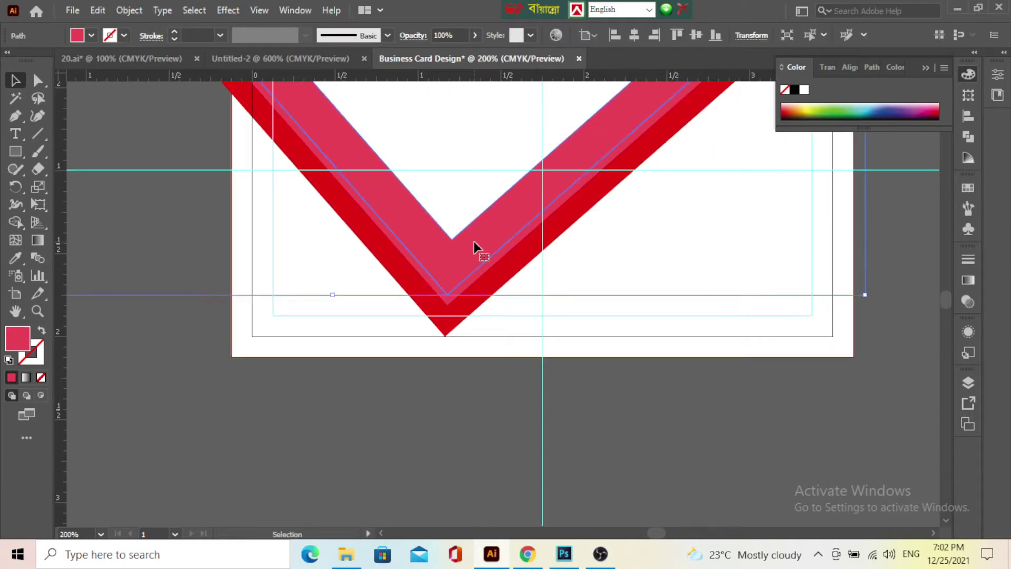
{"action": "key", "text": "ctrl+z"}
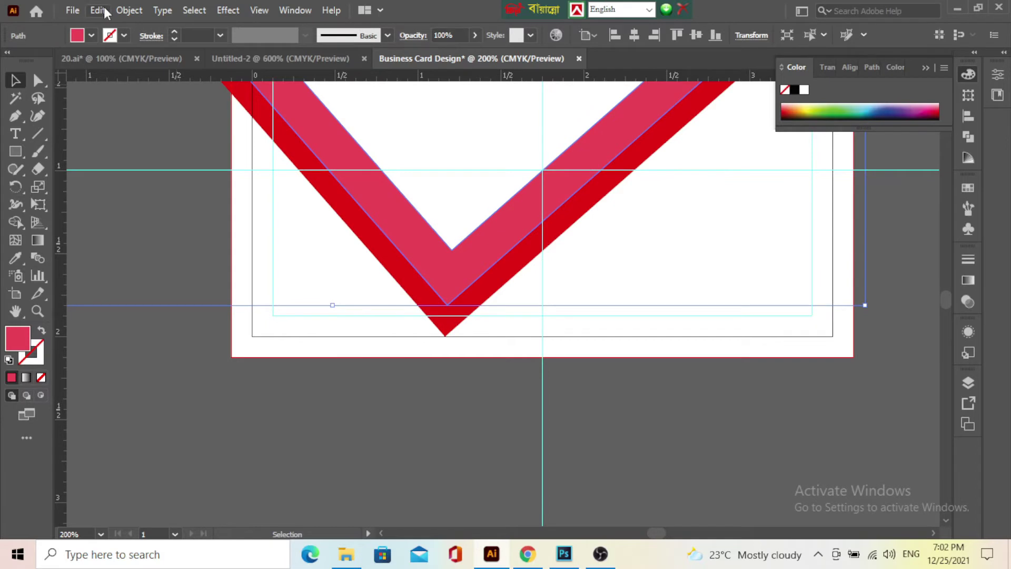
Copy the pink-red V, paste it in front, and nudge the copy up.
{"action": "left_click", "coordinate": [103, 9]}
{"action": "left_click", "coordinate": [131, 82]}
{"action": "left_click", "coordinate": [97, 14]}
{"action": "left_click", "coordinate": [150, 114]}
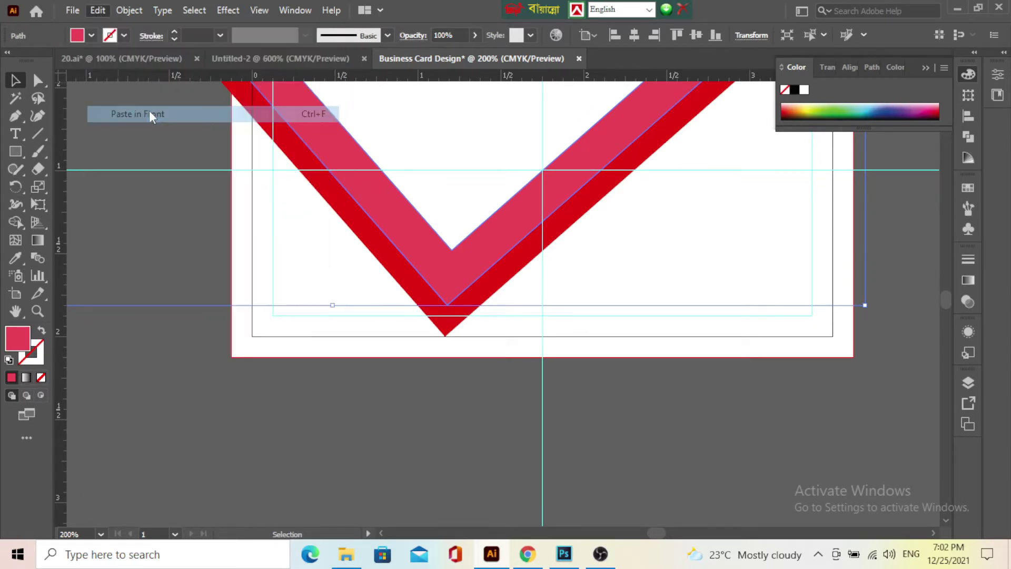
{"action": "key", "text": "Up"}
{"action": "key", "text": "Up"}
{"action": "key", "text": "Up"}
{"action": "key", "text": "Up"}
{"action": "key", "text": "Up"}
{"action": "key", "text": "Up"}
{"action": "key", "text": "Up"}
{"action": "key", "text": "Up"}
{"action": "key", "text": "Up"}
{"action": "key", "text": "Up"}
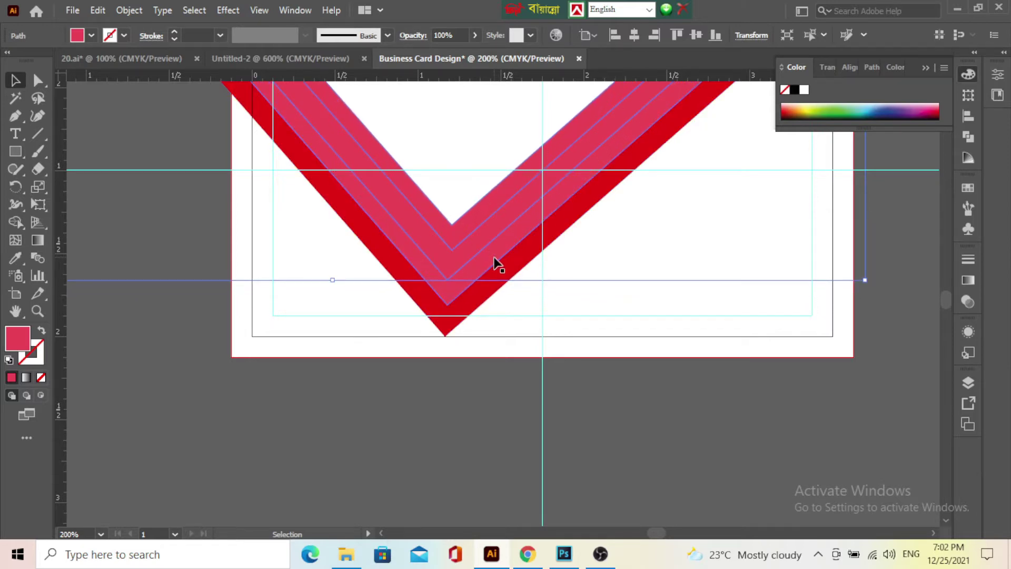
Fill the pasted V copy with a darker crimson shade.
{"action": "double_click", "coordinate": [21, 337]}
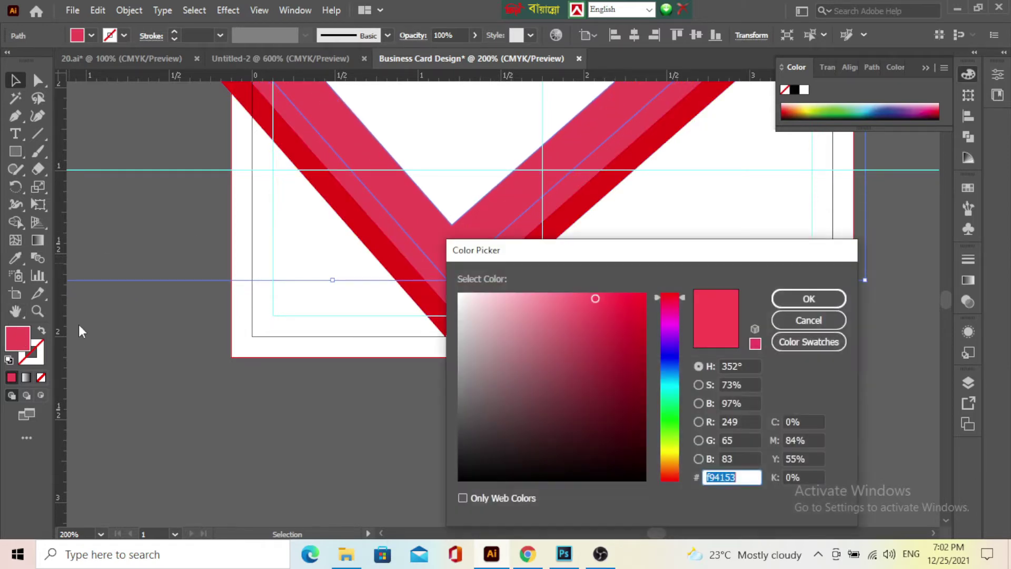
{"action": "left_click", "coordinate": [629, 327]}
{"action": "left_click", "coordinate": [809, 299]}
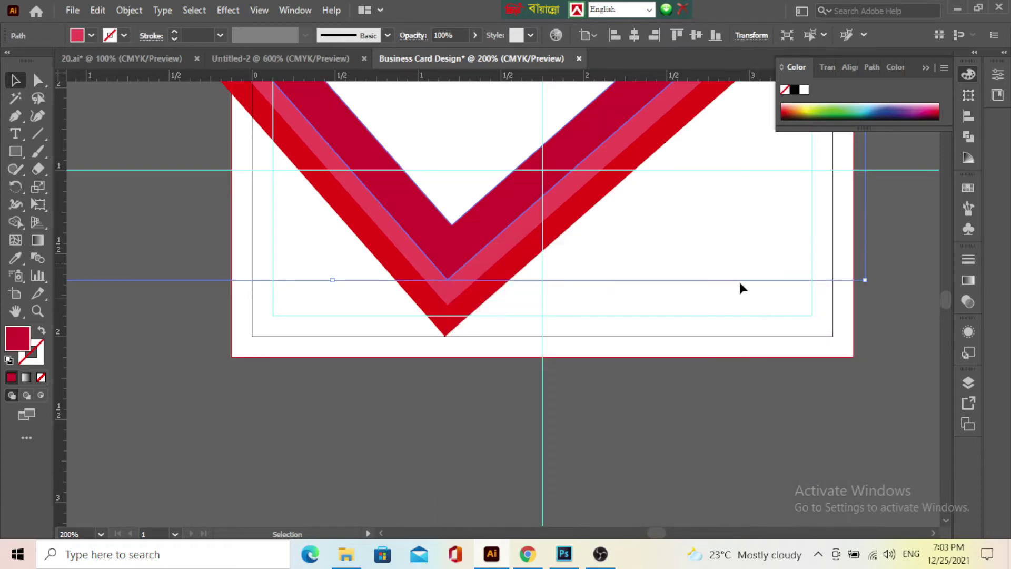
{"action": "left_click", "coordinate": [716, 244]}
{"action": "scroll", "coordinate": [388, 350], "scroll_direction": "down", "scroll_amount": 4}
Change the middle V path's fill to a lighter pink shade.
{"action": "scroll", "coordinate": [400, 316], "scroll_direction": "up", "scroll_amount": 2}
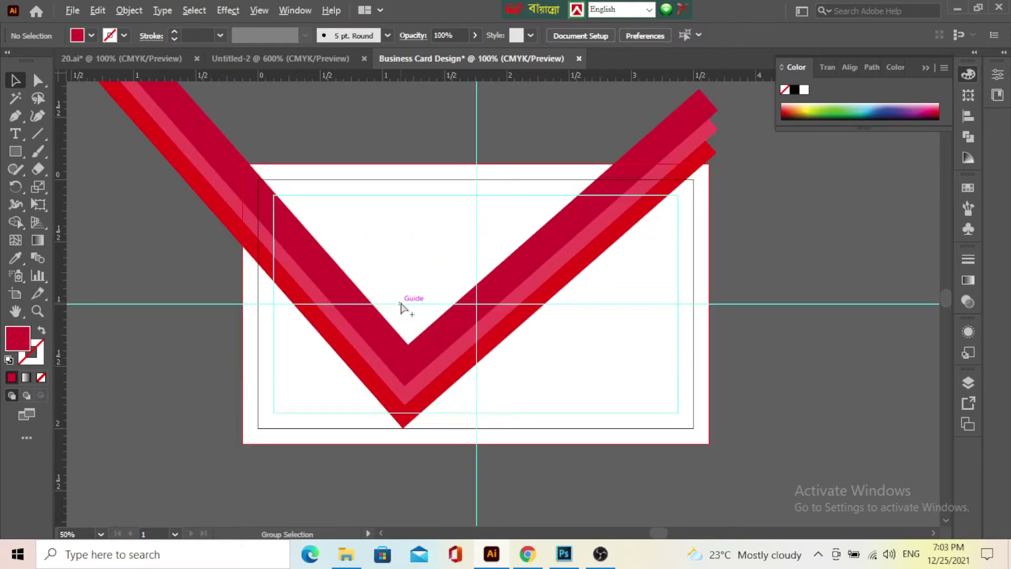
{"action": "scroll", "coordinate": [401, 306], "scroll_direction": "up", "scroll_amount": 2}
{"action": "scroll", "coordinate": [440, 361], "scroll_direction": "down", "scroll_amount": 1}
{"action": "left_click", "coordinate": [413, 289]}
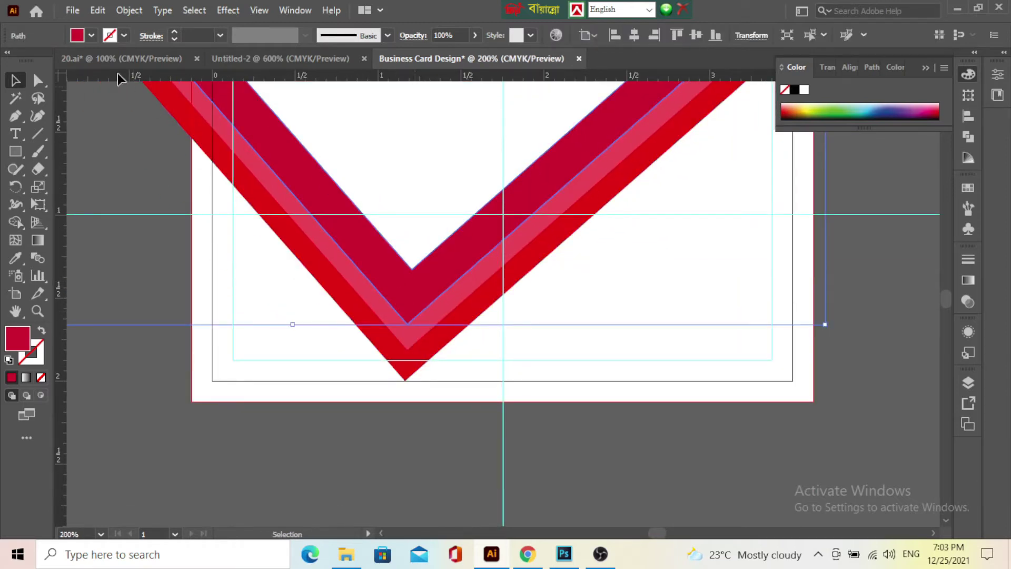
{"action": "double_click", "coordinate": [24, 331]}
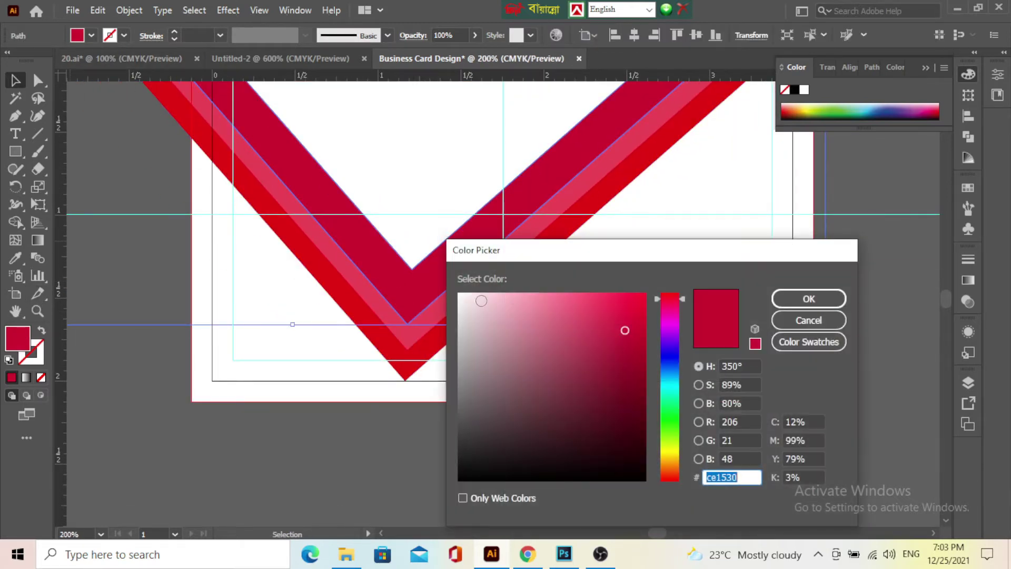
{"action": "left_click", "coordinate": [569, 296]}
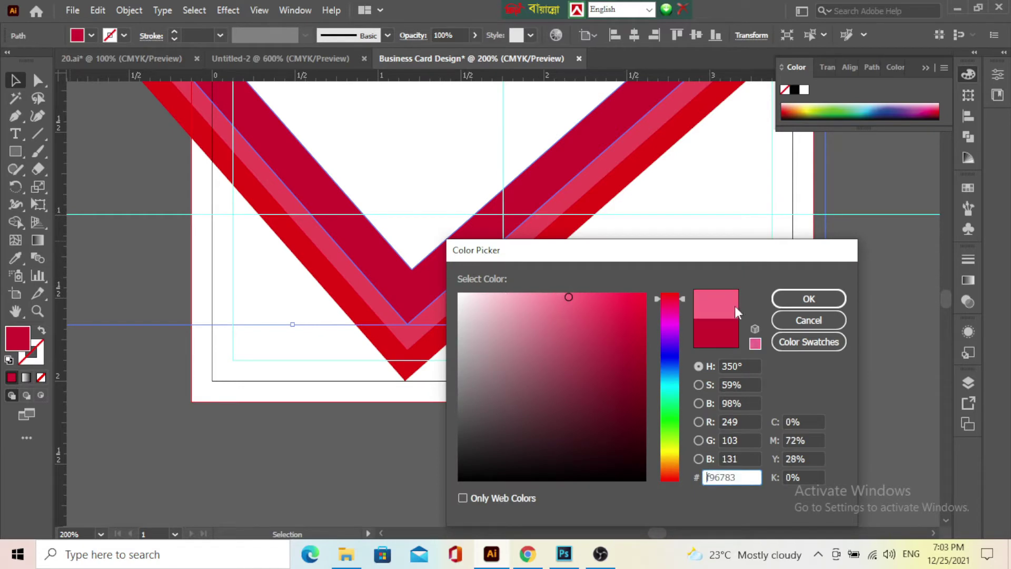
{"action": "left_click", "coordinate": [805, 305]}
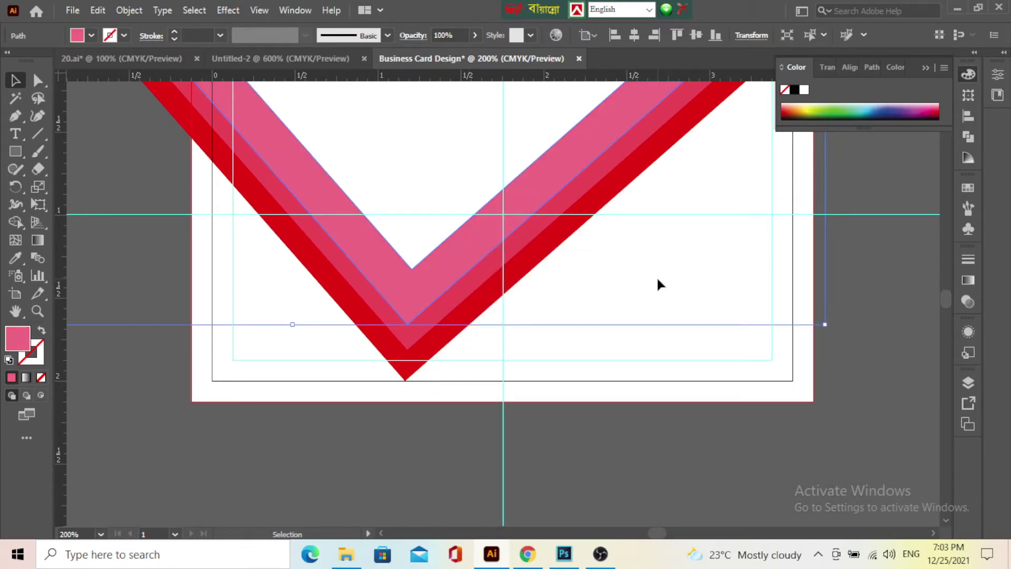
{"action": "left_click", "coordinate": [656, 276]}
Nudge the pink V band upward one step.
{"action": "left_click", "coordinate": [441, 255]}
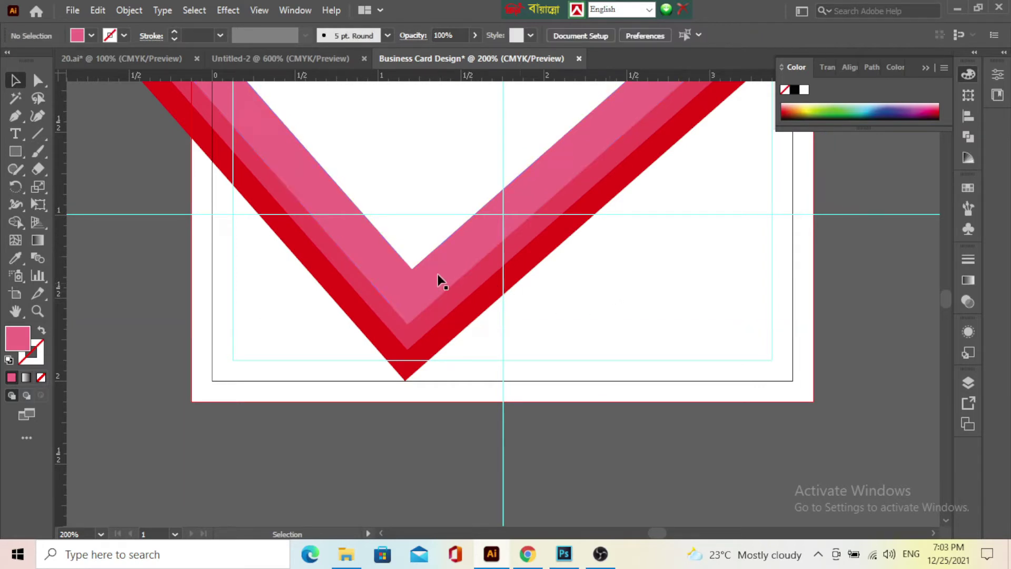
{"action": "key", "text": "Up"}
{"action": "key", "text": "Up"}
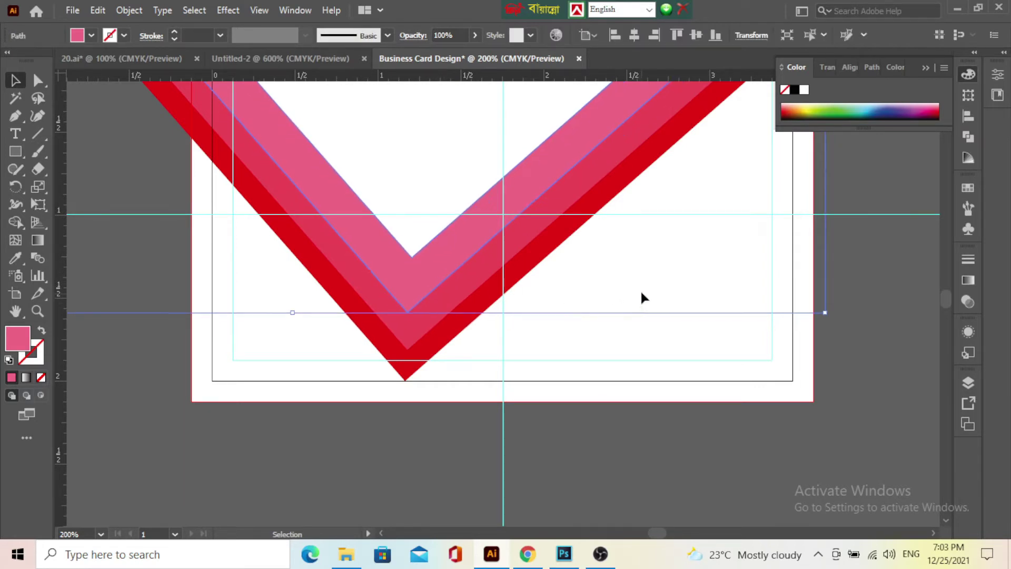
{"action": "left_click", "coordinate": [640, 287]}
{"action": "scroll", "coordinate": [390, 336], "scroll_direction": "down", "scroll_amount": 5}
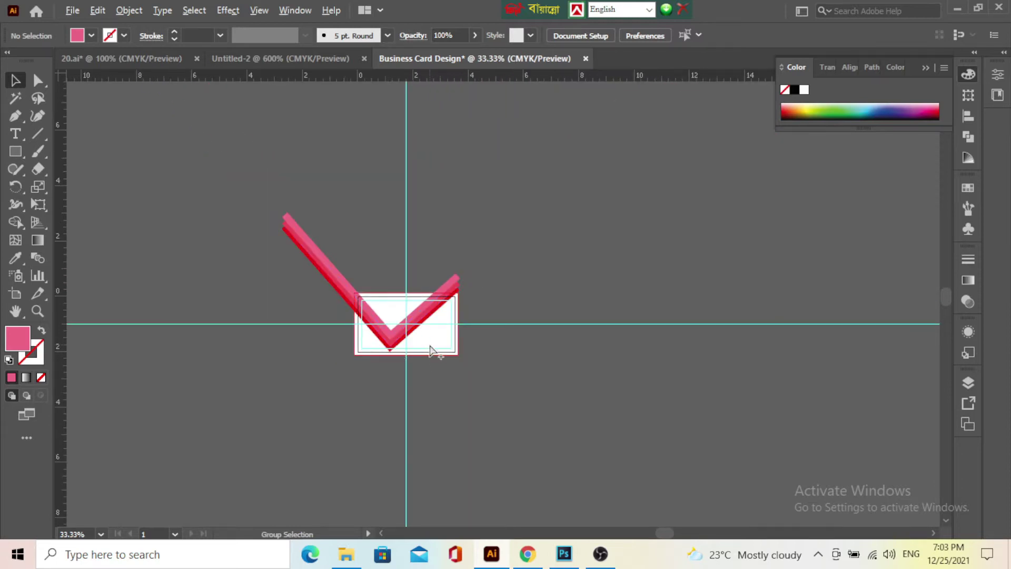
{"action": "scroll", "coordinate": [429, 346], "scroll_direction": "up", "scroll_amount": 3}
Narrow all the V shapes by dragging in from the right.
{"action": "left_click", "coordinate": [402, 231]}
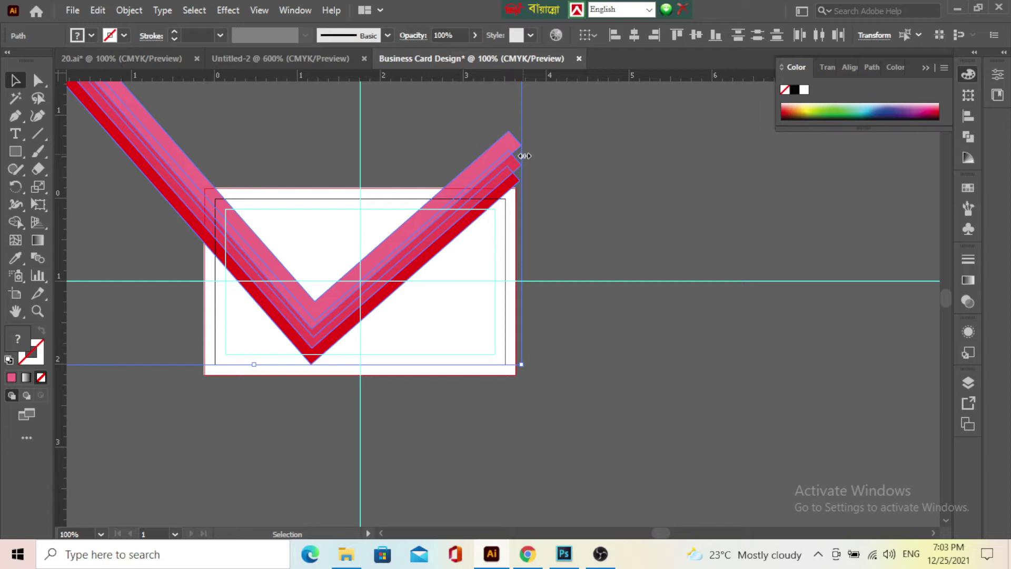
{"action": "left_click_drag", "start_coordinate": [524, 155], "coordinate": [504, 165]}
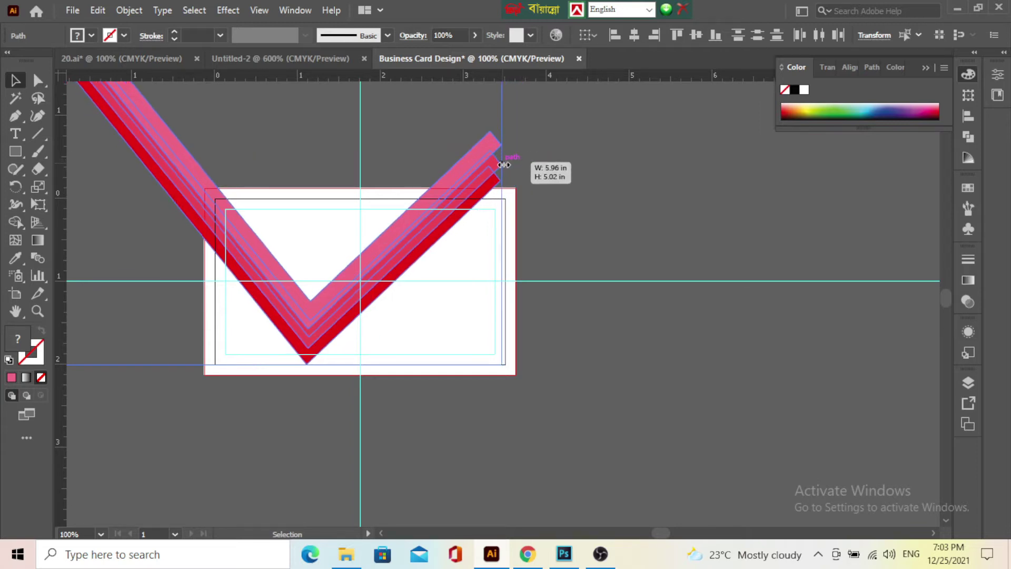
{"action": "left_click_drag", "start_coordinate": [504, 164], "coordinate": [501, 167]}
{"action": "left_click", "coordinate": [505, 248]}
Fine-tune the pink middle V, nudging it down and back up.
{"action": "scroll", "coordinate": [316, 331], "scroll_direction": "up", "scroll_amount": 3}
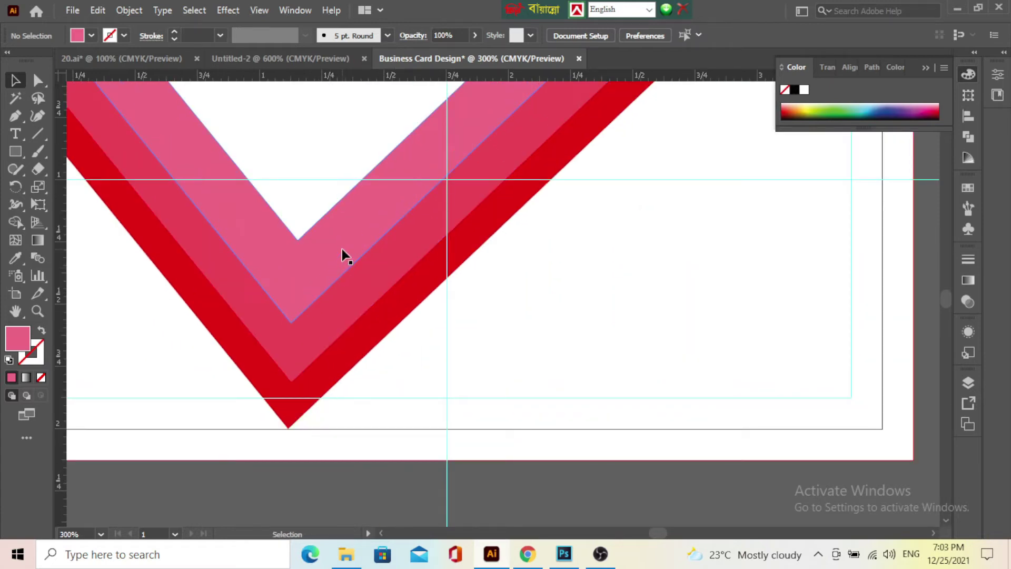
{"action": "left_click", "coordinate": [342, 248]}
{"action": "key", "text": "Down"}
{"action": "key", "text": "Down"}
{"action": "left_click", "coordinate": [635, 282]}
{"action": "left_click", "coordinate": [356, 364]}
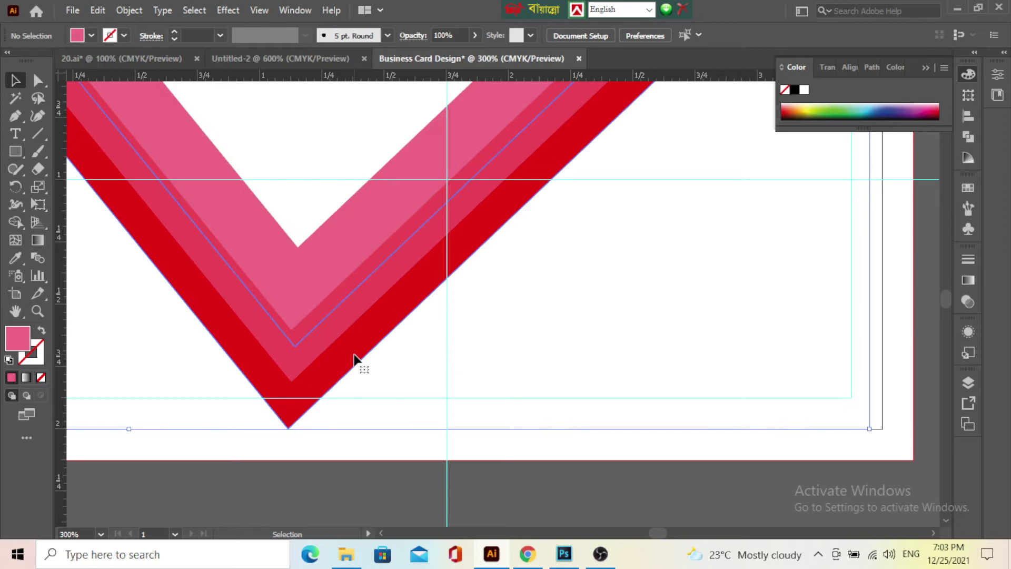
{"action": "left_click", "coordinate": [307, 180]}
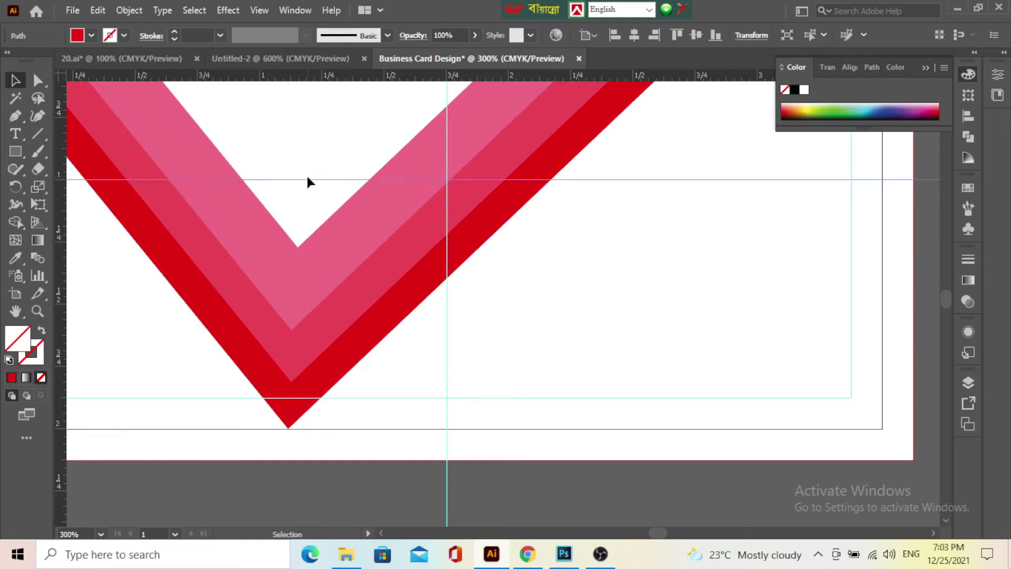
{"action": "left_click", "coordinate": [437, 167]}
{"action": "key", "text": "Up"}
{"action": "key", "text": "Up"}
{"action": "left_click", "coordinate": [556, 255]}
Move the pink middle V further up and slightly to the right.
{"action": "scroll", "coordinate": [388, 361], "scroll_direction": "down", "scroll_amount": 3}
{"action": "scroll", "coordinate": [388, 361], "scroll_direction": "down", "scroll_amount": 2}
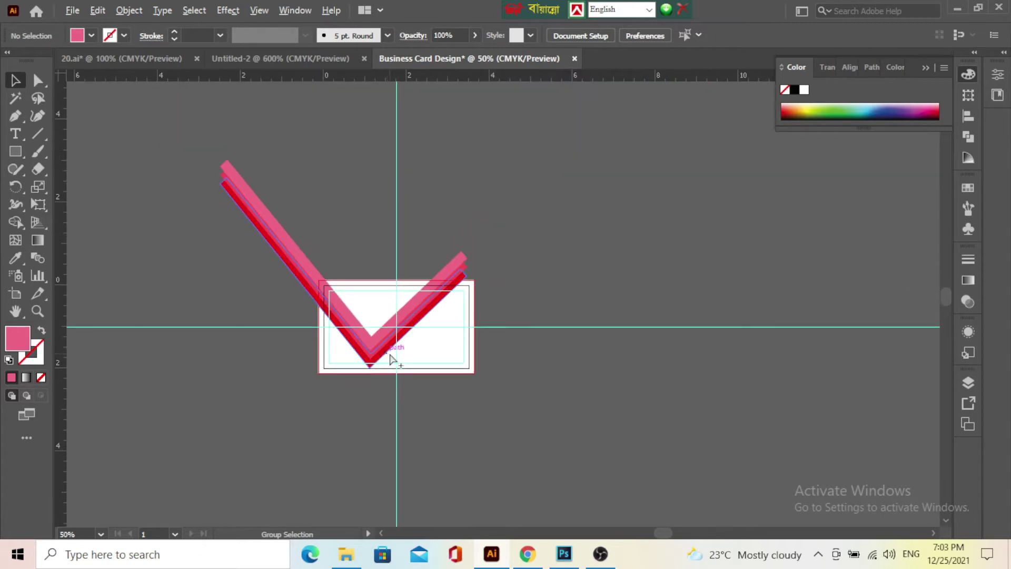
{"action": "scroll", "coordinate": [380, 384], "scroll_direction": "up", "scroll_amount": 3}
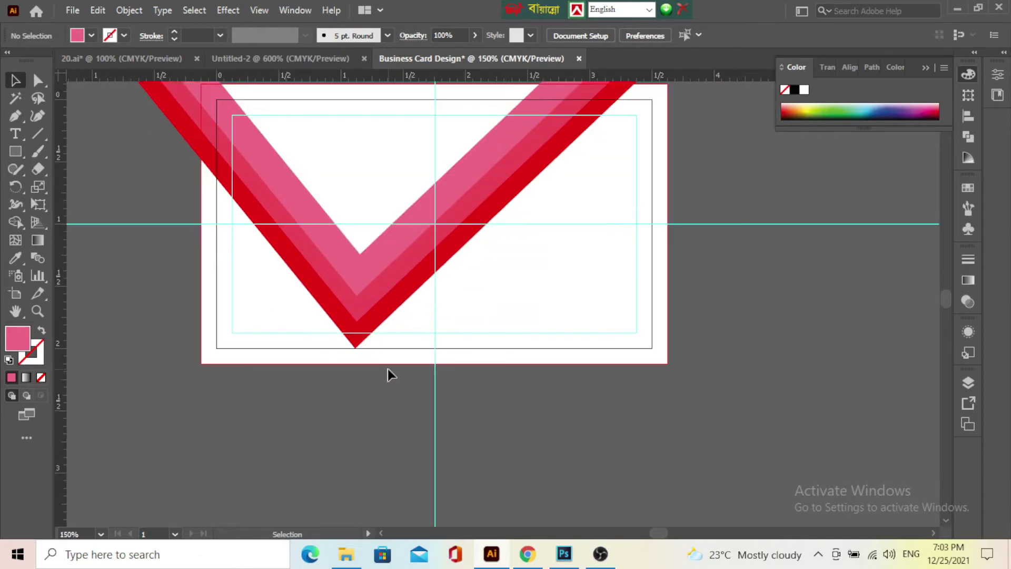
{"action": "left_click", "coordinate": [386, 248]}
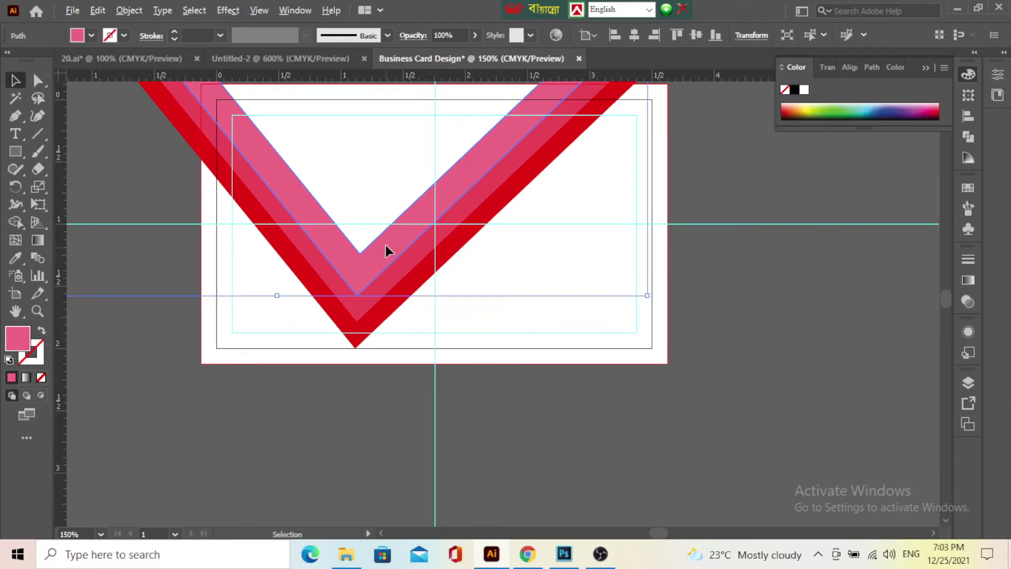
{"action": "left_click_drag", "start_coordinate": [385, 247], "coordinate": [386, 233]}
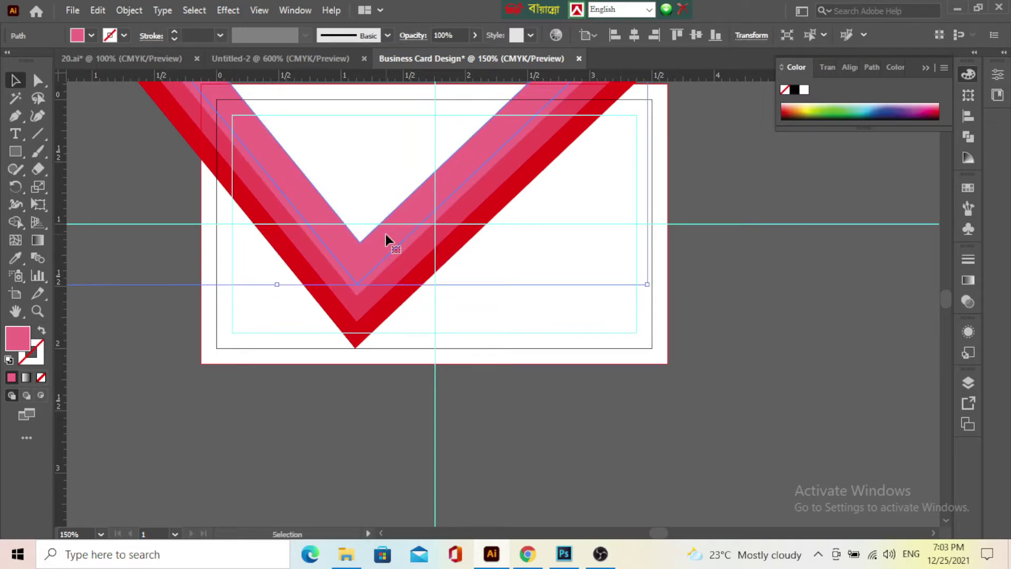
{"action": "key", "text": "Up"}
{"action": "key", "text": "Up"}
{"action": "key", "text": "Up"}
{"action": "key", "text": "Up"}
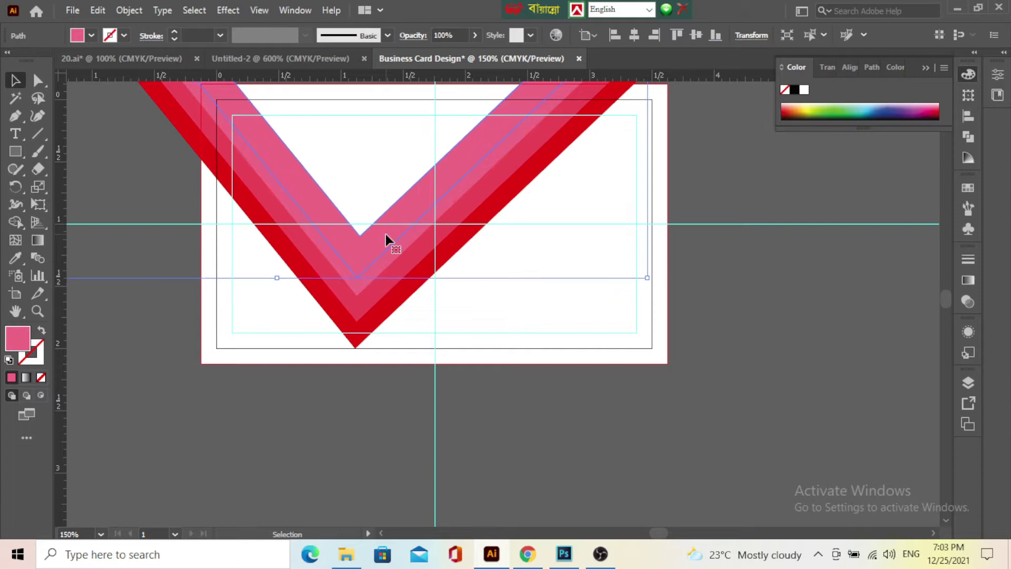
{"action": "key", "text": "Right"}
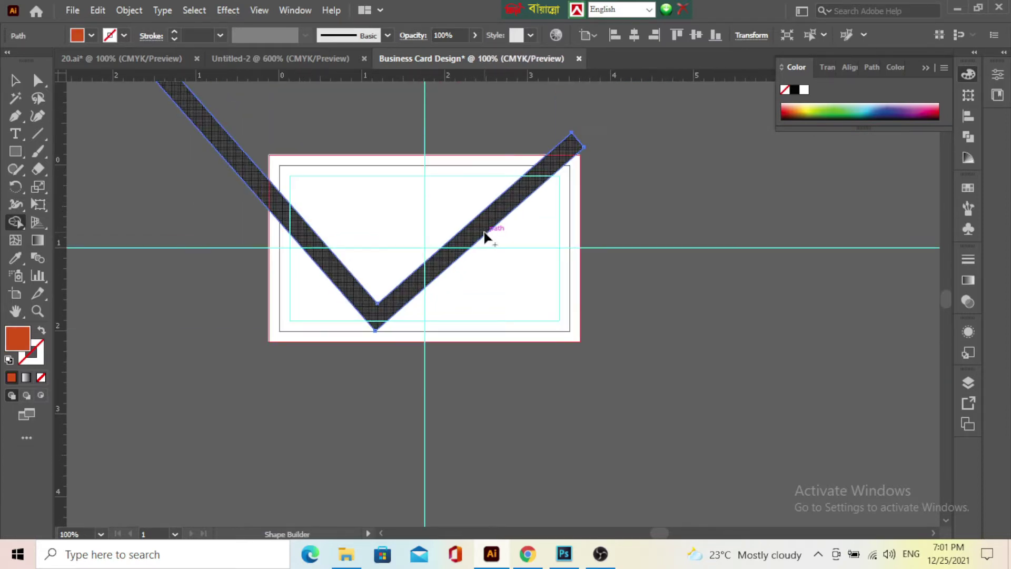
Duplicate the V stripe just above the original and give the lower stripe a deeper red.
{"action": "left_click", "coordinate": [15, 80]}
{"action": "left_click", "coordinate": [229, 200]}
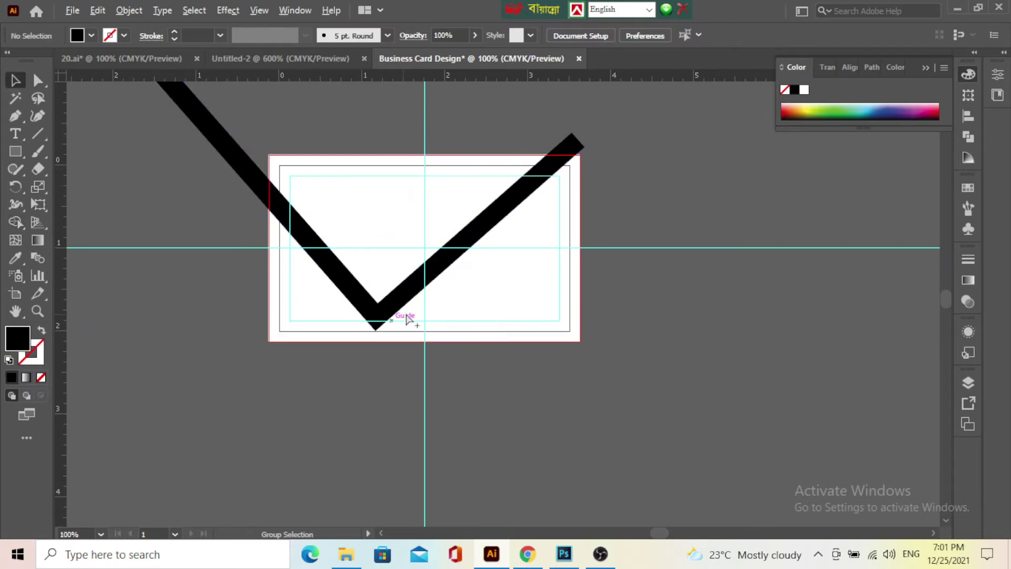
{"action": "scroll", "coordinate": [407, 318], "scroll_direction": "up", "scroll_amount": 1}
{"action": "left_click", "coordinate": [406, 298]}
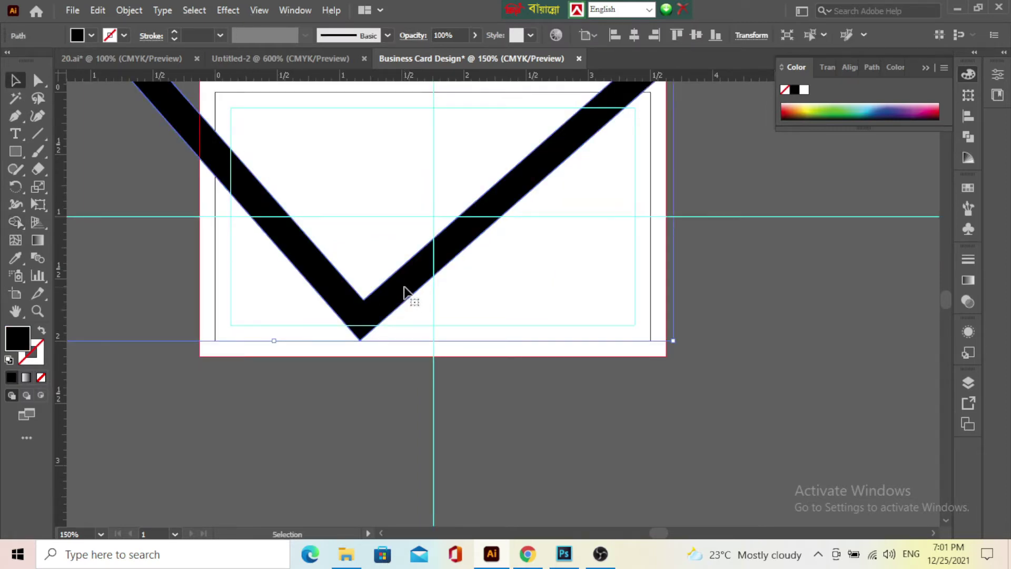
{"action": "left_click", "coordinate": [652, 452]}
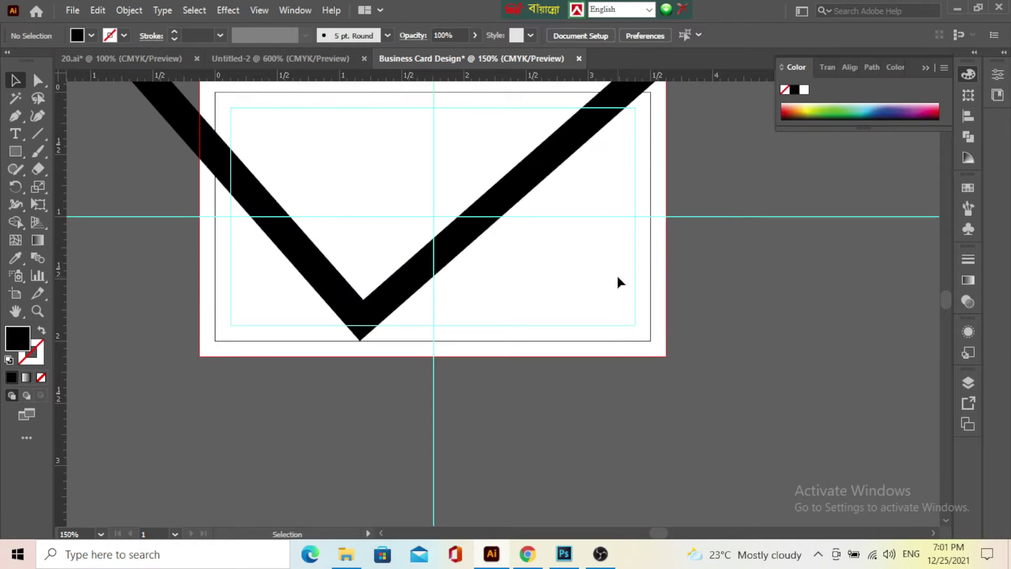
{"action": "left_click", "coordinate": [411, 283]}
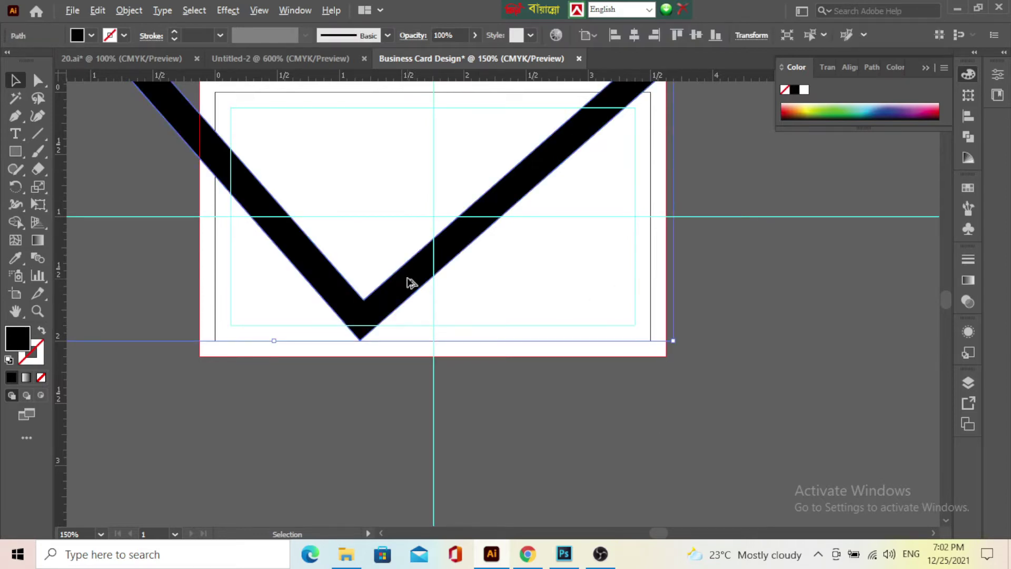
{"action": "left_click_drag", "start_coordinate": [411, 283], "coordinate": [406, 263]}
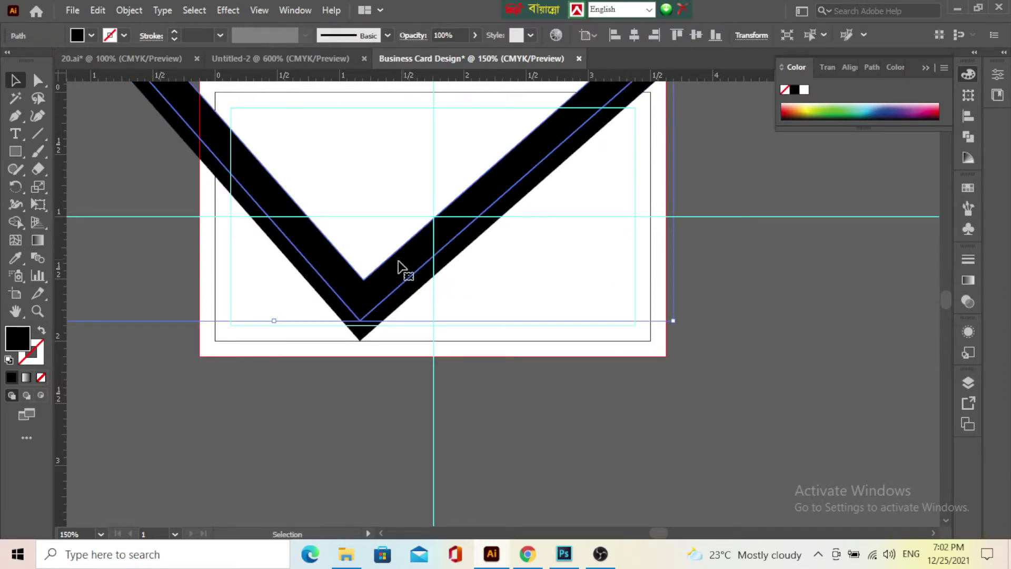
{"action": "left_click", "coordinate": [319, 285]}
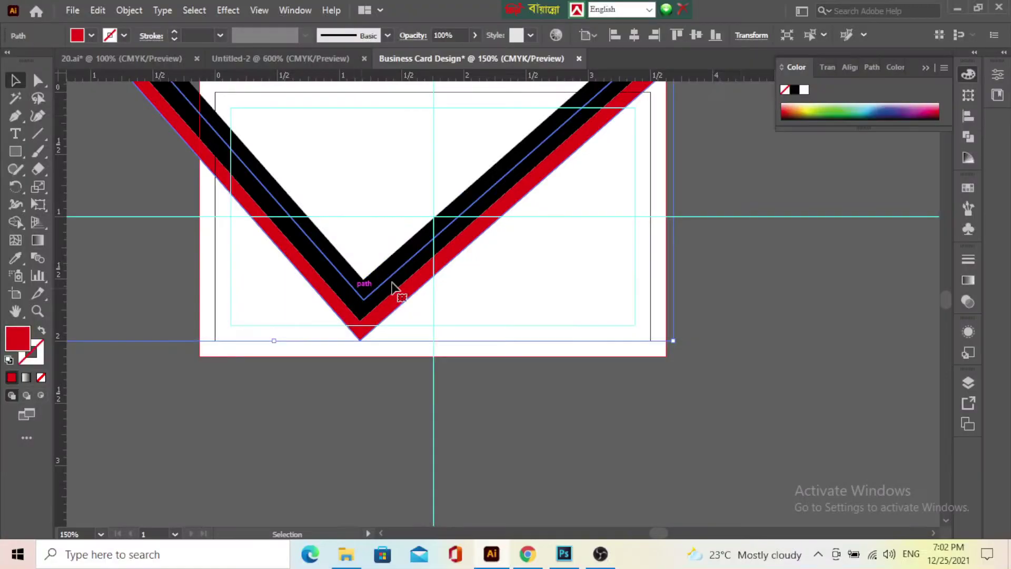
{"action": "left_click", "coordinate": [786, 113]}
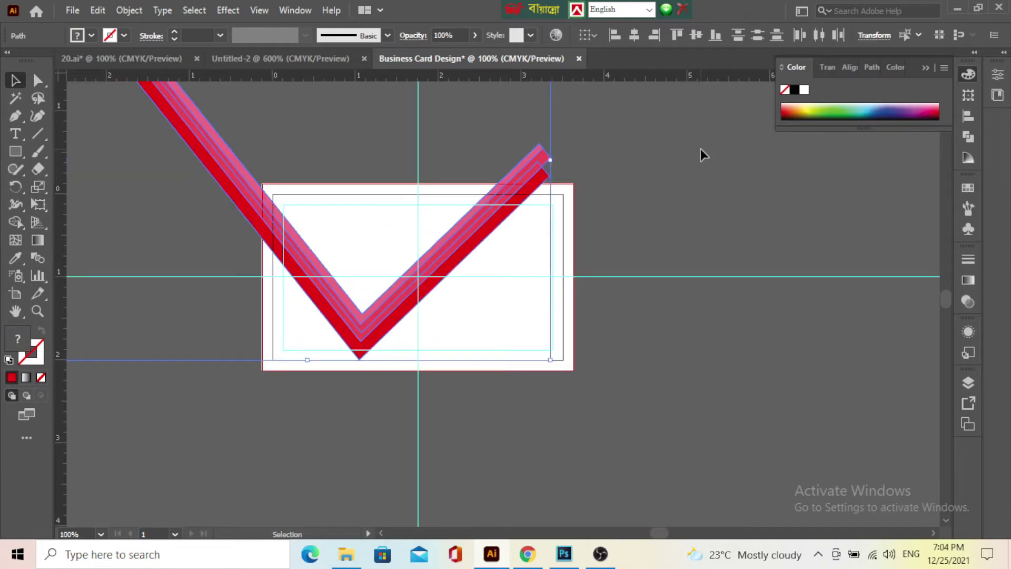
Draw a red rectangle from the guide intersection to the card's lower right.
{"action": "scroll", "coordinate": [474, 269], "scroll_direction": "down", "scroll_amount": 2}
{"action": "scroll", "coordinate": [497, 248], "scroll_direction": "up", "scroll_amount": 1}
{"action": "scroll", "coordinate": [487, 237], "scroll_direction": "up", "scroll_amount": 1}
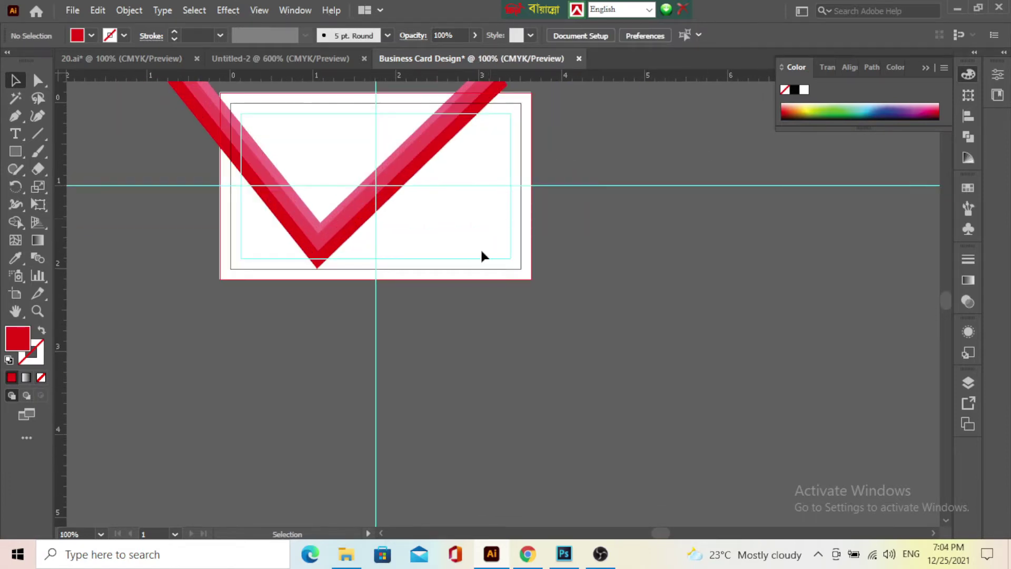
{"action": "scroll", "coordinate": [482, 261], "scroll_direction": "up", "scroll_amount": 2}
{"action": "scroll", "coordinate": [480, 258], "scroll_direction": "down", "scroll_amount": 1}
{"action": "scroll", "coordinate": [485, 269], "scroll_direction": "down", "scroll_amount": 1}
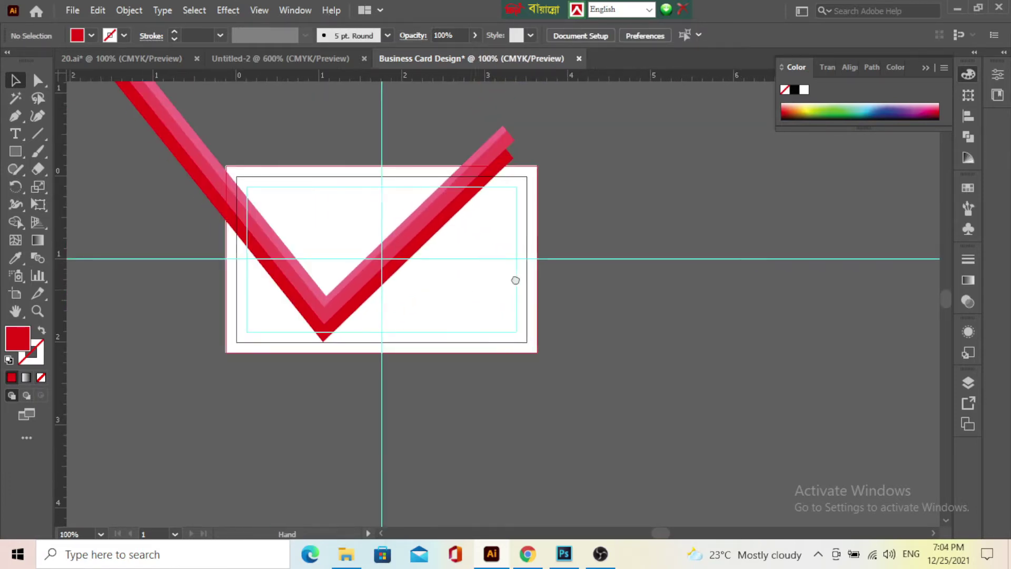
{"action": "left_click_drag", "start_coordinate": [457, 284], "coordinate": [535, 249]}
{"action": "left_click", "coordinate": [15, 151]}
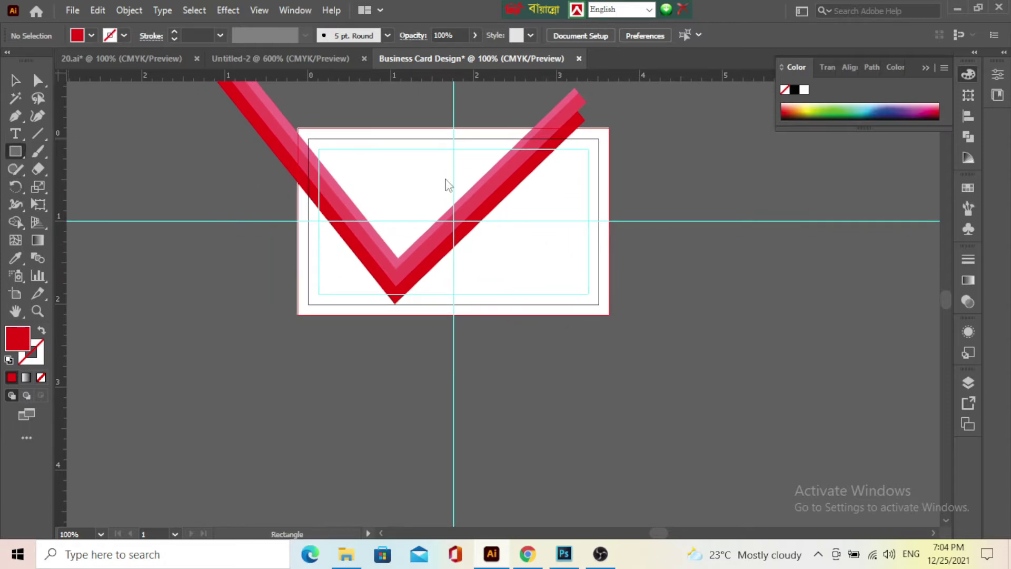
{"action": "scroll", "coordinate": [473, 179], "scroll_direction": "up", "scroll_amount": 1}
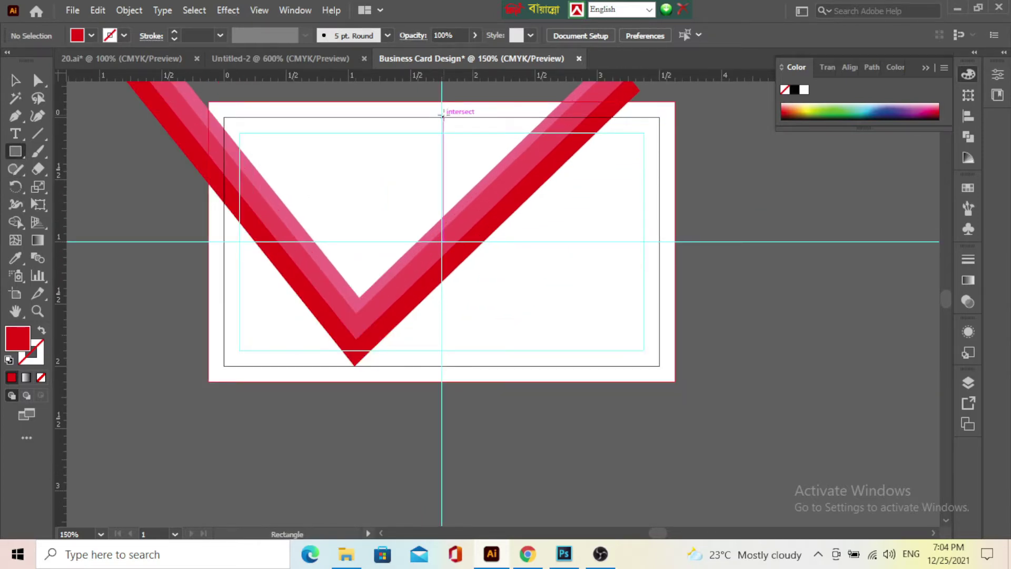
{"action": "mouse_move", "coordinate": [442, 117]}
{"action": "left_mouse_down"}
{"action": "mouse_move", "coordinate": [639, 356]}
{"action": "mouse_move", "coordinate": [659, 365]}
{"action": "left_mouse_up"}
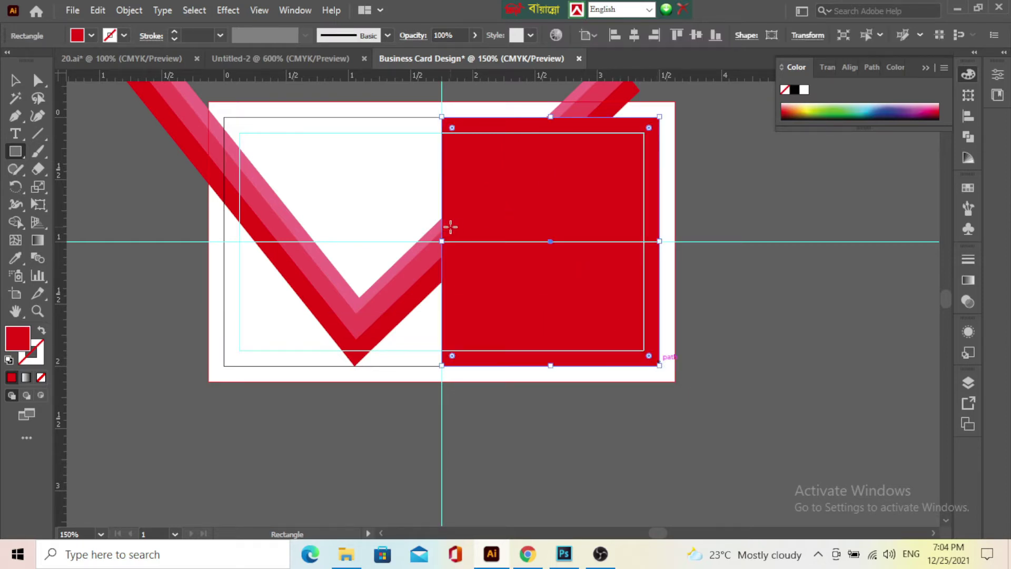
Extend the rectangle's left edge to line up with the V's point.
{"action": "left_click_drag", "start_coordinate": [443, 240], "coordinate": [355, 256]}
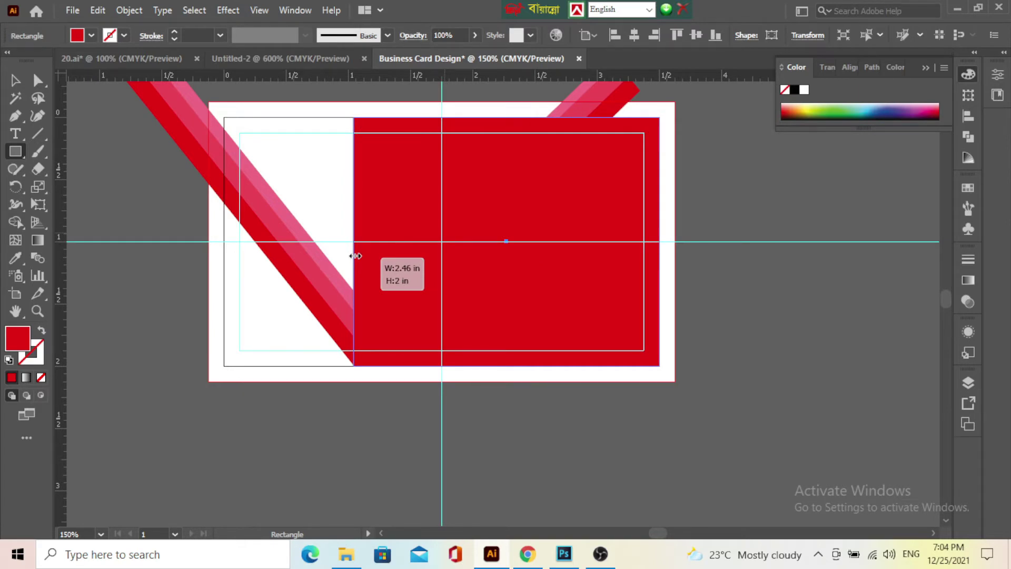
{"action": "left_click_drag", "start_coordinate": [355, 256], "coordinate": [362, 256]}
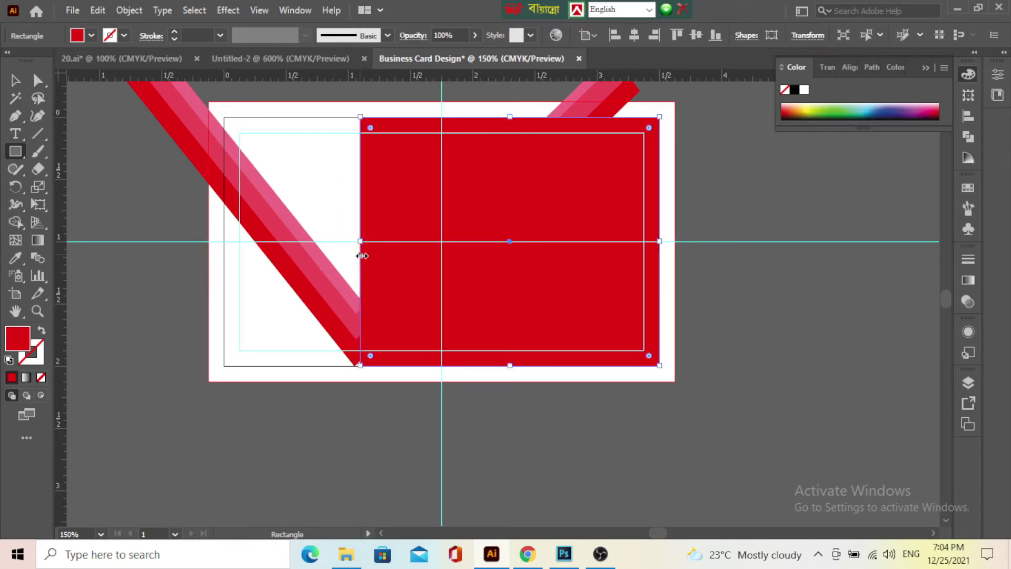
{"action": "left_click", "coordinate": [292, 182]}
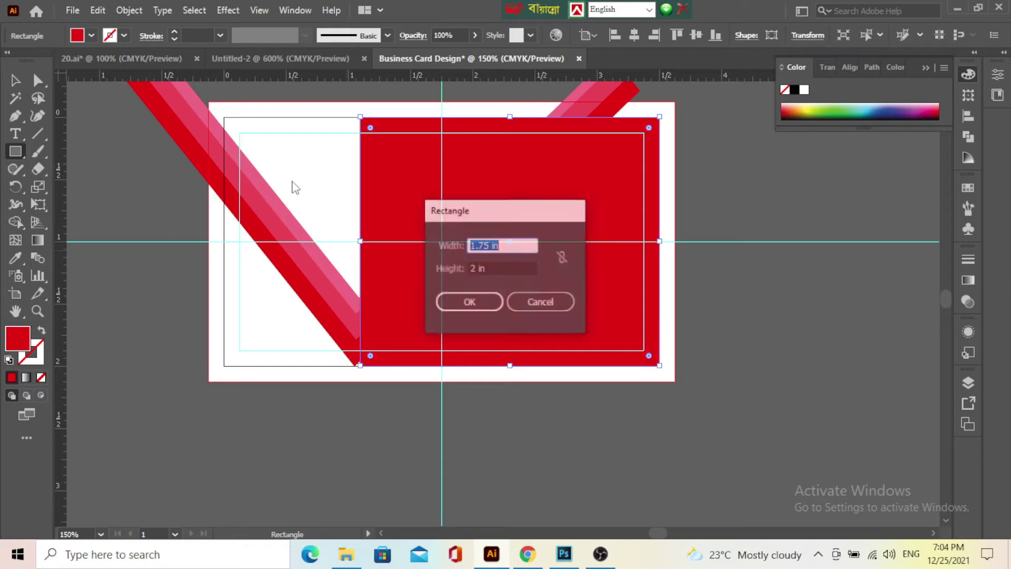
{"action": "left_click", "coordinate": [555, 302]}
{"action": "left_click", "coordinate": [15, 80]}
{"action": "left_click", "coordinate": [337, 154]}
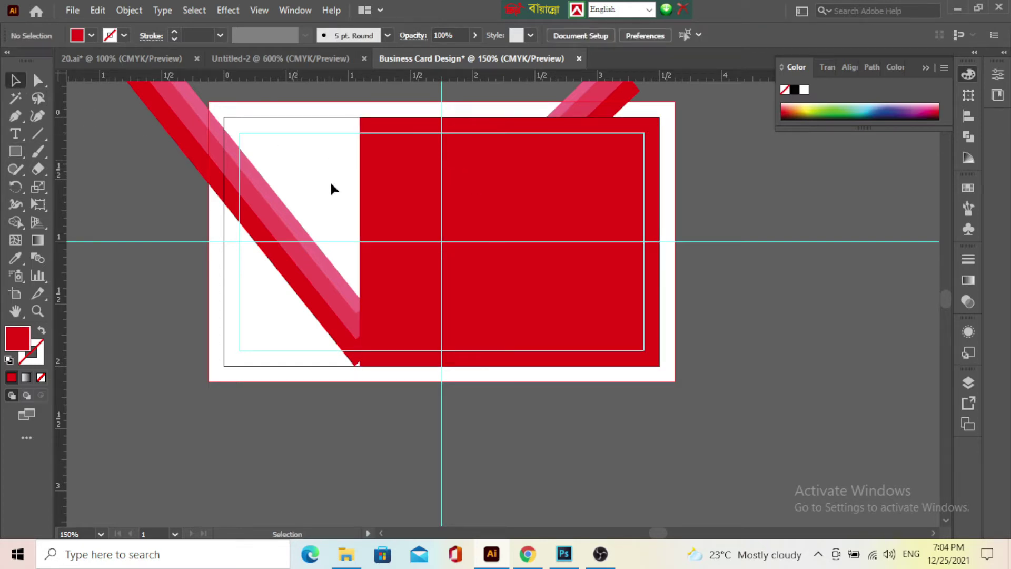
Use Shape Builder to remove the rectangle piece above the chevron's right arm.
{"action": "left_click_drag", "start_coordinate": [403, 222], "coordinate": [403, 221]}
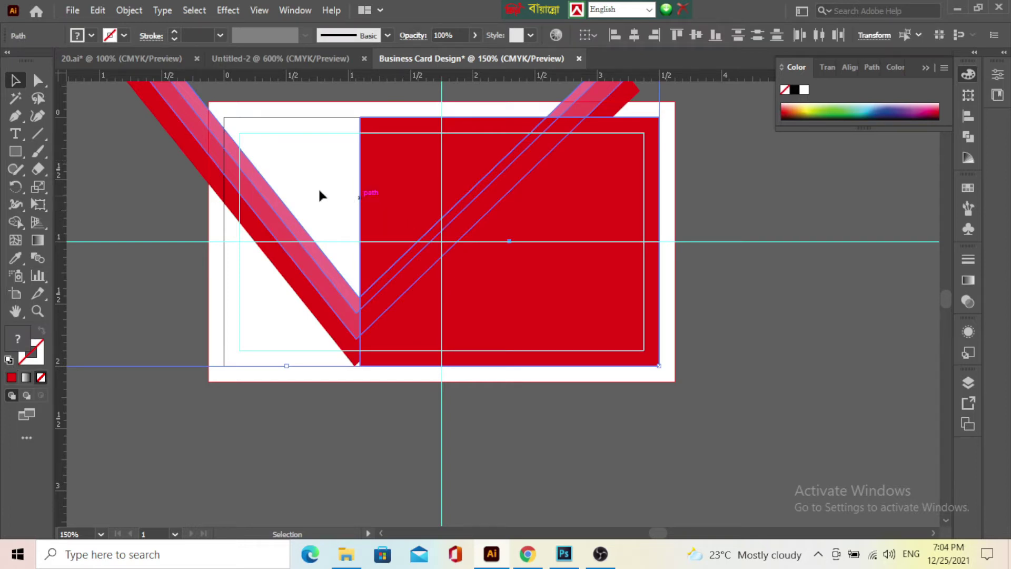
{"action": "left_click", "coordinate": [16, 224]}
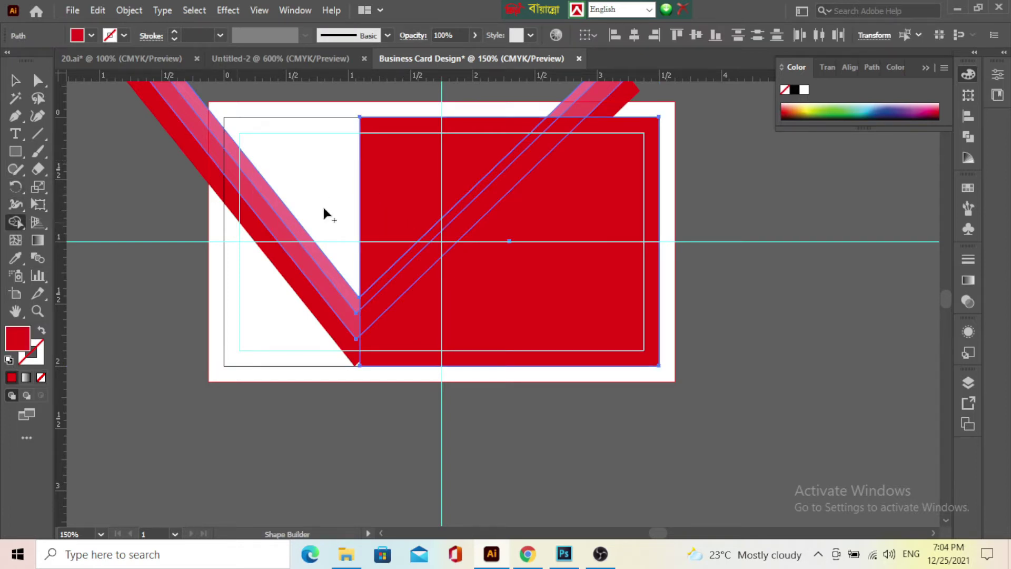
{"action": "left_click", "coordinate": [387, 196], "text": "alt"}
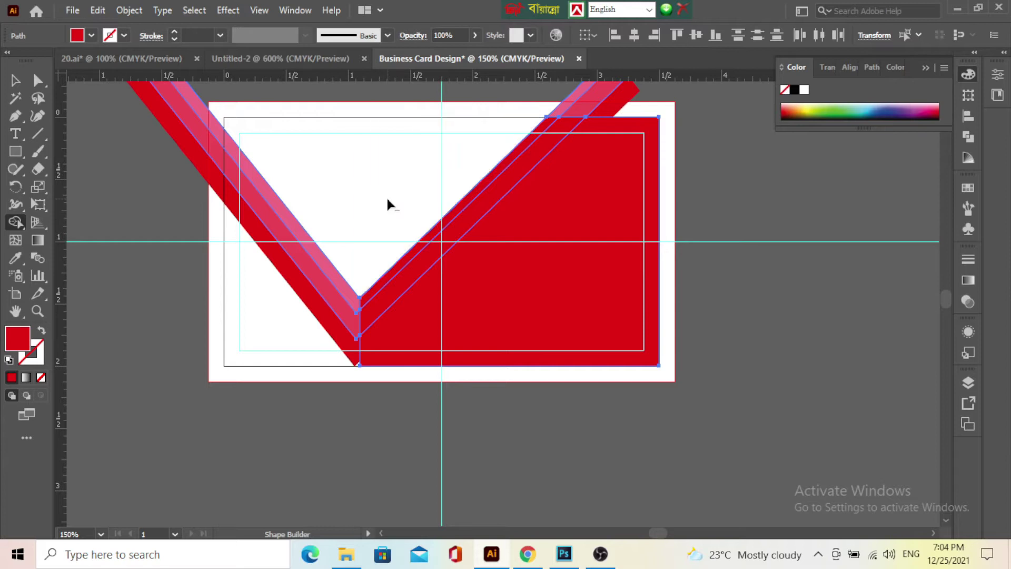
{"action": "scroll", "coordinate": [377, 196], "scroll_direction": "down", "scroll_amount": 3}
{"action": "scroll", "coordinate": [368, 270], "scroll_direction": "up", "scroll_amount": 3}
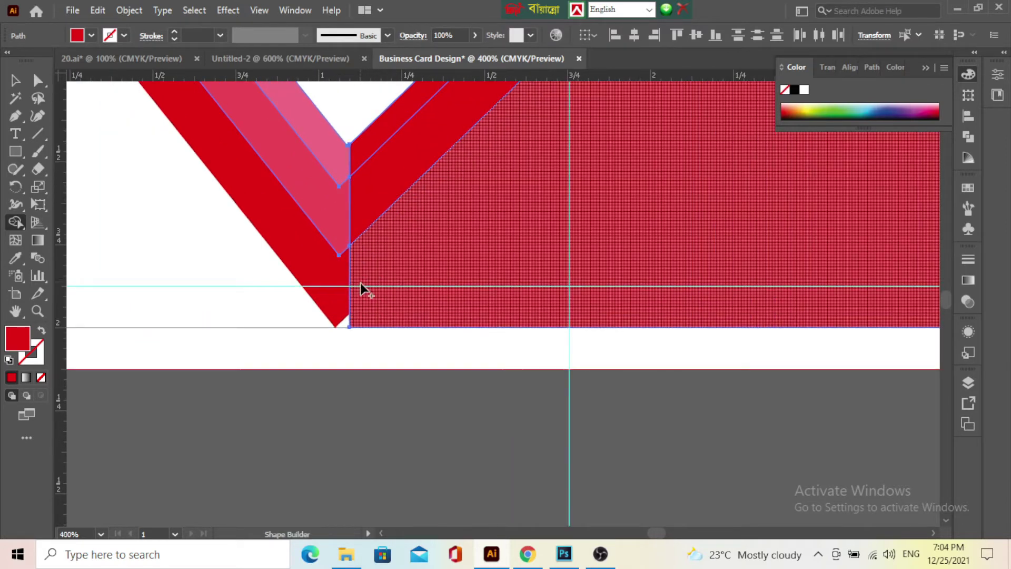
{"action": "left_click", "coordinate": [16, 80]}
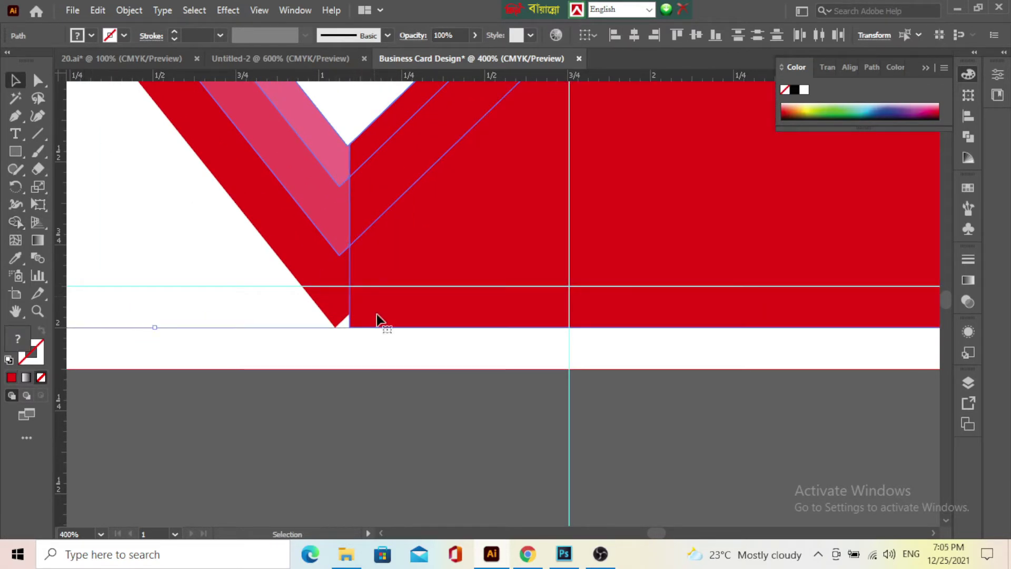
Delete the selected stripes, then undo to restore the red and pink stripes.
{"action": "scroll", "coordinate": [377, 313], "scroll_direction": "down", "scroll_amount": 3}
{"action": "scroll", "coordinate": [445, 282], "scroll_direction": "down", "scroll_amount": 1}
{"action": "scroll", "coordinate": [301, 233], "scroll_direction": "up", "scroll_amount": 2}
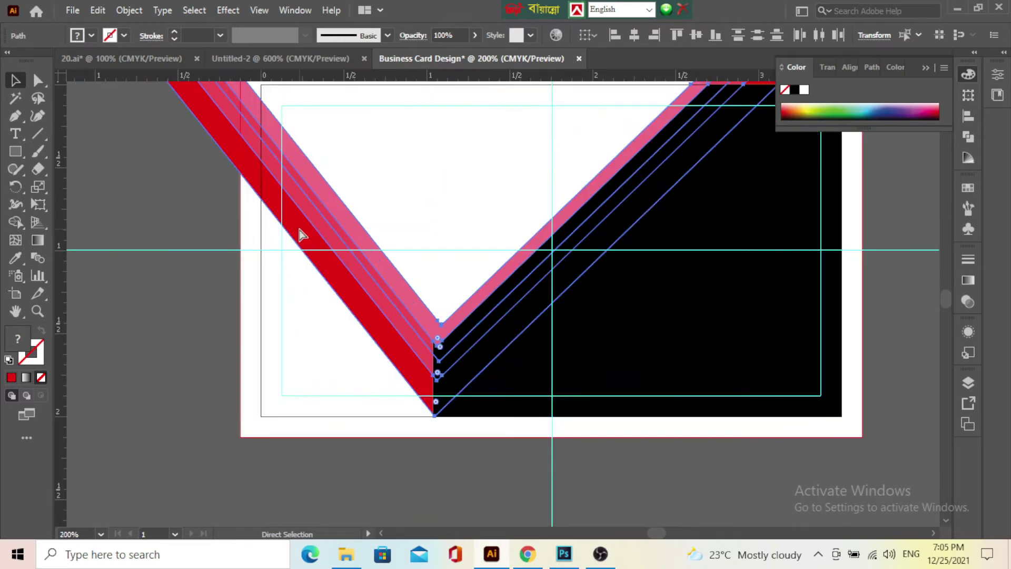
{"action": "key", "text": "Delete"}
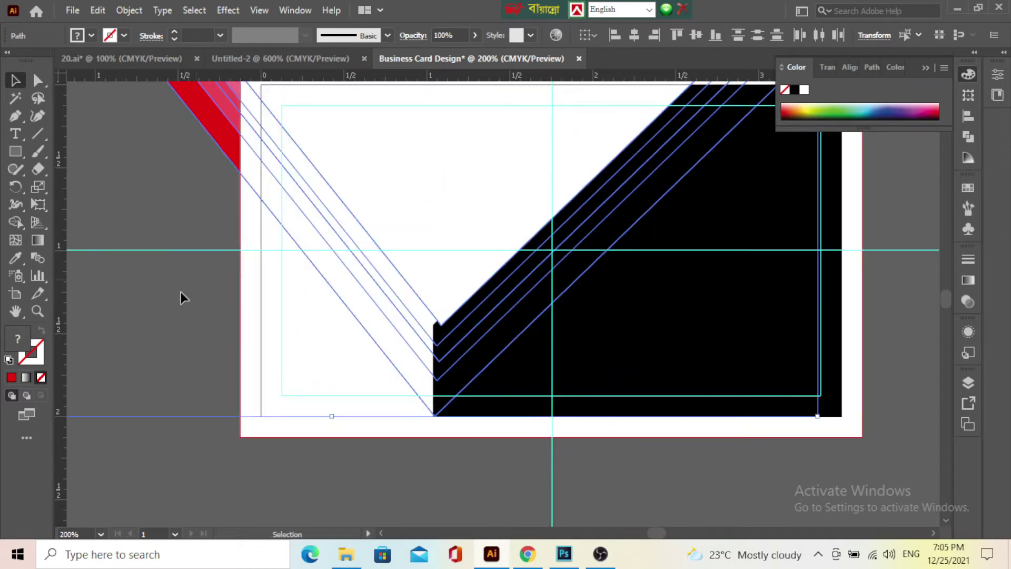
{"action": "left_click", "coordinate": [279, 320]}
{"action": "key", "text": "ctrl+a"}
{"action": "key", "text": "v"}
{"action": "left_click", "coordinate": [250, 354]}
{"action": "key", "text": "ctrl+z"}
{"action": "key", "text": "ctrl+z"}
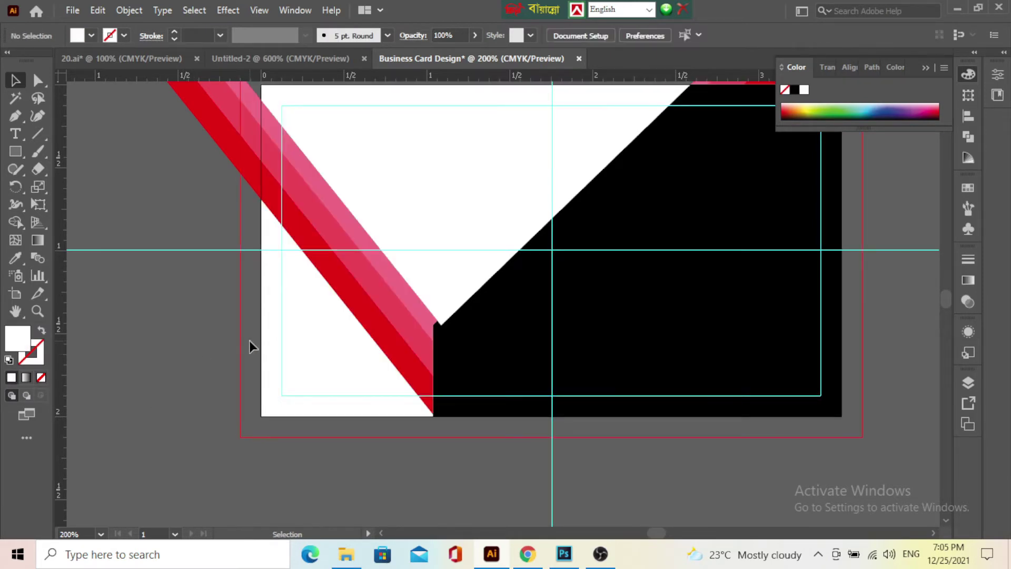
{"action": "scroll", "coordinate": [442, 326], "scroll_direction": "up", "scroll_amount": 1}
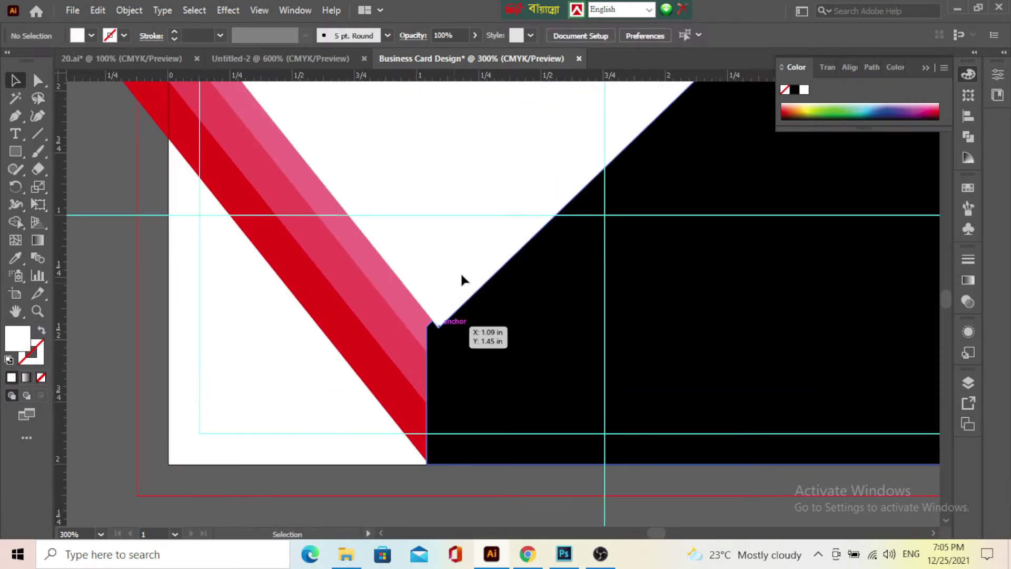
{"action": "left_click", "coordinate": [455, 332]}
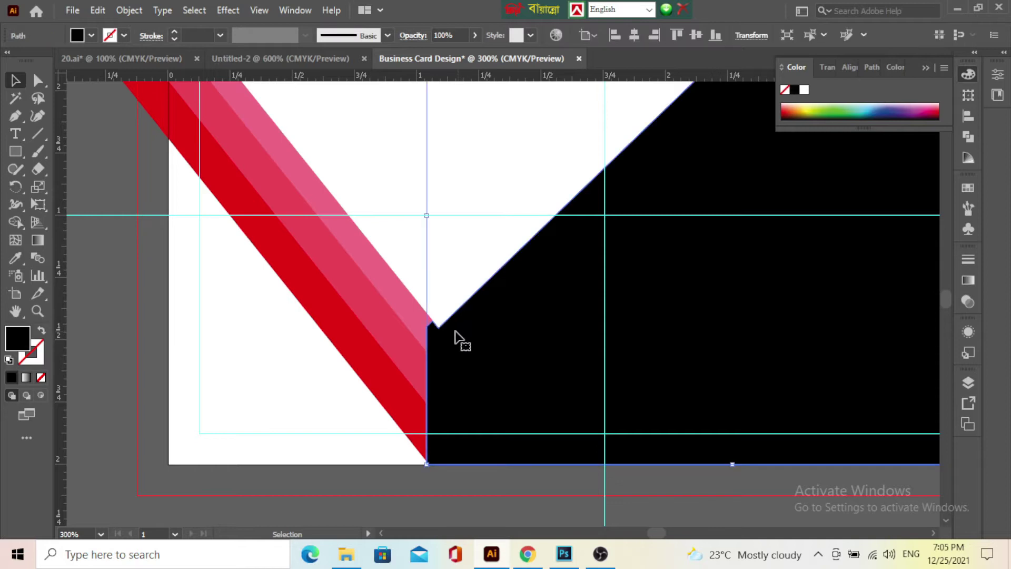
{"action": "scroll", "coordinate": [454, 332], "scroll_direction": "down", "scroll_amount": 2}
{"action": "scroll", "coordinate": [454, 335], "scroll_direction": "up", "scroll_amount": 2}
{"action": "left_click", "coordinate": [449, 269]}
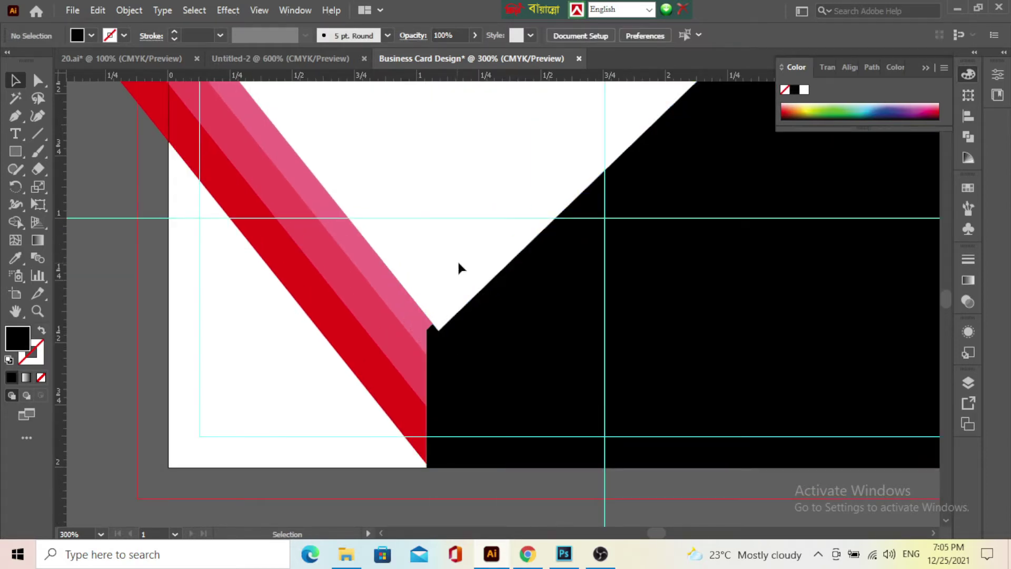
{"action": "left_click", "coordinate": [417, 343]}
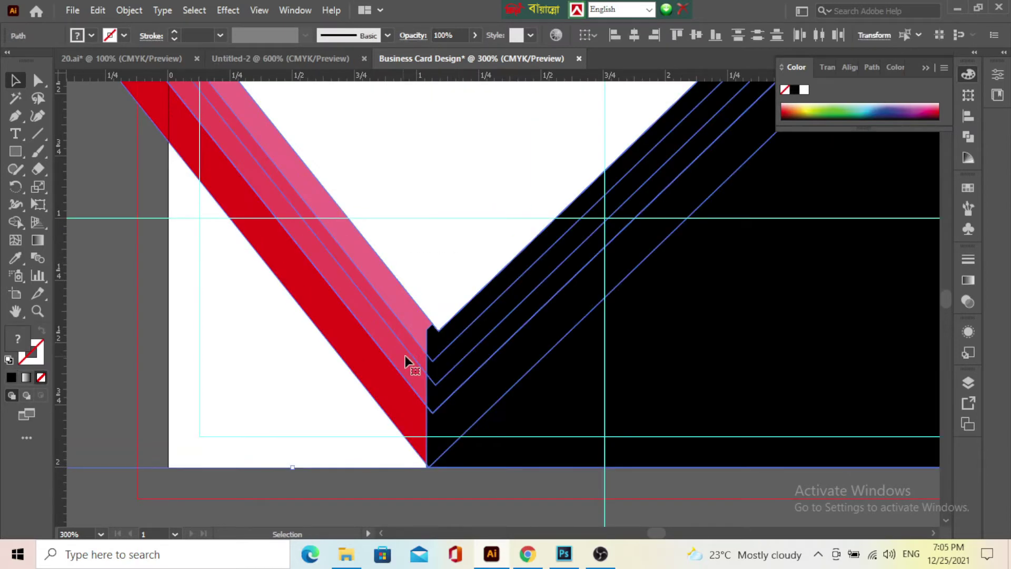
{"action": "left_click", "coordinate": [323, 370]}
{"action": "left_click", "coordinate": [476, 358]}
{"action": "key", "text": "a"}
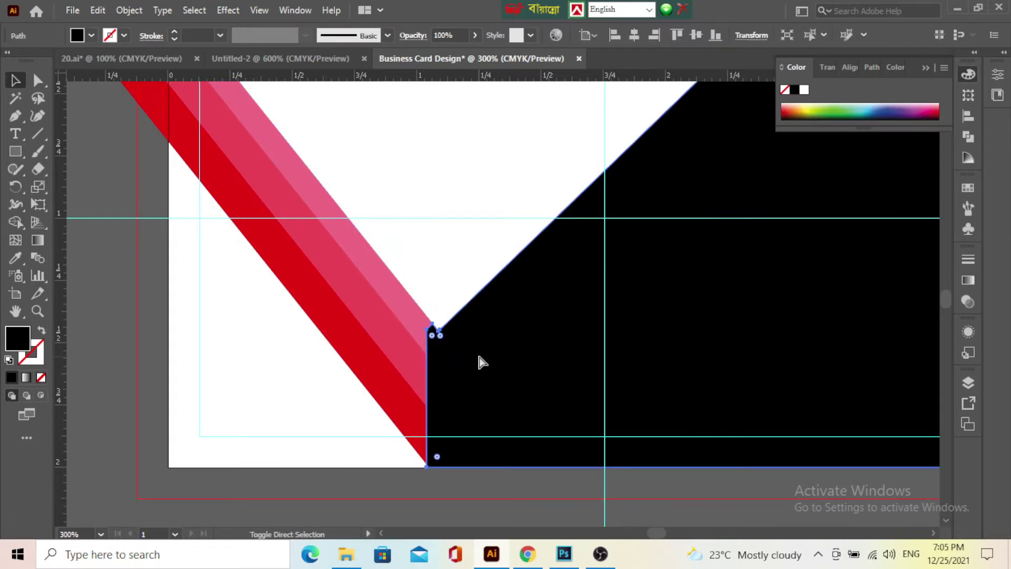
{"action": "key", "text": "ctrl+bracketleft"}
{"action": "key", "text": "ctrl+z"}
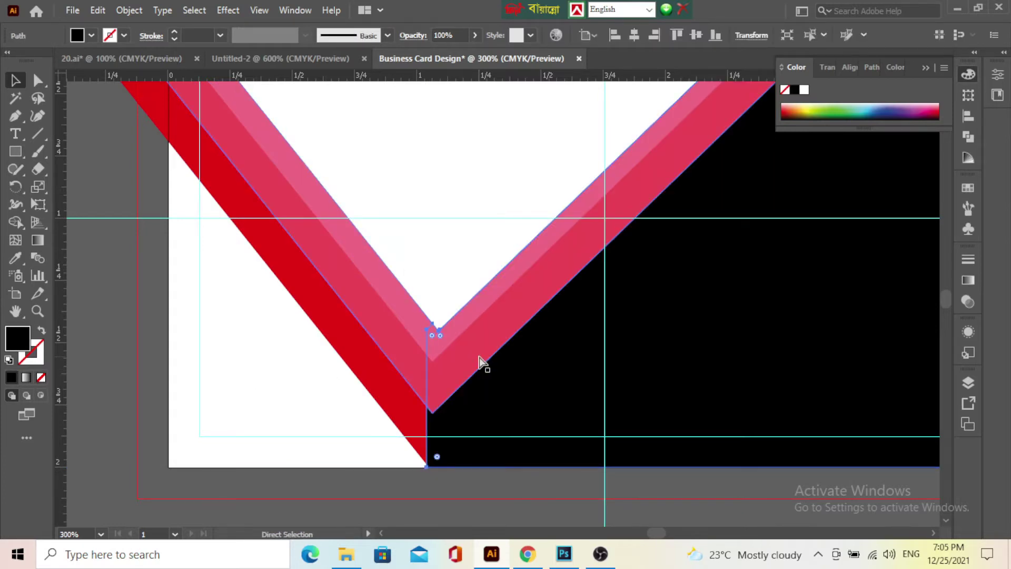
{"action": "key", "text": "ctrl+shift+z"}
{"action": "left_click", "coordinate": [273, 369]}
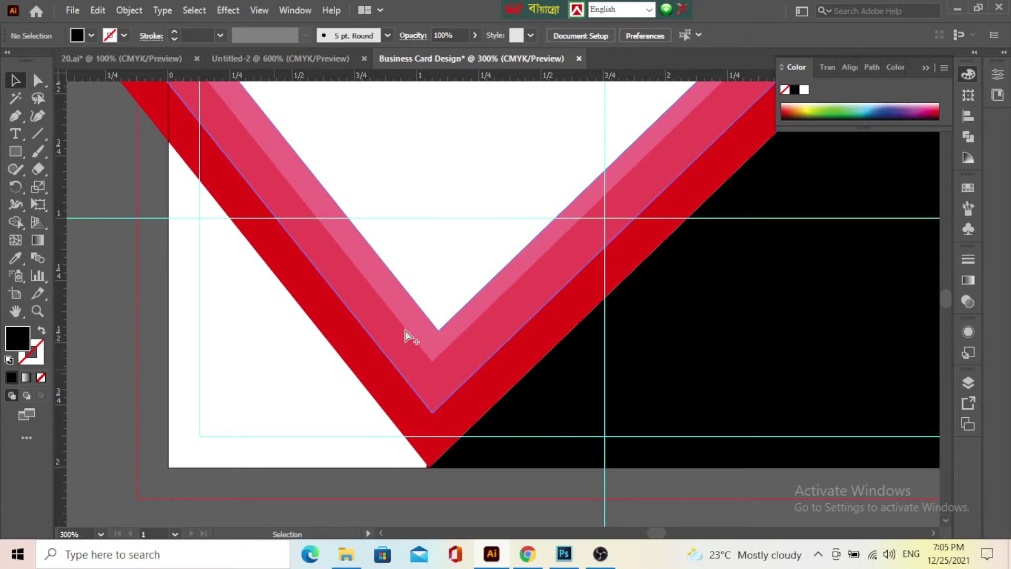
{"action": "scroll", "coordinate": [406, 337], "scroll_direction": "down", "scroll_amount": 4}
{"action": "scroll", "coordinate": [407, 378], "scroll_direction": "up", "scroll_amount": 2}
{"action": "scroll", "coordinate": [407, 378], "scroll_direction": "up", "scroll_amount": 2}
{"action": "mouse_move", "coordinate": [451, 399]}
{"action": "left_mouse_down"}
{"action": "mouse_move", "coordinate": [618, 506]}
{"action": "mouse_move", "coordinate": [595, 512]}
{"action": "left_mouse_up"}
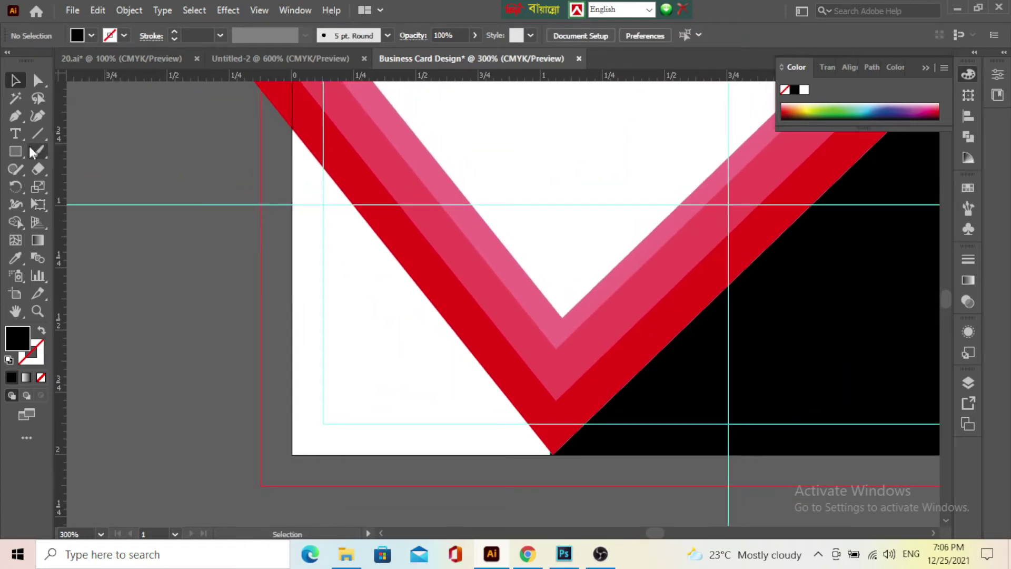
Draw a closed black accent shape along the V's outer left edge with the Pen tool.
{"action": "left_click", "coordinate": [23, 120]}
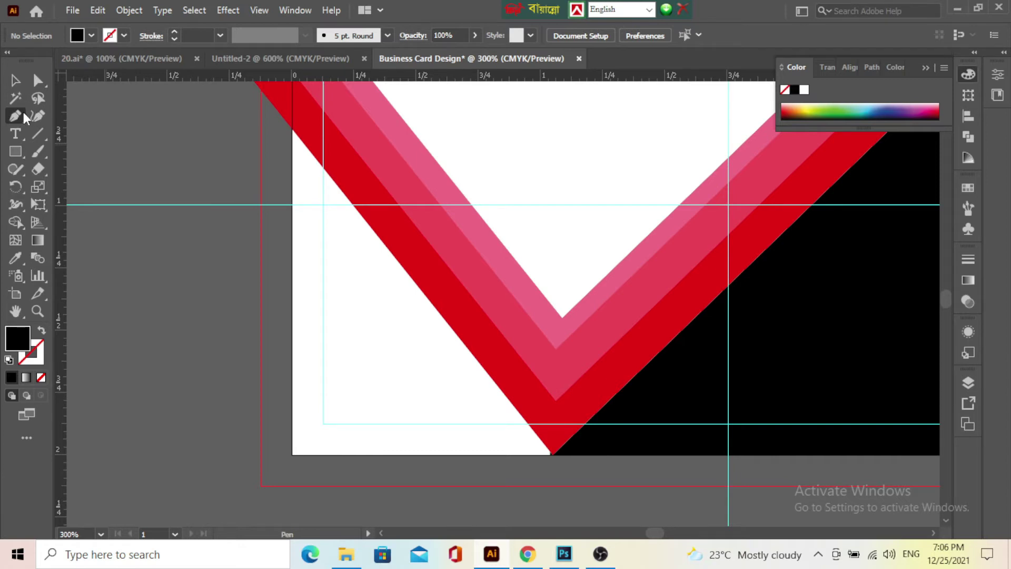
{"action": "left_click_drag", "start_coordinate": [22, 110], "coordinate": [50, 114]}
{"action": "scroll", "coordinate": [337, 210], "scroll_direction": "up", "scroll_amount": 2}
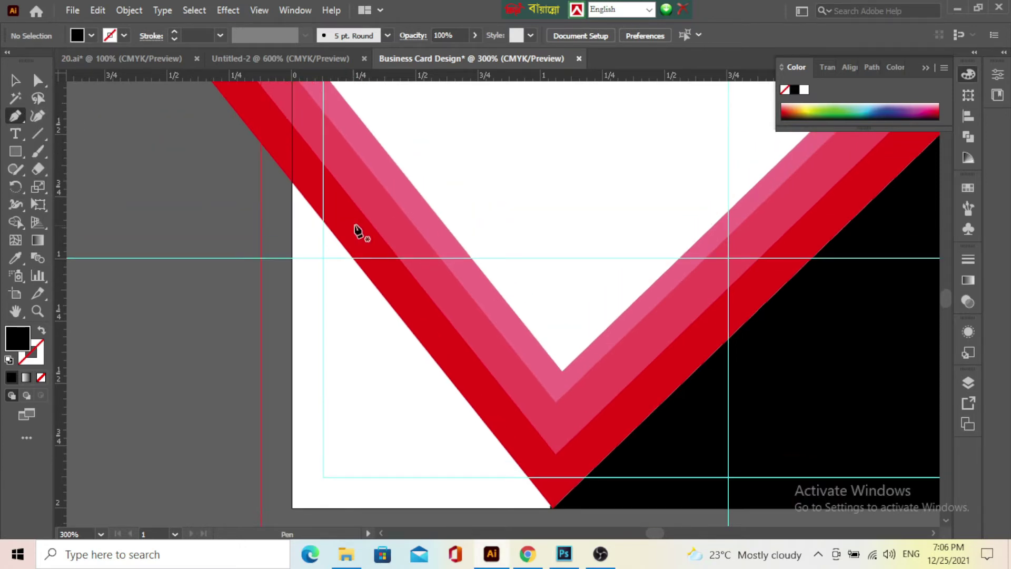
{"action": "left_click", "coordinate": [293, 126]}
{"action": "scroll", "coordinate": [571, 455], "scroll_direction": "down", "scroll_amount": 2}
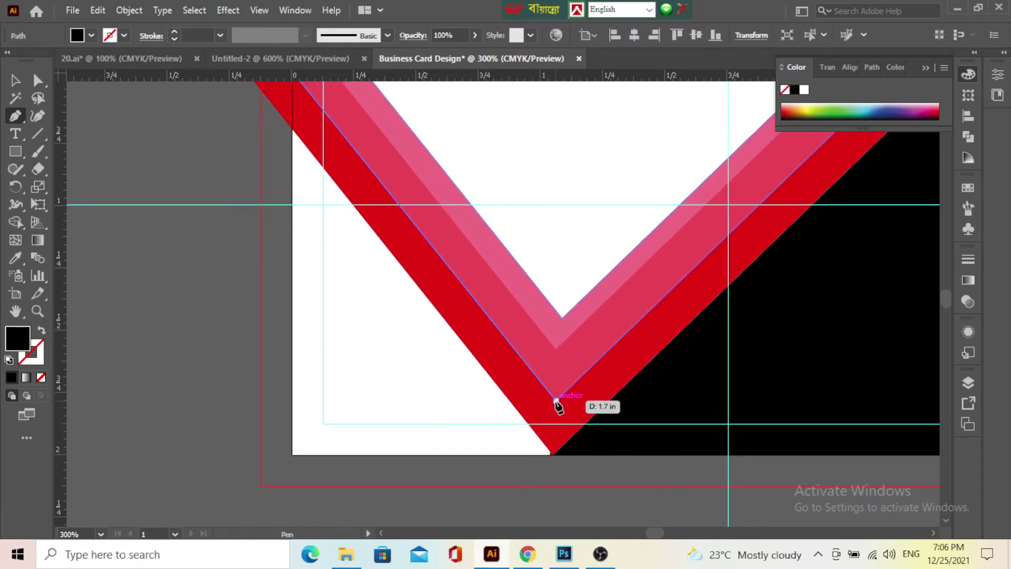
{"action": "left_click", "coordinate": [556, 399]}
{"action": "scroll", "coordinate": [557, 406], "scroll_direction": "down", "scroll_amount": 2}
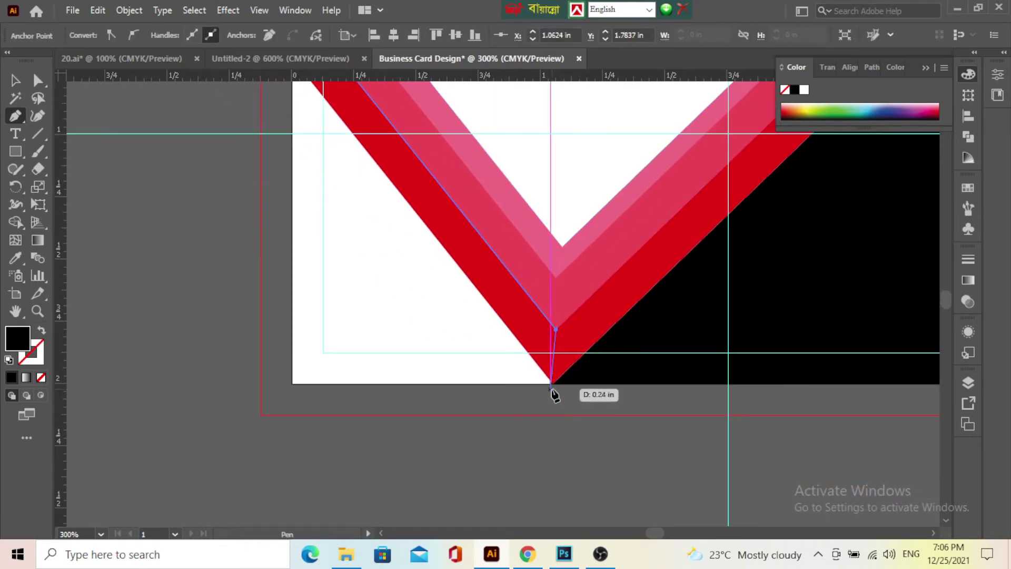
{"action": "left_click", "coordinate": [552, 383]}
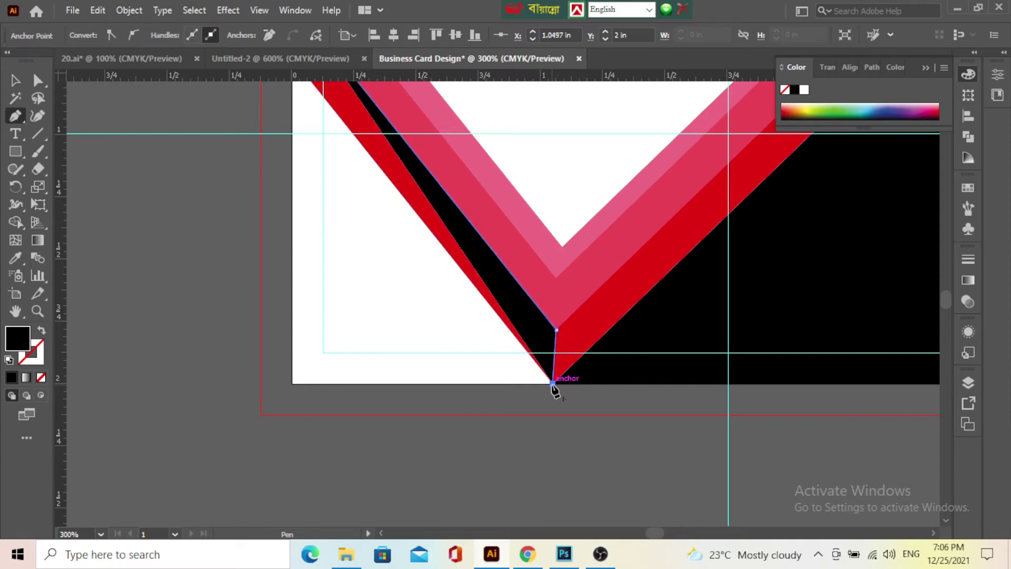
{"action": "scroll", "coordinate": [410, 330], "scroll_direction": "up", "scroll_amount": 2}
{"action": "scroll", "coordinate": [416, 321], "scroll_direction": "up", "scroll_amount": 2}
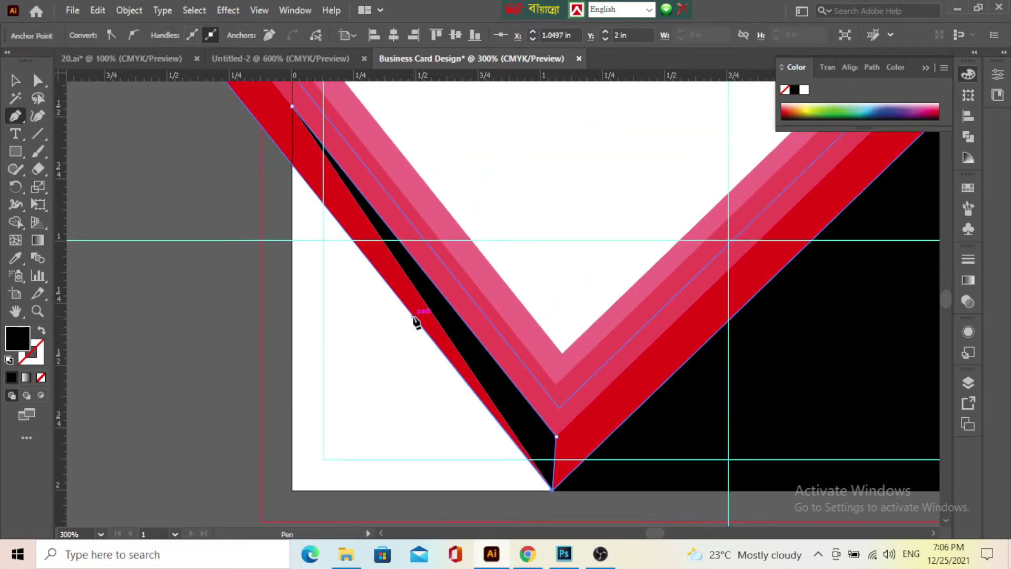
{"action": "scroll", "coordinate": [416, 321], "scroll_direction": "up", "scroll_amount": 1}
{"action": "left_click", "coordinate": [293, 199]}
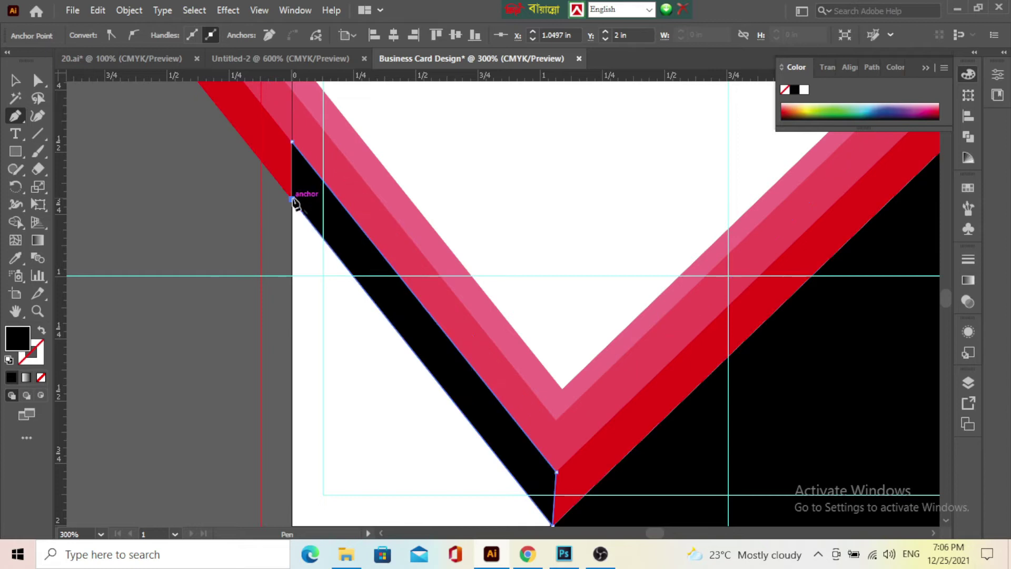
{"action": "left_click", "coordinate": [292, 141]}
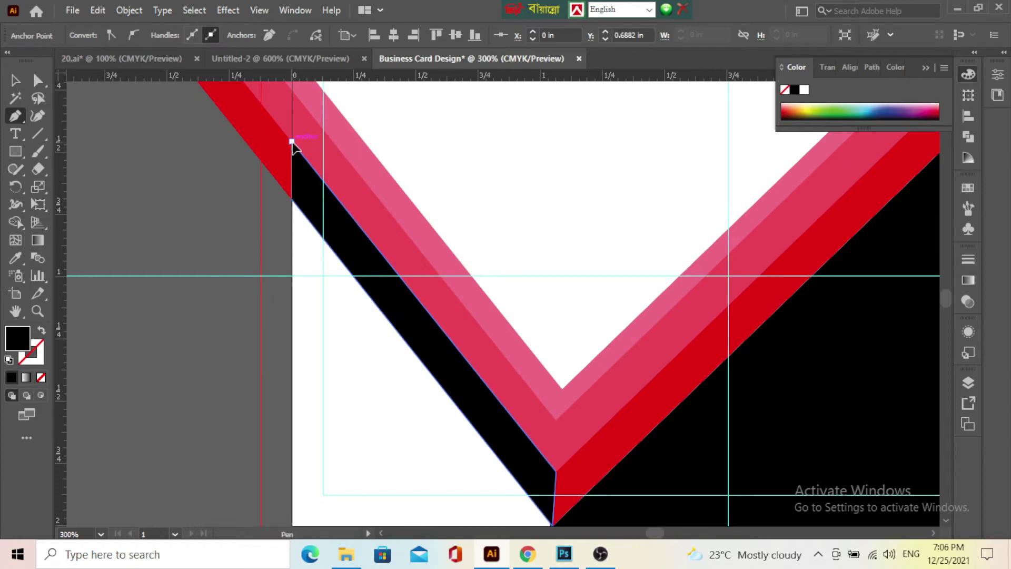
Move the black shape down slightly and nudge its top anchor upward.
{"action": "left_click", "coordinate": [15, 81]}
{"action": "scroll", "coordinate": [446, 267], "scroll_direction": "down", "scroll_amount": 2}
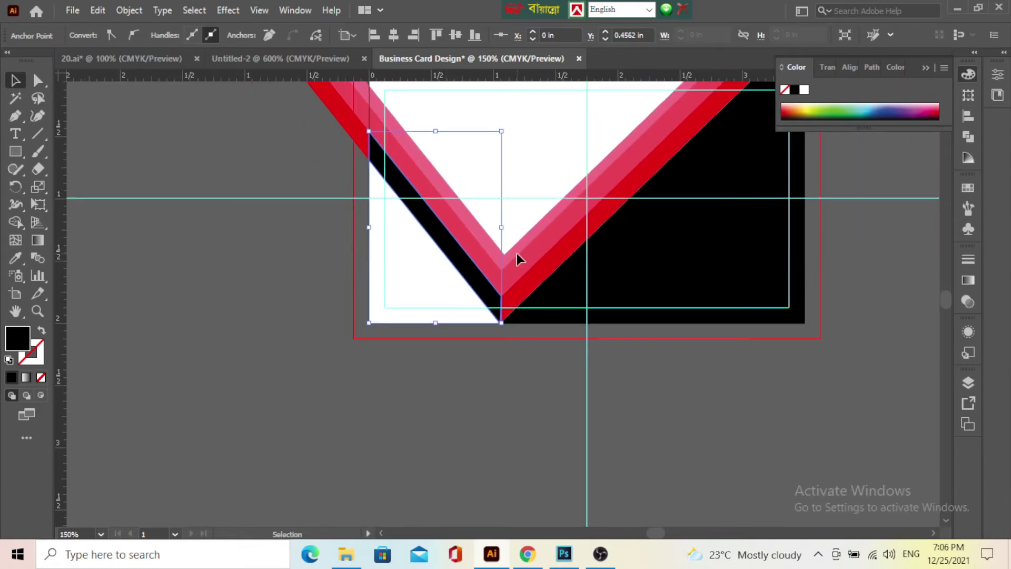
{"action": "left_click_drag", "start_coordinate": [494, 270], "coordinate": [536, 369]}
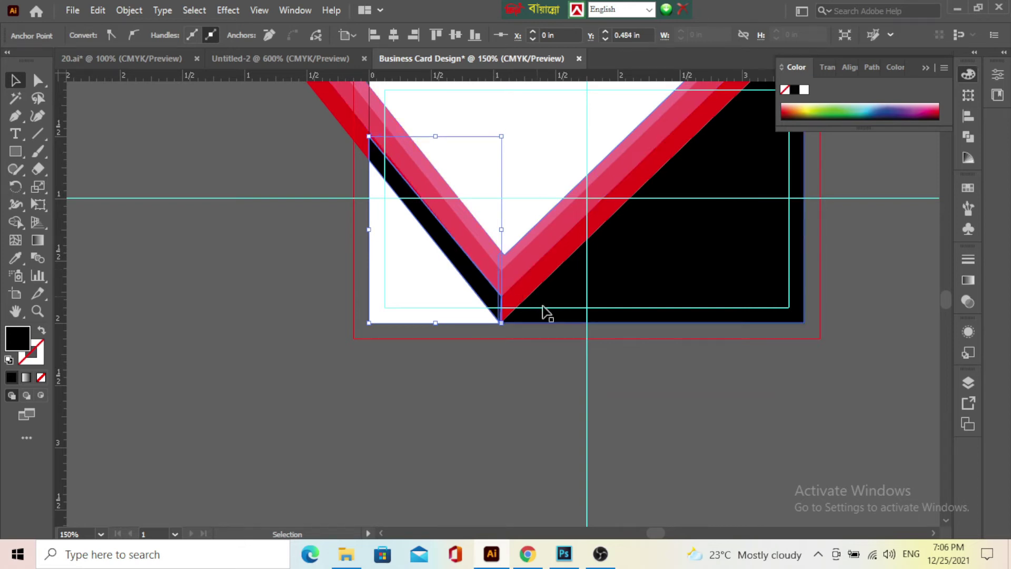
{"action": "key", "text": "a"}
{"action": "key", "text": "Up"}
{"action": "key", "text": "Up"}
{"action": "key", "text": "Up"}
{"action": "key", "text": "Up"}
{"action": "key", "text": "Up"}
{"action": "key", "text": "Up"}
{"action": "key", "text": "Up"}
{"action": "key", "text": "Up"}
{"action": "key", "text": "Up"}
{"action": "key", "text": "Up"}
{"action": "key", "text": "v"}
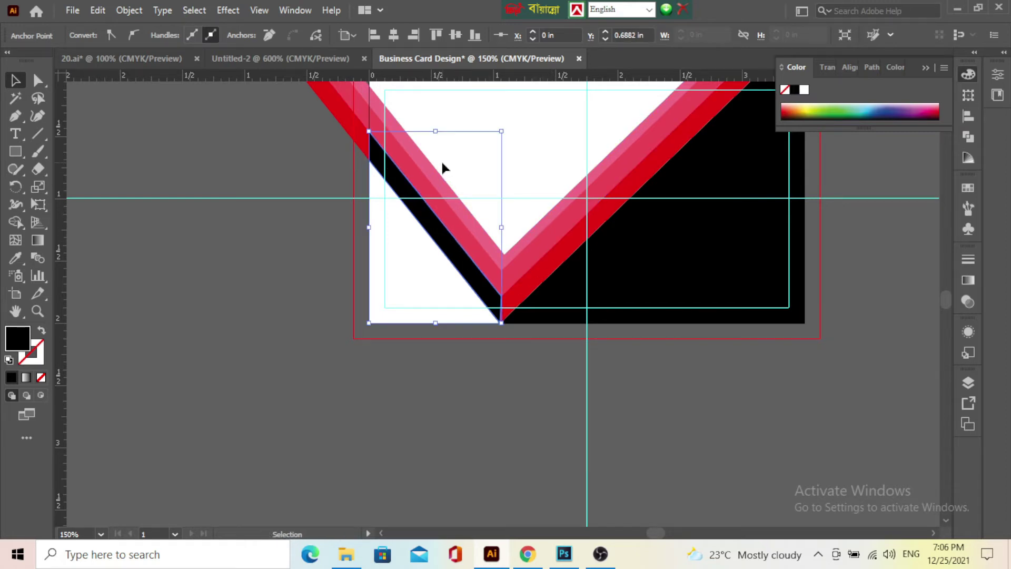
{"action": "left_click", "coordinate": [531, 132]}
{"action": "scroll", "coordinate": [332, 164], "scroll_direction": "up", "scroll_amount": 3}
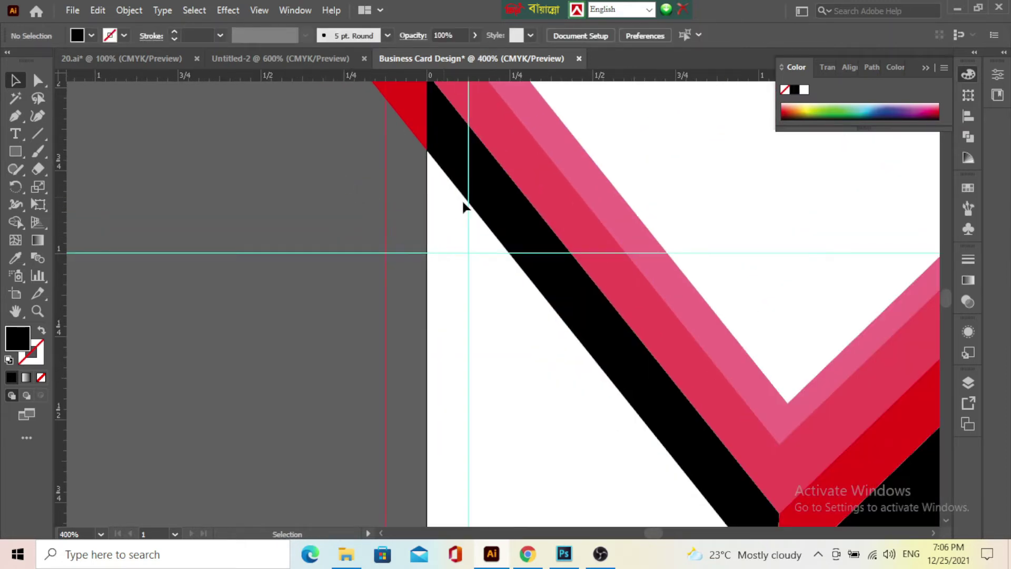
{"action": "left_click_drag", "start_coordinate": [501, 204], "coordinate": [496, 258]}
{"action": "scroll", "coordinate": [496, 259], "scroll_direction": "down", "scroll_amount": 3}
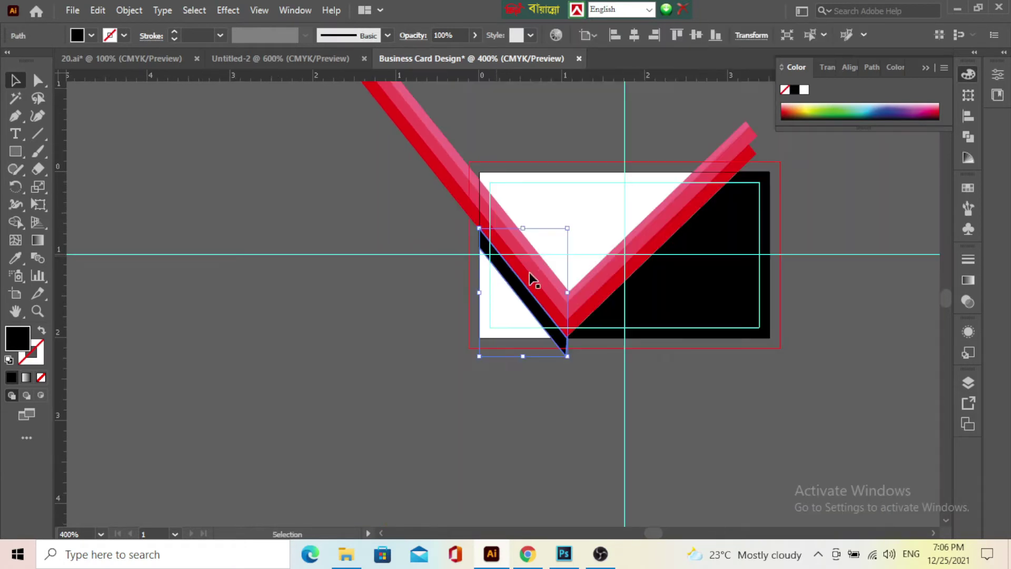
{"action": "scroll", "coordinate": [561, 295], "scroll_direction": "up", "scroll_amount": 3}
{"action": "left_click", "coordinate": [631, 363]}
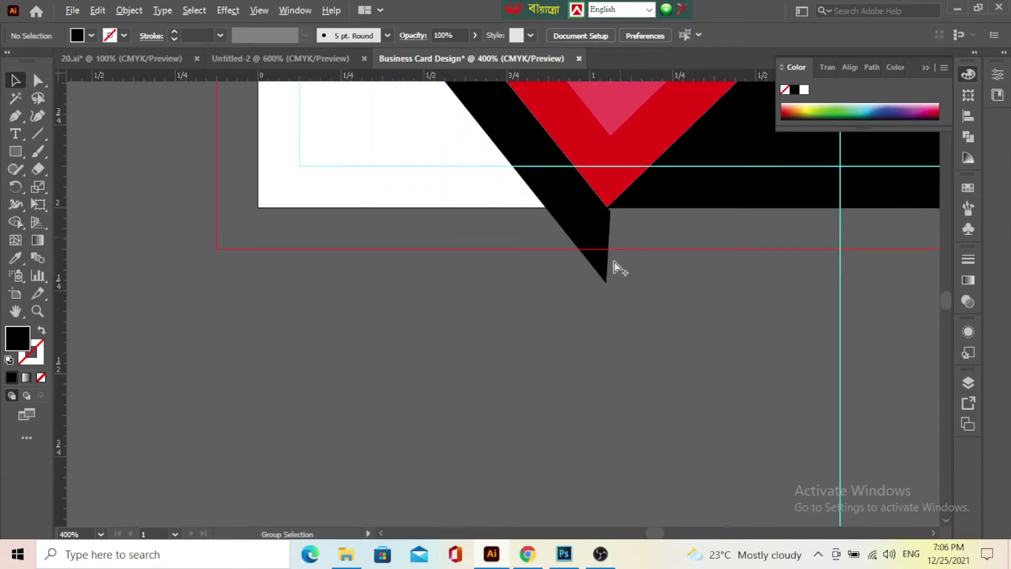
Send the black accent shape behind the red stripes using Arrange.
{"action": "scroll", "coordinate": [614, 262], "scroll_direction": "up", "scroll_amount": 5}
{"action": "scroll", "coordinate": [598, 354], "scroll_direction": "up", "scroll_amount": 3}
{"action": "scroll", "coordinate": [606, 467], "scroll_direction": "up", "scroll_amount": 3}
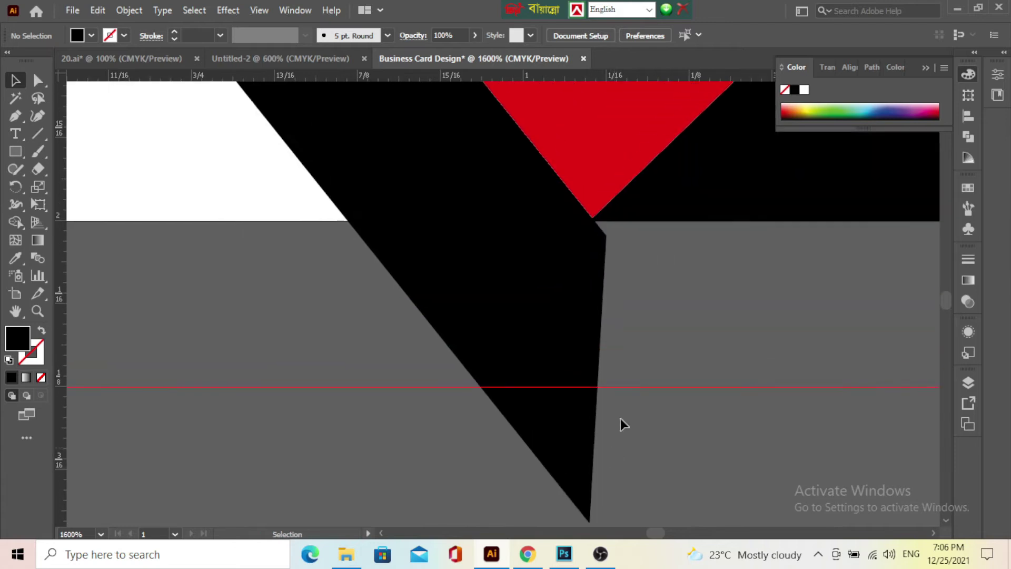
{"action": "left_click", "coordinate": [579, 299]}
{"action": "scroll", "coordinate": [590, 342], "scroll_direction": "down", "scroll_amount": 4}
{"action": "scroll", "coordinate": [589, 344], "scroll_direction": "down", "scroll_amount": 2}
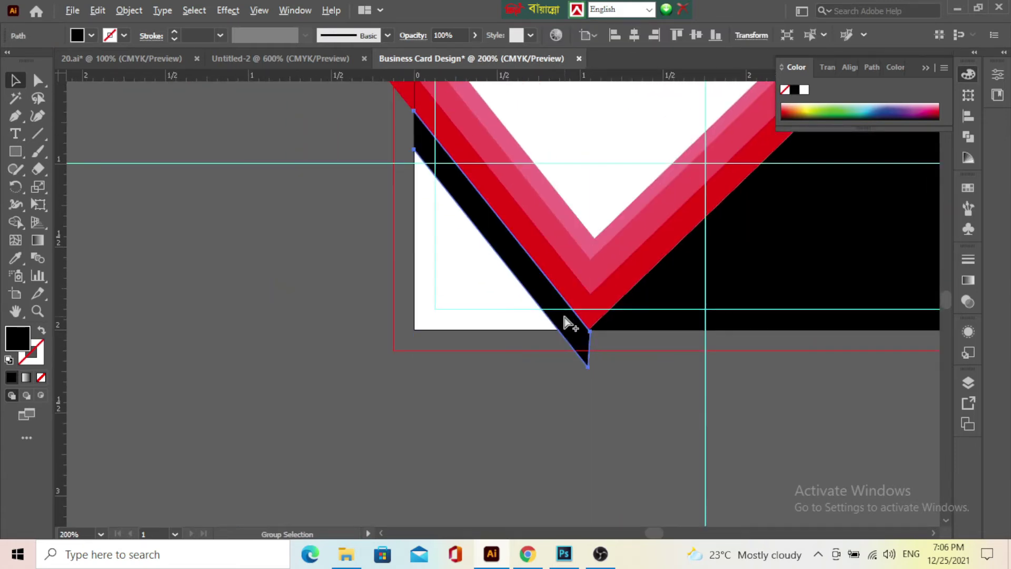
{"action": "scroll", "coordinate": [572, 369], "scroll_direction": "up", "scroll_amount": 2}
{"action": "scroll", "coordinate": [516, 363], "scroll_direction": "up", "scroll_amount": 2}
{"action": "scroll", "coordinate": [379, 264], "scroll_direction": "up", "scroll_amount": 2}
{"action": "scroll", "coordinate": [312, 248], "scroll_direction": "up", "scroll_amount": 2}
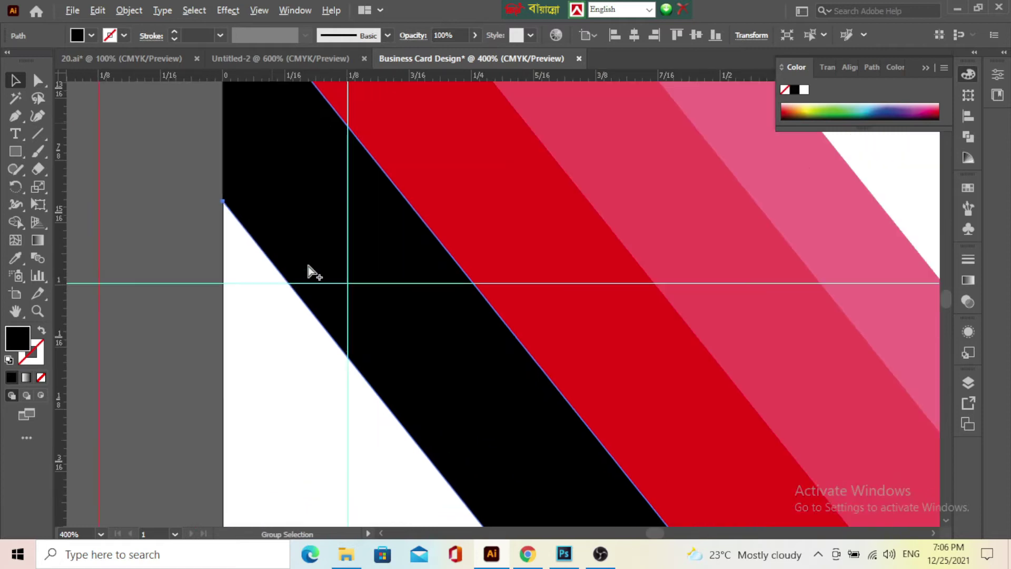
{"action": "scroll", "coordinate": [417, 357], "scroll_direction": "up", "scroll_amount": 2}
{"action": "scroll", "coordinate": [424, 384], "scroll_direction": "up", "scroll_amount": 2}
{"action": "scroll", "coordinate": [425, 384], "scroll_direction": "down", "scroll_amount": 3}
{"action": "scroll", "coordinate": [378, 319], "scroll_direction": "up", "scroll_amount": 1}
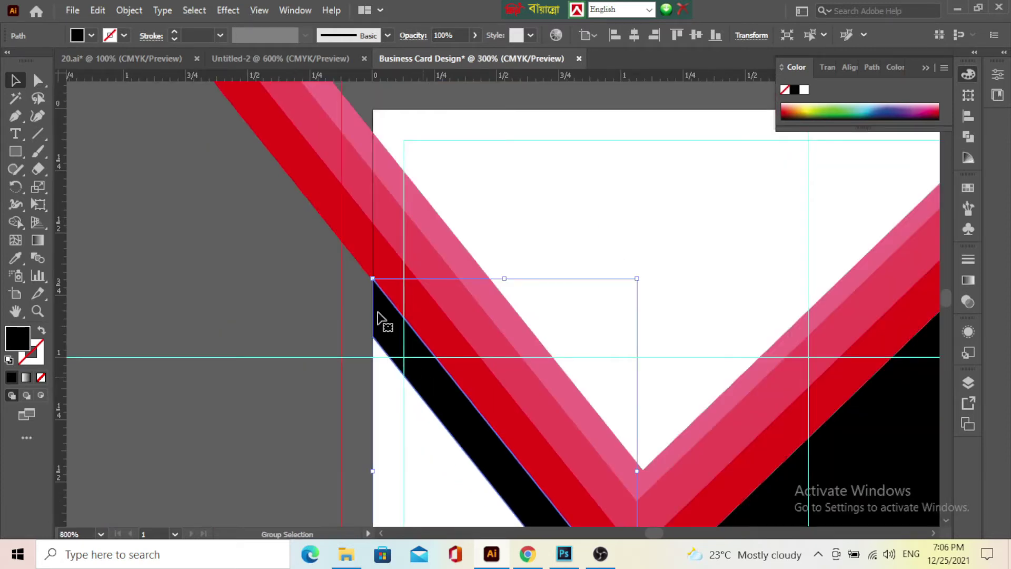
{"action": "scroll", "coordinate": [378, 316], "scroll_direction": "up", "scroll_amount": 1}
{"action": "scroll", "coordinate": [402, 316], "scroll_direction": "down", "scroll_amount": 1}
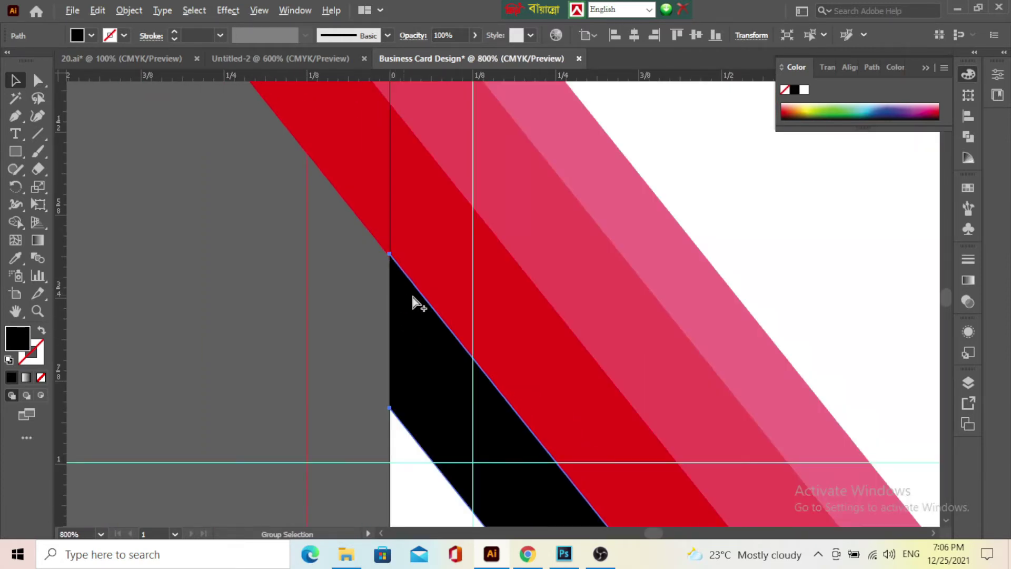
{"action": "scroll", "coordinate": [426, 308], "scroll_direction": "down", "scroll_amount": 2}
{"action": "scroll", "coordinate": [598, 372], "scroll_direction": "down", "scroll_amount": 1}
{"action": "scroll", "coordinate": [606, 384], "scroll_direction": "down", "scroll_amount": 1}
{"action": "scroll", "coordinate": [645, 279], "scroll_direction": "down", "scroll_amount": 1}
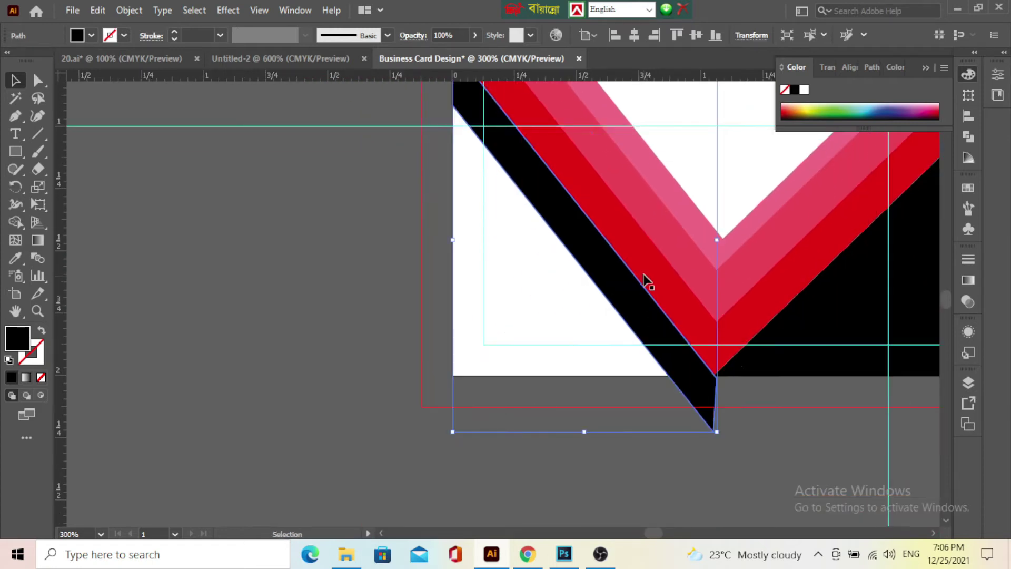
{"action": "right_click", "coordinate": [631, 296]}
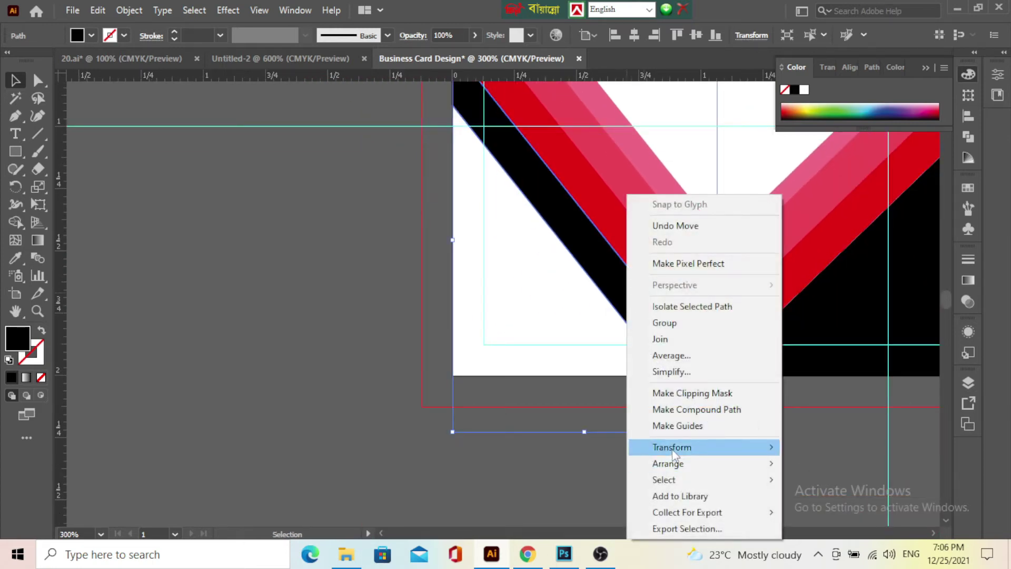
{"action": "mouse_move", "coordinate": [667, 463]}
{"action": "left_click", "coordinate": [826, 511]}
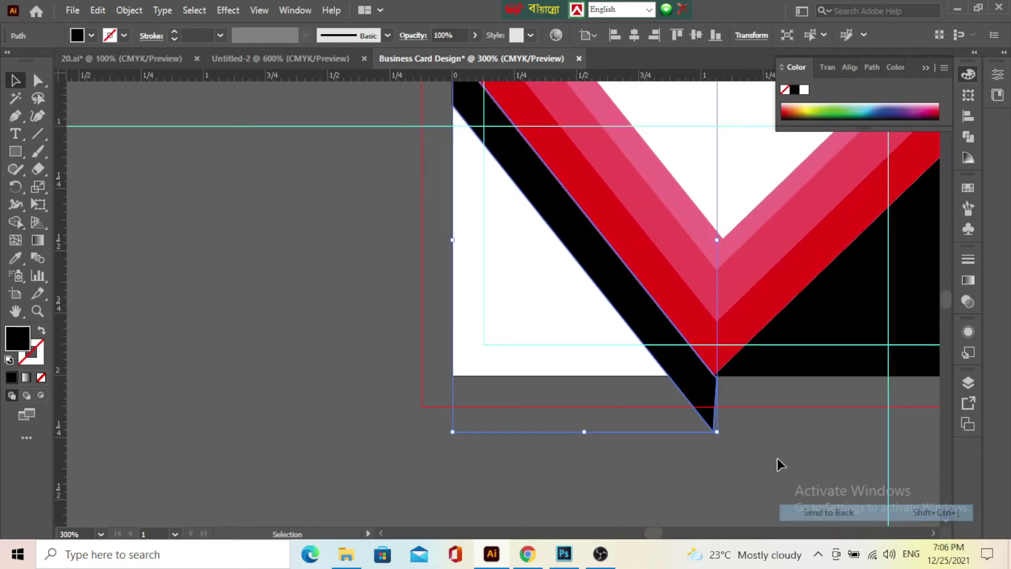
{"action": "left_click", "coordinate": [571, 318]}
{"action": "scroll", "coordinate": [555, 321], "scroll_direction": "down", "scroll_amount": 2}
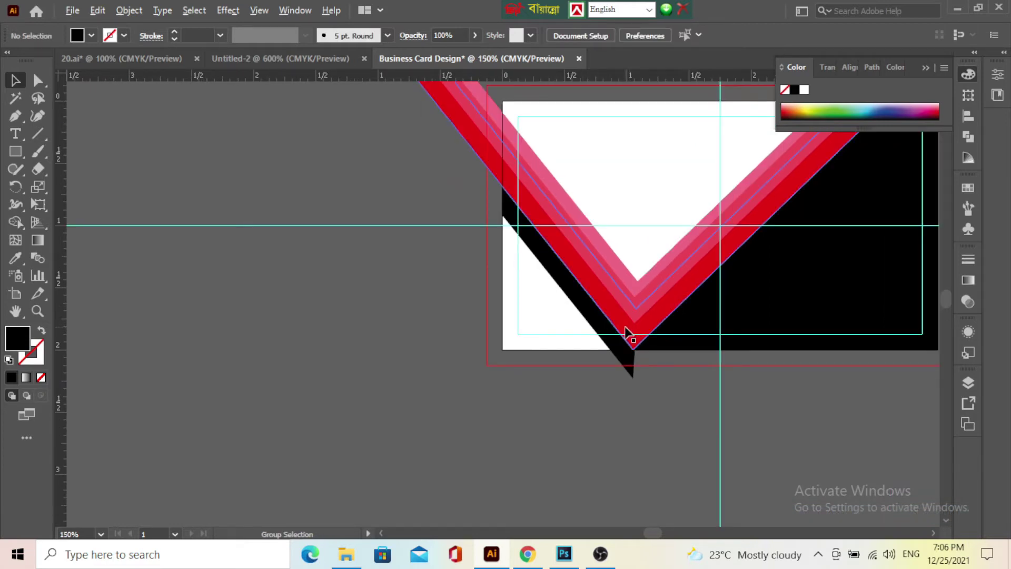
{"action": "scroll", "coordinate": [626, 331], "scroll_direction": "up", "scroll_amount": 1}
{"action": "scroll", "coordinate": [598, 289], "scroll_direction": "up", "scroll_amount": 2}
{"action": "scroll", "coordinate": [720, 463], "scroll_direction": "up", "scroll_amount": 2}
{"action": "scroll", "coordinate": [744, 417], "scroll_direction": "up", "scroll_amount": 2}
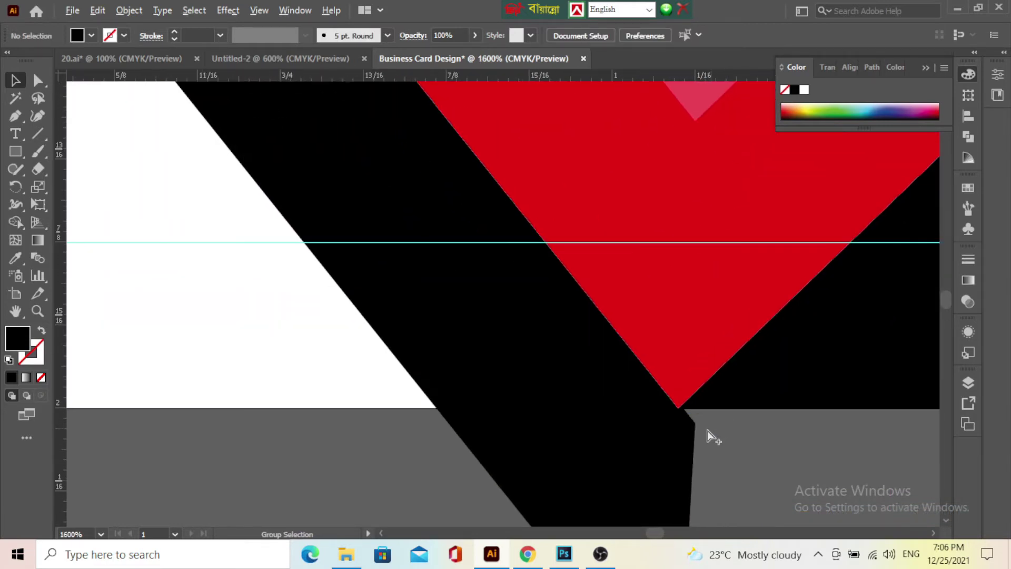
{"action": "scroll", "coordinate": [685, 425], "scroll_direction": "up", "scroll_amount": 1}
{"action": "scroll", "coordinate": [683, 428], "scroll_direction": "up", "scroll_amount": 1}
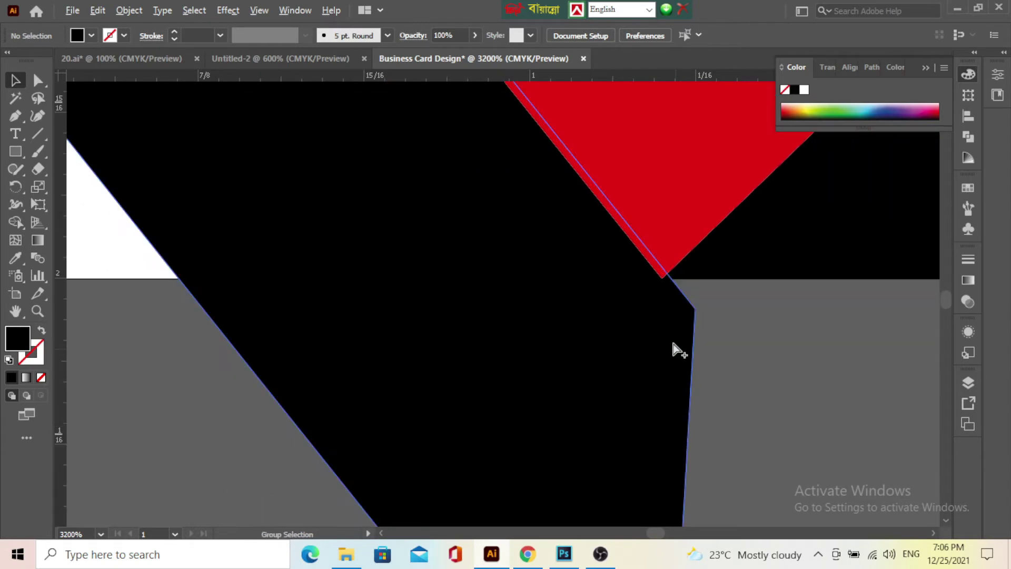
{"action": "scroll", "coordinate": [673, 349], "scroll_direction": "down", "scroll_amount": 1}
{"action": "scroll", "coordinate": [670, 343], "scroll_direction": "down", "scroll_amount": 2}
{"action": "scroll", "coordinate": [677, 357], "scroll_direction": "down", "scroll_amount": 2}
{"action": "scroll", "coordinate": [677, 356], "scroll_direction": "down", "scroll_amount": 2}
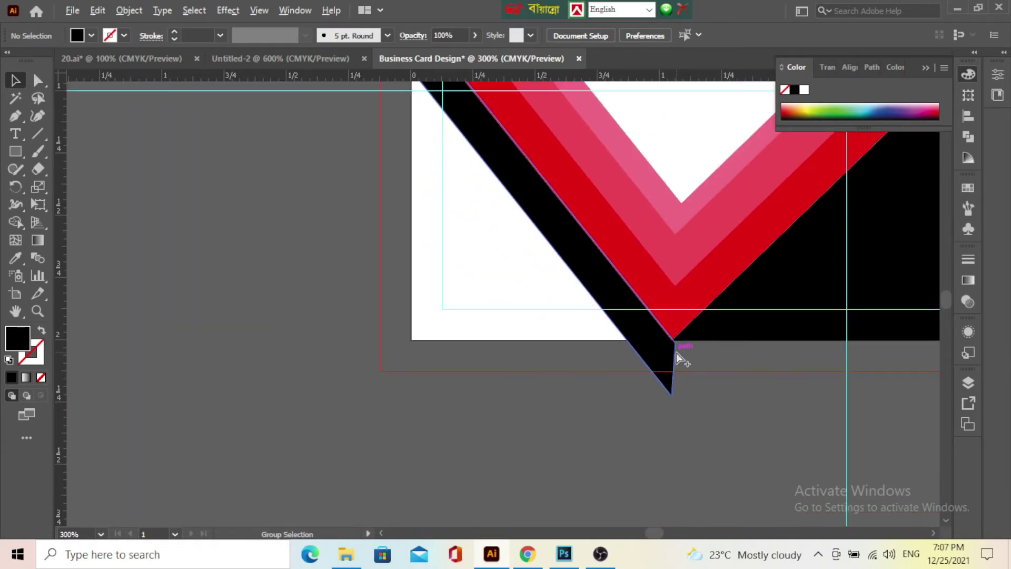
{"action": "scroll", "coordinate": [677, 357], "scroll_direction": "down", "scroll_amount": 2}
{"action": "left_click_drag", "start_coordinate": [677, 354], "coordinate": [396, 315]}
{"action": "scroll", "coordinate": [249, 350], "scroll_direction": "down", "scroll_amount": 3}
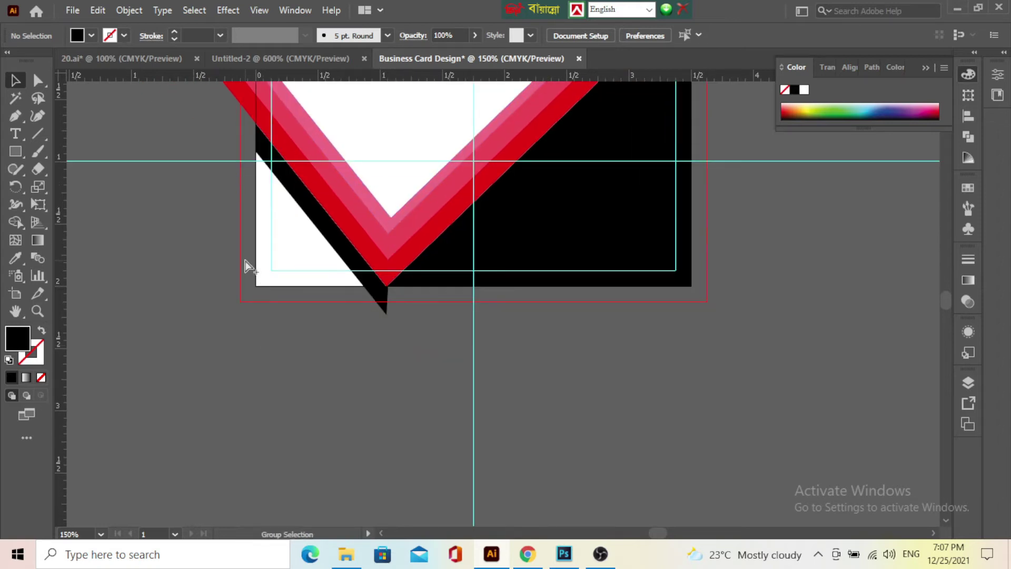
{"action": "scroll", "coordinate": [254, 265], "scroll_direction": "up", "scroll_amount": 2}
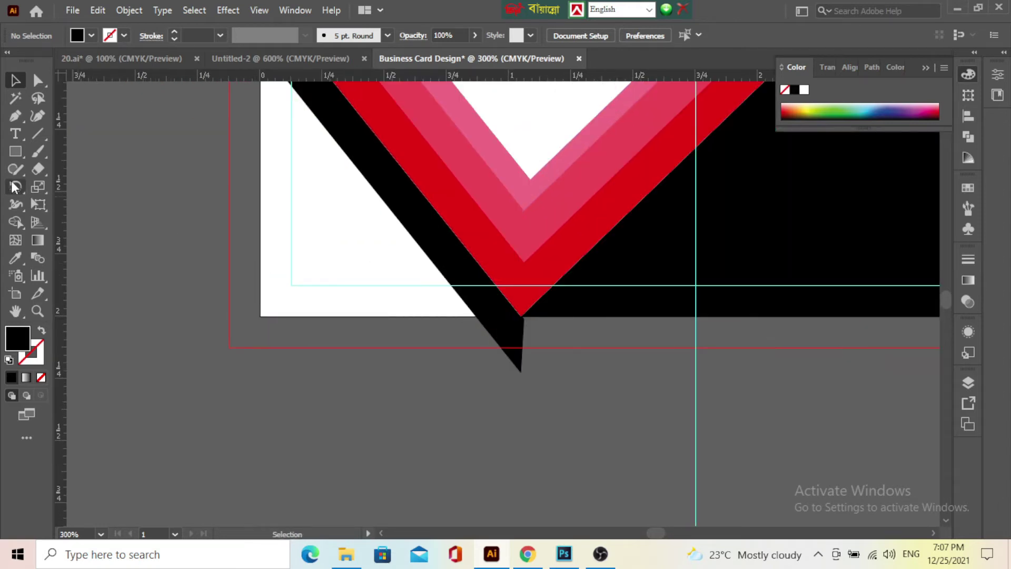
Draw a closed corner shape from the card's left edge, curving to the bottom edge, through the lower-left corner.
{"action": "left_click", "coordinate": [19, 116]}
{"action": "left_click_drag", "start_coordinate": [20, 113], "coordinate": [72, 117]}
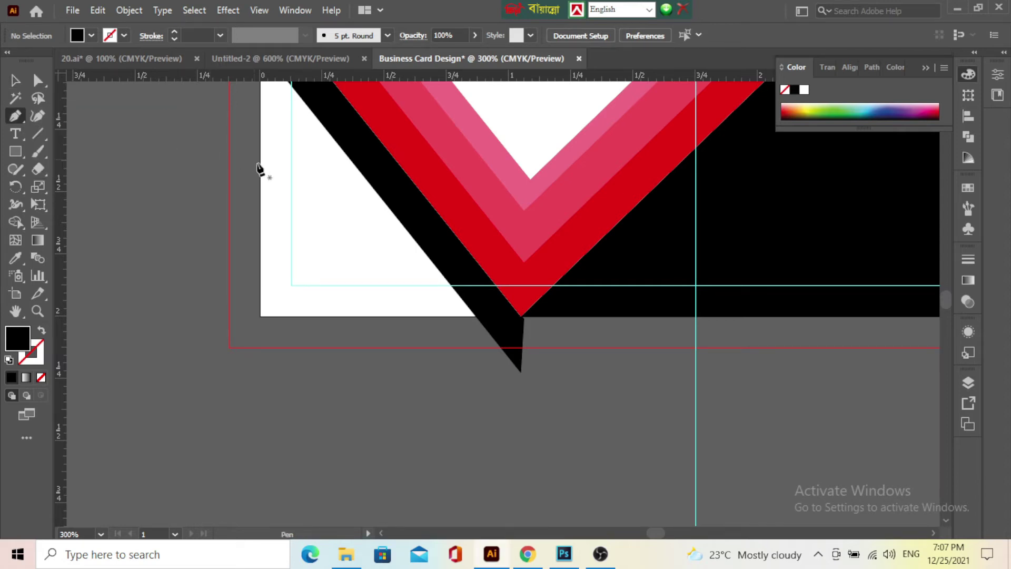
{"action": "scroll", "coordinate": [301, 270], "scroll_direction": "down", "scroll_amount": 2}
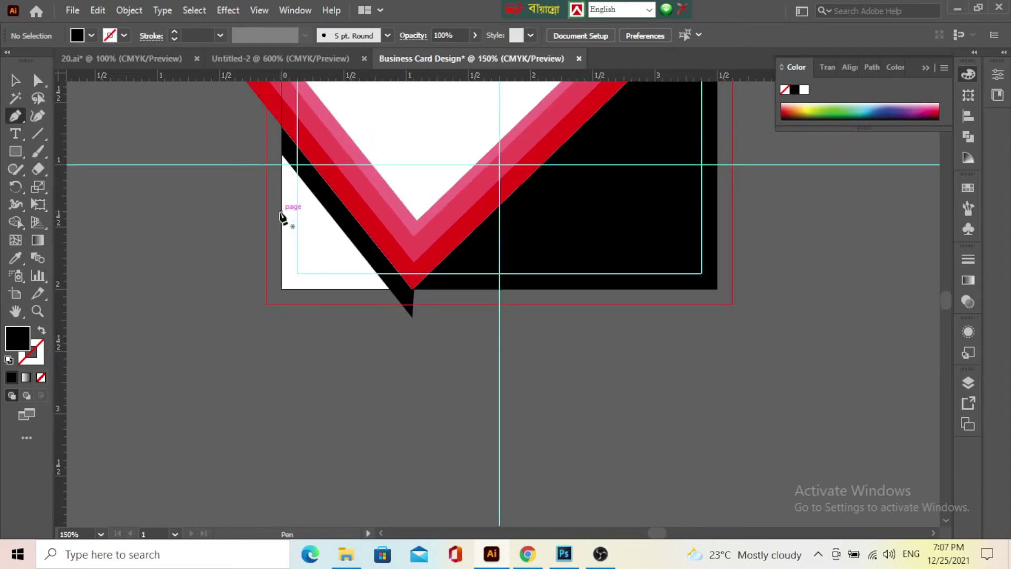
{"action": "left_click", "coordinate": [282, 216]}
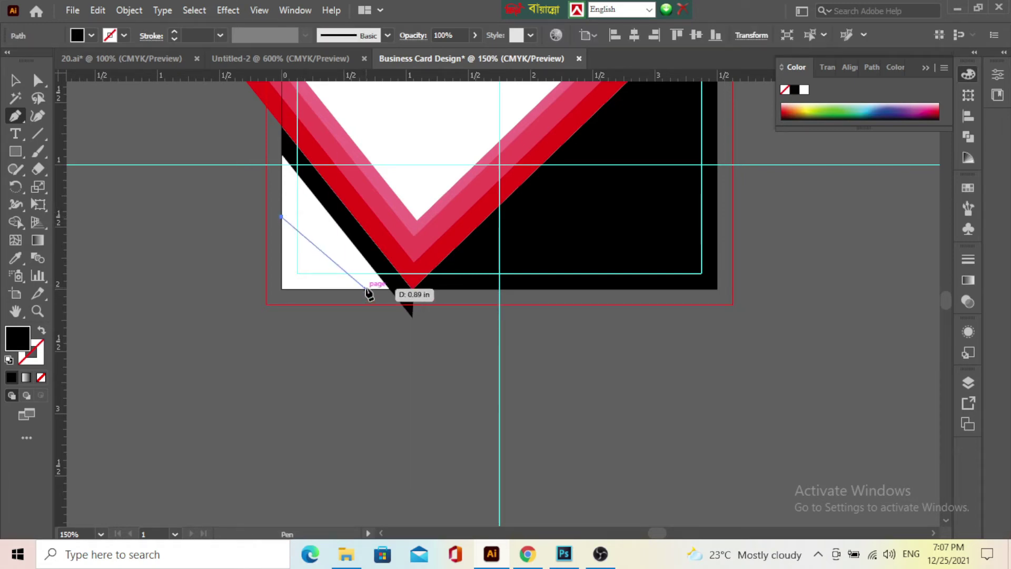
{"action": "left_click_drag", "start_coordinate": [366, 289], "coordinate": [451, 293]}
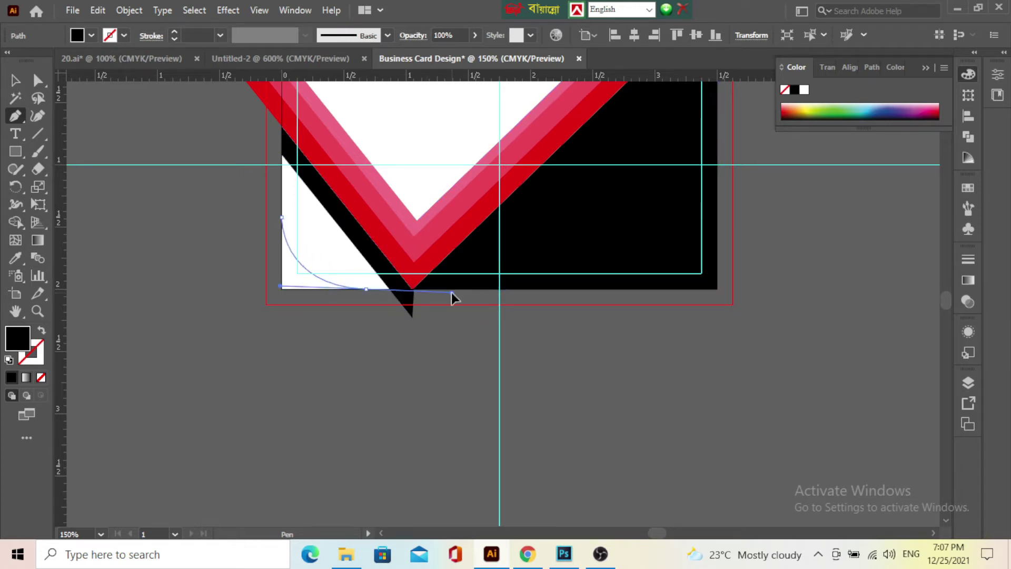
{"action": "scroll", "coordinate": [339, 282], "scroll_direction": "up", "scroll_amount": 1}
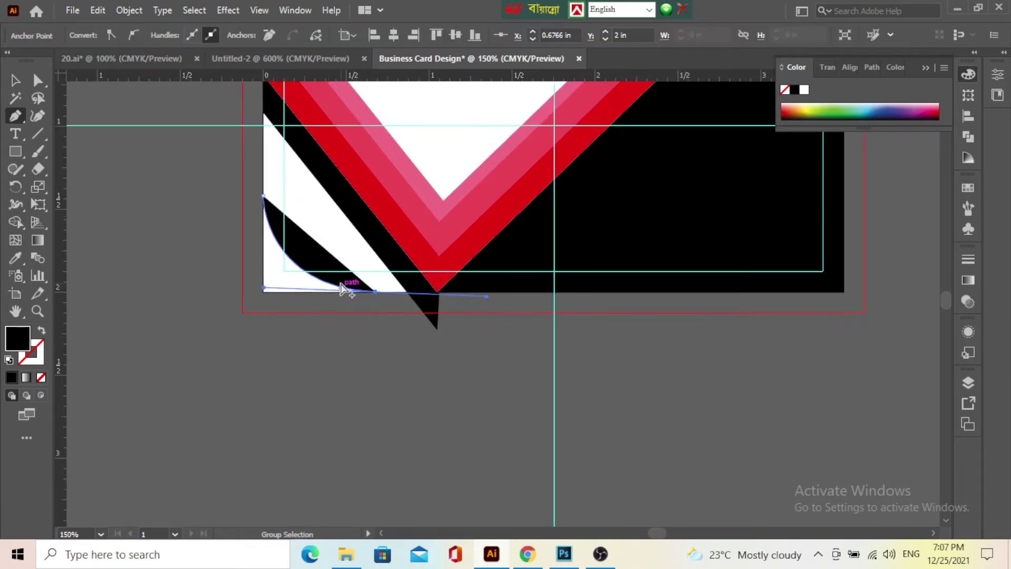
{"action": "scroll", "coordinate": [338, 279], "scroll_direction": "up", "scroll_amount": 1}
{"action": "left_click", "coordinate": [392, 299]}
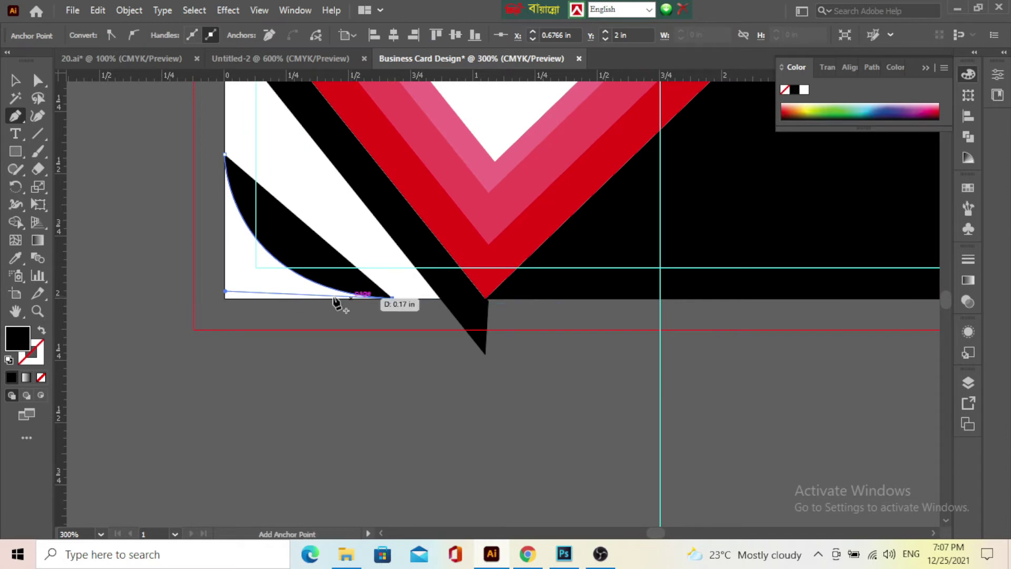
{"action": "left_click", "coordinate": [225, 299]}
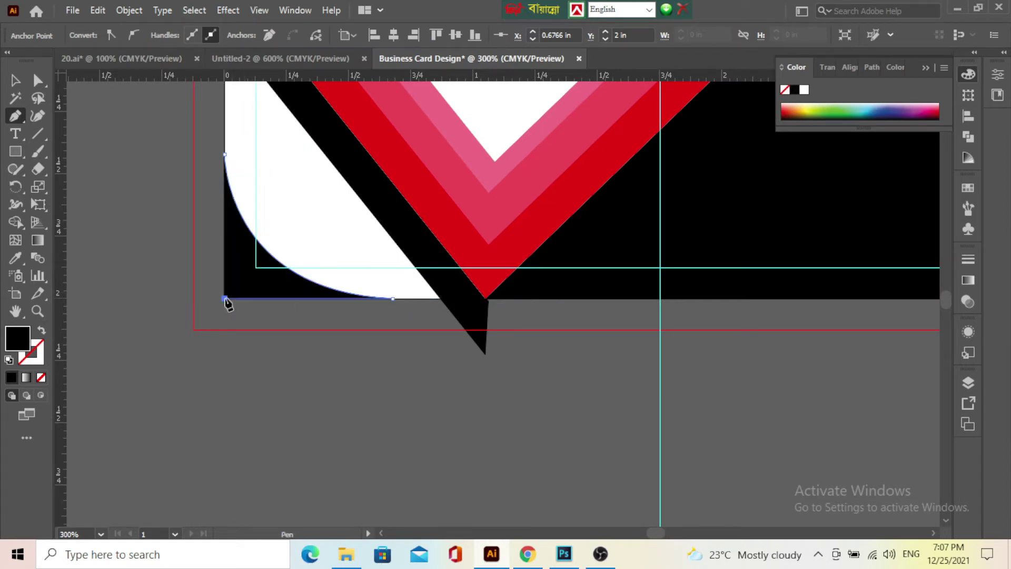
{"action": "left_click", "coordinate": [225, 155]}
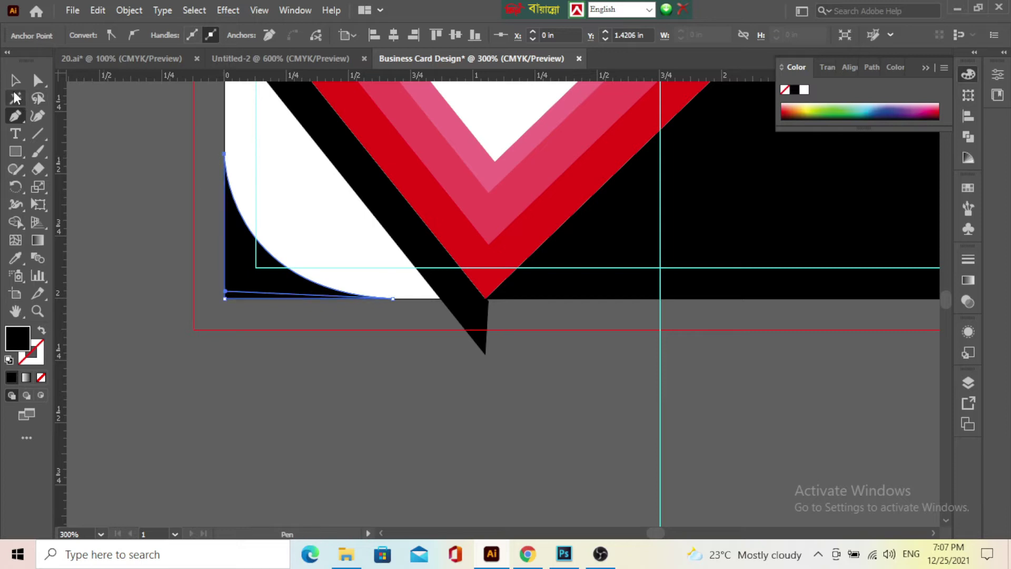
{"action": "left_click", "coordinate": [15, 80]}
{"action": "left_click", "coordinate": [163, 203]}
Select the black curved corner shape and drag its top-right handle outward to enlarge it.
{"action": "left_click", "coordinate": [260, 283]}
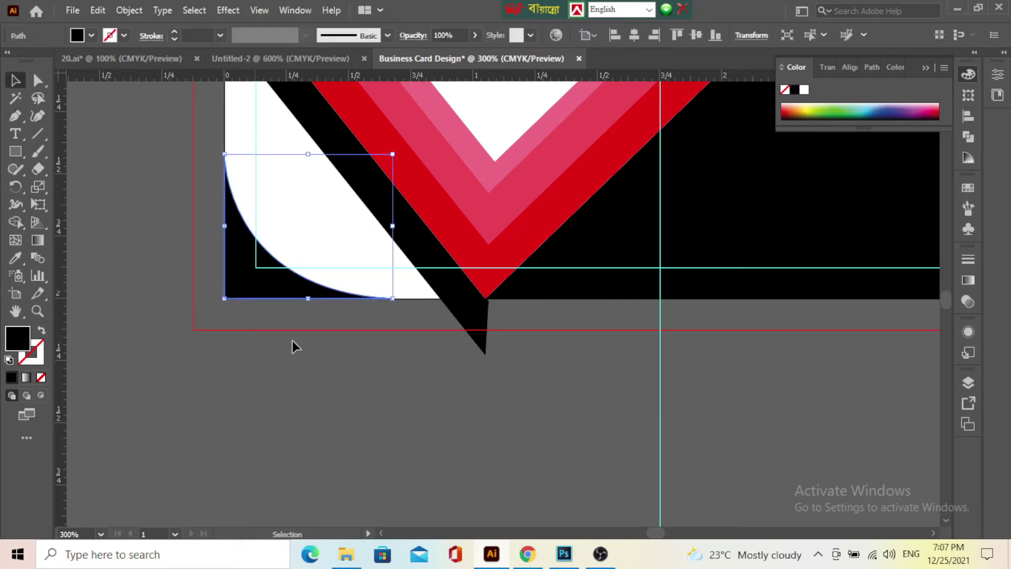
{"action": "scroll", "coordinate": [292, 340], "scroll_direction": "down", "scroll_amount": 2}
{"action": "left_click", "coordinate": [334, 255]}
{"action": "scroll", "coordinate": [334, 259], "scroll_direction": "down", "scroll_amount": 2}
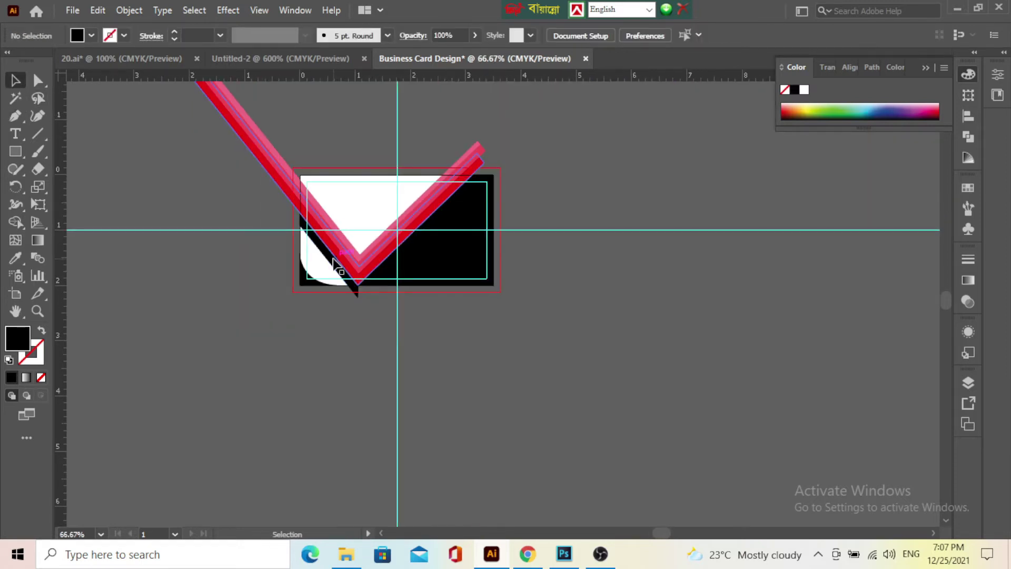
{"action": "scroll", "coordinate": [343, 239], "scroll_direction": "up", "scroll_amount": 2}
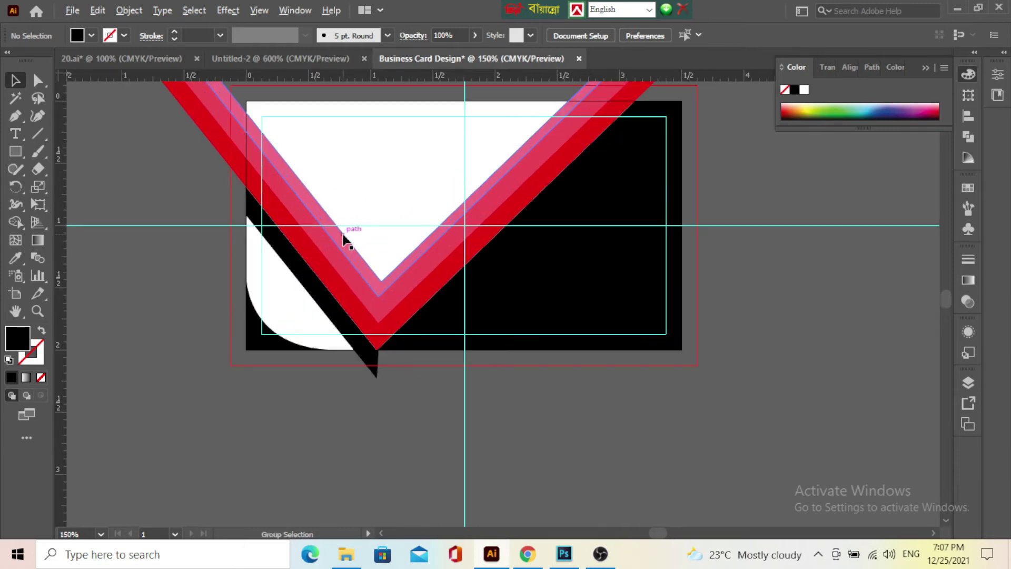
{"action": "left_click_drag", "start_coordinate": [369, 255], "coordinate": [319, 297]}
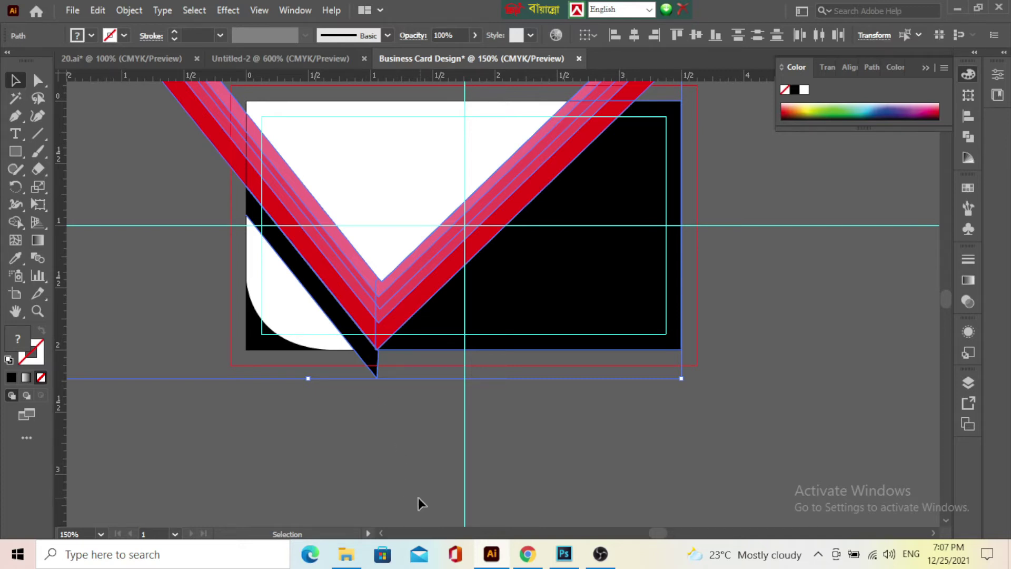
{"action": "left_click", "coordinate": [400, 485]}
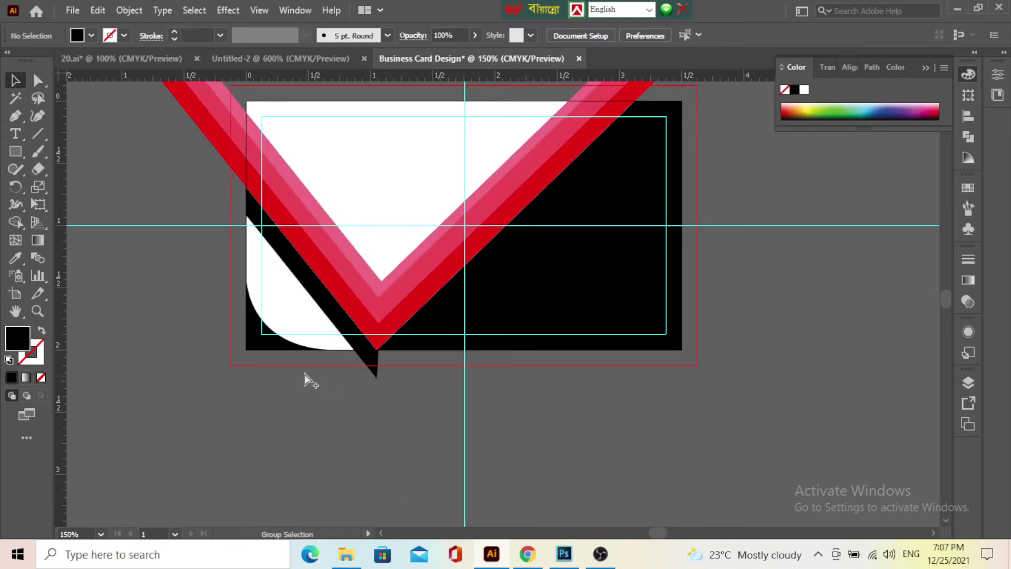
{"action": "scroll", "coordinate": [295, 372], "scroll_direction": "up", "scroll_amount": 3}
{"action": "left_click", "coordinate": [232, 298]}
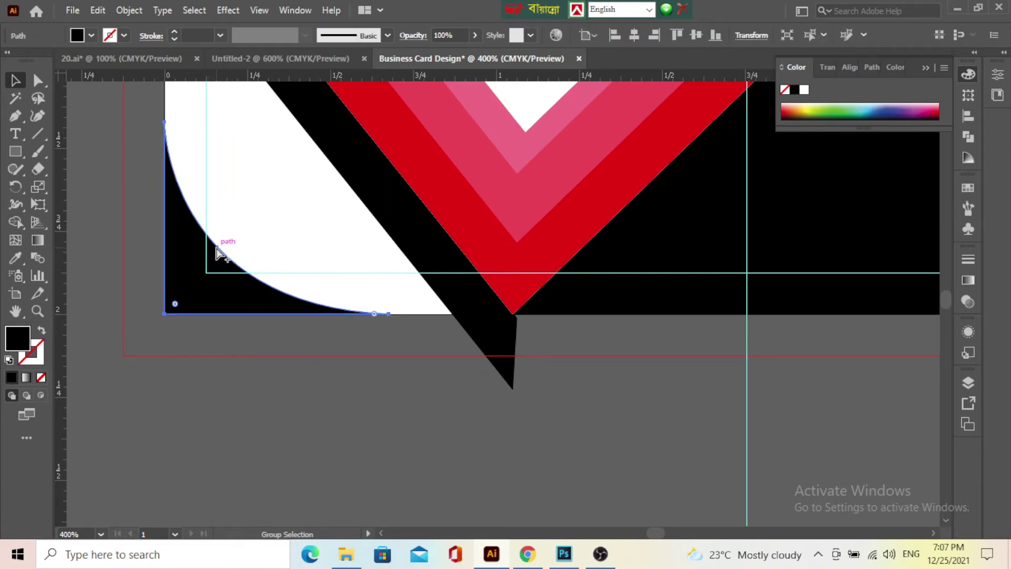
{"action": "scroll", "coordinate": [221, 251], "scroll_direction": "up", "scroll_amount": 1}
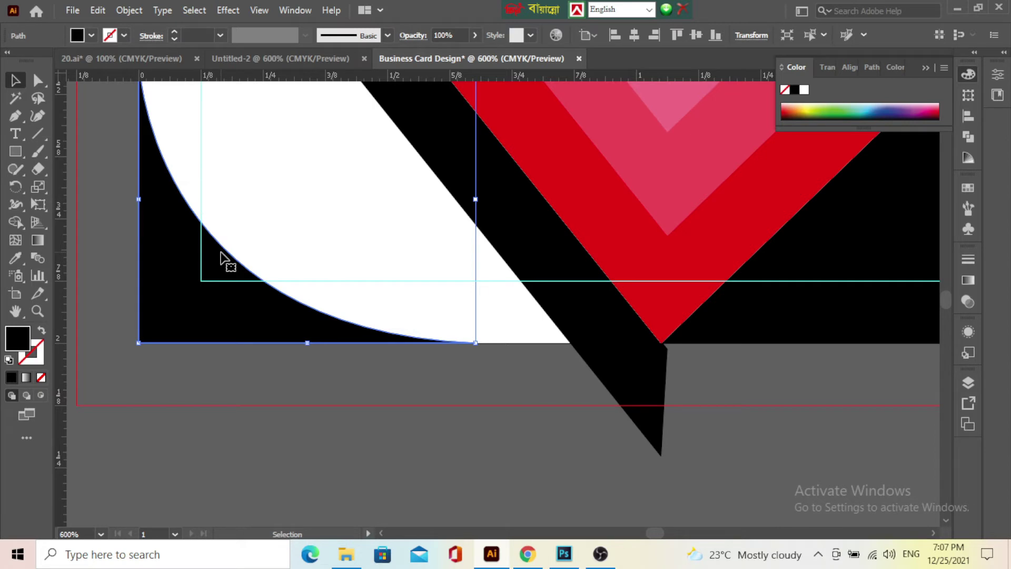
{"action": "left_click_drag", "start_coordinate": [220, 251], "coordinate": [227, 254]}
{"action": "scroll", "coordinate": [318, 425], "scroll_direction": "down", "scroll_amount": 2}
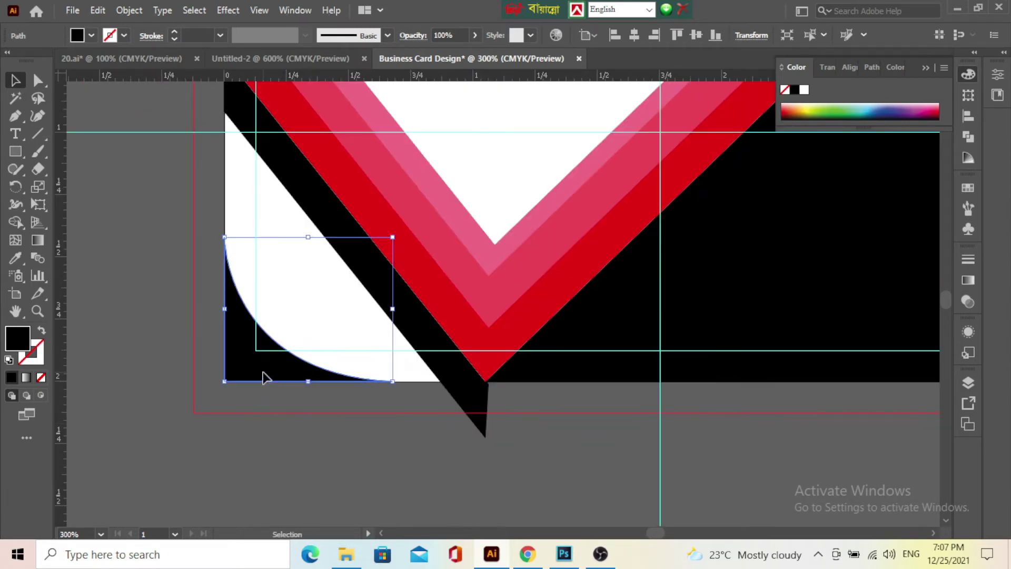
{"action": "left_click_drag", "start_coordinate": [393, 237], "coordinate": [426, 208]}
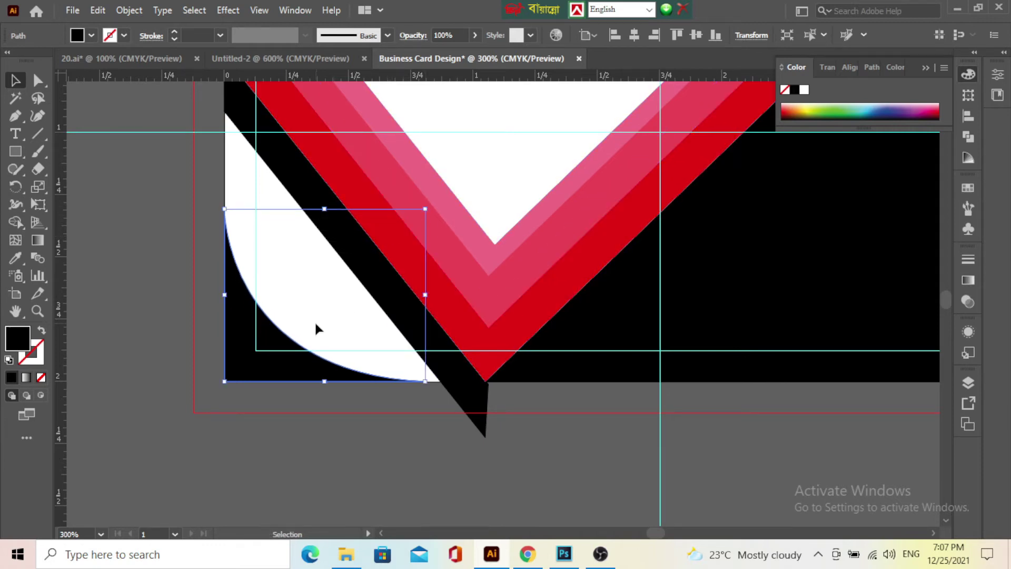
Copy and paste the corner shape, then move the pasted copy toward the lower-left corner.
{"action": "left_click", "coordinate": [97, 10]}
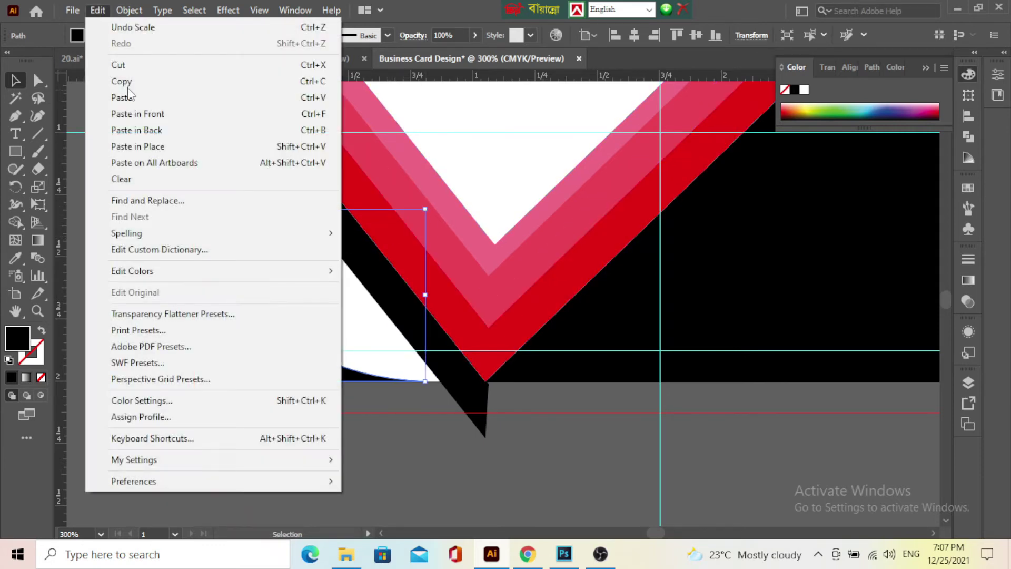
{"action": "left_click", "coordinate": [140, 81]}
{"action": "left_click", "coordinate": [98, 10]}
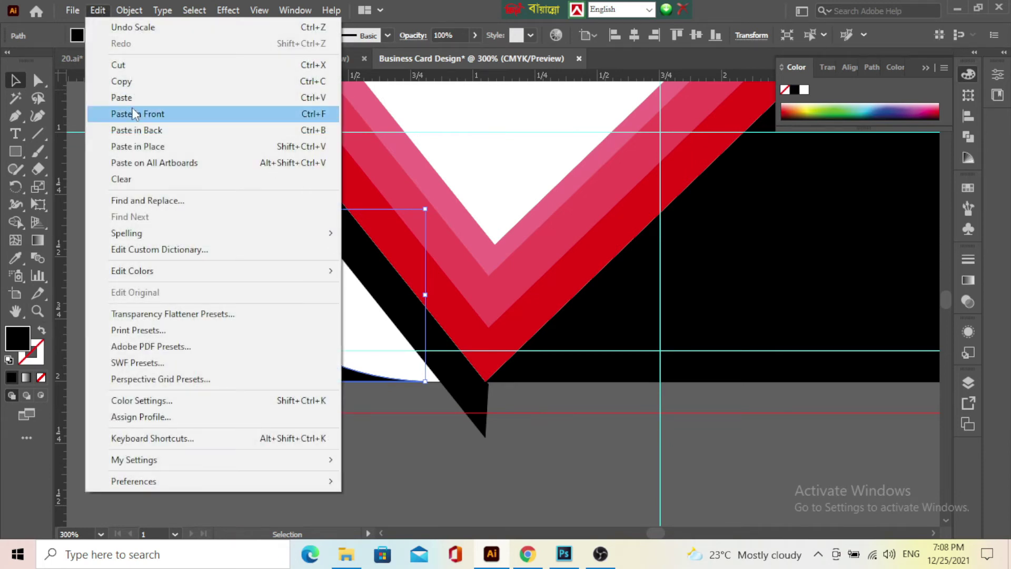
{"action": "left_click", "coordinate": [134, 99]}
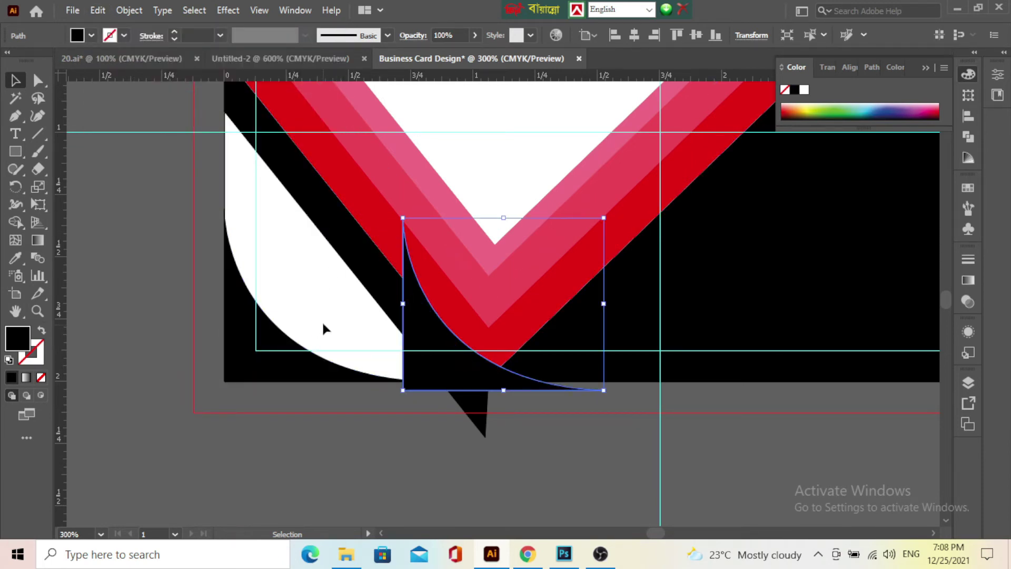
{"action": "left_click", "coordinate": [328, 342]}
{"action": "key", "text": "v"}
{"action": "left_click_drag", "start_coordinate": [328, 342], "coordinate": [304, 334]}
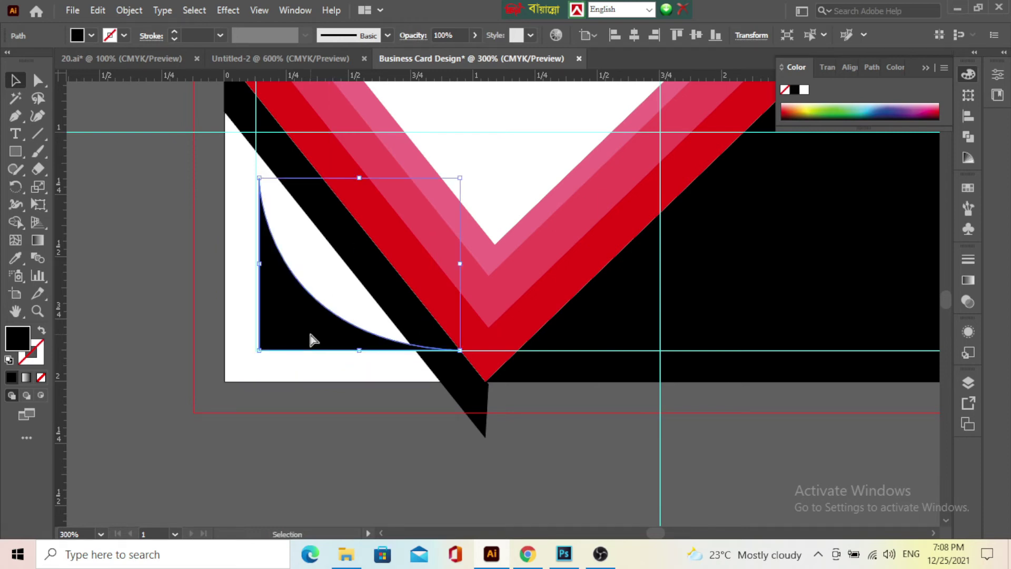
Paste another copy in front and enlarge it so its curve reaches further right.
{"action": "left_click", "coordinate": [95, 11]}
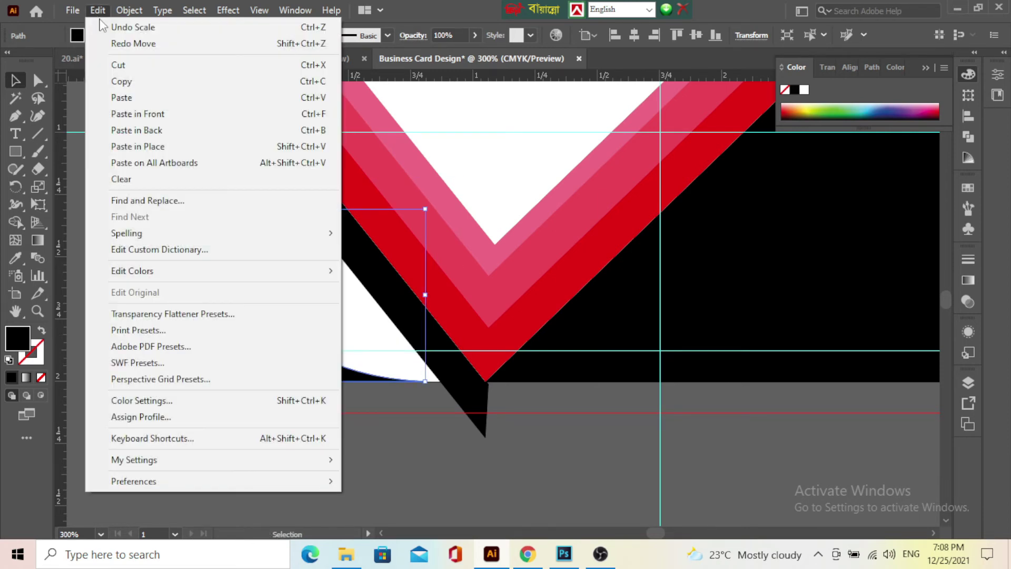
{"action": "left_click", "coordinate": [131, 81]}
{"action": "left_click", "coordinate": [97, 10]}
{"action": "left_click", "coordinate": [141, 82]}
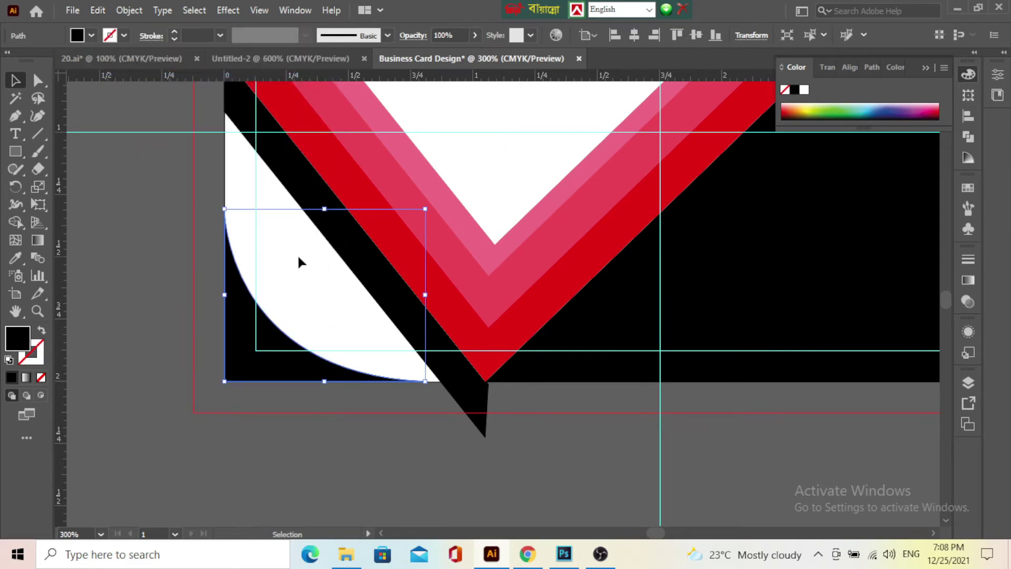
{"action": "key", "text": "ctrl+f"}
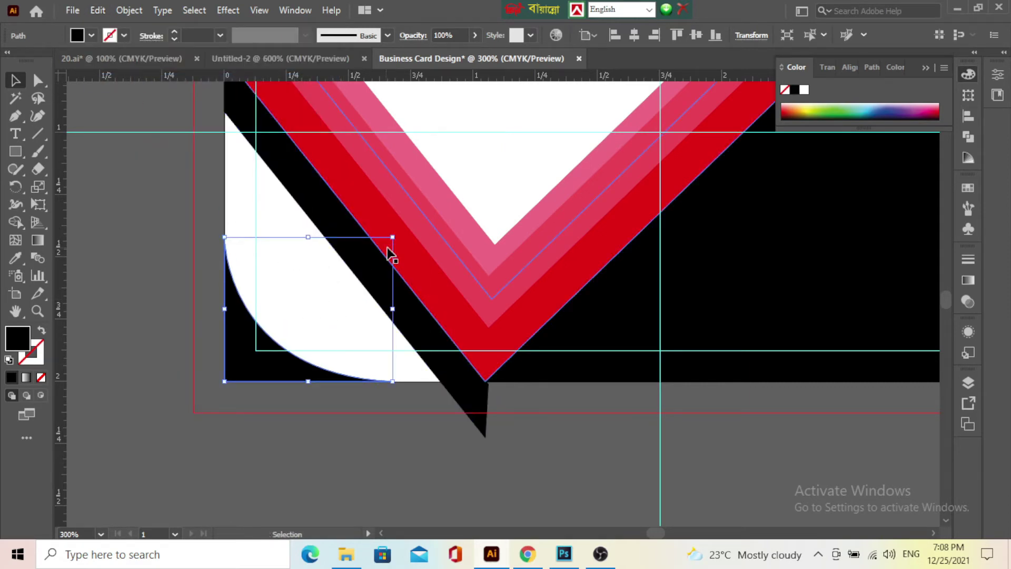
{"action": "left_click_drag", "start_coordinate": [393, 236], "coordinate": [425, 209]}
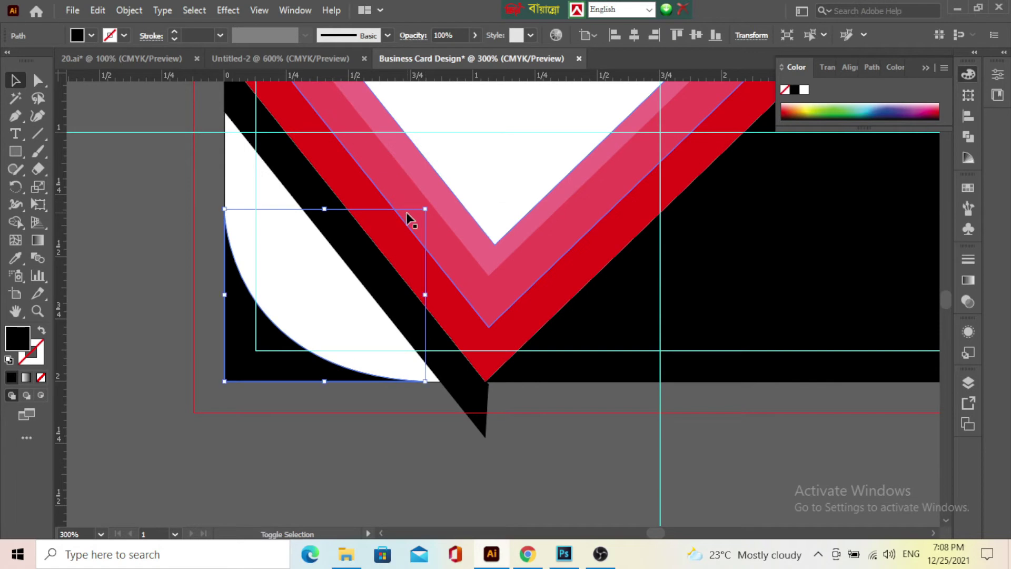
Paste a front copy aligned with the card's lower-left corner and copy it again.
{"action": "left_click", "coordinate": [98, 10]}
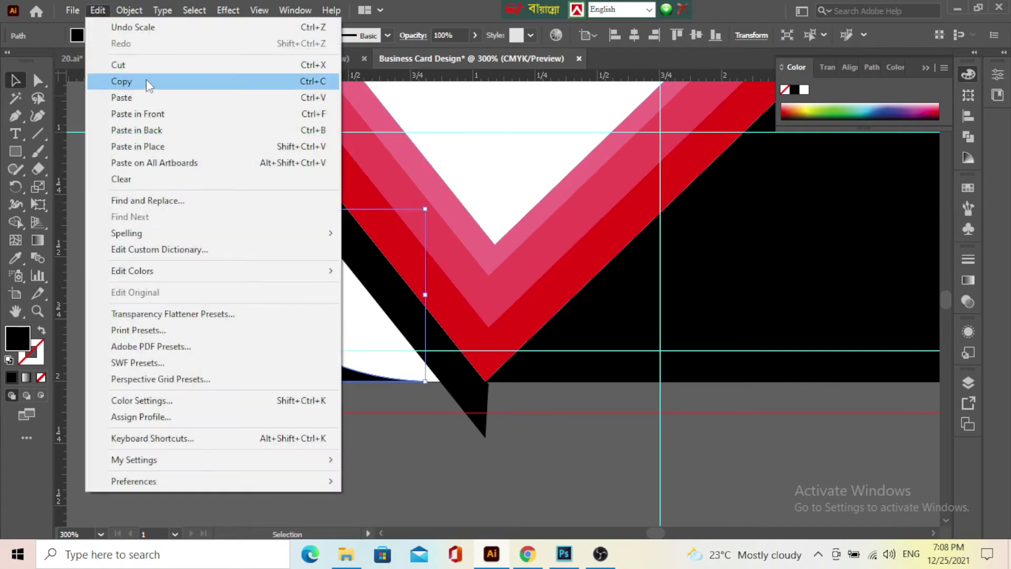
{"action": "left_click", "coordinate": [146, 81]}
{"action": "scroll", "coordinate": [306, 343], "scroll_direction": "up", "scroll_amount": 1}
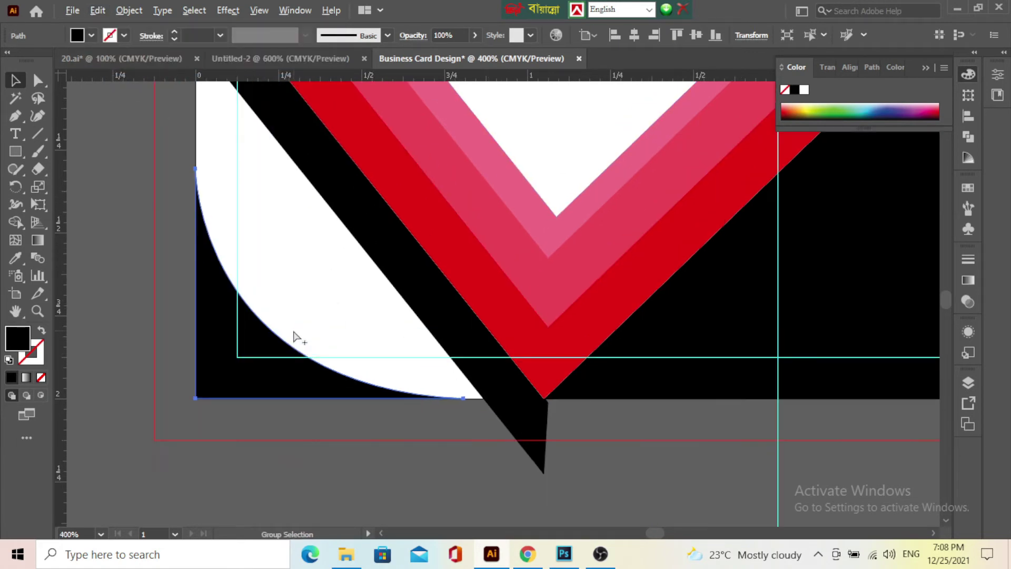
{"action": "left_click", "coordinate": [97, 10]}
{"action": "left_click", "coordinate": [138, 100]}
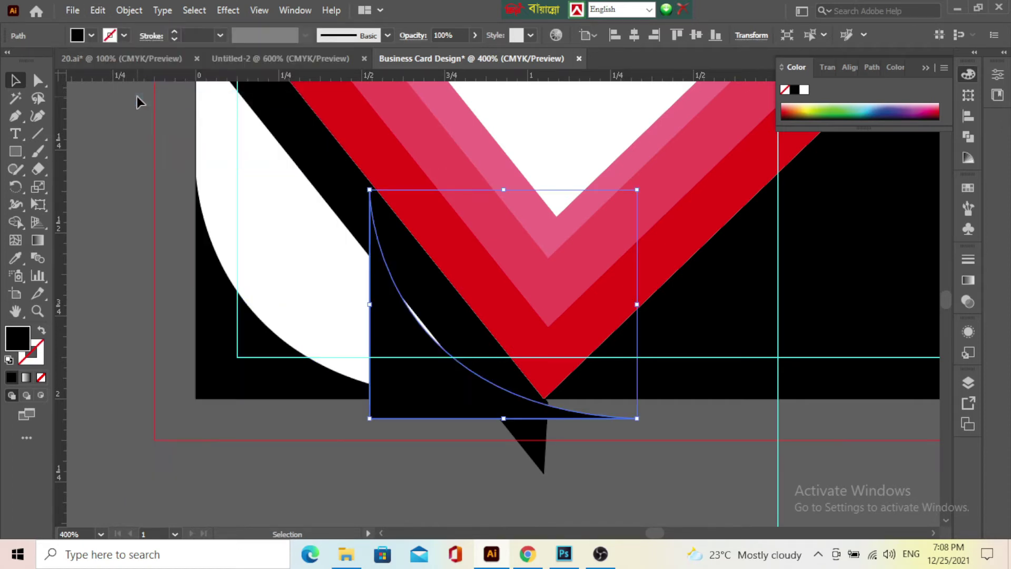
{"action": "key", "text": "ctrl+z"}
{"action": "left_click", "coordinate": [213, 324]}
{"action": "key", "text": "ctrl+f"}
{"action": "left_click_drag", "start_coordinate": [257, 276], "coordinate": [231, 291]}
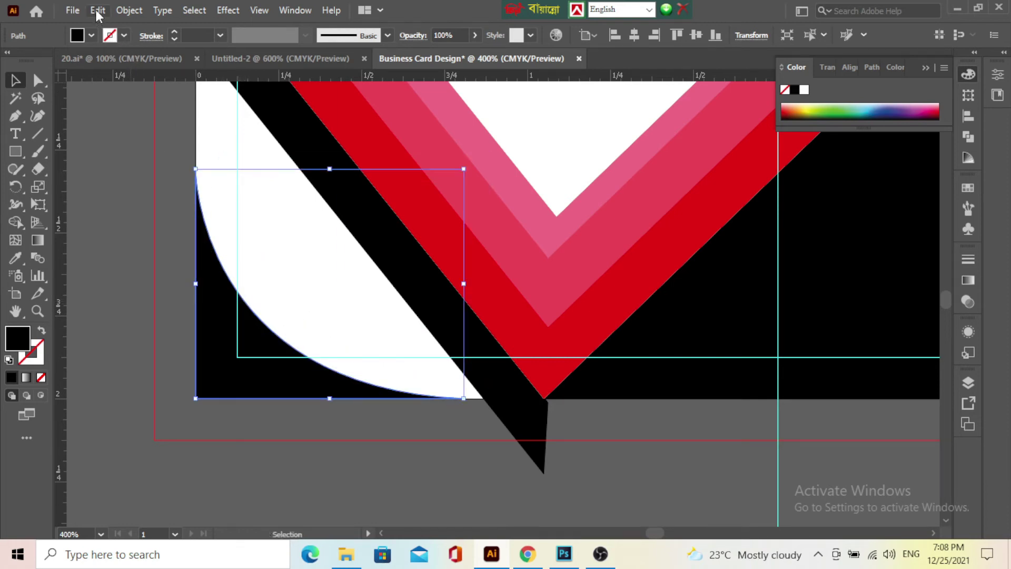
{"action": "left_click", "coordinate": [97, 11]}
{"action": "left_click", "coordinate": [138, 86]}
{"action": "left_click", "coordinate": [95, 11]}
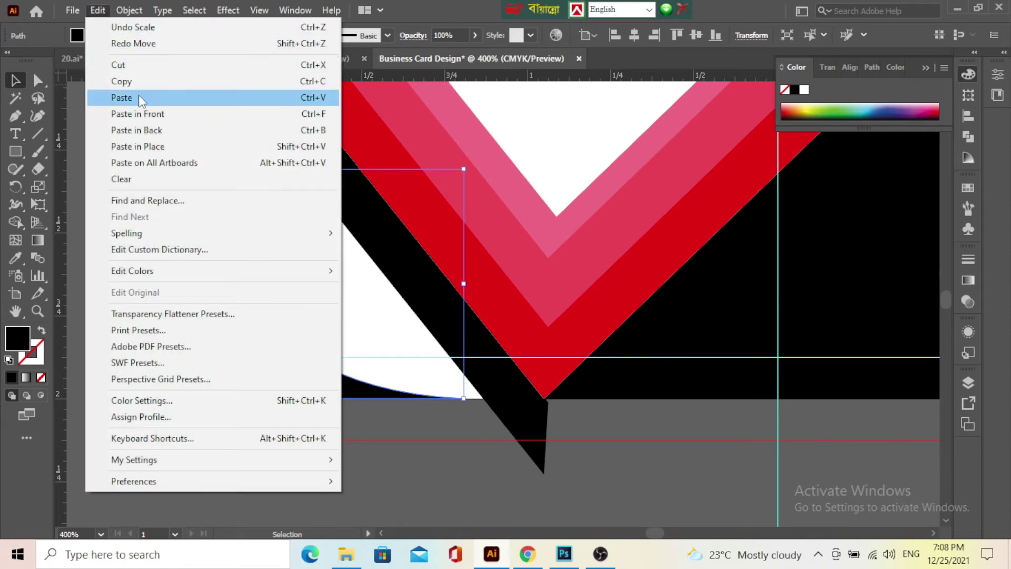
Paste a front copy of the curve, enlarge it, and eyedropper the red stripe colour onto it.
{"action": "left_click", "coordinate": [144, 114]}
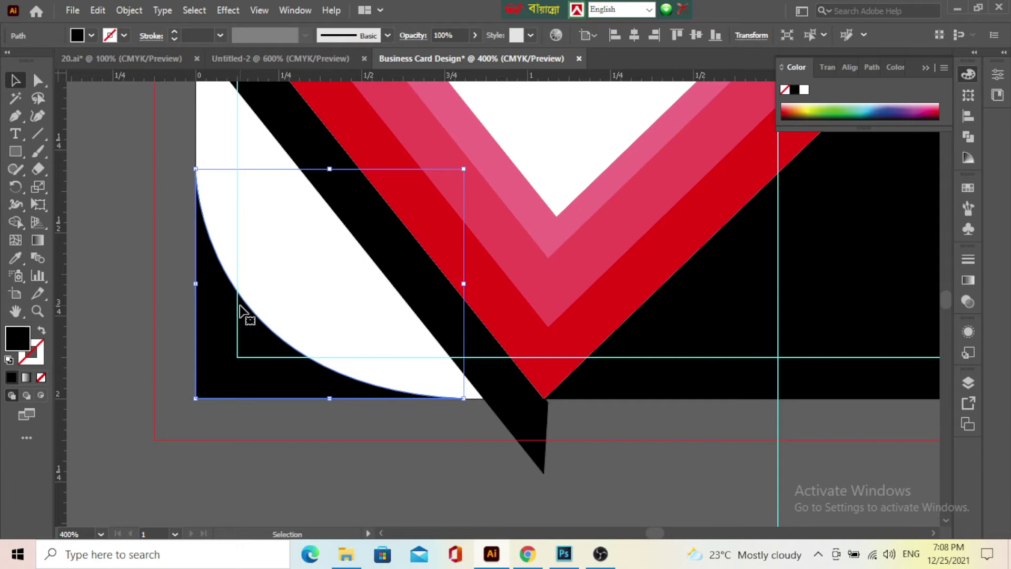
{"action": "left_click_drag", "start_coordinate": [463, 169], "coordinate": [482, 152]}
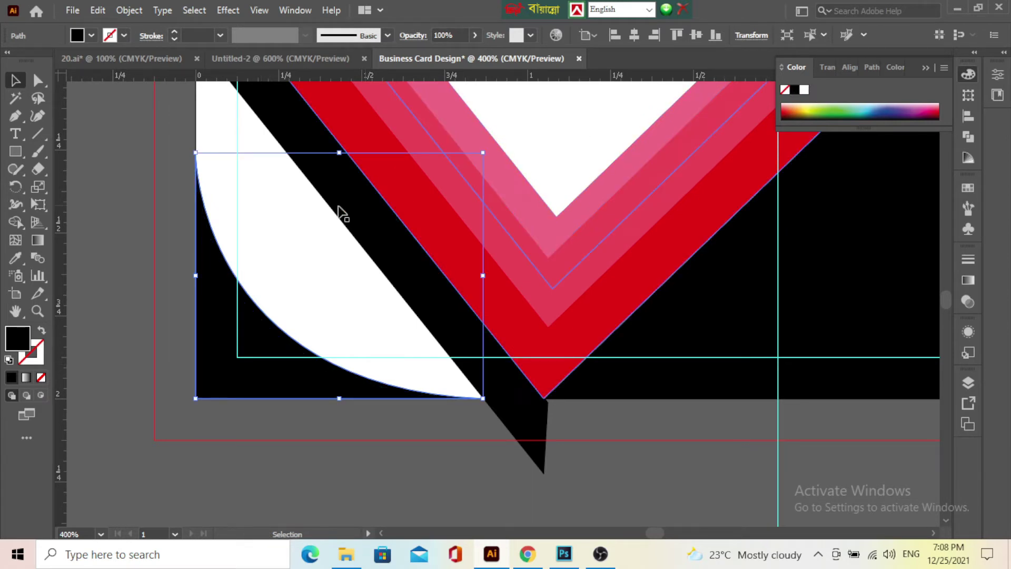
{"action": "left_click", "coordinate": [16, 258]}
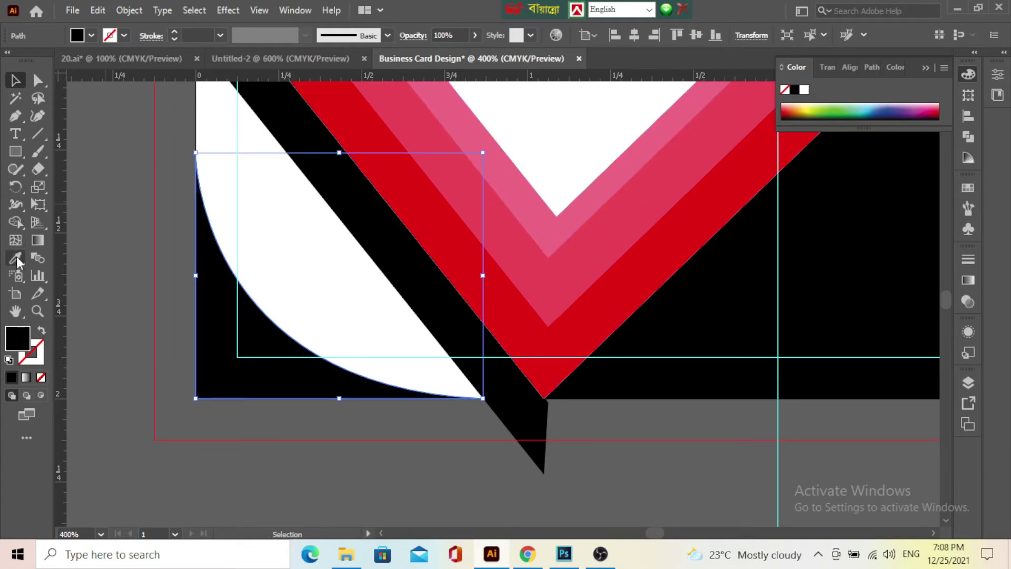
{"action": "left_click", "coordinate": [441, 212]}
Change the curved shape's fill to a pink shade in the Color Picker.
{"action": "key", "text": "v"}
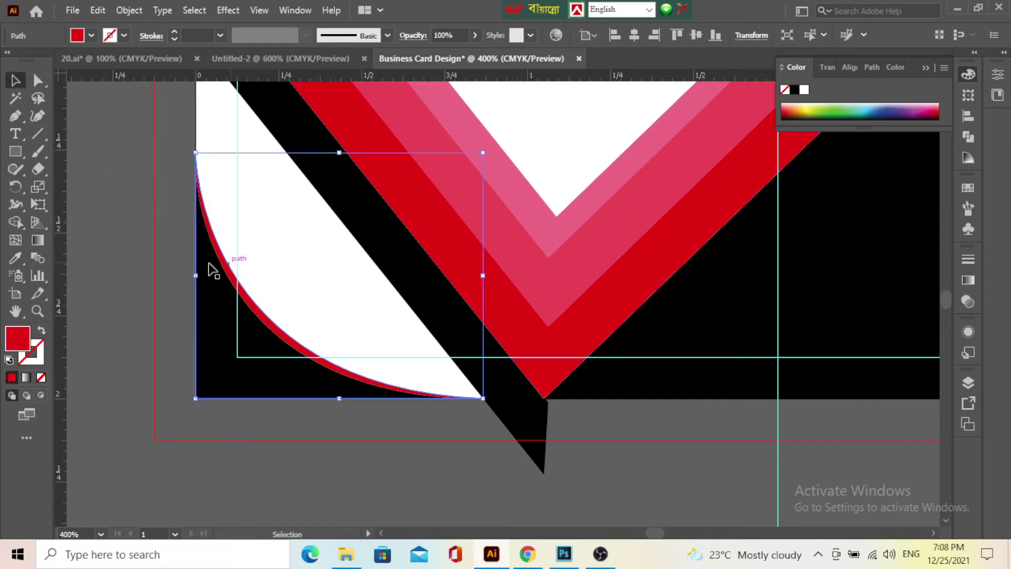
{"action": "double_click", "coordinate": [15, 341]}
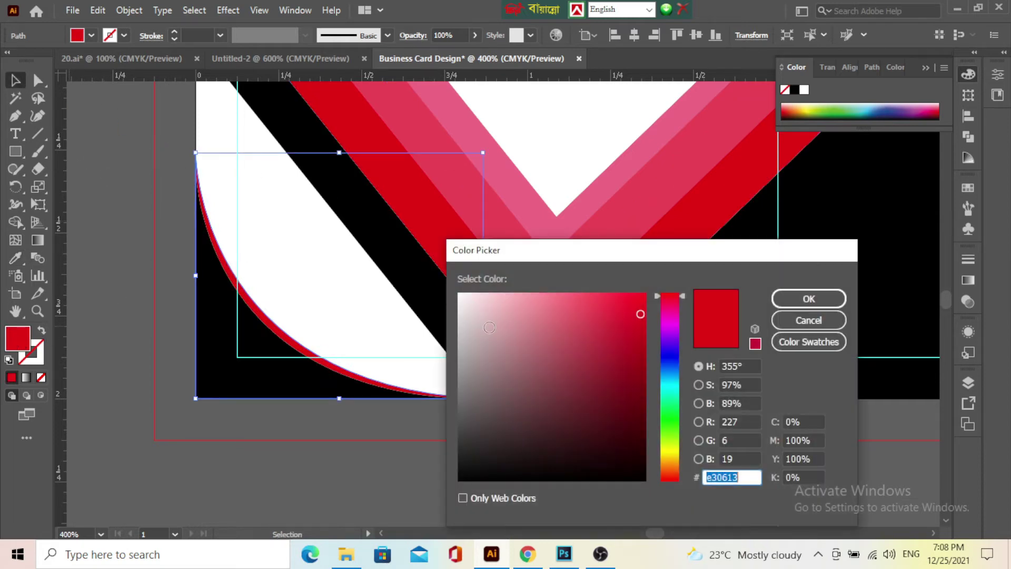
{"action": "left_click", "coordinate": [554, 296]}
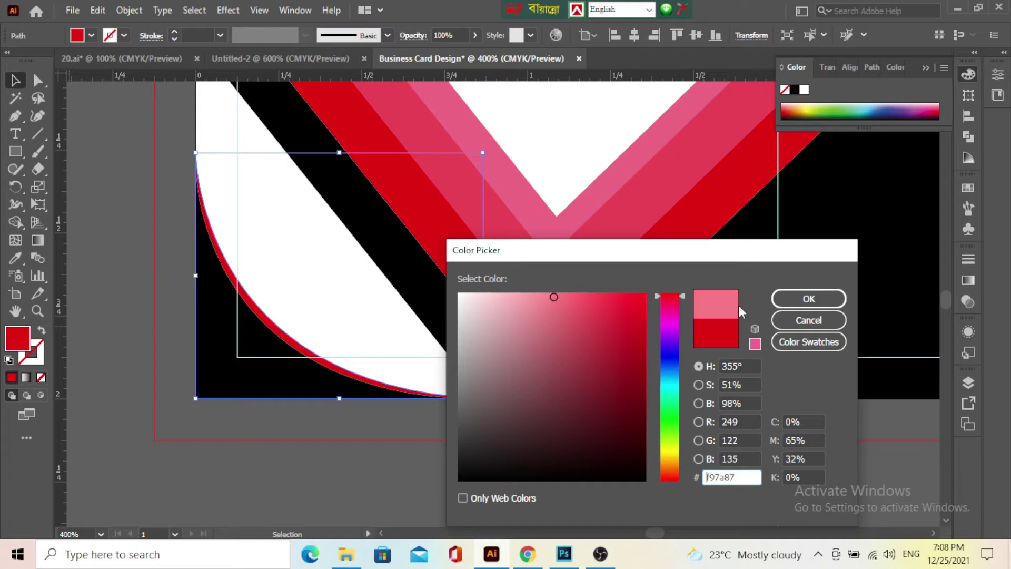
{"action": "left_click", "coordinate": [809, 299]}
{"action": "key", "text": "ctrl+shift+a"}
Fill the black corner shape behind the curve with a red swatch.
{"action": "left_click", "coordinate": [220, 350]}
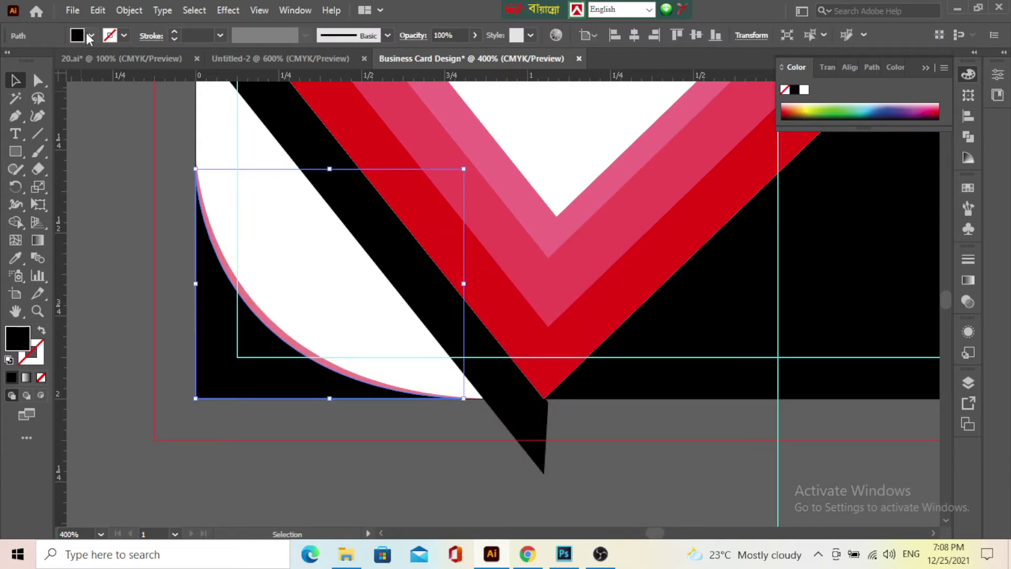
{"action": "left_click", "coordinate": [91, 36]}
{"action": "left_click", "coordinate": [51, 72]}
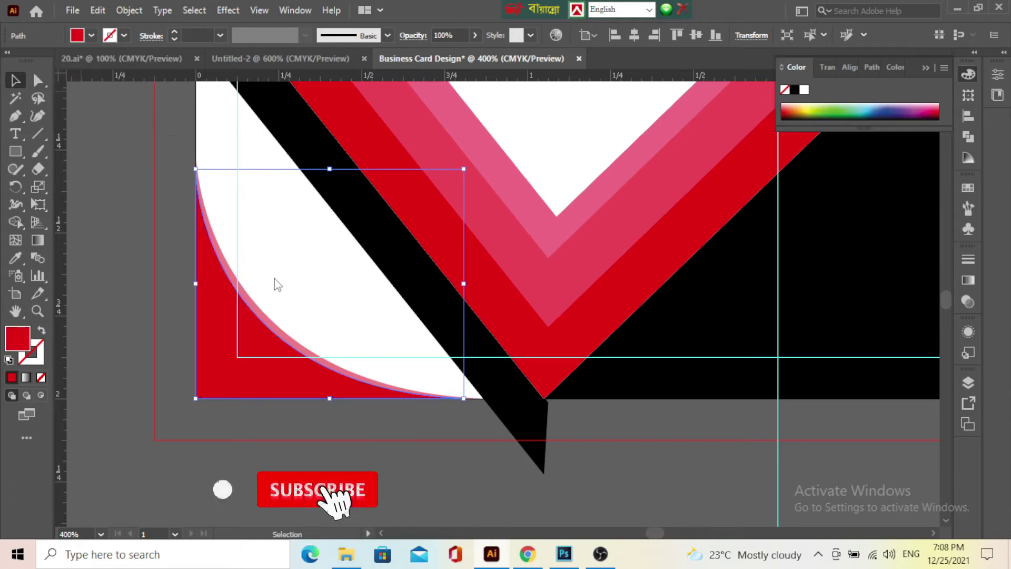
{"action": "key", "text": "ctrl+shift+a"}
Shrink the curved shape toward the corner, leaving a thin pink band.
{"action": "scroll", "coordinate": [245, 327], "scroll_direction": "down", "scroll_amount": 2, "text": "alt"}
{"action": "scroll", "coordinate": [244, 326], "scroll_direction": "up", "scroll_amount": 1, "text": "alt"}
{"action": "scroll", "coordinate": [237, 329], "scroll_direction": "up", "scroll_amount": 2, "text": "alt"}
{"action": "left_click", "coordinate": [230, 370]}
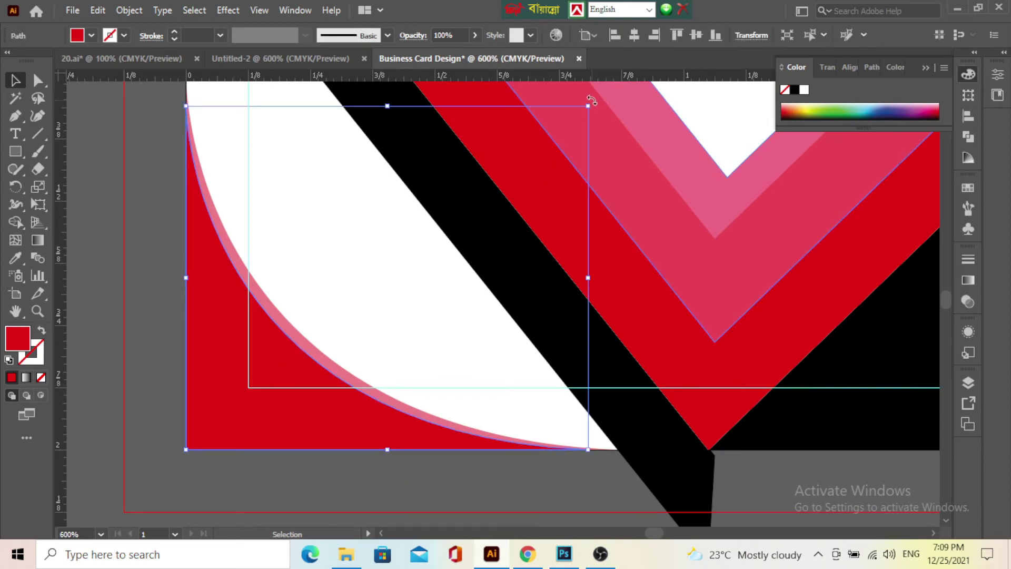
{"action": "left_click_drag", "start_coordinate": [589, 106], "coordinate": [571, 117]}
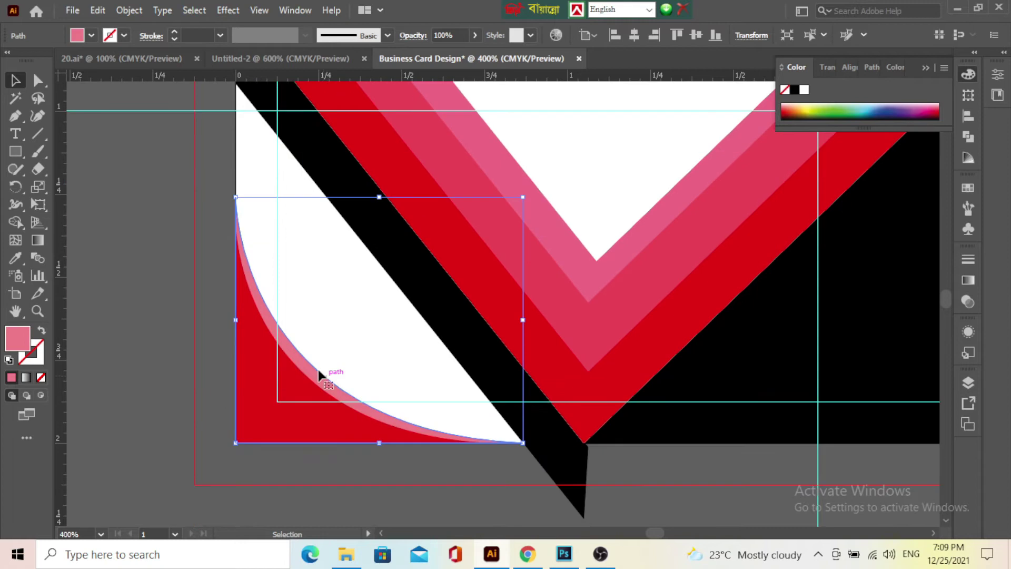
{"action": "scroll", "coordinate": [305, 350], "scroll_direction": "down", "scroll_amount": 3}
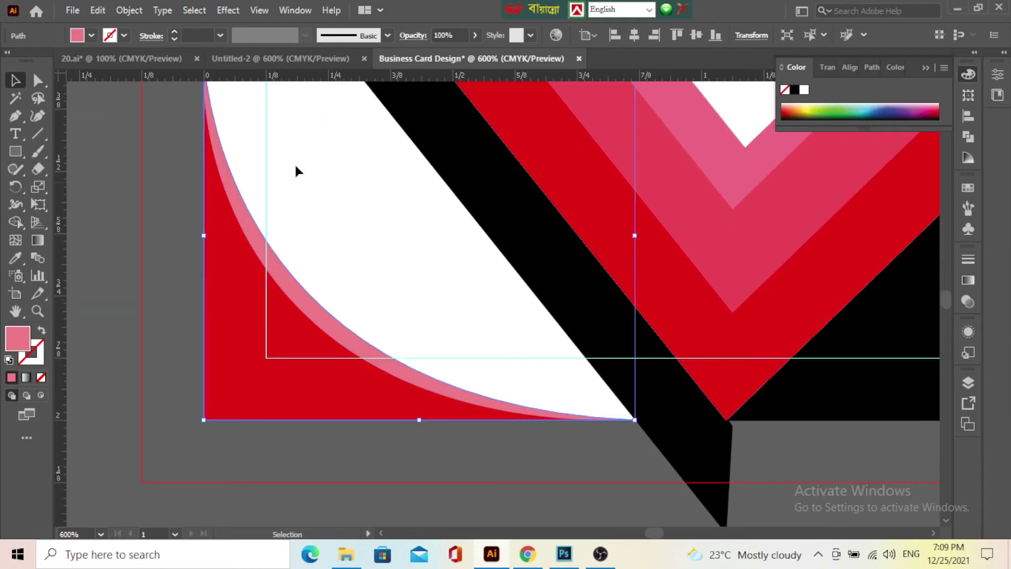
Copy the curved corner shape, paste it in front, enlarge it up-right and fill it light pink.
{"action": "left_click", "coordinate": [97, 10]}
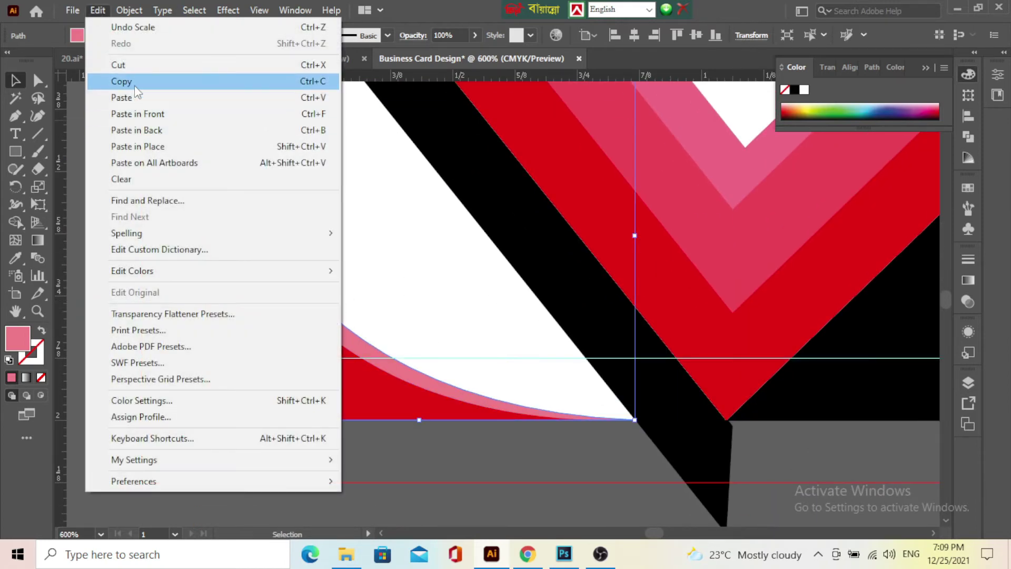
{"action": "left_click", "coordinate": [126, 79]}
{"action": "left_click", "coordinate": [97, 10]}
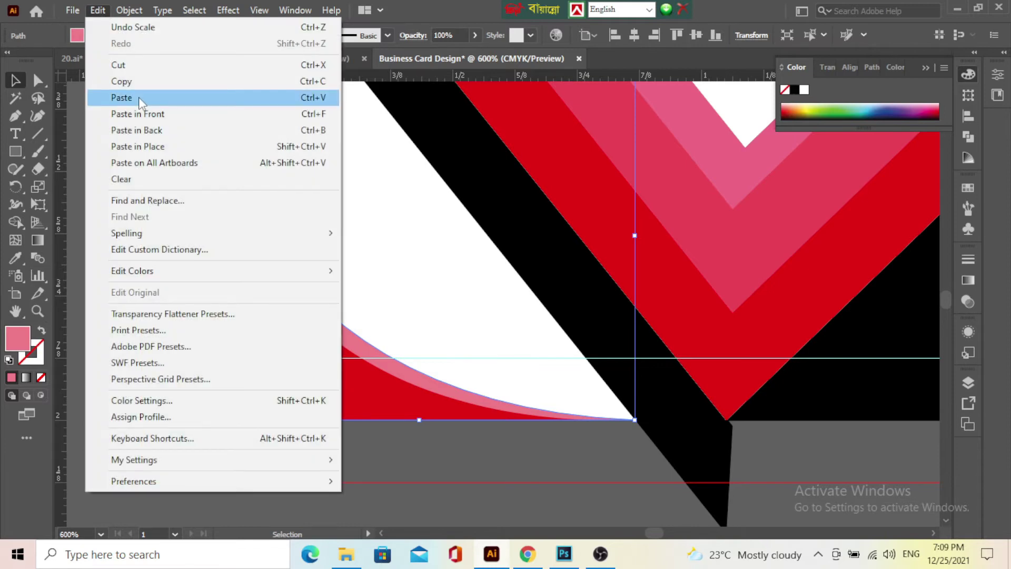
{"action": "left_click", "coordinate": [144, 112]}
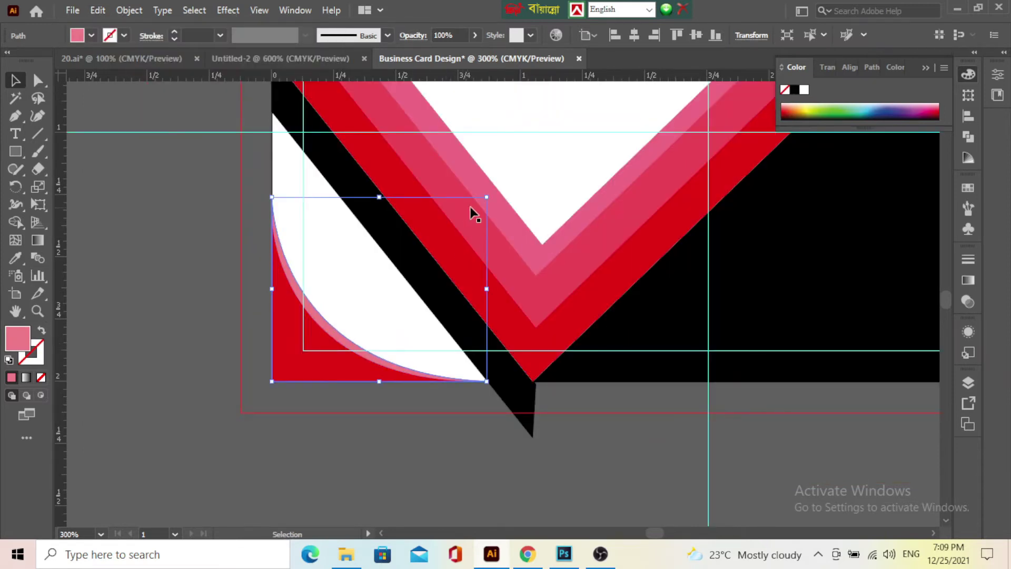
{"action": "left_click_drag", "start_coordinate": [487, 197], "coordinate": [507, 173]}
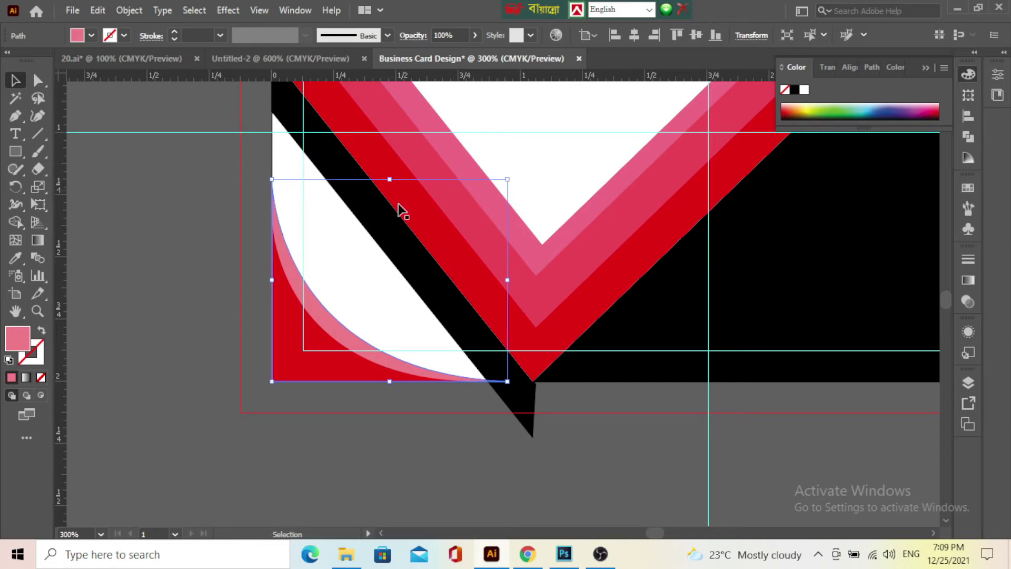
{"action": "double_click", "coordinate": [15, 344]}
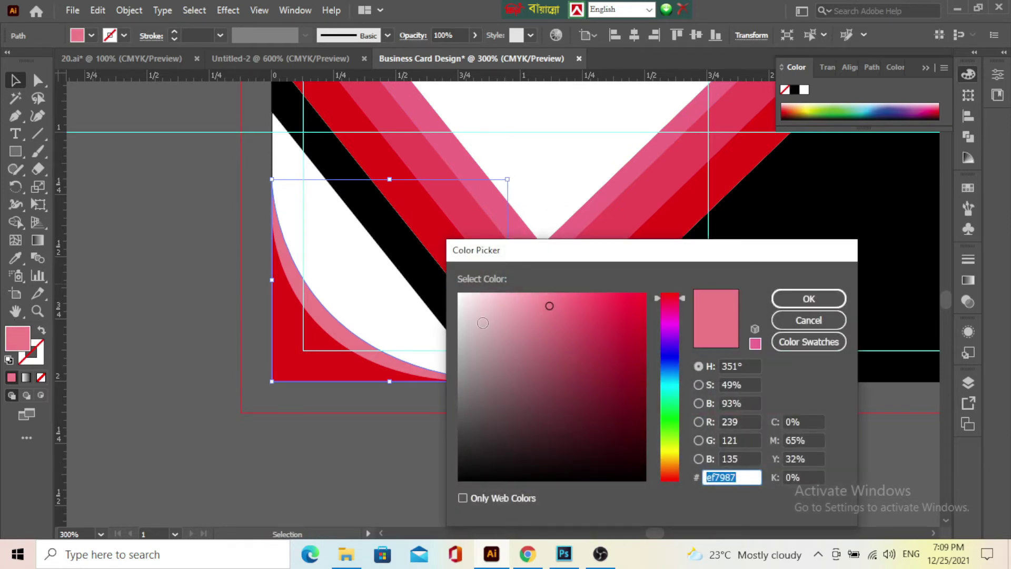
{"action": "left_click", "coordinate": [523, 293]}
{"action": "left_click", "coordinate": [808, 298]}
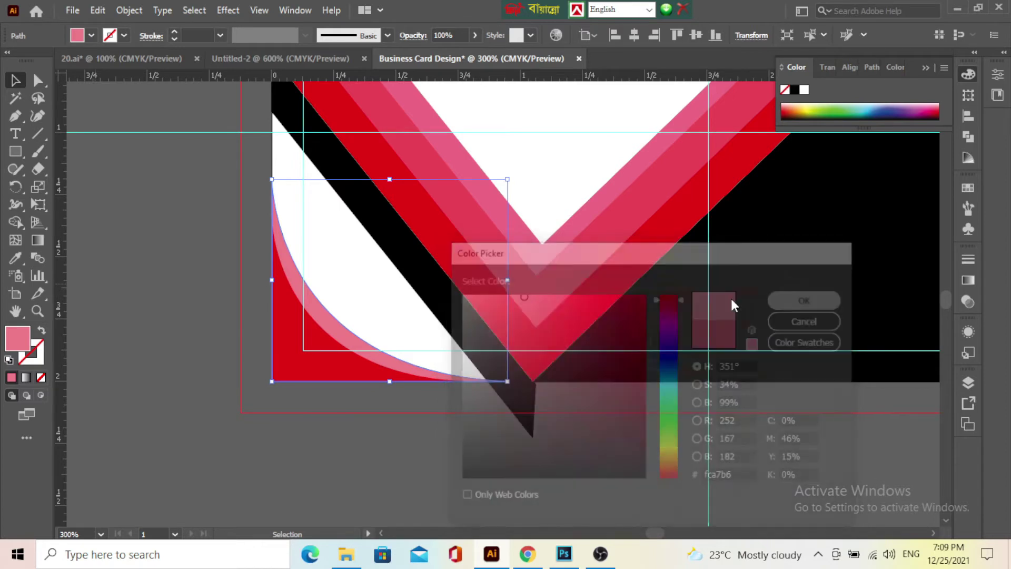
Duplicate the curved band in front and try reshaping it, undoing the change.
{"action": "scroll", "coordinate": [312, 322], "scroll_direction": "up", "scroll_amount": 2}
{"action": "key", "text": "a"}
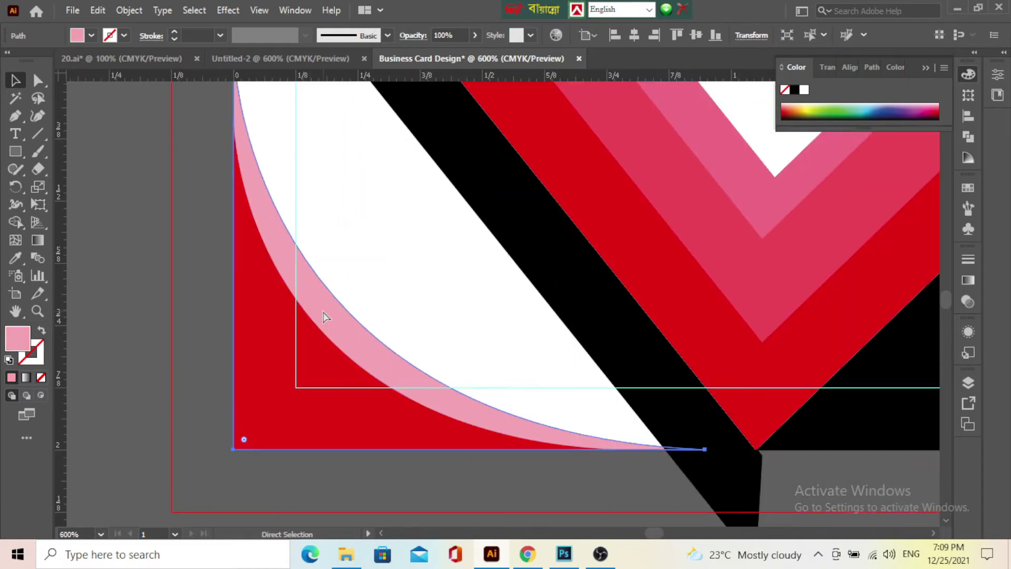
{"action": "key", "text": "ctrl+c"}
{"action": "key", "text": "ctrl+f"}
{"action": "key", "text": "ctrl+shift+a"}
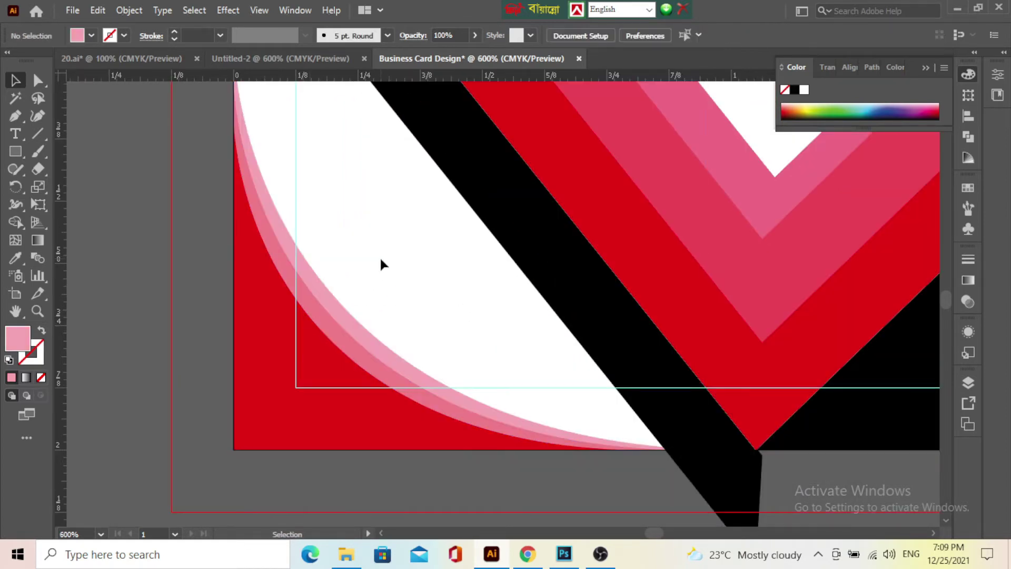
{"action": "scroll", "coordinate": [325, 403], "scroll_direction": "down", "scroll_amount": 3}
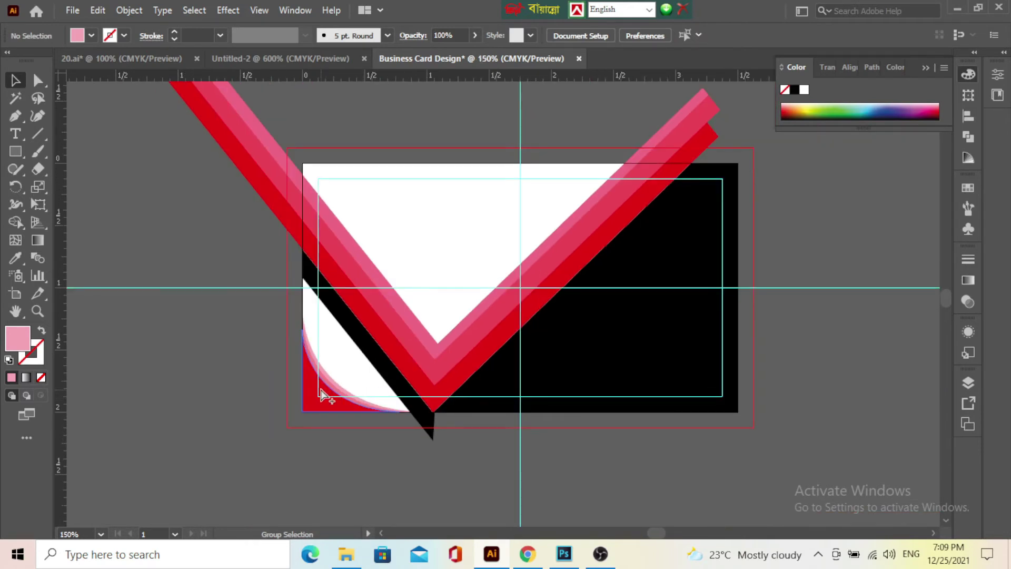
{"action": "scroll", "coordinate": [346, 382], "scroll_direction": "up", "scroll_amount": 3}
{"action": "scroll", "coordinate": [348, 383], "scroll_direction": "up", "scroll_amount": 2}
{"action": "key", "text": "a"}
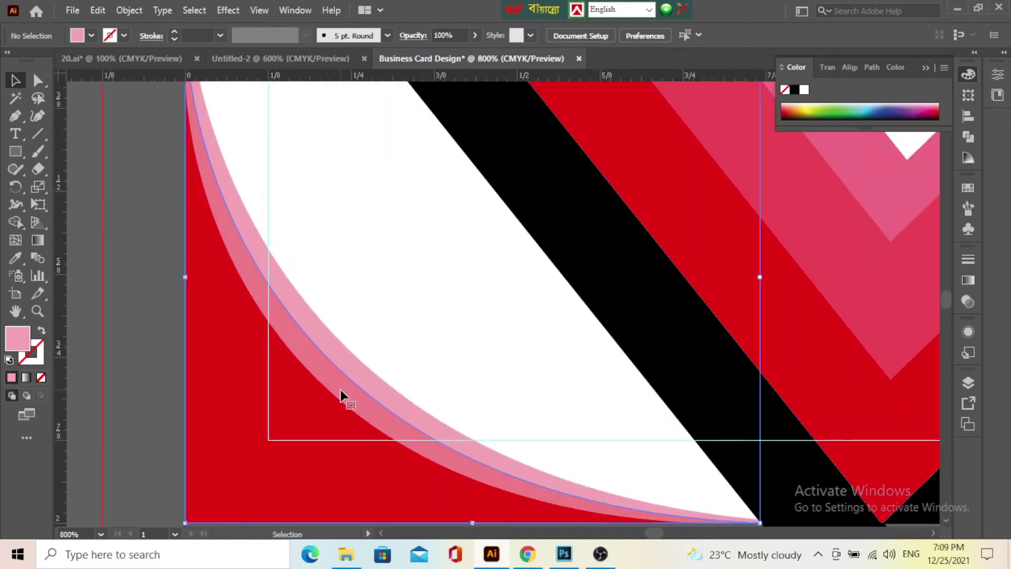
{"action": "left_click", "coordinate": [341, 394]}
{"action": "left_click_drag", "start_coordinate": [341, 394], "coordinate": [410, 363]}
{"action": "key", "text": "ctrl+z"}
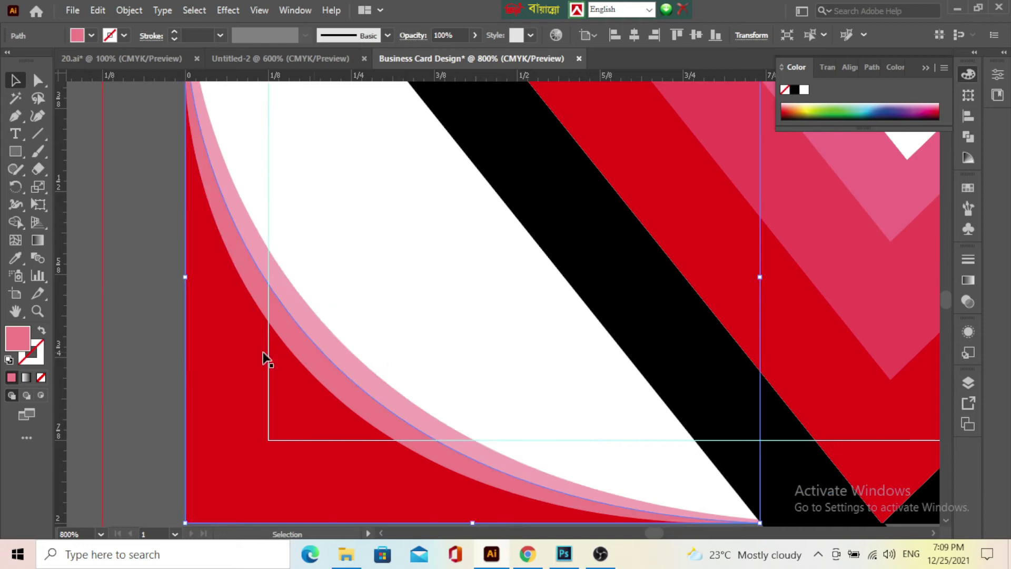
Recolour the middle band dark red, then shift it to crimson d8002f.
{"action": "double_click", "coordinate": [13, 341]}
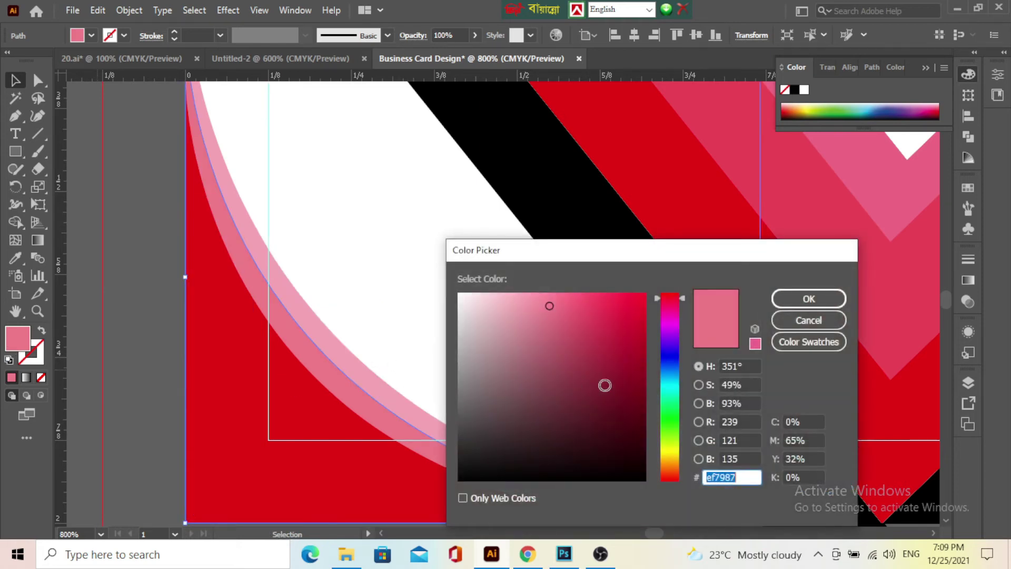
{"action": "left_click", "coordinate": [641, 348]}
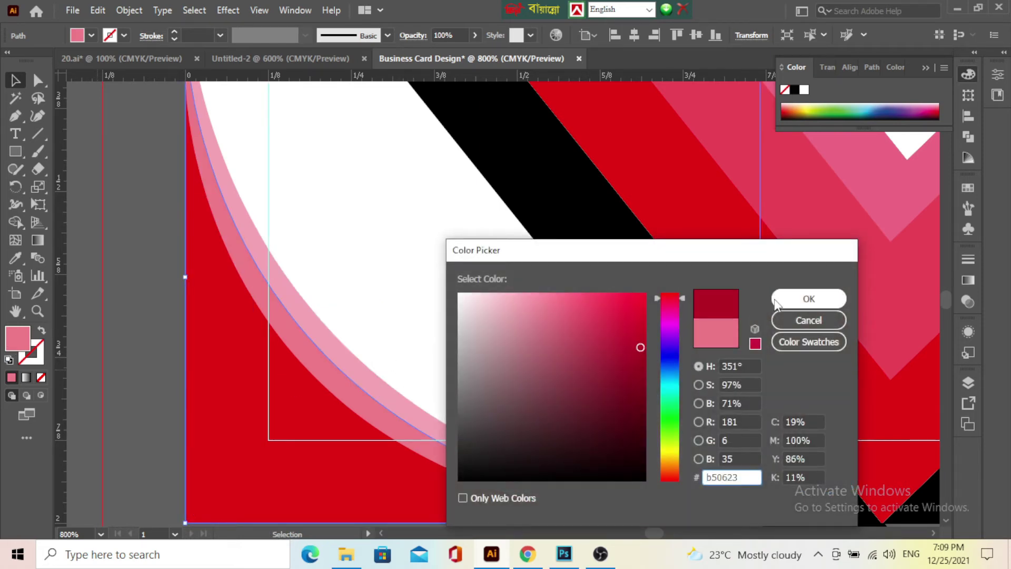
{"action": "left_click", "coordinate": [808, 299]}
{"action": "left_click", "coordinate": [297, 348]}
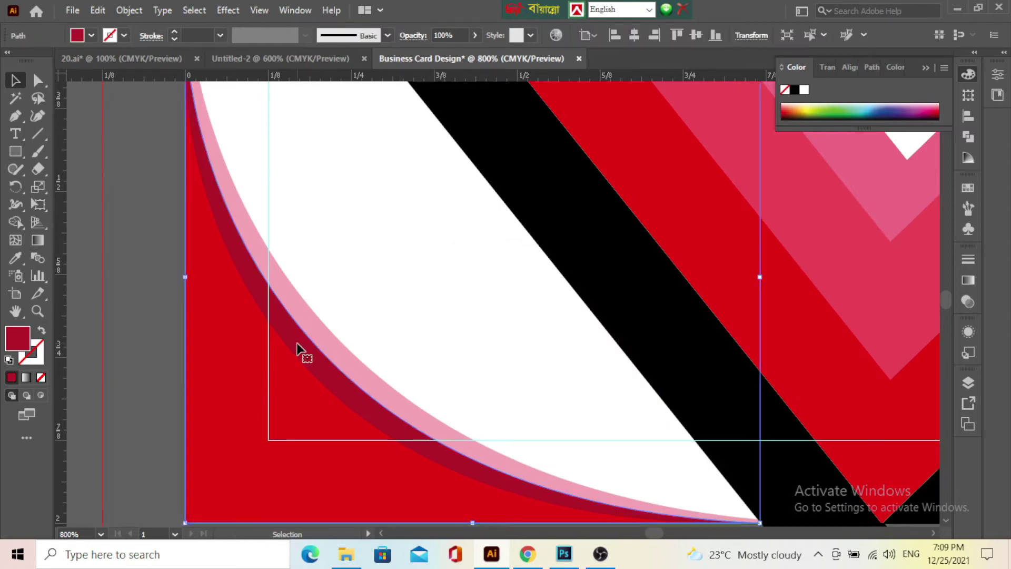
{"action": "double_click", "coordinate": [14, 339]}
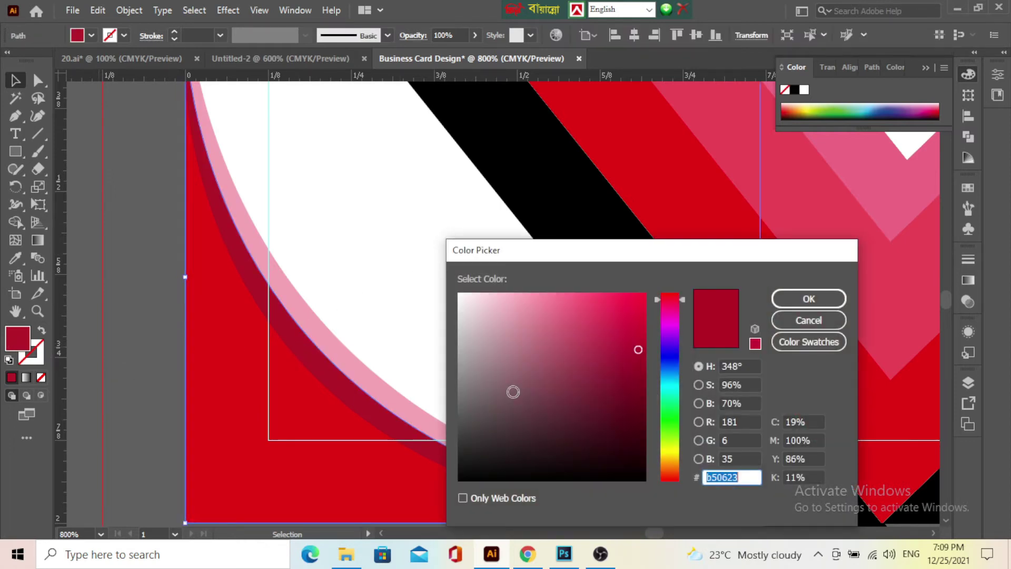
{"action": "left_click_drag", "start_coordinate": [638, 349], "coordinate": [647, 321]}
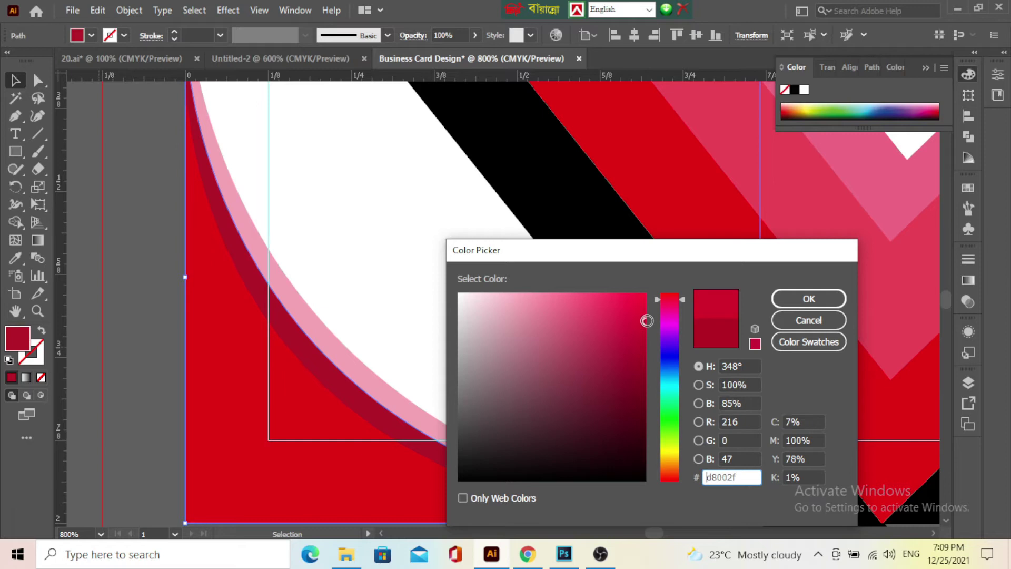
{"action": "left_click", "coordinate": [808, 298]}
{"action": "left_click", "coordinate": [338, 334]}
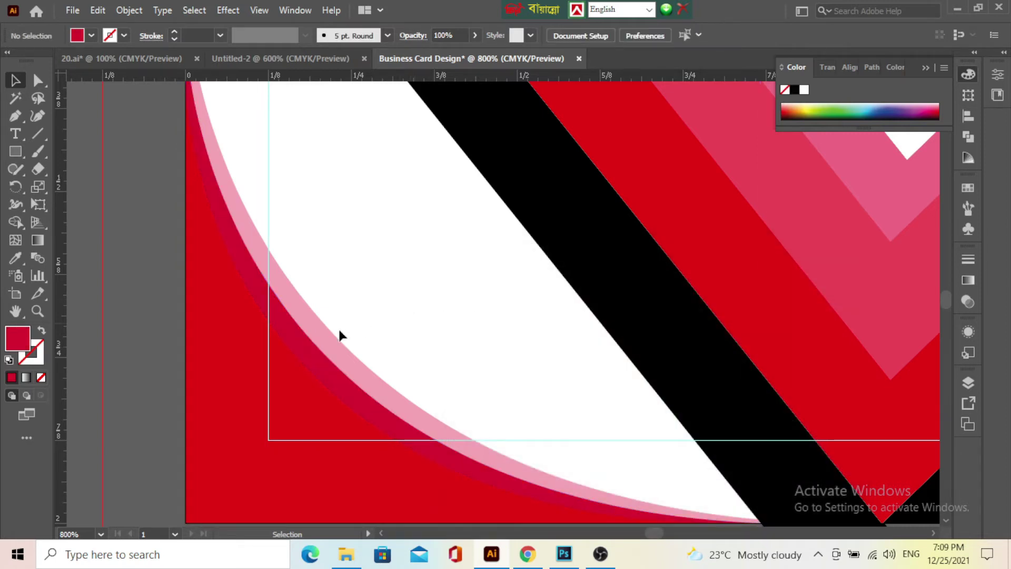
{"action": "left_click", "coordinate": [316, 379]}
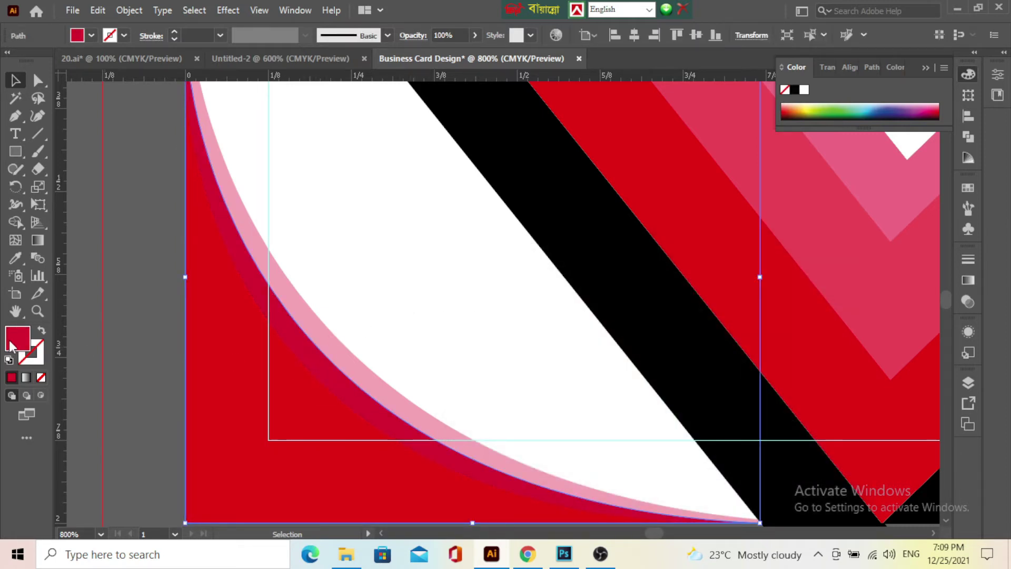
Sample the chevron stripes' colours onto the middle band, ending with the crimson-pink stripe colour.
{"action": "double_click", "coordinate": [12, 348]}
{"action": "left_click", "coordinate": [808, 318]}
{"action": "left_click", "coordinate": [14, 257]}
{"action": "left_click", "coordinate": [817, 222]}
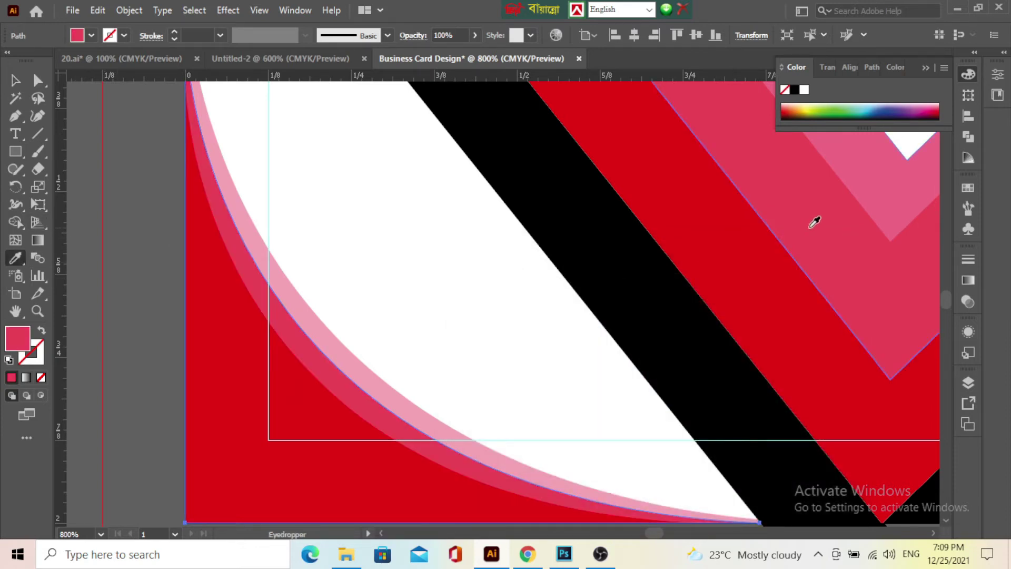
{"action": "left_click", "coordinate": [864, 179]}
{"action": "left_click", "coordinate": [795, 221]}
{"action": "left_click", "coordinate": [748, 248]}
{"action": "left_click", "coordinate": [822, 201]}
Deselect and fit the card in view to see the stripes overhanging its edges.
{"action": "left_click", "coordinate": [15, 80]}
{"action": "left_click", "coordinate": [364, 291]}
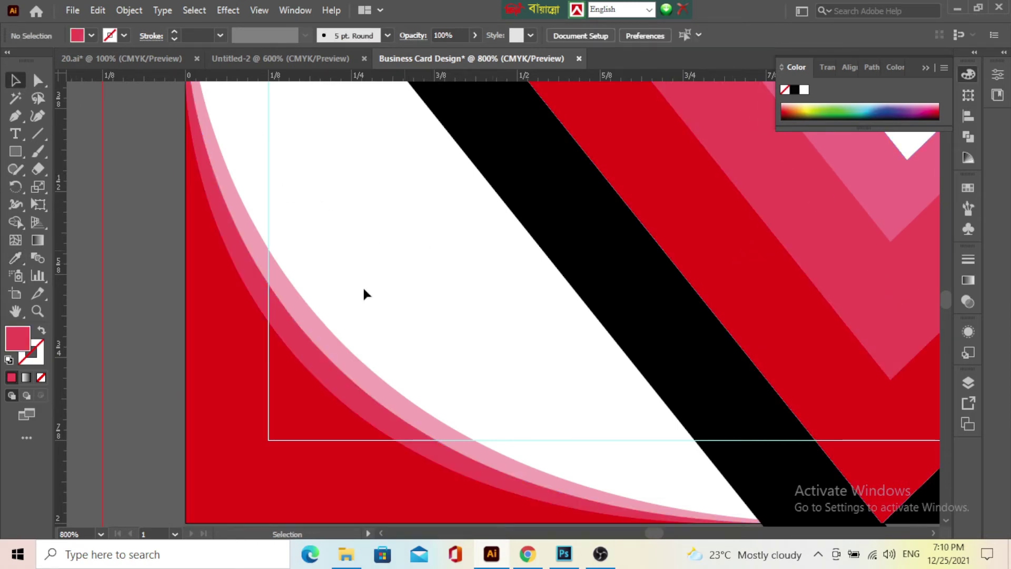
{"action": "key", "text": "ctrl+0"}
{"action": "scroll", "coordinate": [350, 383], "scroll_direction": "down", "scroll_amount": 2, "text": "alt"}
{"action": "scroll", "coordinate": [349, 384], "scroll_direction": "up", "scroll_amount": 2, "text": "alt"}
{"action": "scroll", "coordinate": [337, 372], "scroll_direction": "down", "scroll_amount": 2}
{"action": "scroll", "coordinate": [347, 368], "scroll_direction": "down", "scroll_amount": 1}
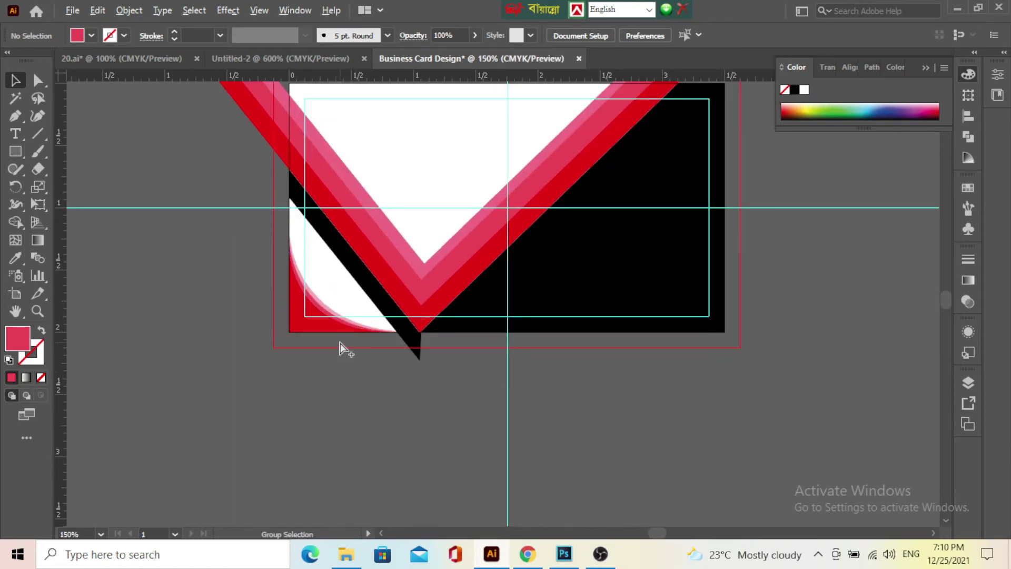
{"action": "scroll", "coordinate": [363, 363], "scroll_direction": "down", "scroll_amount": 2, "text": "alt"}
{"action": "scroll", "coordinate": [526, 305], "scroll_direction": "up", "scroll_amount": 2, "text": "alt"}
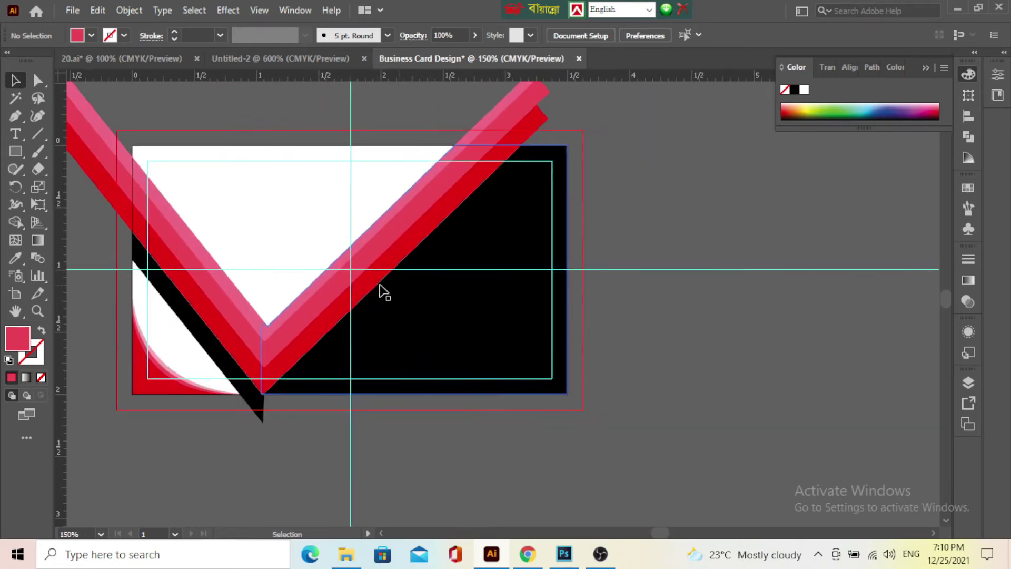
{"action": "scroll", "coordinate": [358, 239], "scroll_direction": "left", "scroll_amount": 3}
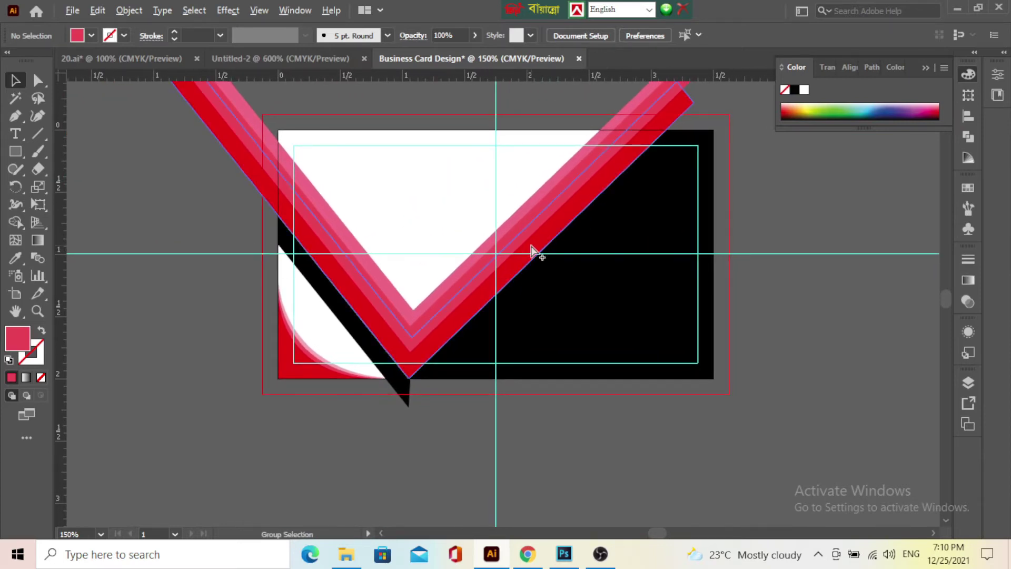
{"action": "scroll", "coordinate": [532, 252], "scroll_direction": "down", "scroll_amount": 1, "text": "alt"}
Draw a rectangle from the card's top-left to bottom-right corner covering the whole card.
{"action": "left_click", "coordinate": [16, 153]}
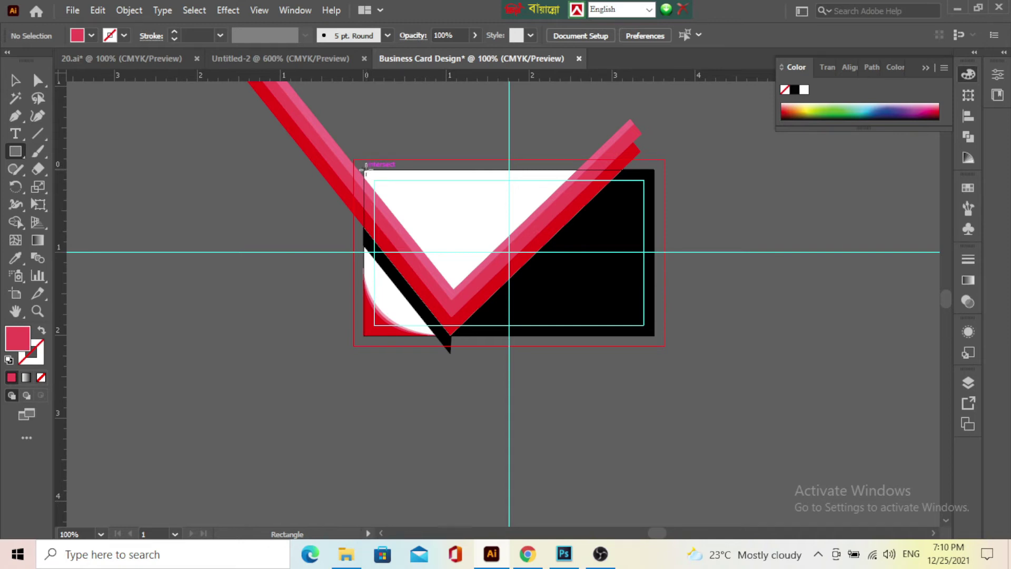
{"action": "left_click_drag", "start_coordinate": [365, 170], "coordinate": [655, 331]}
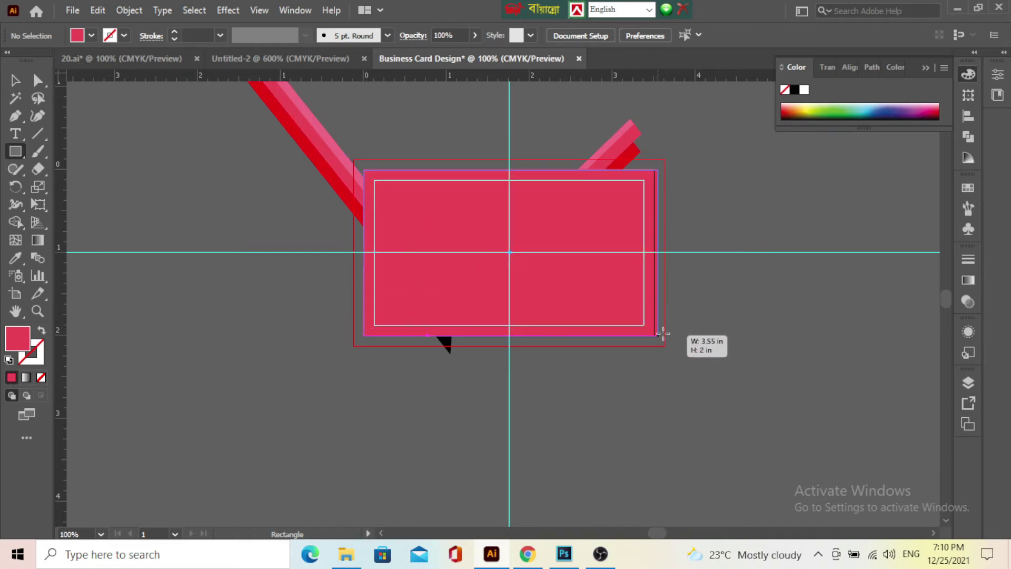
{"action": "left_click_drag", "start_coordinate": [655, 331], "coordinate": [658, 335]}
{"action": "scroll", "coordinate": [621, 273], "scroll_direction": "up", "scroll_amount": 2}
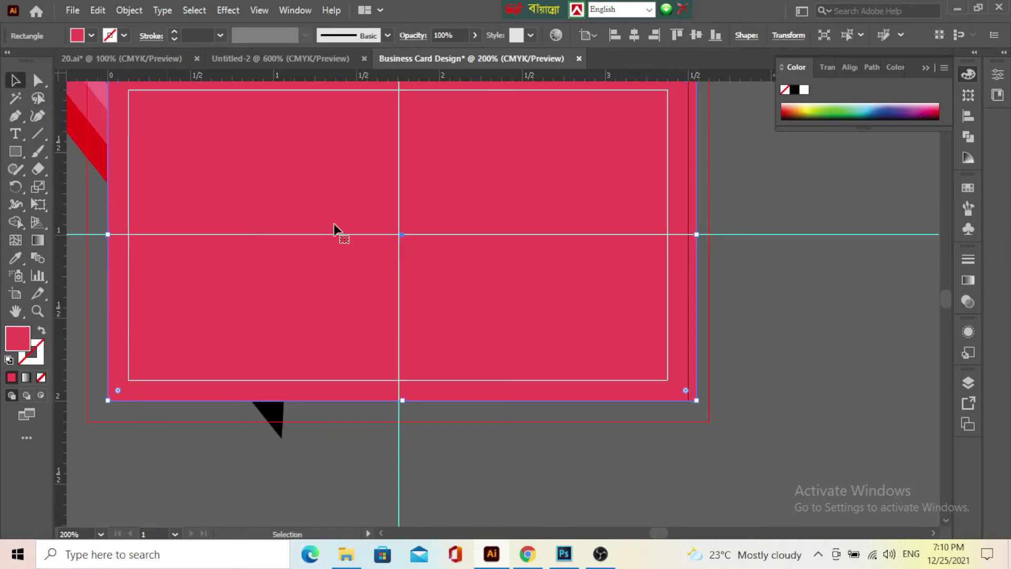
Select the new rectangle together with the chevron stripes.
{"action": "key", "text": "ctrl+minus"}
{"action": "key", "text": "ctrl+minus"}
{"action": "key", "text": "ctrl+minus"}
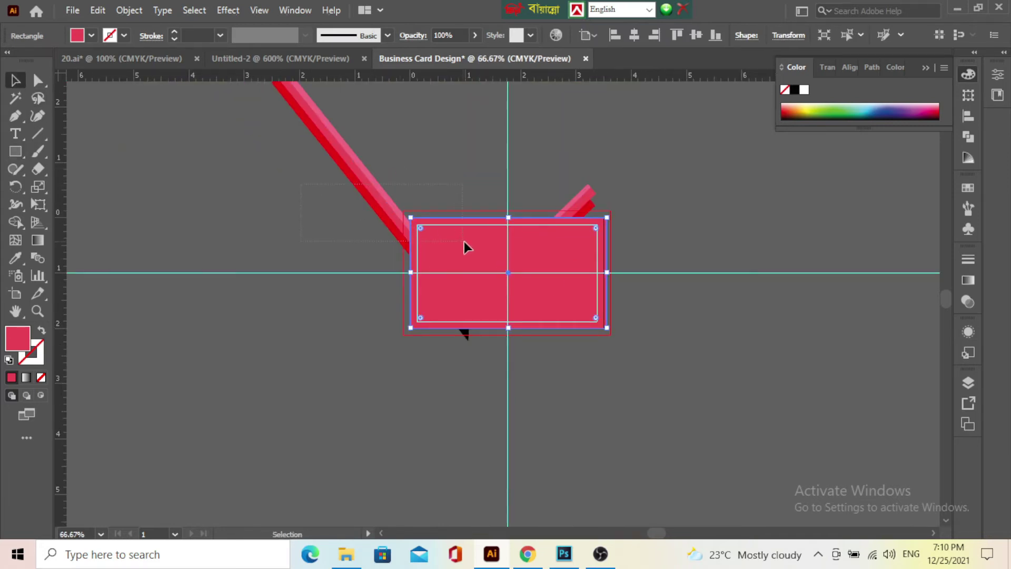
{"action": "left_click_drag", "start_coordinate": [301, 184], "coordinate": [464, 241]}
{"action": "scroll", "coordinate": [561, 320], "scroll_direction": "down", "scroll_amount": 2}
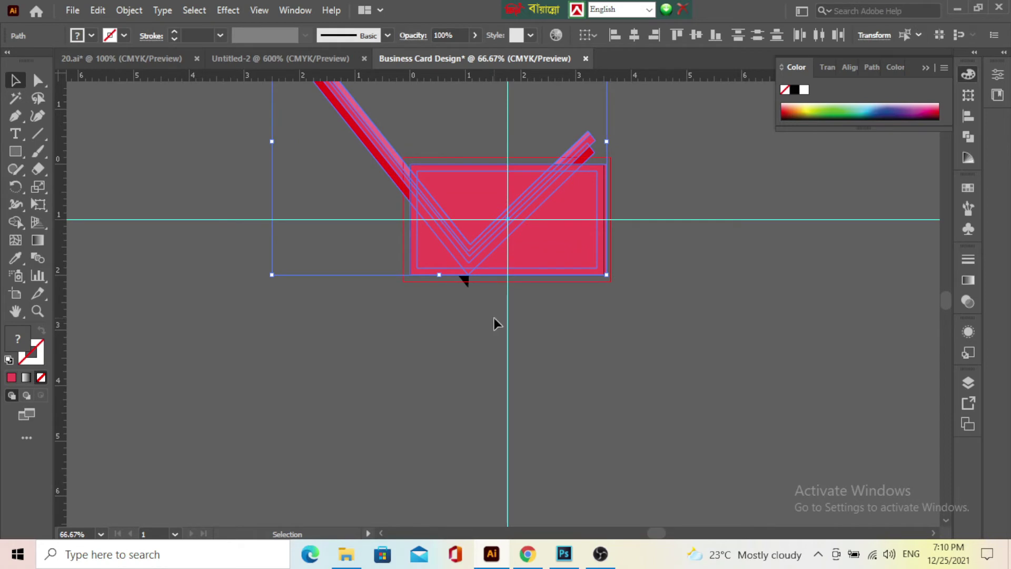
{"action": "key", "text": "ctrl+7"}
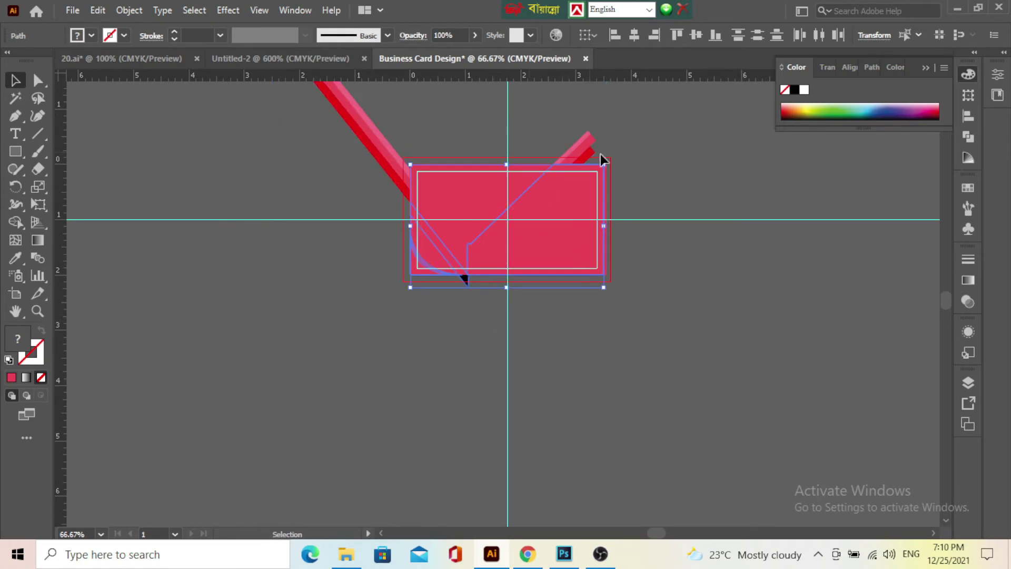
{"action": "left_click", "coordinate": [390, 191]}
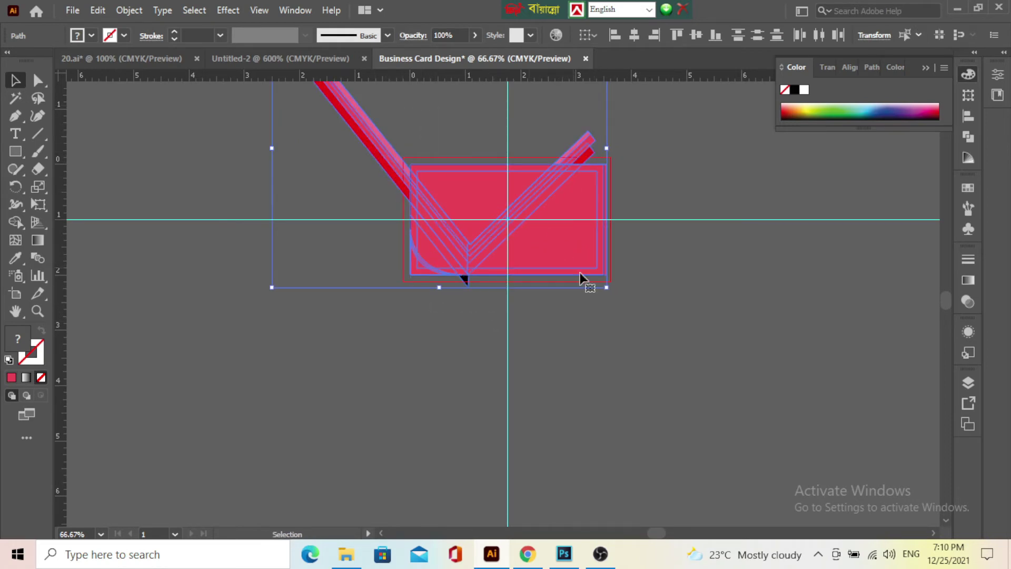
{"action": "scroll", "coordinate": [577, 278], "scroll_direction": "up", "scroll_amount": 1}
{"action": "right_click", "coordinate": [497, 237]}
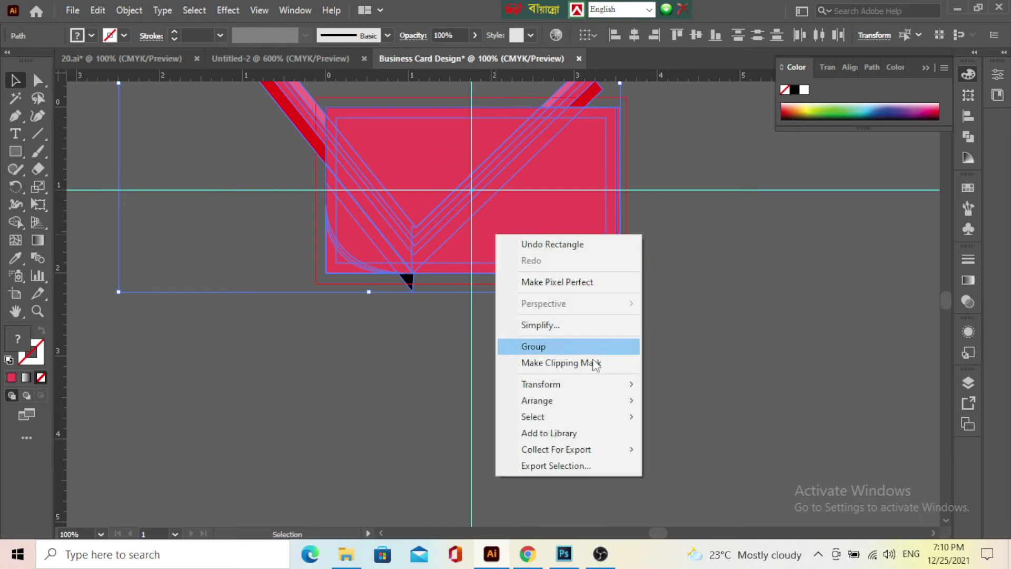
{"action": "left_click", "coordinate": [580, 363]}
{"action": "left_click", "coordinate": [601, 337]}
{"action": "scroll", "coordinate": [487, 348], "scroll_direction": "down", "scroll_amount": 2}
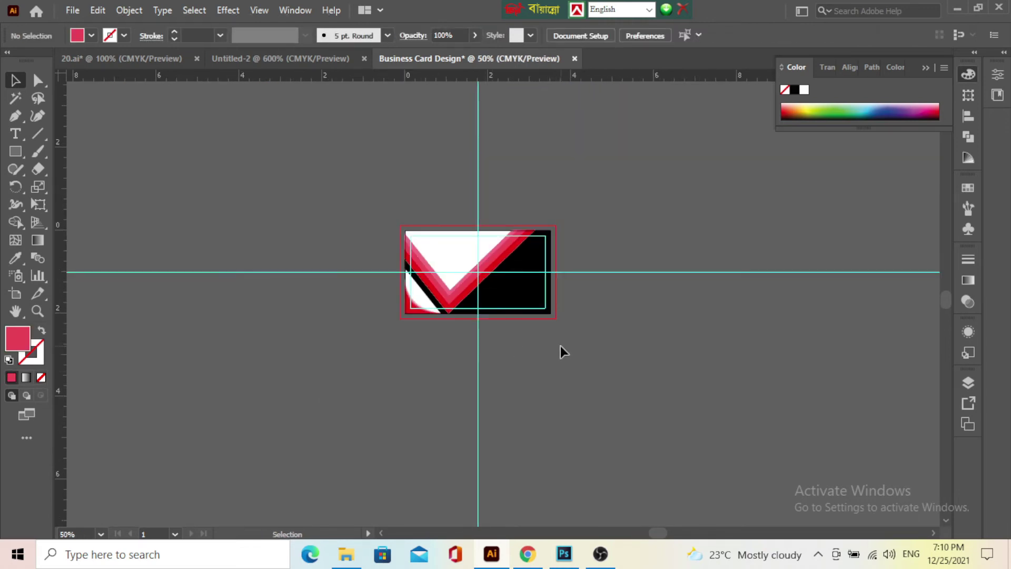
{"action": "scroll", "coordinate": [485, 316], "scroll_direction": "up", "scroll_amount": 2}
{"action": "scroll", "coordinate": [371, 345], "scroll_direction": "up", "scroll_amount": 2}
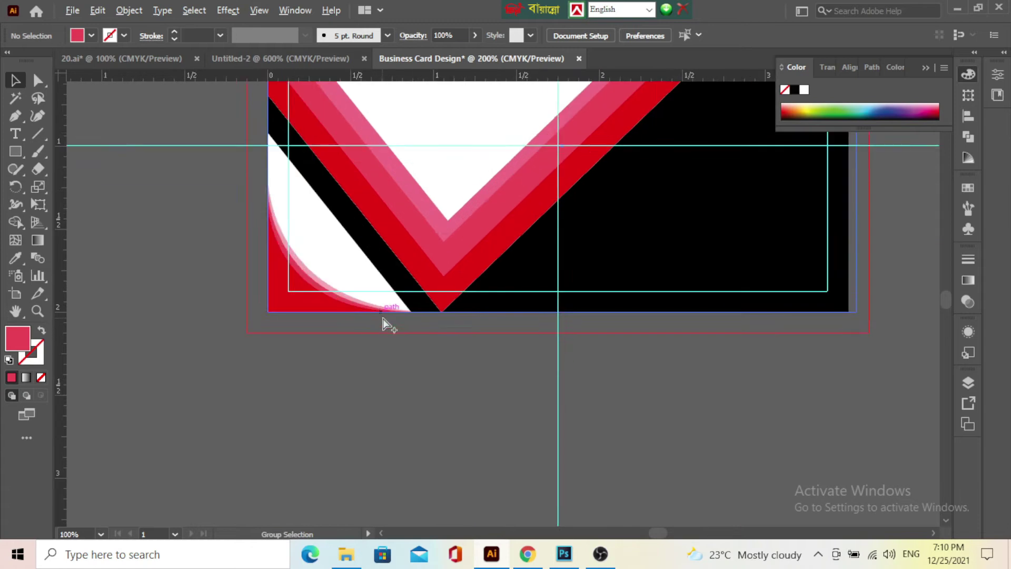
{"action": "scroll", "coordinate": [384, 323], "scroll_direction": "up", "scroll_amount": 1}
{"action": "scroll", "coordinate": [439, 316], "scroll_direction": "up", "scroll_amount": 2}
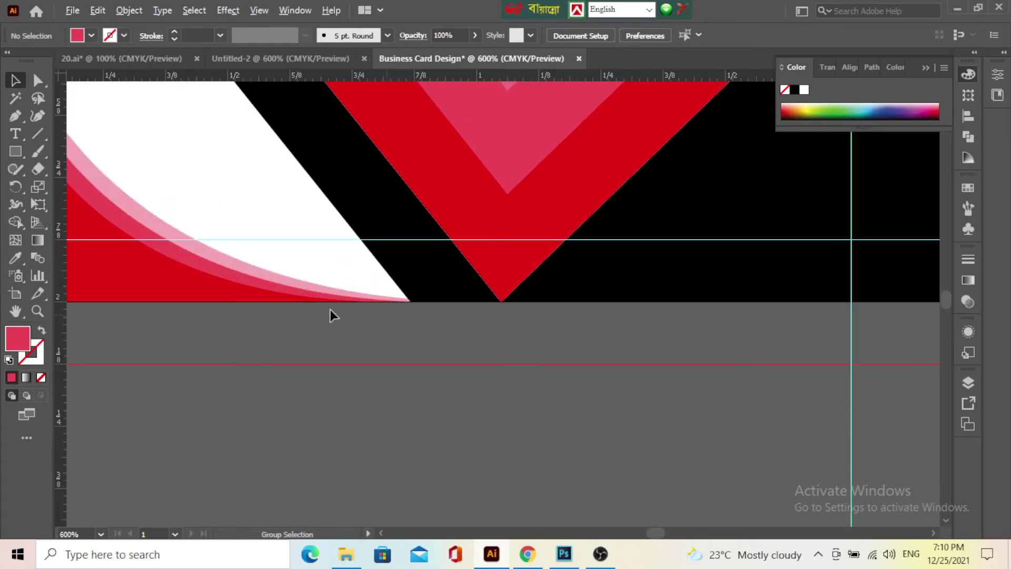
{"action": "left_click", "coordinate": [278, 301]}
{"action": "scroll", "coordinate": [283, 302], "scroll_direction": "down", "scroll_amount": 3}
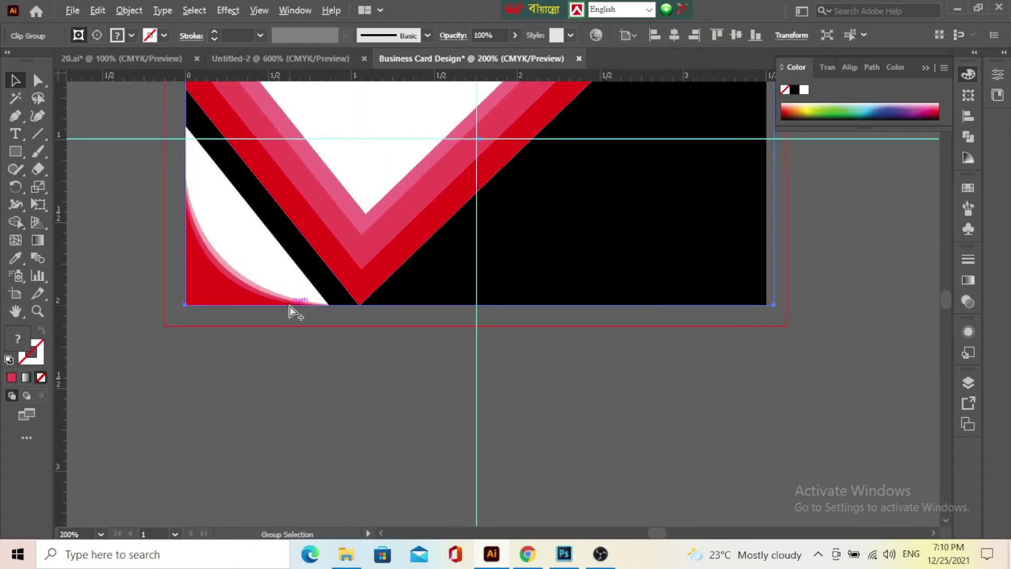
{"action": "right_click", "coordinate": [237, 293]}
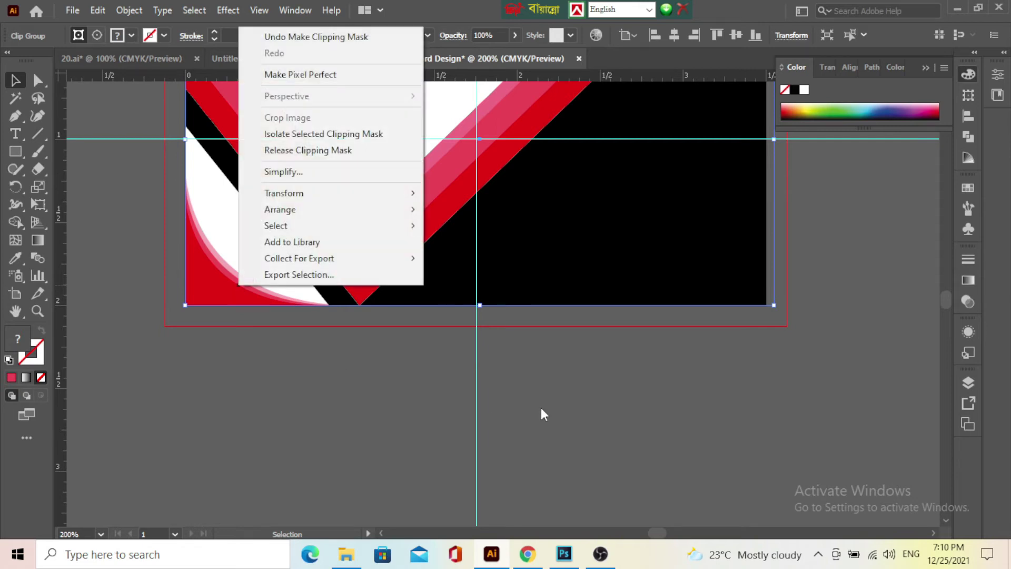
{"action": "left_click", "coordinate": [646, 407]}
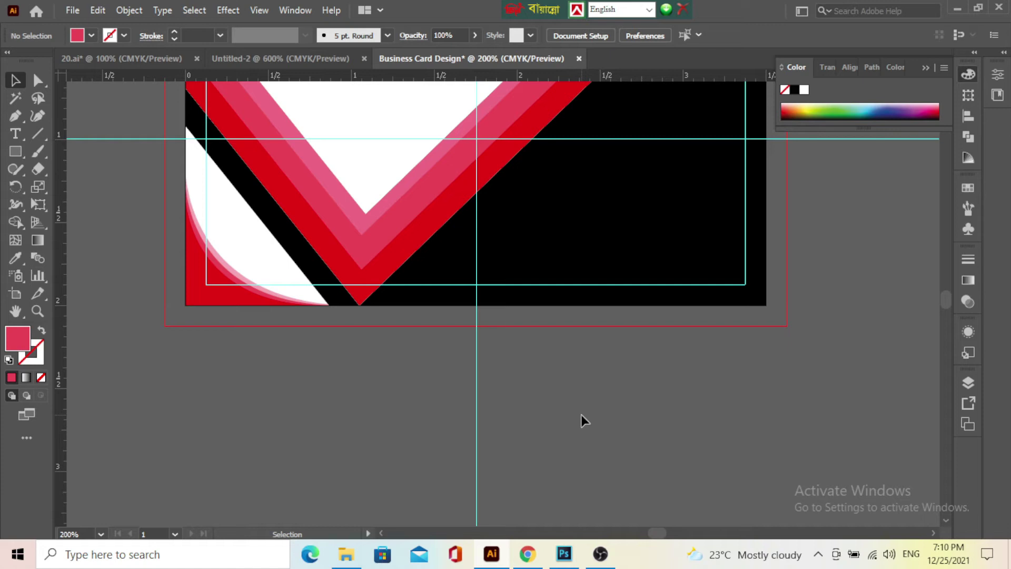
{"action": "key", "text": "ctrl+z"}
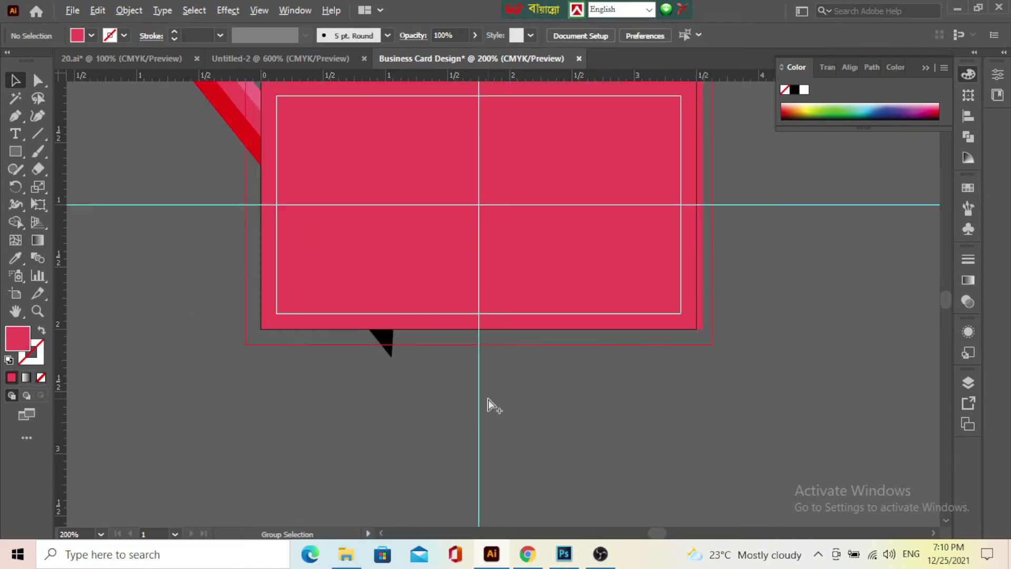
Marquee-select the stripes together with the card rectangles.
{"action": "scroll", "coordinate": [486, 335], "scroll_direction": "down", "scroll_amount": 2}
{"action": "left_click", "coordinate": [430, 292]}
{"action": "left_click", "coordinate": [195, 150]}
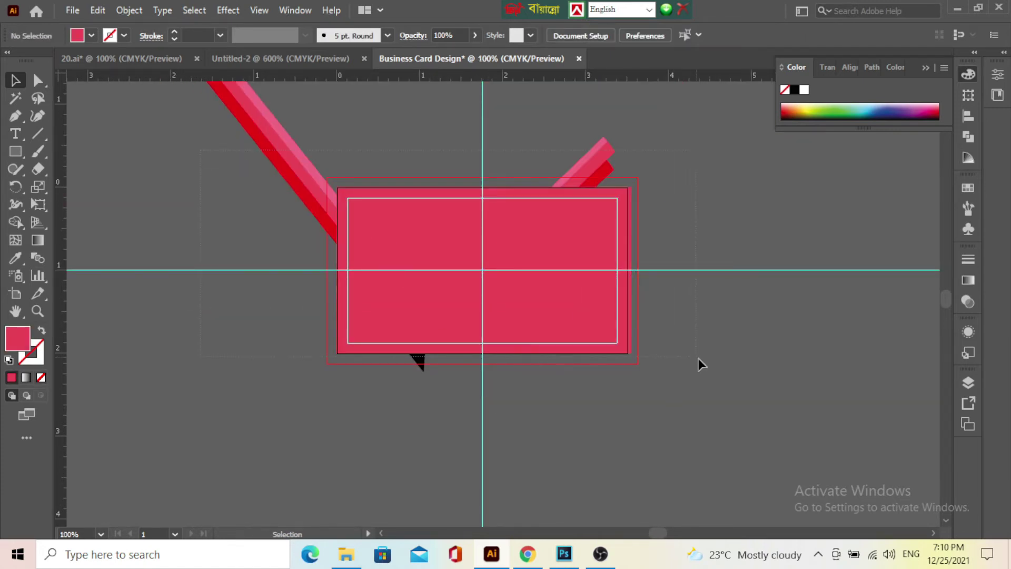
{"action": "left_click_drag", "start_coordinate": [698, 359], "coordinate": [334, 186]}
With Shape Builder, delete the left and top-right stripe overhangs and the black triangle below.
{"action": "left_click", "coordinate": [15, 222]}
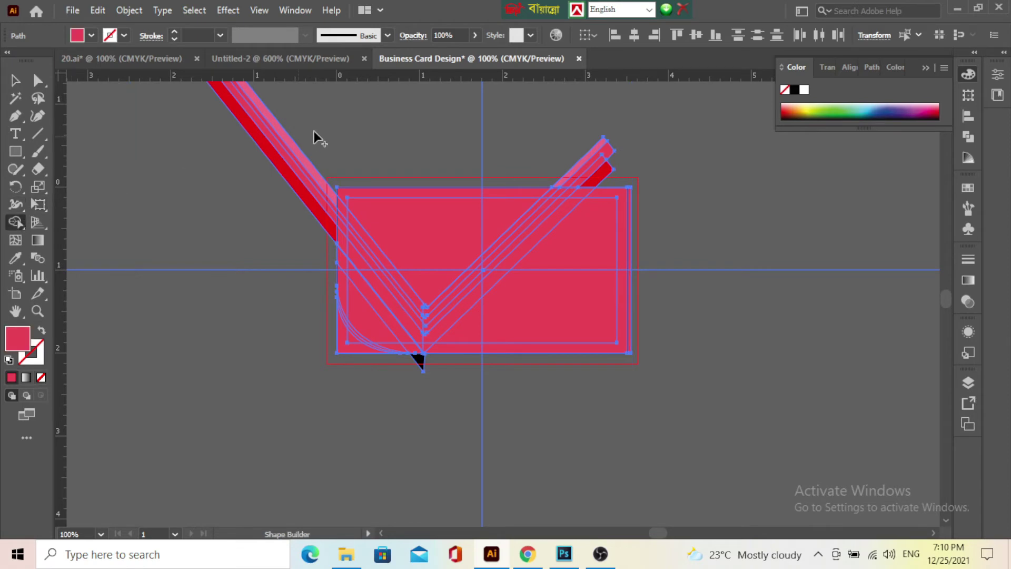
{"action": "left_click_drag", "start_coordinate": [316, 140], "coordinate": [241, 181]}
{"action": "left_click", "coordinate": [590, 170], "text": "alt"}
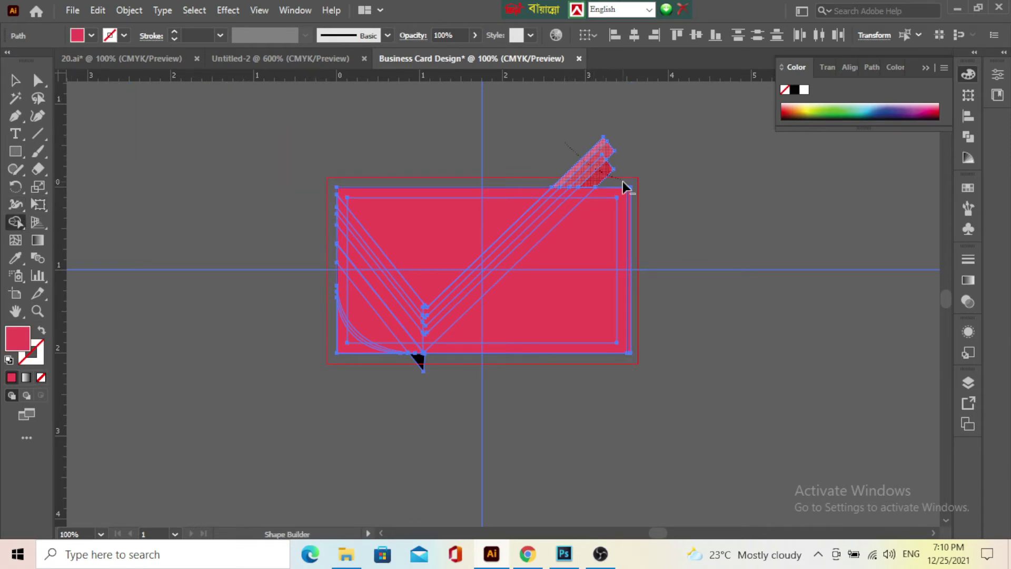
{"action": "scroll", "coordinate": [426, 306], "scroll_direction": "up", "scroll_amount": 4}
{"action": "left_click", "coordinate": [406, 238], "text": "alt"}
{"action": "scroll", "coordinate": [444, 219], "scroll_direction": "up", "scroll_amount": 3}
{"action": "scroll", "coordinate": [408, 254], "scroll_direction": "up", "scroll_amount": 3}
{"action": "scroll", "coordinate": [416, 274], "scroll_direction": "down", "scroll_amount": 4}
{"action": "scroll", "coordinate": [433, 288], "scroll_direction": "down", "scroll_amount": 4}
{"action": "scroll", "coordinate": [442, 295], "scroll_direction": "down", "scroll_amount": 4}
{"action": "scroll", "coordinate": [515, 301], "scroll_direction": "up", "scroll_amount": 3}
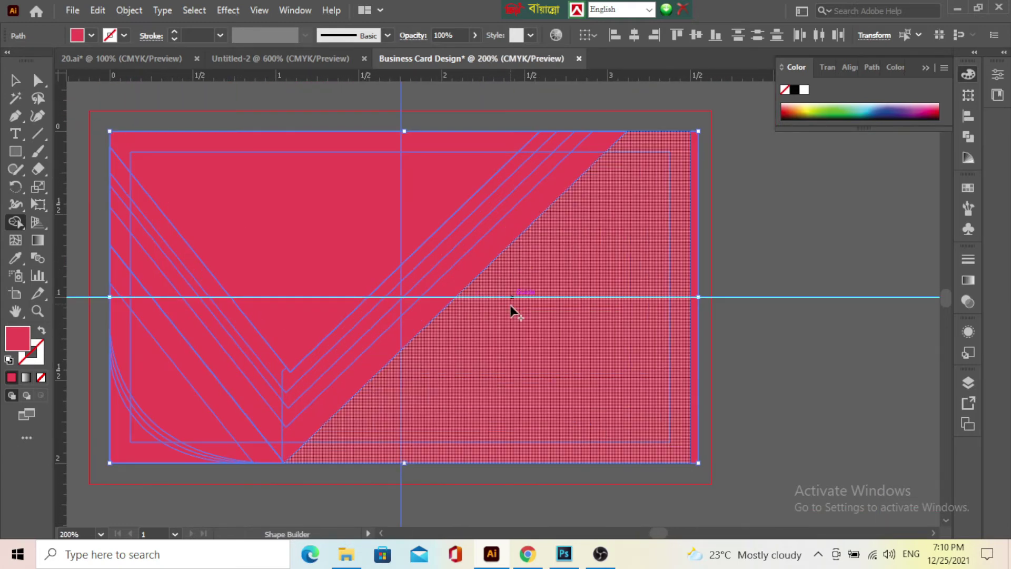
Return to the Selection tool and inspect the trimmed card artwork.
{"action": "key", "text": "v"}
{"action": "left_click", "coordinate": [217, 97]}
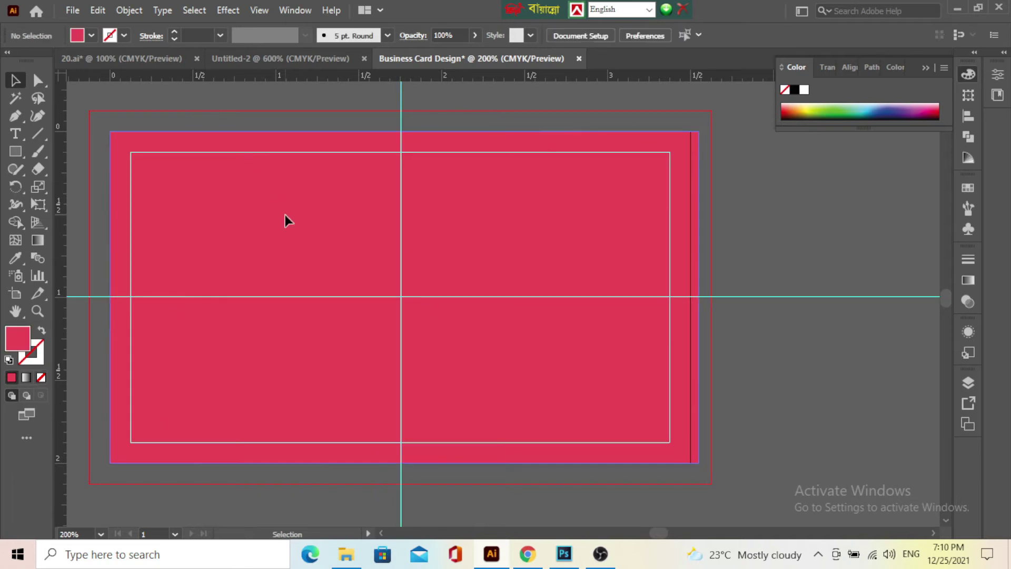
{"action": "scroll", "coordinate": [395, 378], "scroll_direction": "down", "scroll_amount": 3}
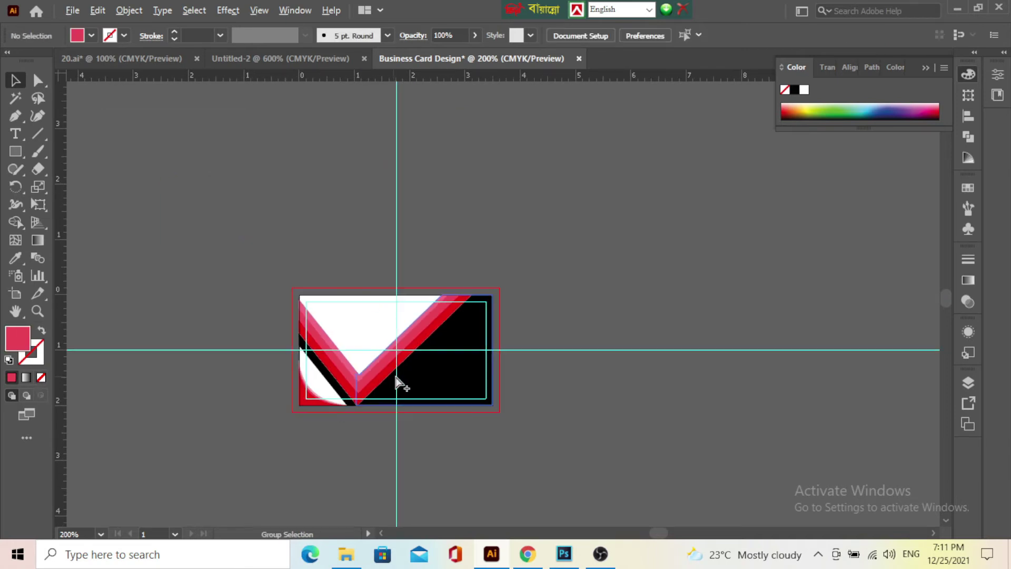
{"action": "scroll", "coordinate": [358, 416], "scroll_direction": "up", "scroll_amount": 3}
{"action": "left_click", "coordinate": [360, 346]}
{"action": "left_click", "coordinate": [489, 400]}
{"action": "scroll", "coordinate": [528, 405], "scroll_direction": "down", "scroll_amount": 3}
{"action": "left_click_drag", "start_coordinate": [529, 408], "coordinate": [456, 304]}
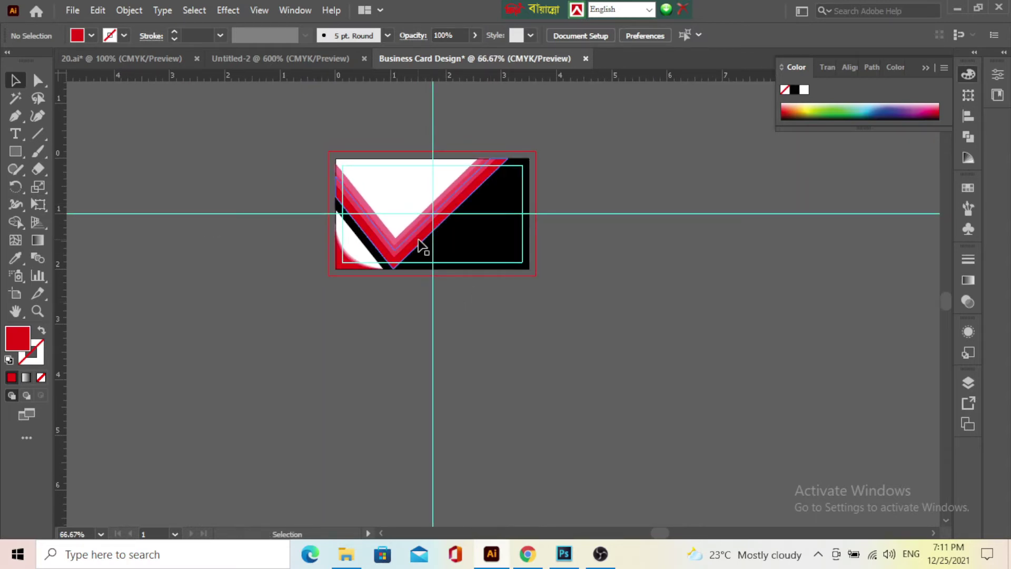
{"action": "scroll", "coordinate": [423, 221], "scroll_direction": "up", "scroll_amount": 2}
{"action": "scroll", "coordinate": [462, 377], "scroll_direction": "up", "scroll_amount": 3}
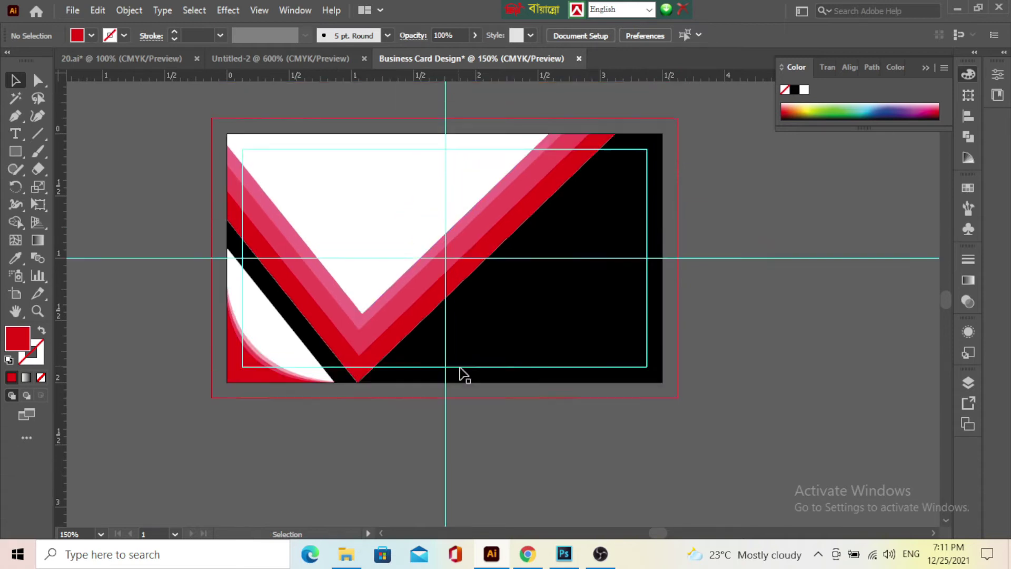
{"action": "scroll", "coordinate": [331, 210], "scroll_direction": "up", "scroll_amount": 2}
{"action": "left_click_drag", "start_coordinate": [356, 248], "coordinate": [432, 253]}
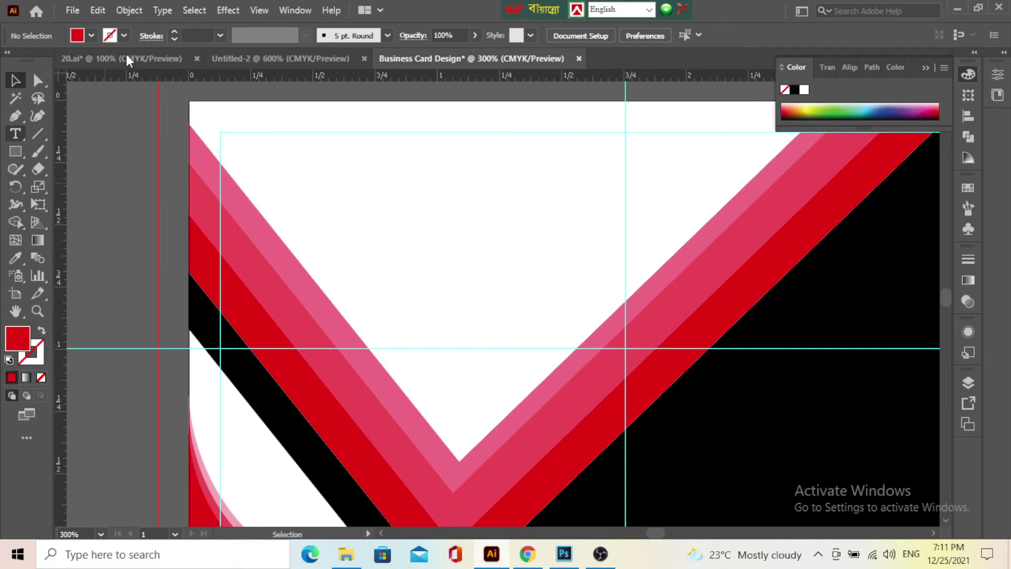
{"action": "key", "text": "ctrl+Tab"}
{"action": "key", "text": "t"}
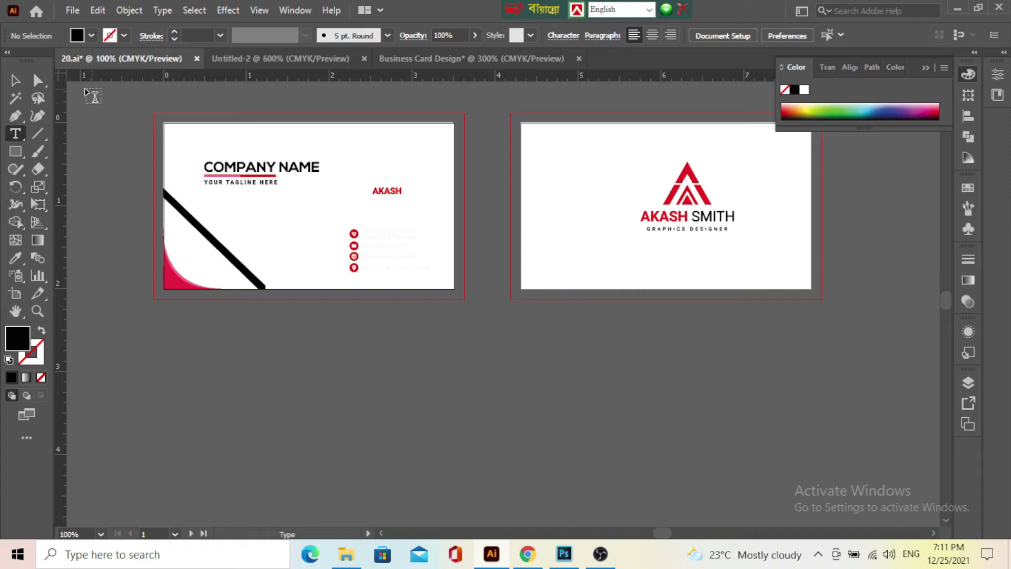
{"action": "left_click", "coordinate": [16, 80]}
{"action": "left_click", "coordinate": [265, 56]}
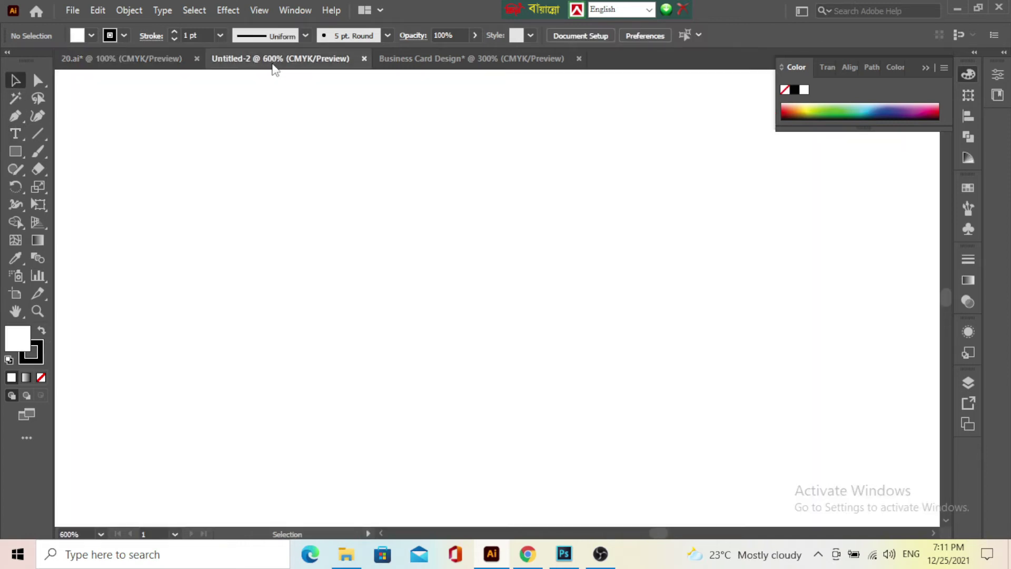
{"action": "left_click", "coordinate": [430, 64]}
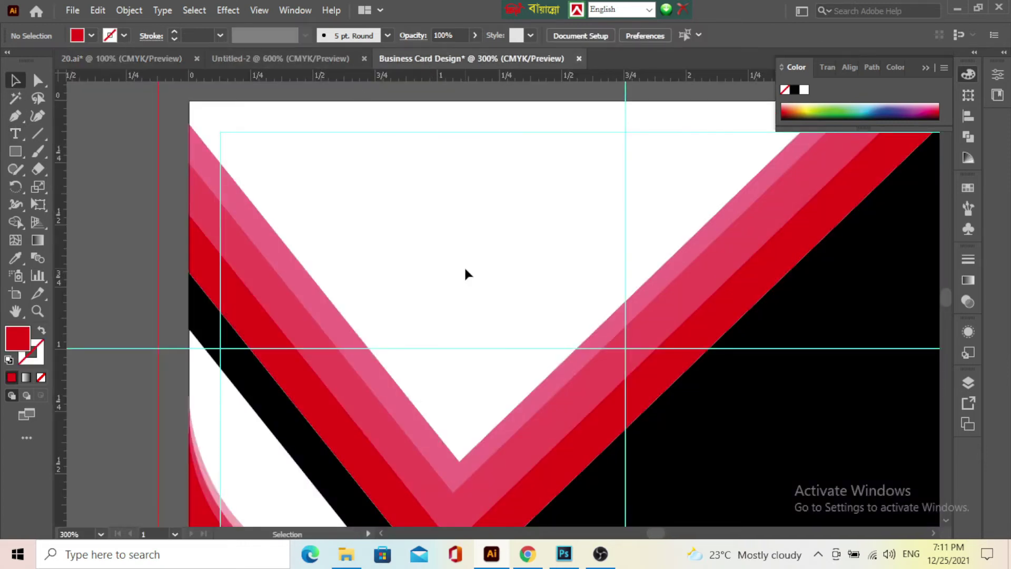
{"action": "scroll", "coordinate": [463, 266], "scroll_direction": "down", "scroll_amount": 3}
{"action": "scroll", "coordinate": [466, 265], "scroll_direction": "up", "scroll_amount": 4}
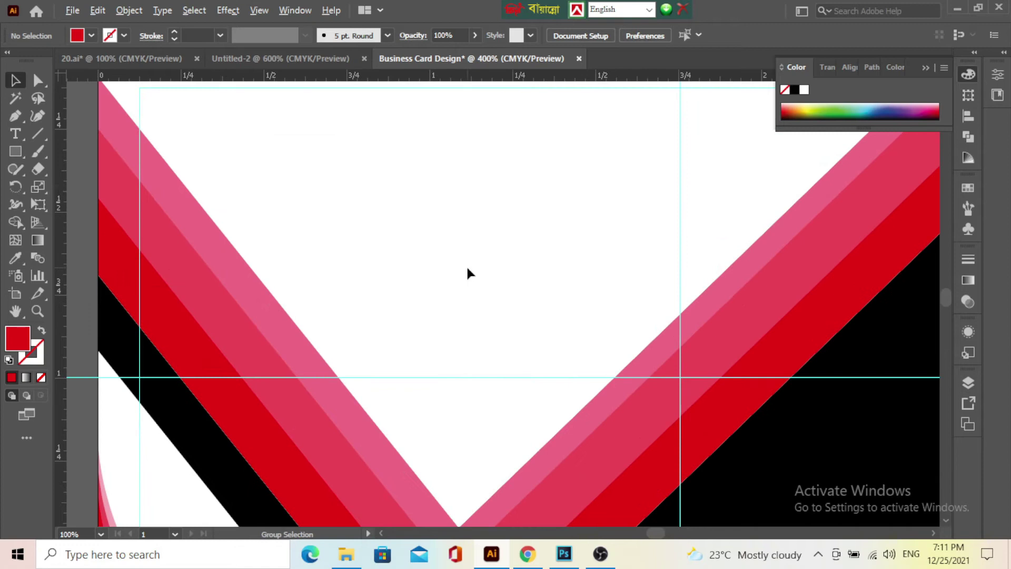
Type 'COMPANY NAME' in the white area above the chevron and move it toward the centre.
{"action": "left_click", "coordinate": [16, 134]}
{"action": "left_click", "coordinate": [319, 190]}
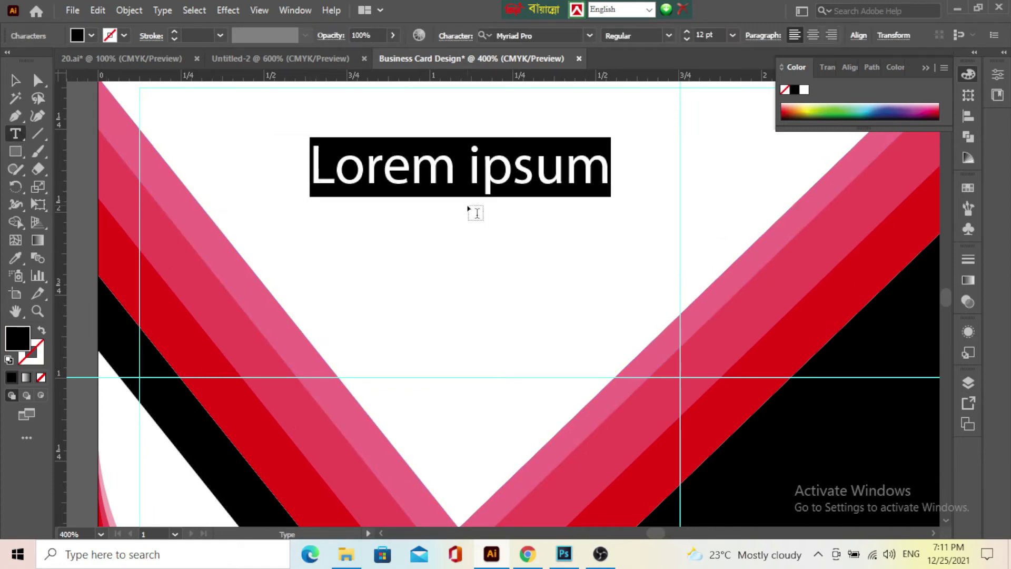
{"action": "type", "text": "COM"}
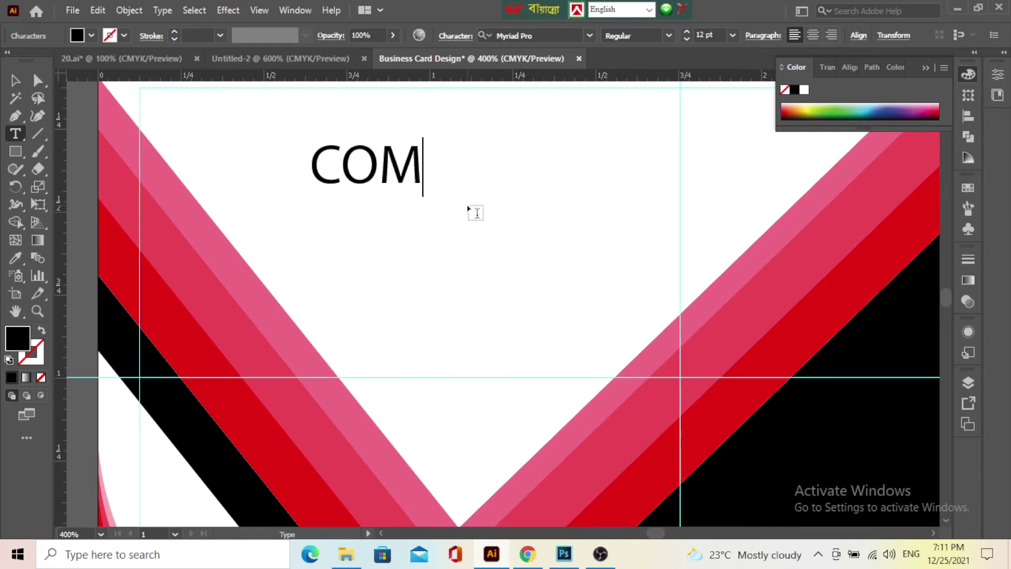
{"action": "type", "text": "PANY "}
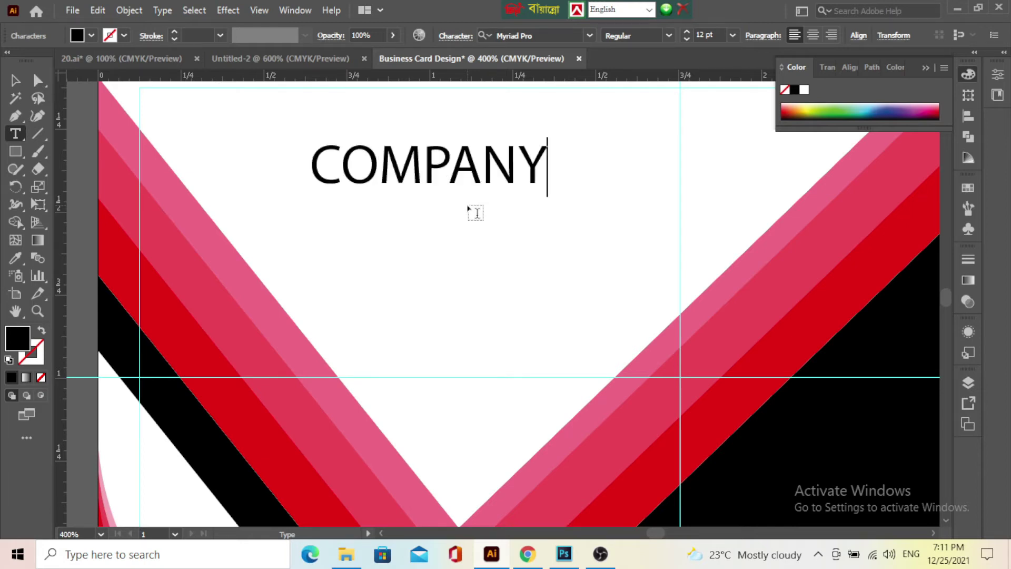
{"action": "type", "text": "NAM"}
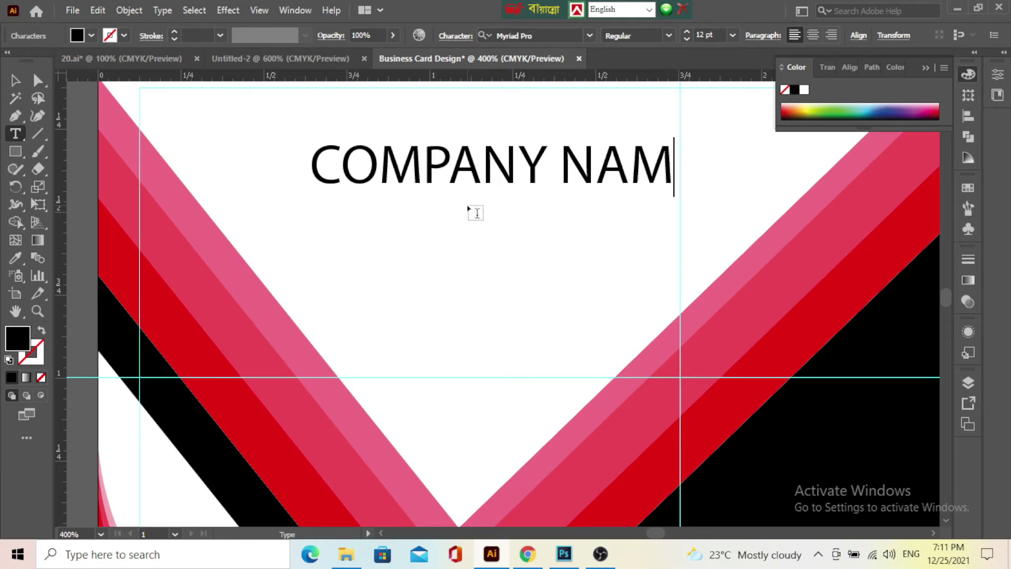
{"action": "type", "text": "E"}
{"action": "left_click", "coordinate": [15, 81]}
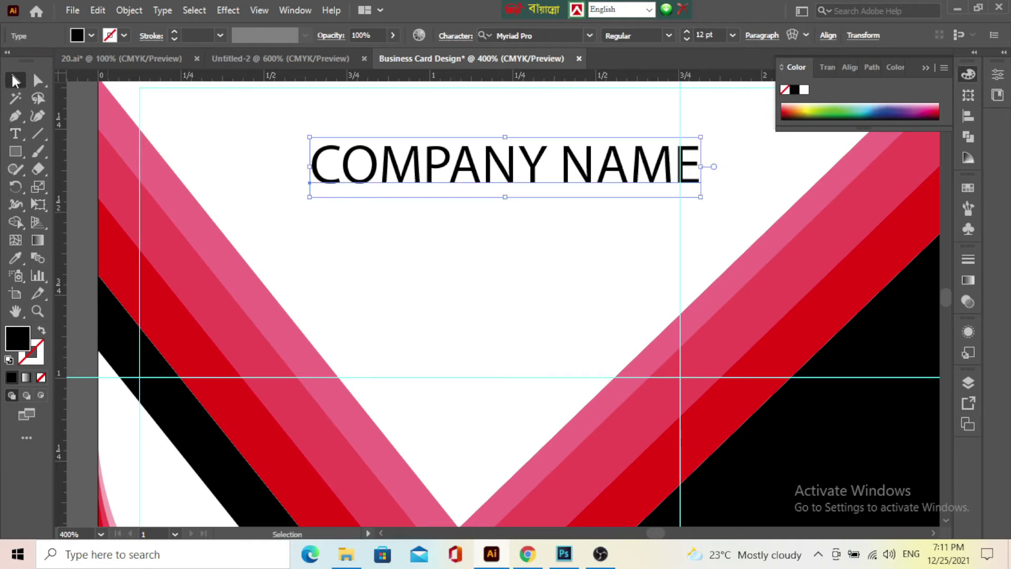
{"action": "left_click_drag", "start_coordinate": [487, 160], "coordinate": [442, 157]}
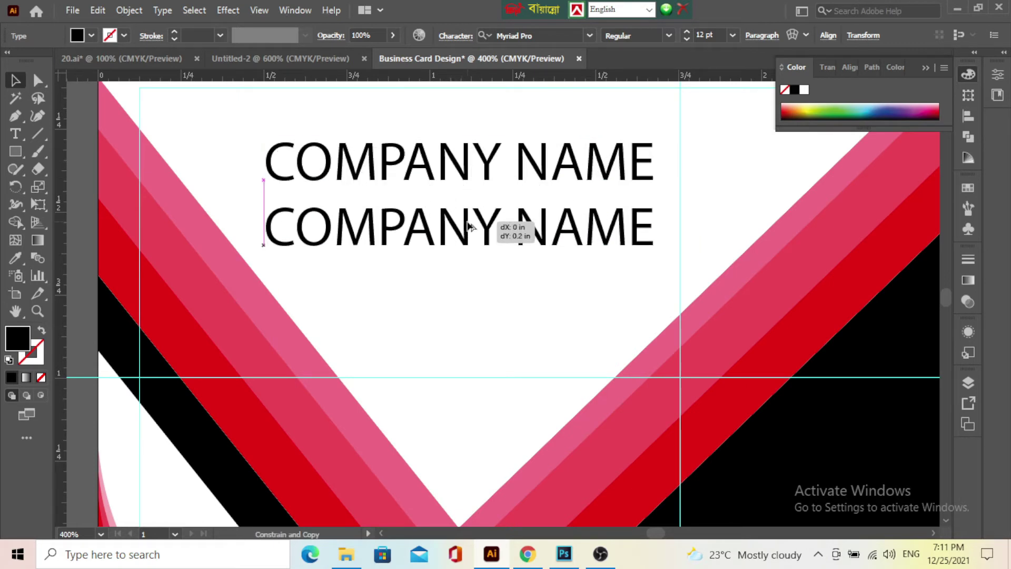
Copy the heading below, retype it as 'YOUR TAGLINE HERE', shrink it and centre it.
{"action": "left_click_drag", "start_coordinate": [452, 157], "coordinate": [470, 216]}
{"action": "double_click", "coordinate": [470, 216]}
{"action": "key", "text": "ctrl+a"}
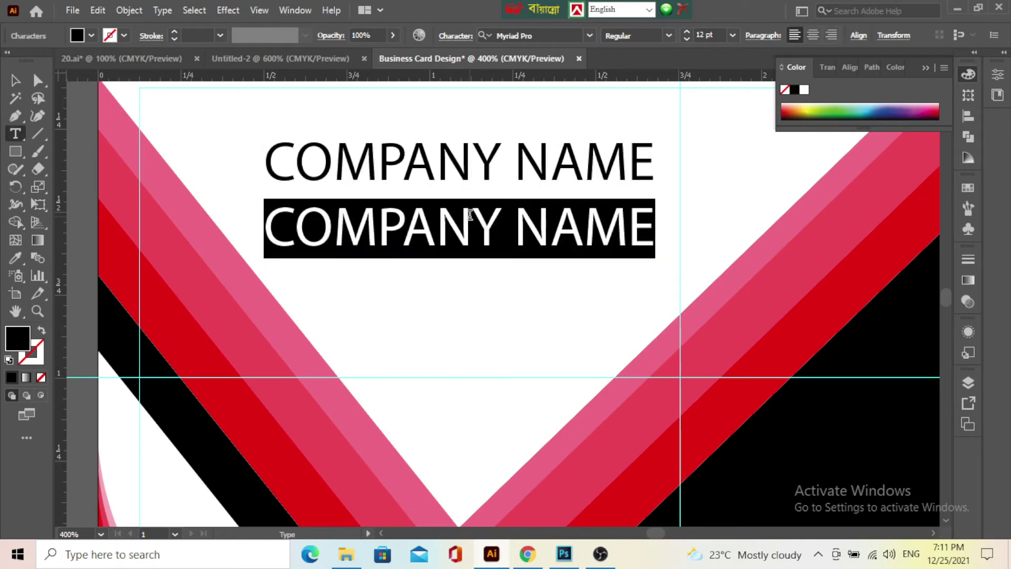
{"action": "type", "text": "YOUR TA"}
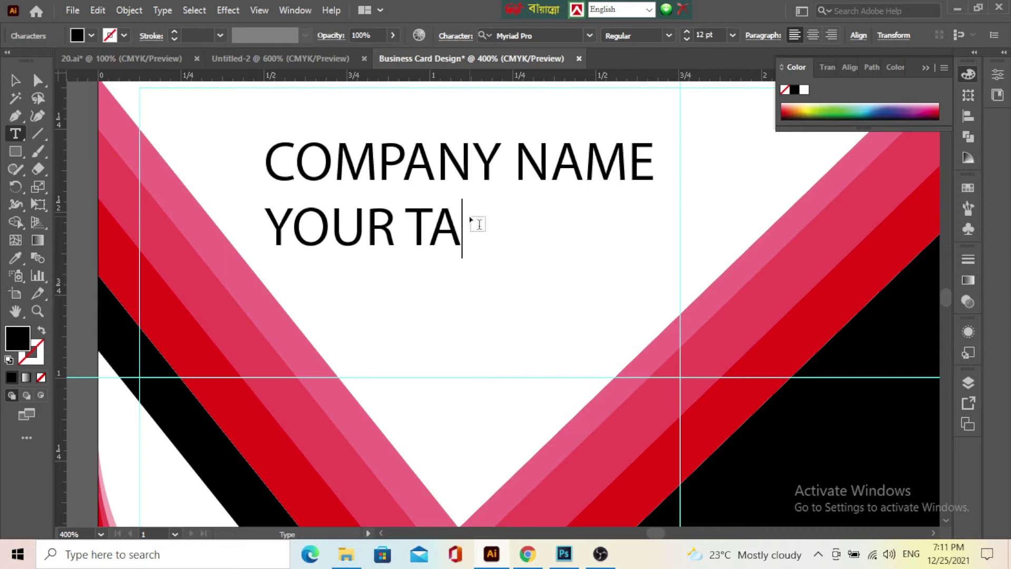
{"action": "type", "text": "GLINE H"}
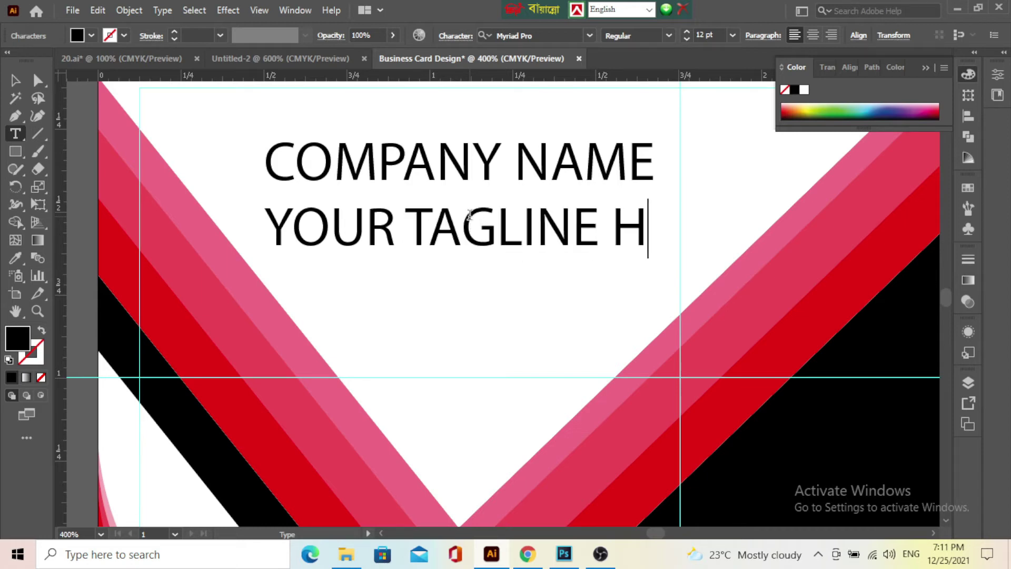
{"action": "type", "text": "ERE"}
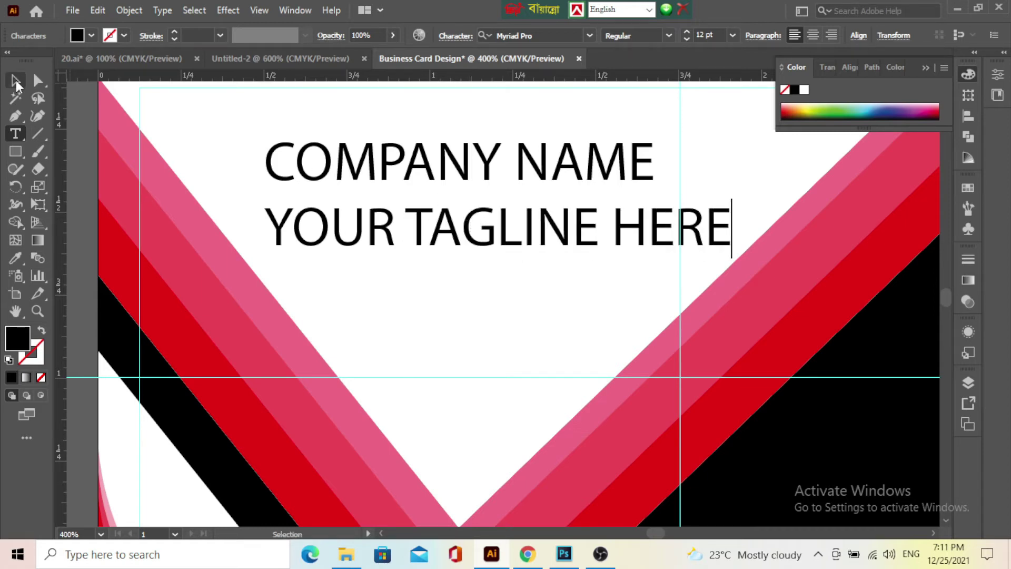
{"action": "left_click", "coordinate": [16, 80]}
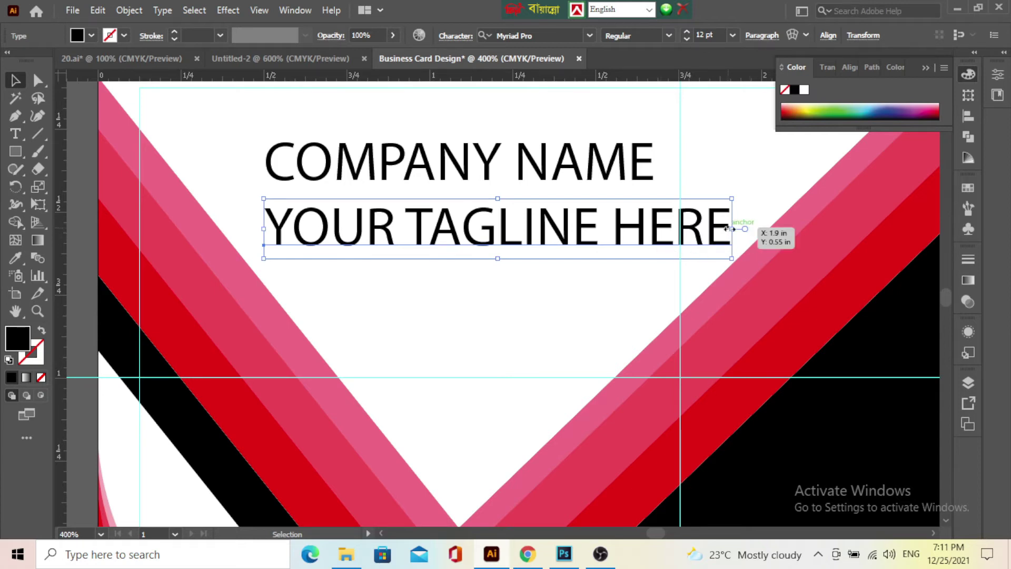
{"action": "left_click_drag", "start_coordinate": [732, 229], "coordinate": [474, 229]}
{"action": "left_click_drag", "start_coordinate": [389, 229], "coordinate": [473, 230]}
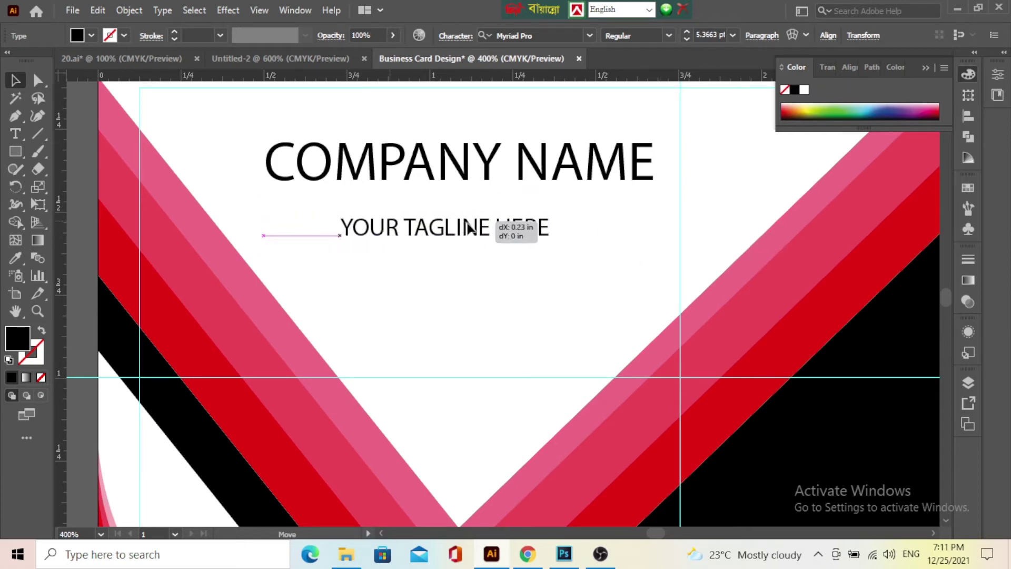
{"action": "left_click", "coordinate": [519, 292]}
Fit the card in view and compare it with the 20.ai reference document.
{"action": "key", "text": "ctrl+0"}
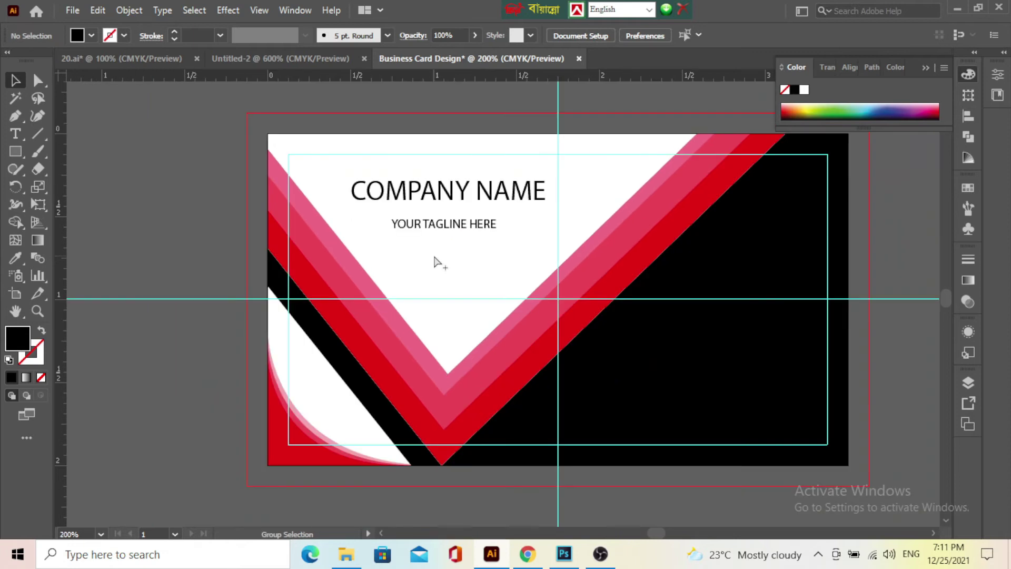
{"action": "scroll", "coordinate": [436, 260], "scroll_direction": "up", "scroll_amount": 5}
{"action": "left_click", "coordinate": [151, 61]}
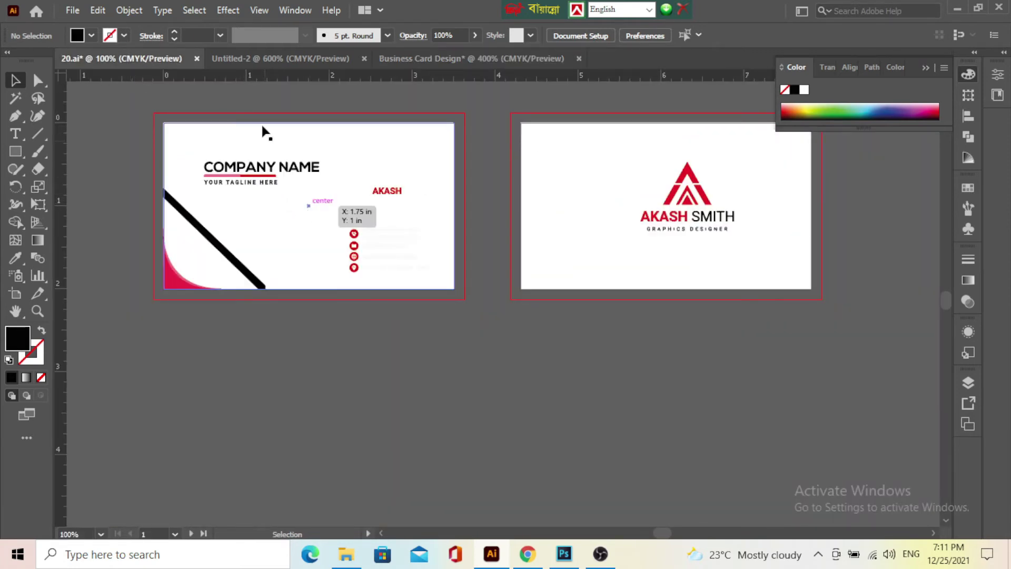
{"action": "left_click", "coordinate": [245, 53]}
{"action": "left_click", "coordinate": [153, 59]}
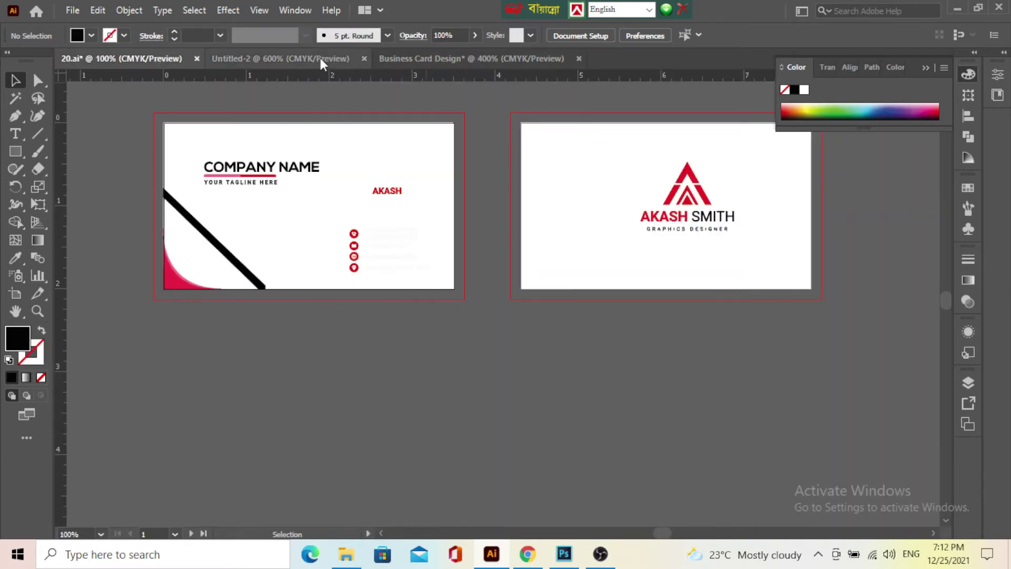
Close Untitled-2 and return to Business Card Design, selecting the COMPANY NAME text.
{"action": "left_click", "coordinate": [320, 58]}
{"action": "left_click", "coordinate": [364, 59]}
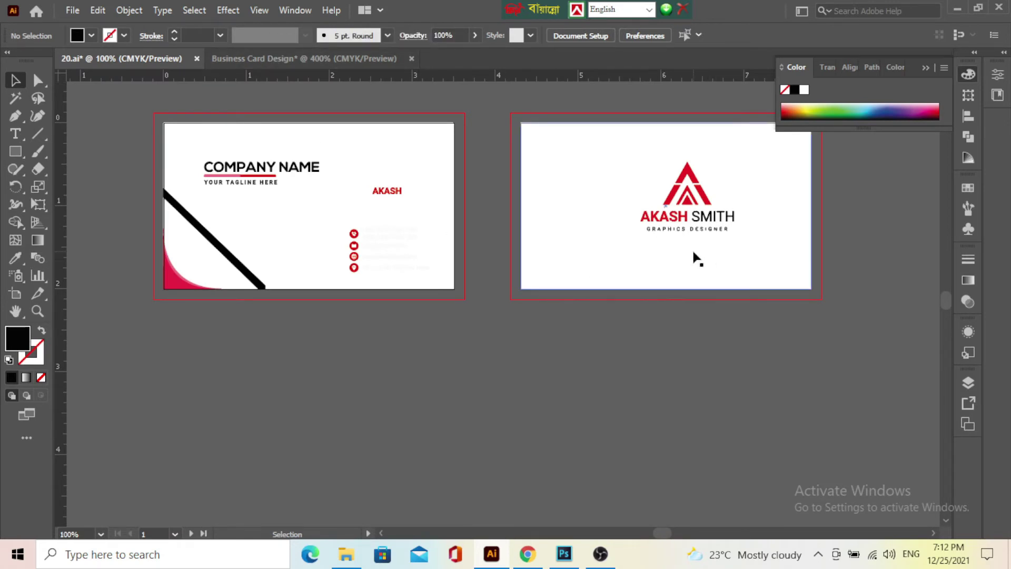
{"action": "left_click", "coordinate": [281, 58]}
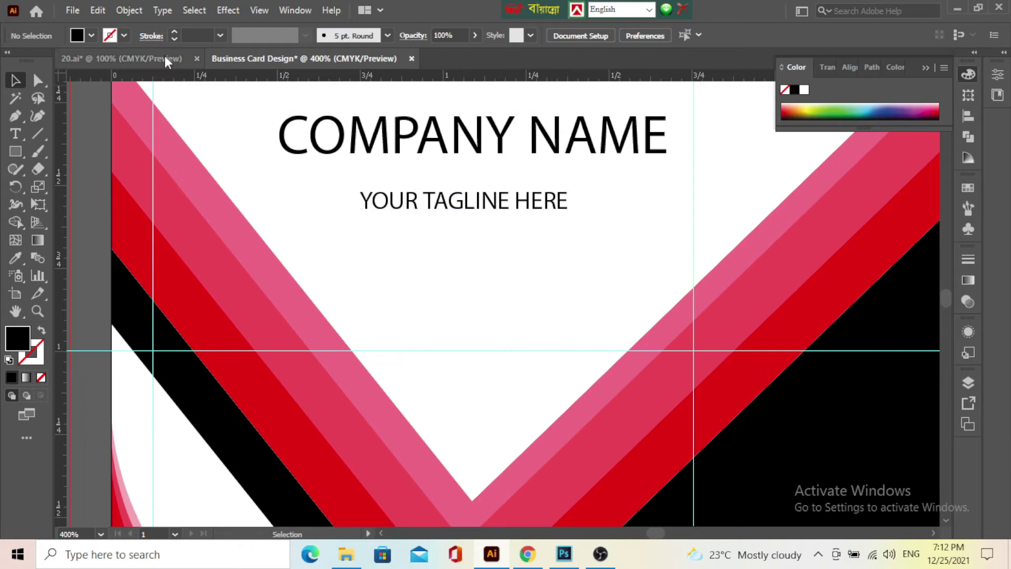
{"action": "left_click", "coordinate": [165, 58]}
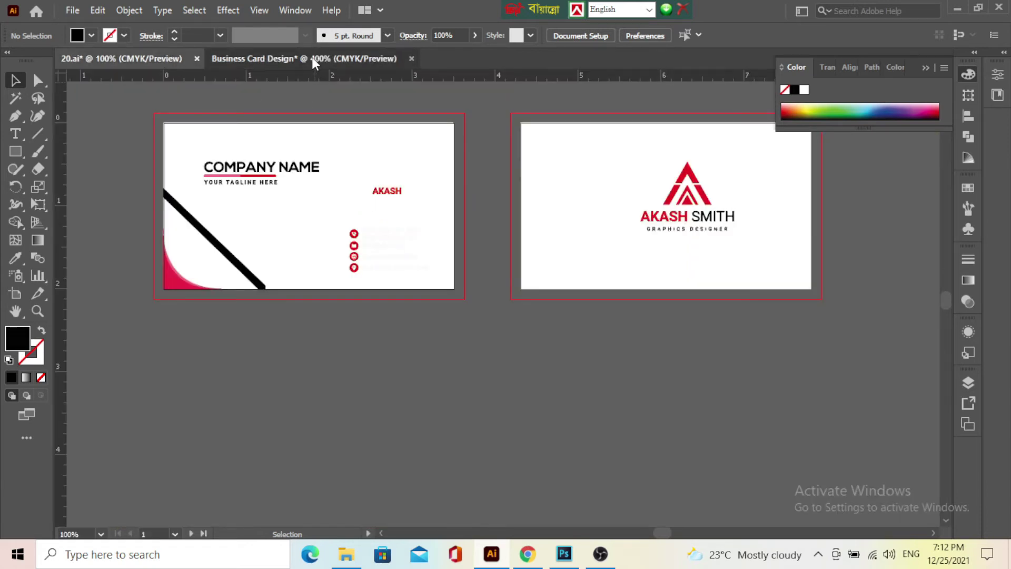
{"action": "left_click", "coordinate": [312, 58]}
{"action": "left_click", "coordinate": [387, 158]}
{"action": "scroll", "coordinate": [393, 156], "scroll_direction": "up", "scroll_amount": 1, "text": "alt"}
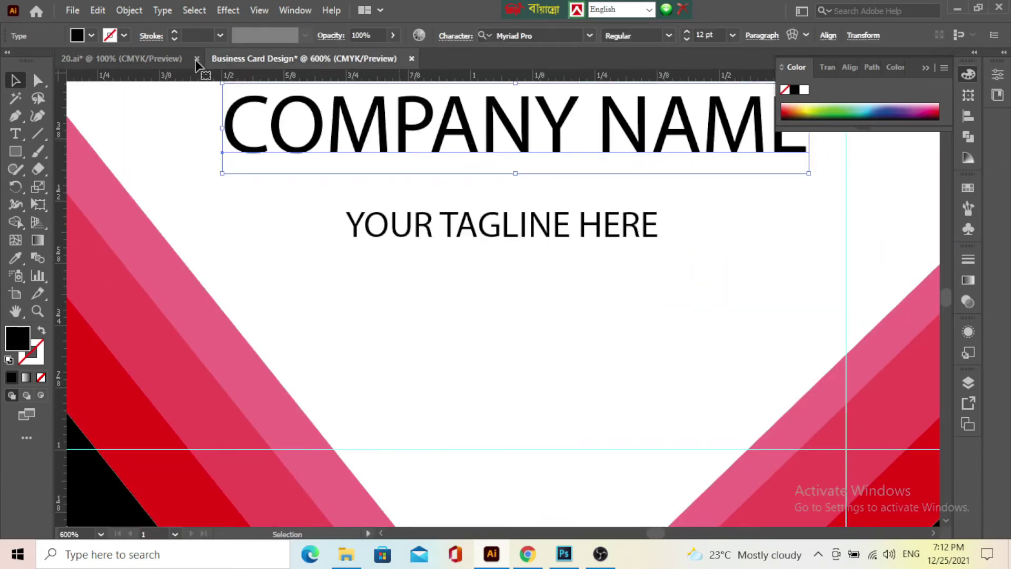
Set COMPANY NAME to Nexa Bold via the font field, then zoom in to check the heading.
{"action": "left_click", "coordinate": [519, 35]}
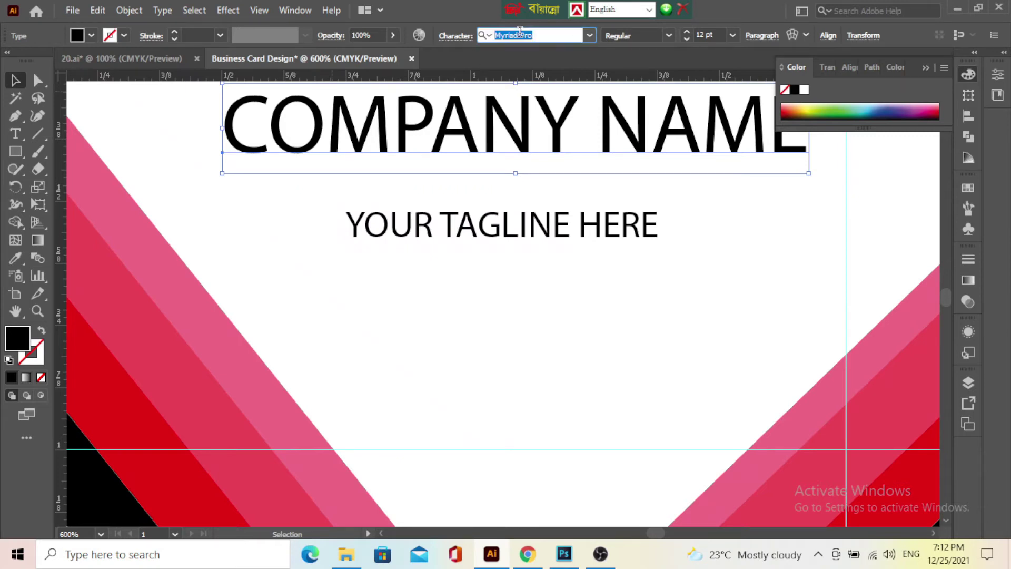
{"action": "type", "text": "NE"}
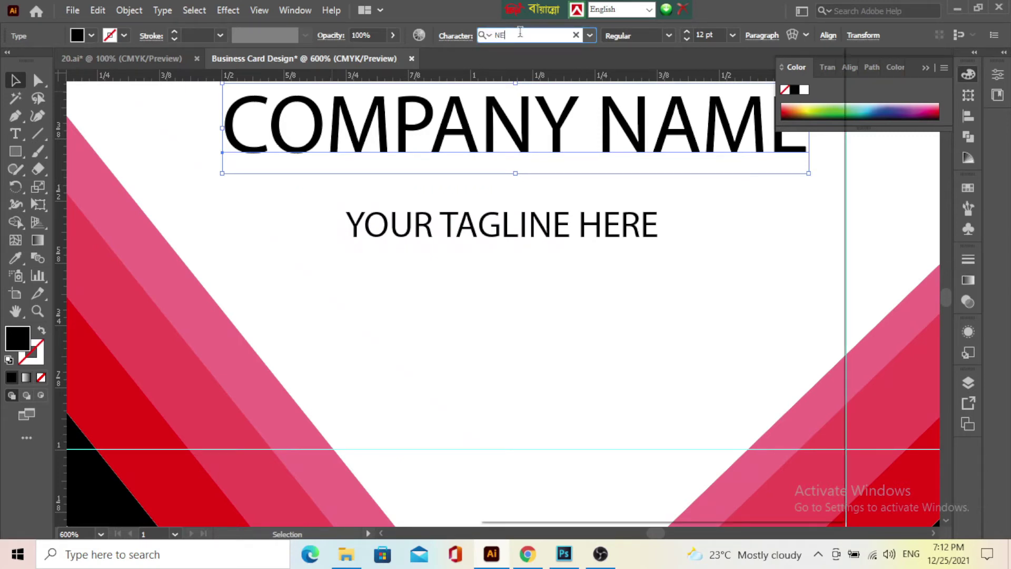
{"action": "key", "text": "Return"}
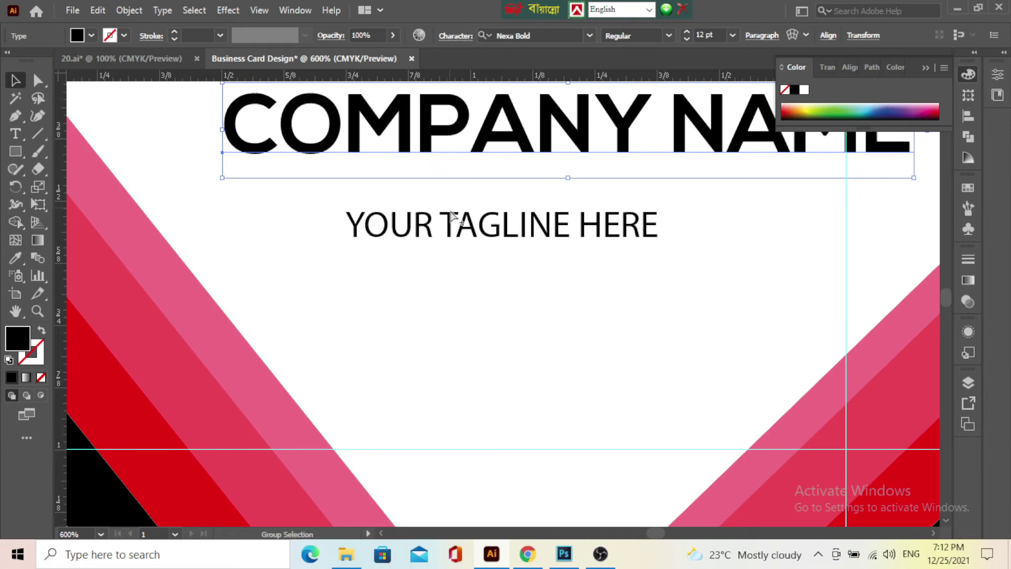
{"action": "key", "text": "ctrl+0"}
{"action": "key", "text": "ctrl+plus"}
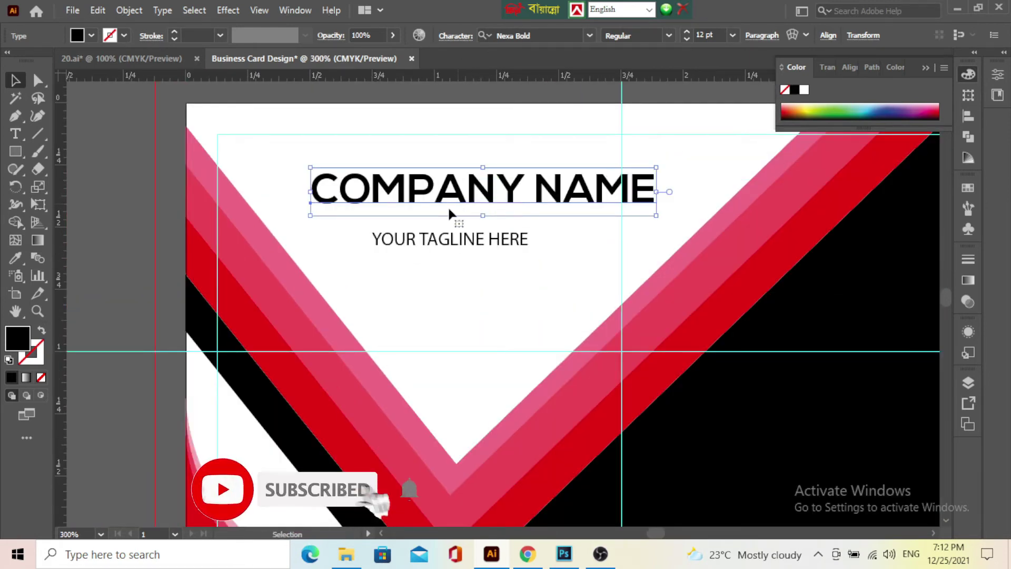
{"action": "key", "text": "ctrl+plus"}
{"action": "left_click", "coordinate": [448, 226]}
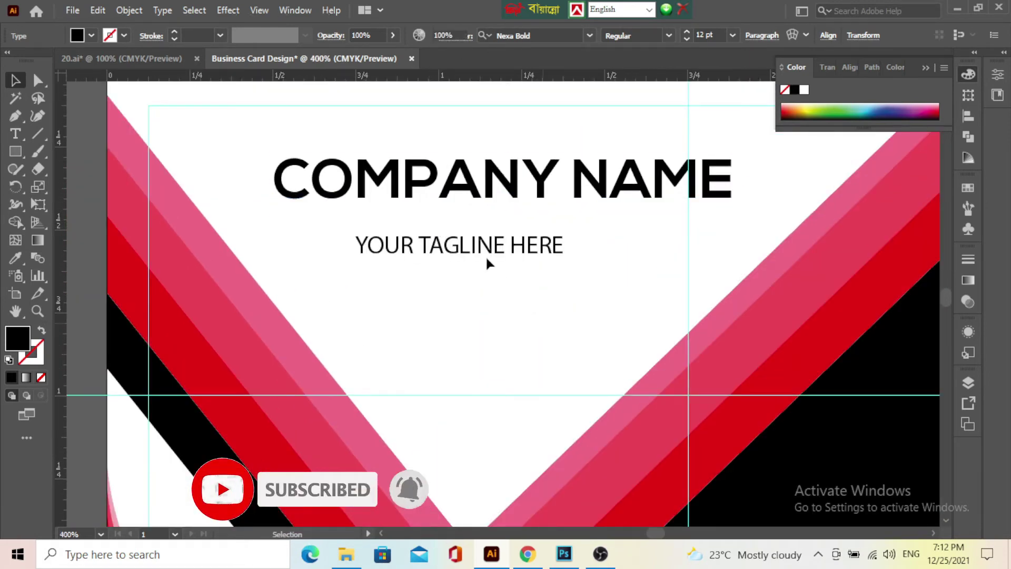
{"action": "left_click", "coordinate": [452, 194]}
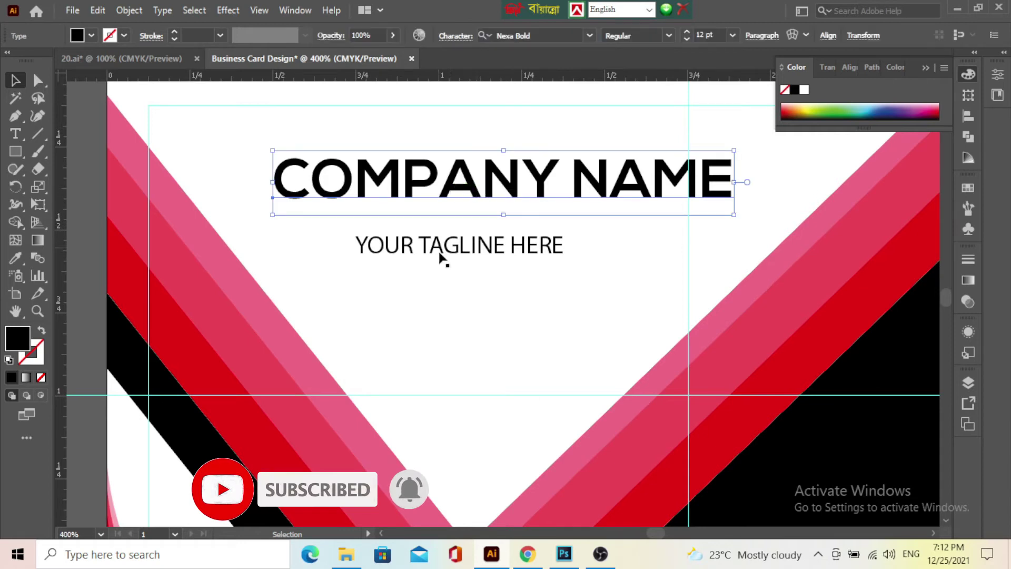
{"action": "left_click", "coordinate": [395, 223]}
{"action": "left_click", "coordinate": [310, 190]}
{"action": "left_click", "coordinate": [461, 240]}
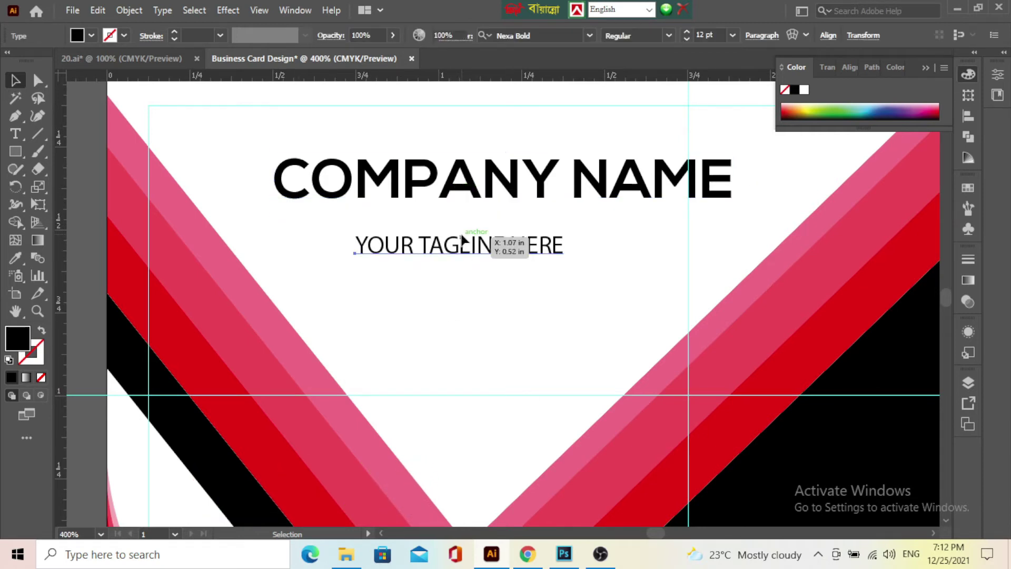
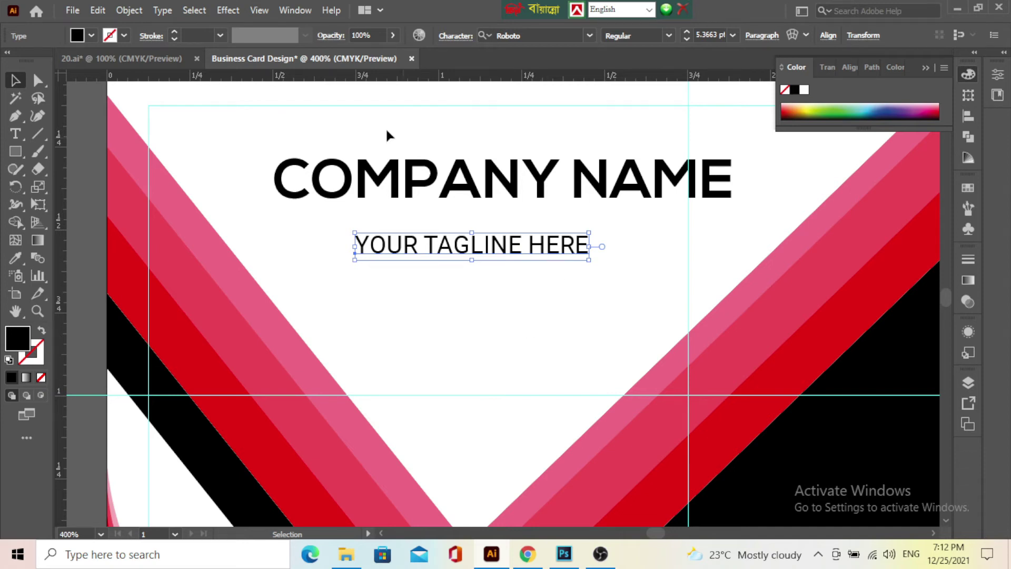
Make the tagline Medium weight with wider tracking, moved left under COMPANY NAME.
{"action": "left_click", "coordinate": [149, 66]}
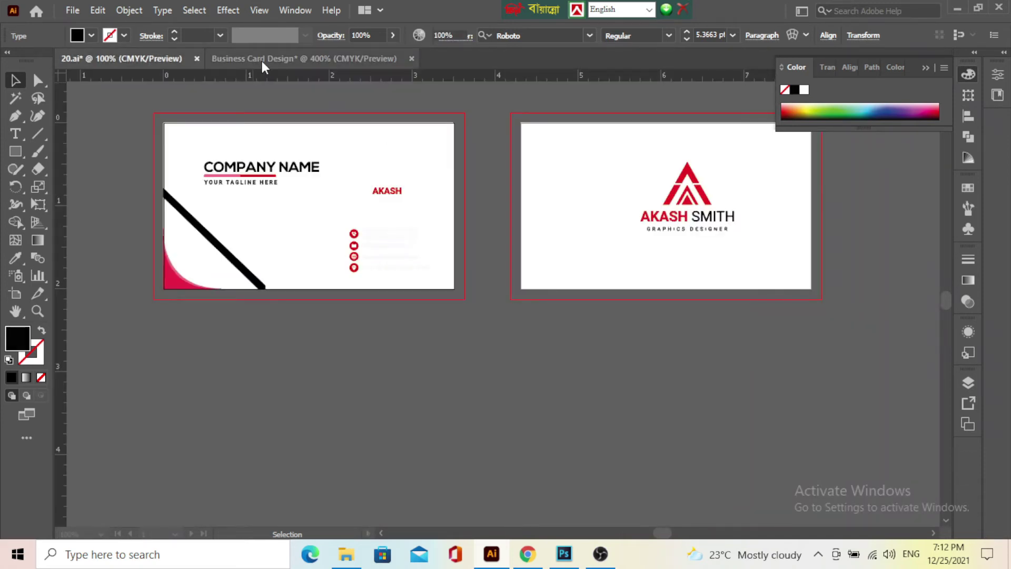
{"action": "left_click", "coordinate": [261, 59]}
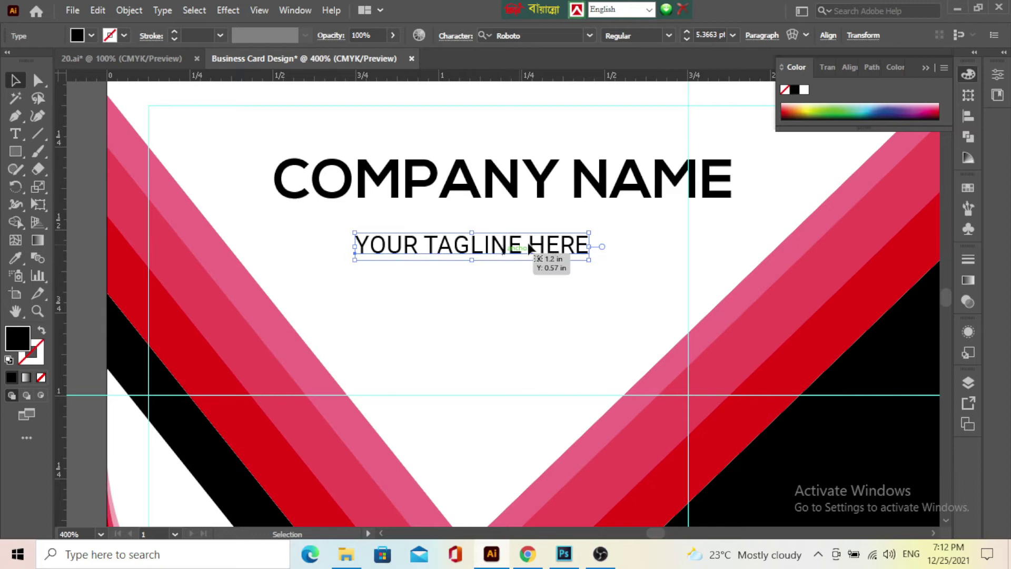
{"action": "left_click", "coordinate": [666, 37]}
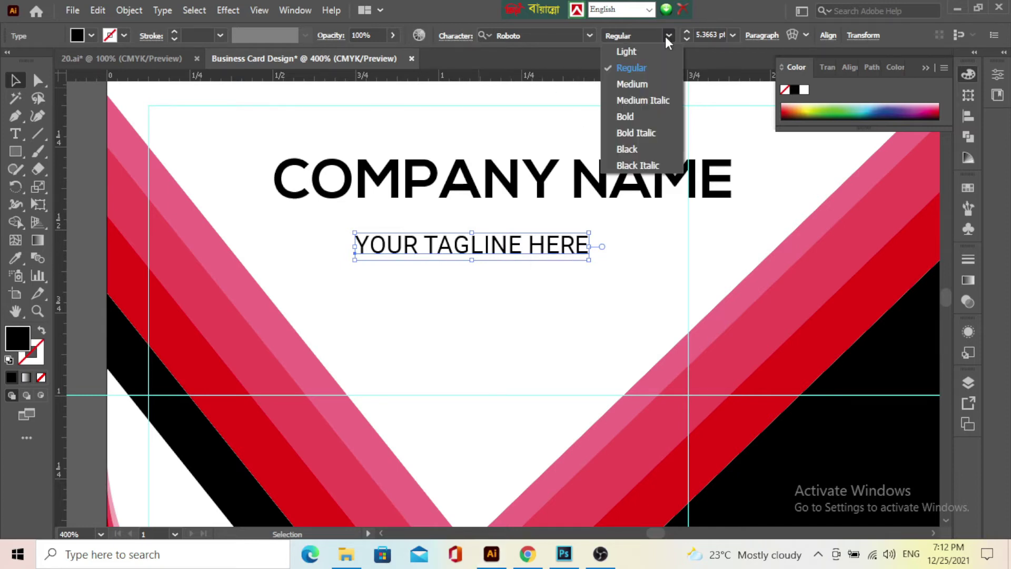
{"action": "left_click", "coordinate": [639, 84]}
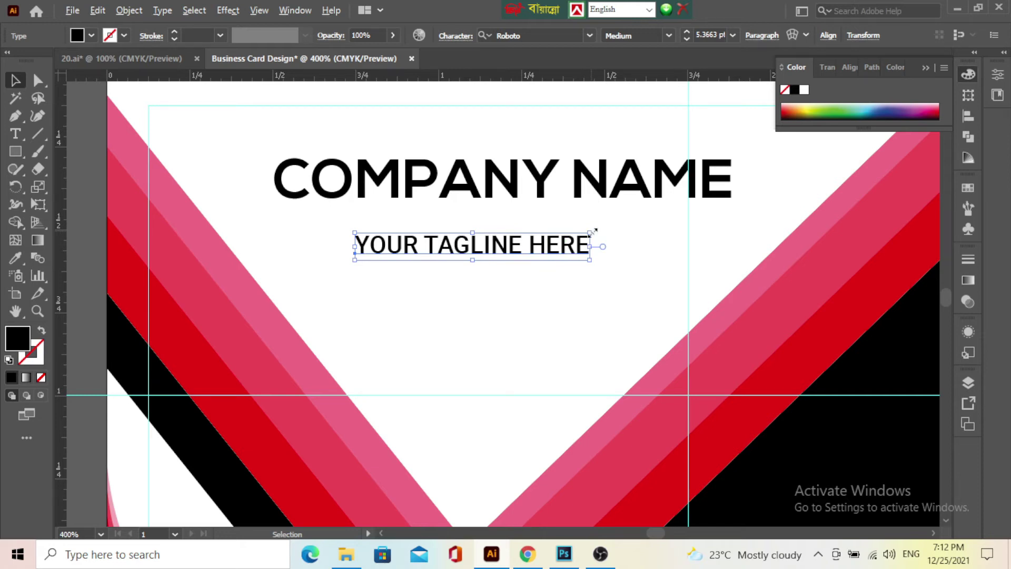
{"action": "key", "text": "alt+Right"}
{"action": "key", "text": "alt+Right"}
{"action": "key", "text": "alt+Right"}
{"action": "left_click_drag", "start_coordinate": [590, 237], "coordinate": [540, 238]}
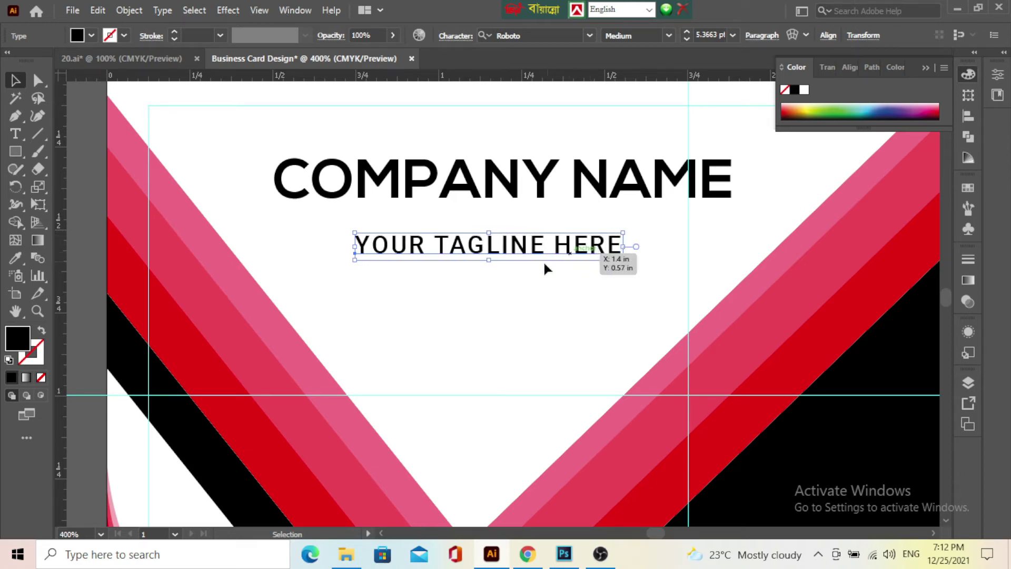
{"action": "left_click", "coordinate": [496, 305]}
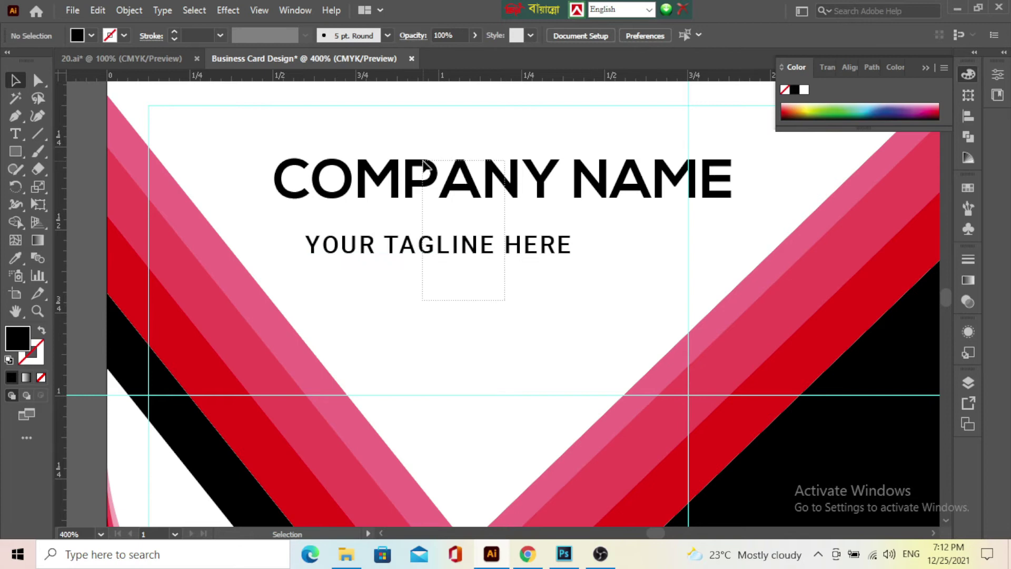
Expand both text lines into outlines and left-align the tagline with the title.
{"action": "left_click_drag", "start_coordinate": [424, 166], "coordinate": [424, 162]}
{"action": "key", "text": "ctrl+minus"}
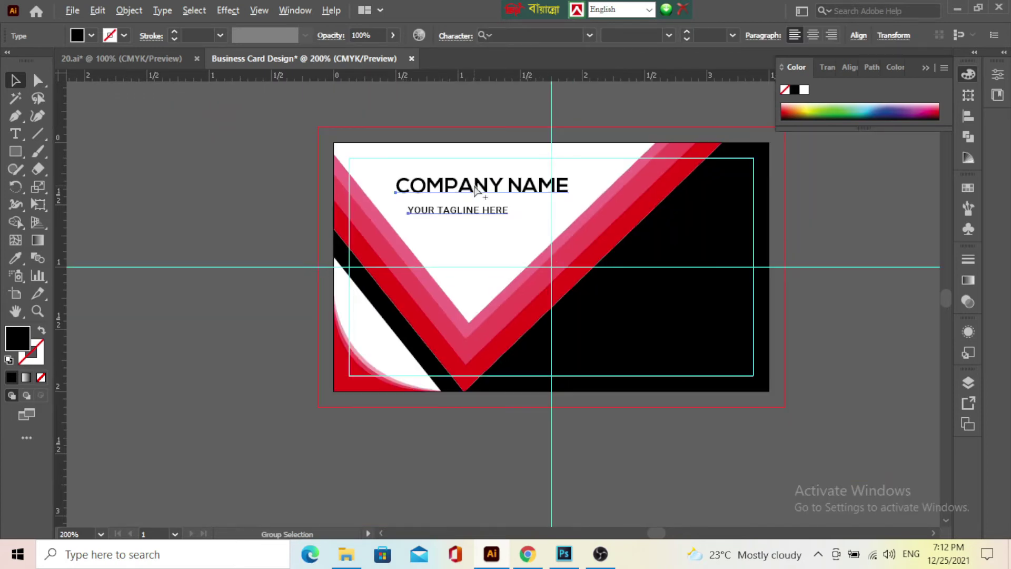
{"action": "left_click_drag", "start_coordinate": [476, 190], "coordinate": [227, 137]}
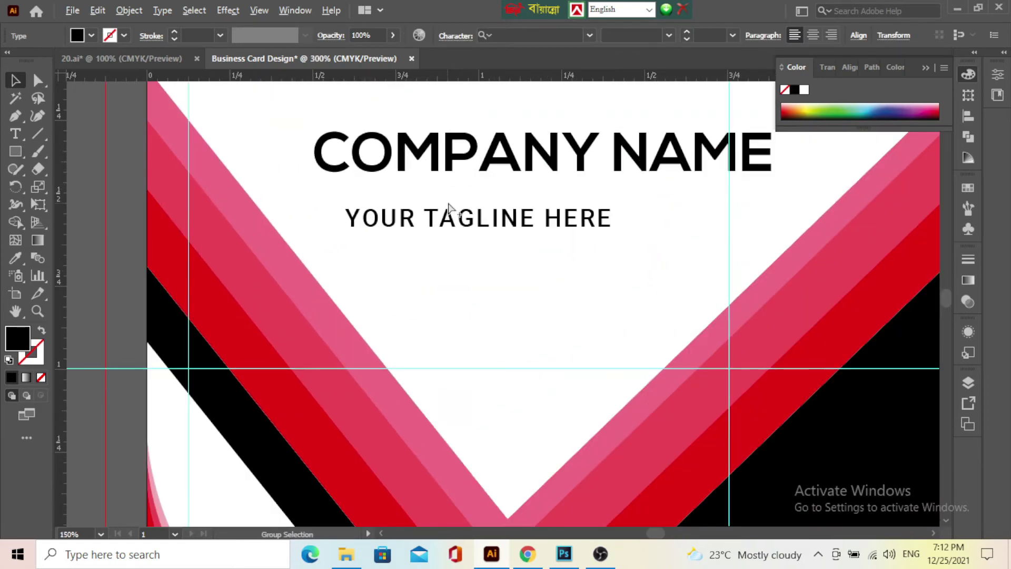
{"action": "left_click", "coordinate": [408, 131]}
{"action": "left_click", "coordinate": [128, 10]}
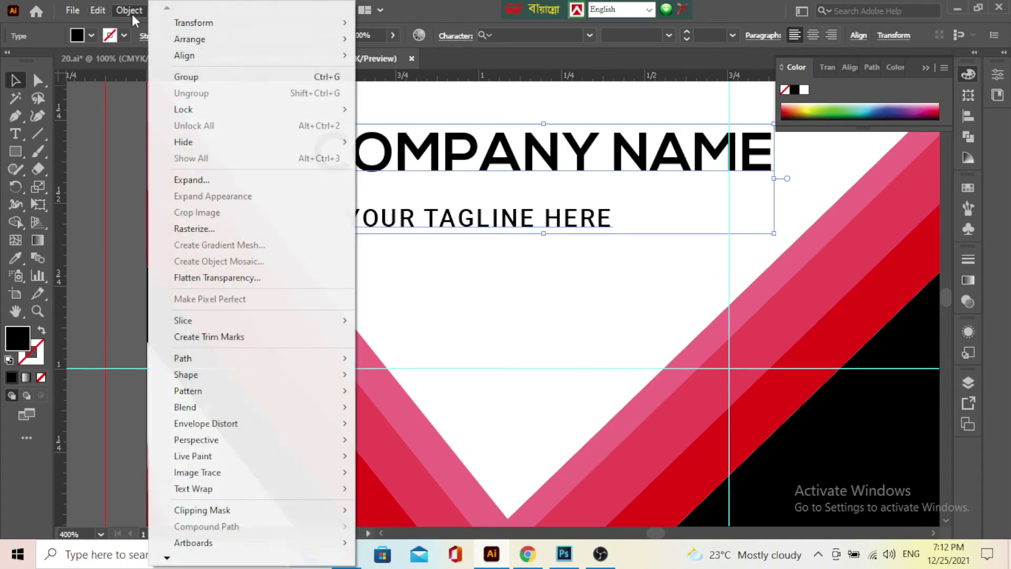
{"action": "left_click", "coordinate": [173, 178]}
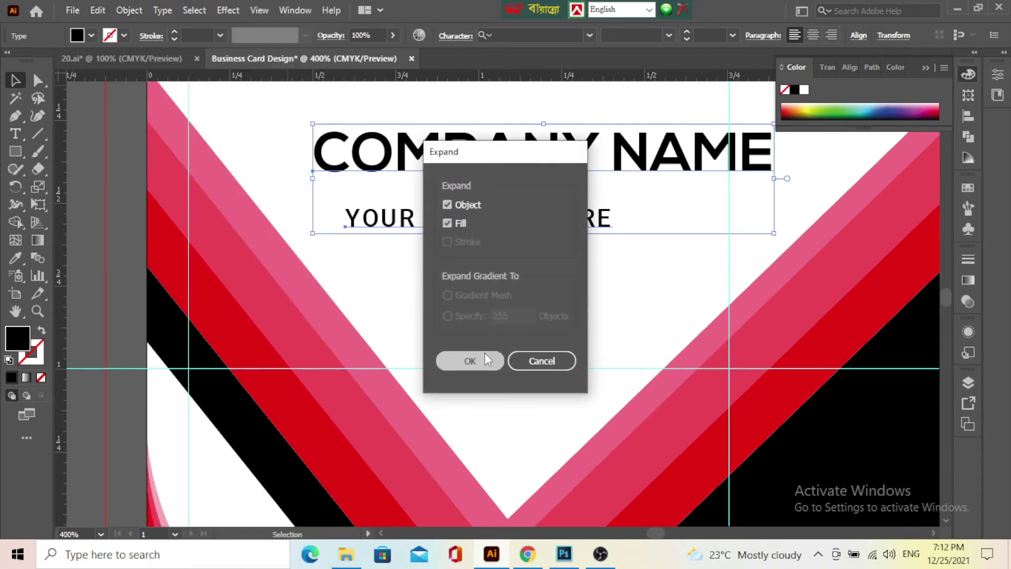
{"action": "left_click", "coordinate": [473, 360]}
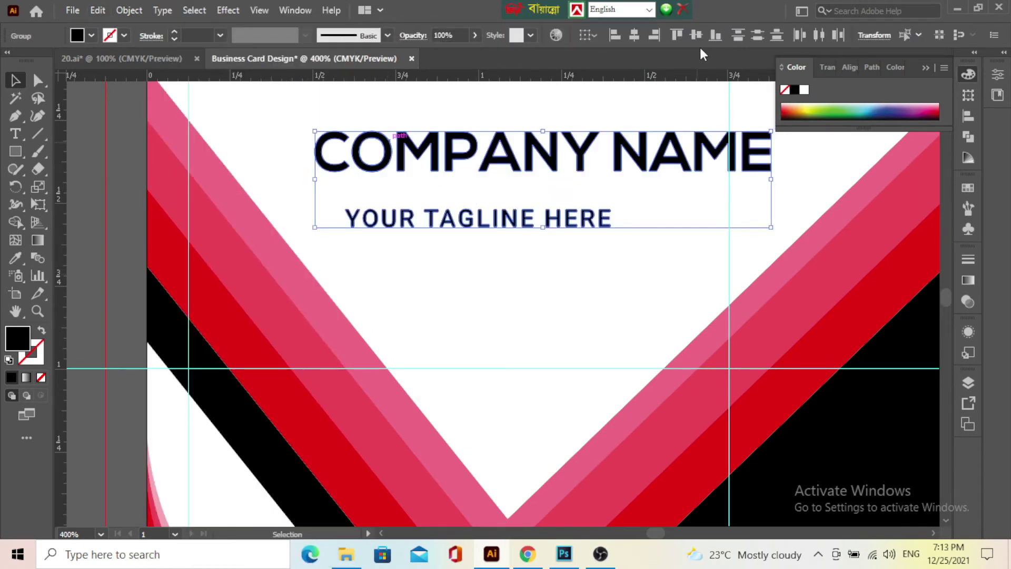
{"action": "left_click", "coordinate": [619, 39]}
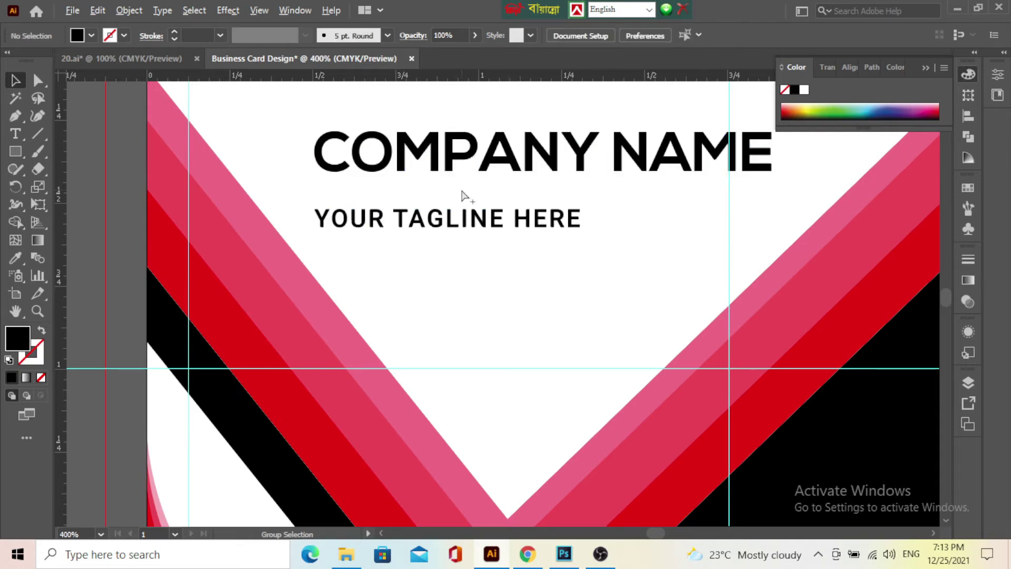
Draw a thin bar beneath COMPANY NAME and give it the red stripe's colour.
{"action": "scroll", "coordinate": [462, 193], "scroll_direction": "down", "scroll_amount": 5}
{"action": "scroll", "coordinate": [449, 195], "scroll_direction": "up", "scroll_amount": 5}
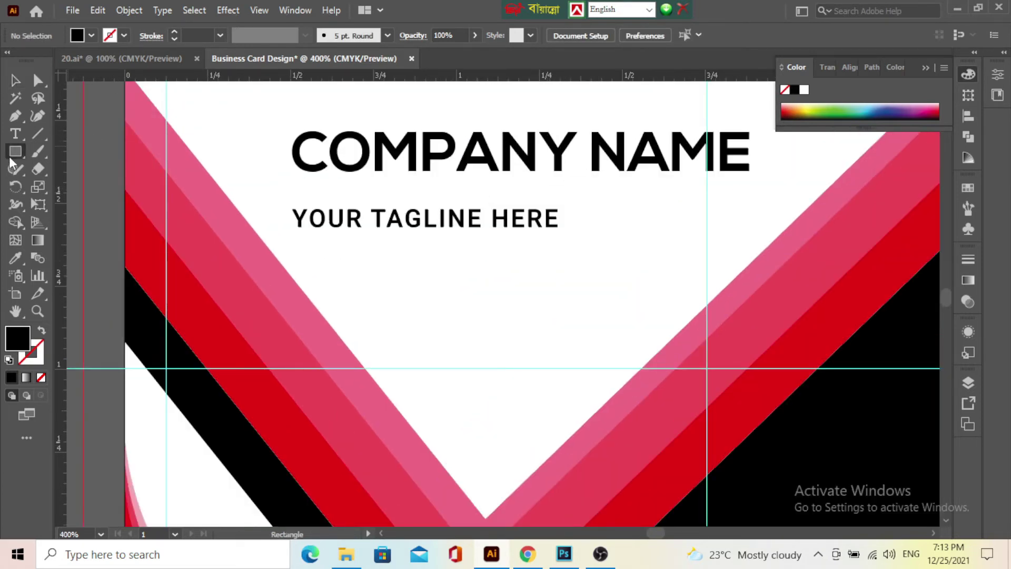
{"action": "scroll", "coordinate": [315, 198], "scroll_direction": "up", "scroll_amount": 1}
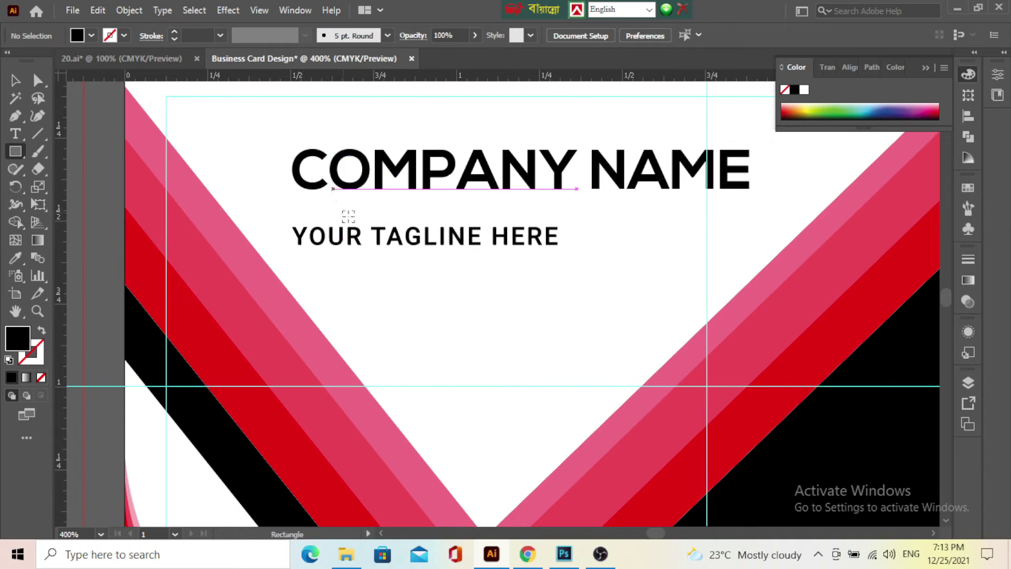
{"action": "scroll", "coordinate": [344, 213], "scroll_direction": "up", "scroll_amount": 1}
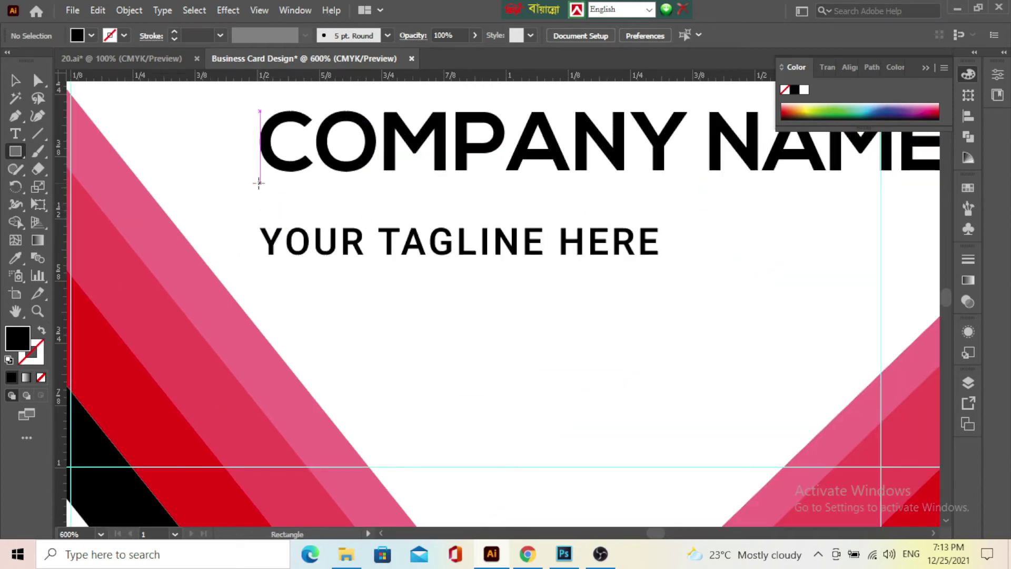
{"action": "mouse_move", "coordinate": [259, 179]}
{"action": "left_mouse_down"}
{"action": "mouse_move", "coordinate": [487, 199]}
{"action": "mouse_move", "coordinate": [696, 199]}
{"action": "mouse_move", "coordinate": [687, 188]}
{"action": "left_mouse_up"}
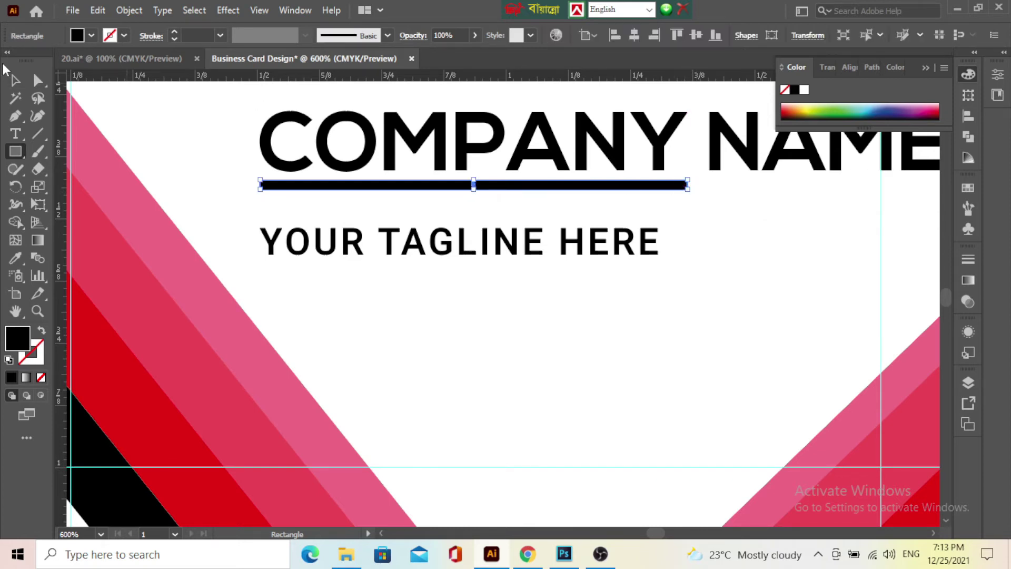
{"action": "left_click", "coordinate": [19, 78]}
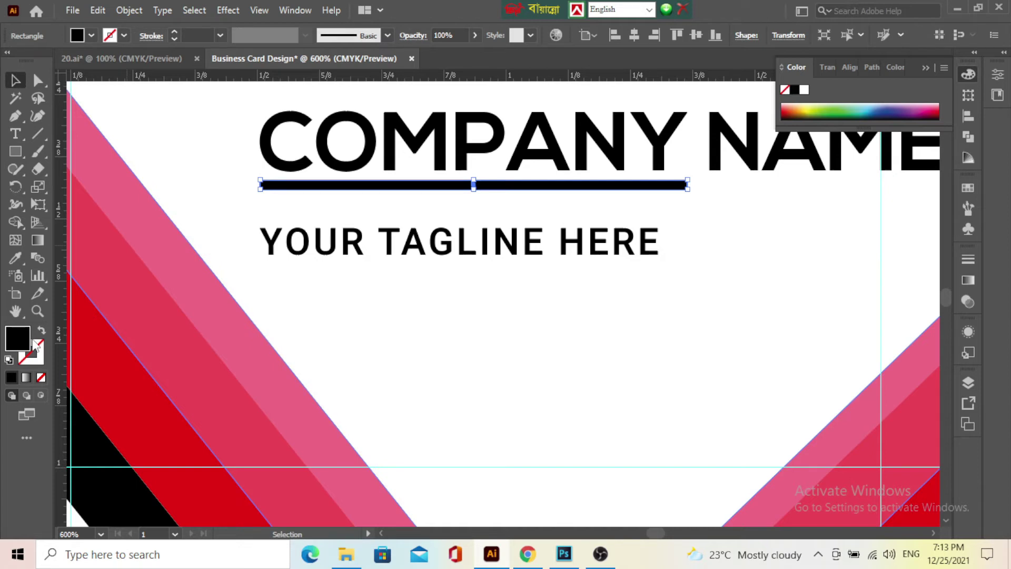
{"action": "left_click", "coordinate": [15, 259]}
{"action": "left_click", "coordinate": [95, 359]}
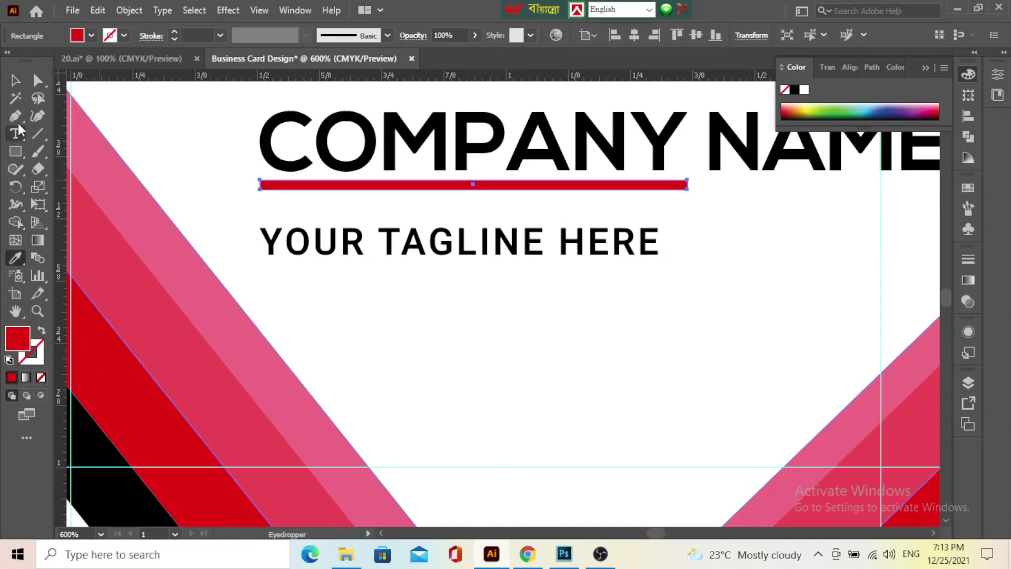
{"action": "left_click", "coordinate": [15, 80]}
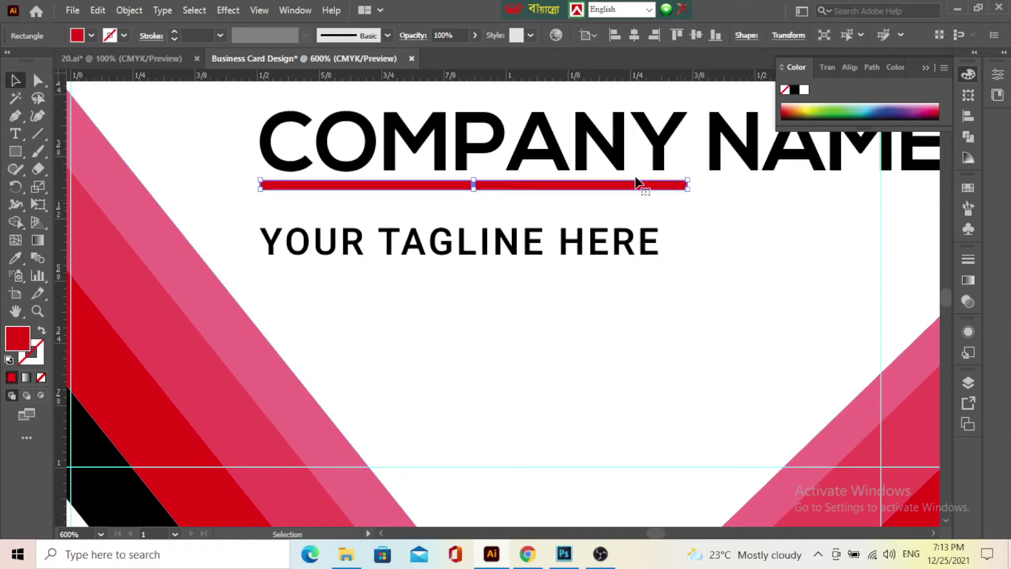
Paste a copy of the red bar in front and shorten it to the left part.
{"action": "left_click", "coordinate": [99, 11]}
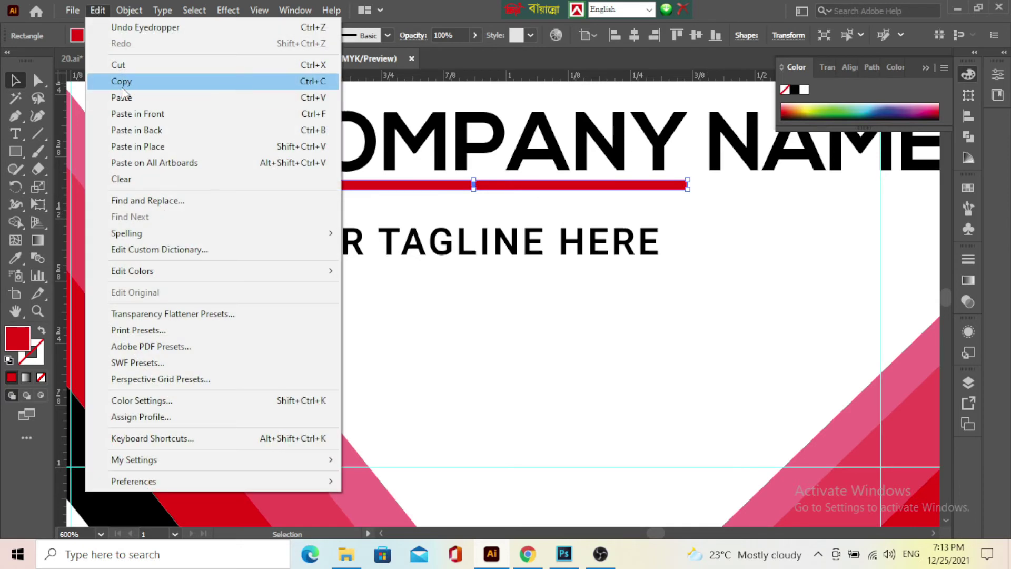
{"action": "left_click", "coordinate": [126, 82]}
{"action": "left_click", "coordinate": [96, 10]}
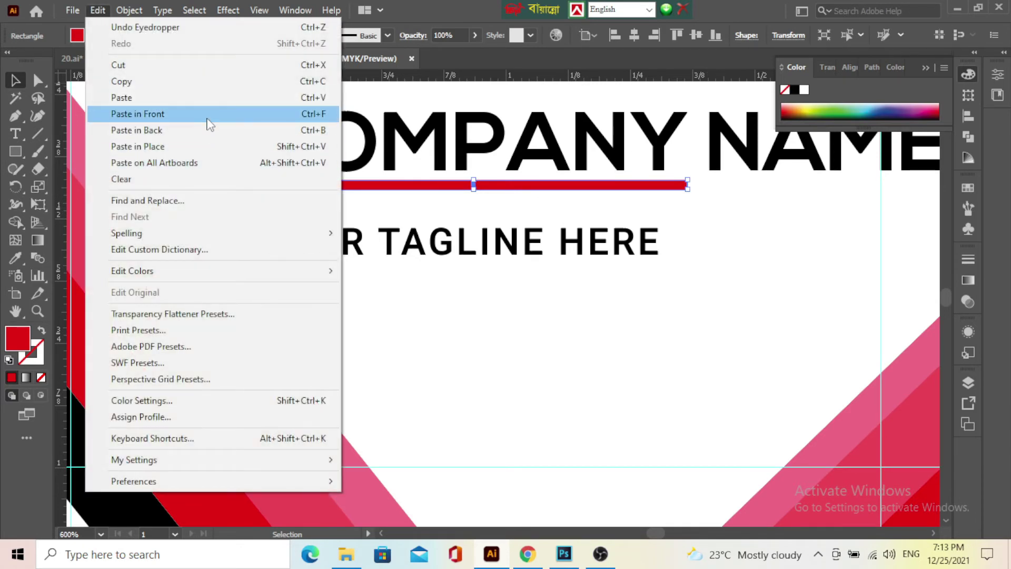
{"action": "left_click", "coordinate": [209, 114]}
{"action": "scroll", "coordinate": [682, 182], "scroll_direction": "up", "scroll_amount": 3}
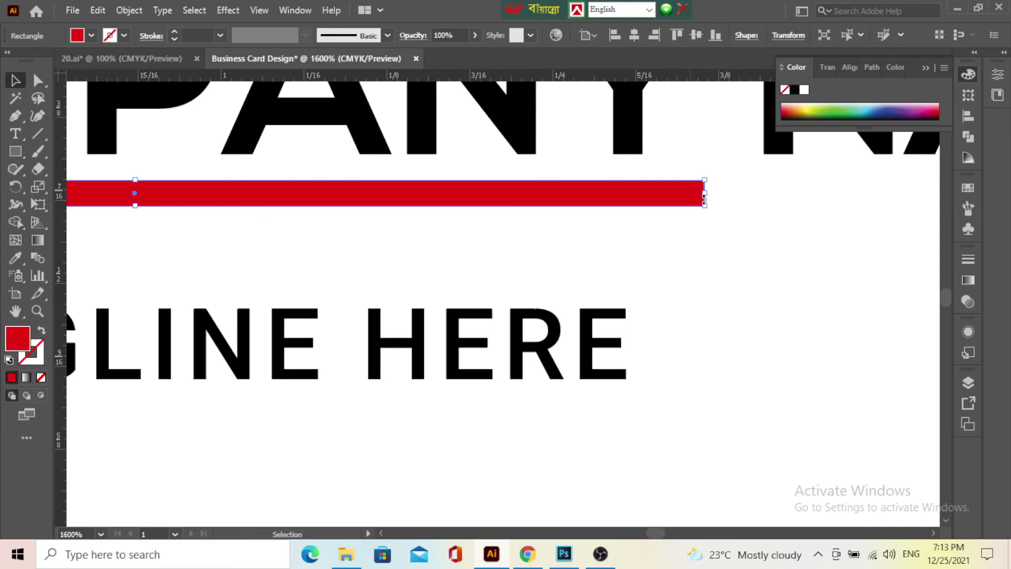
{"action": "left_click_drag", "start_coordinate": [705, 195], "coordinate": [130, 195]}
{"action": "scroll", "coordinate": [211, 221], "scroll_direction": "down", "scroll_amount": 1}
{"action": "scroll", "coordinate": [311, 251], "scroll_direction": "down", "scroll_amount": 2}
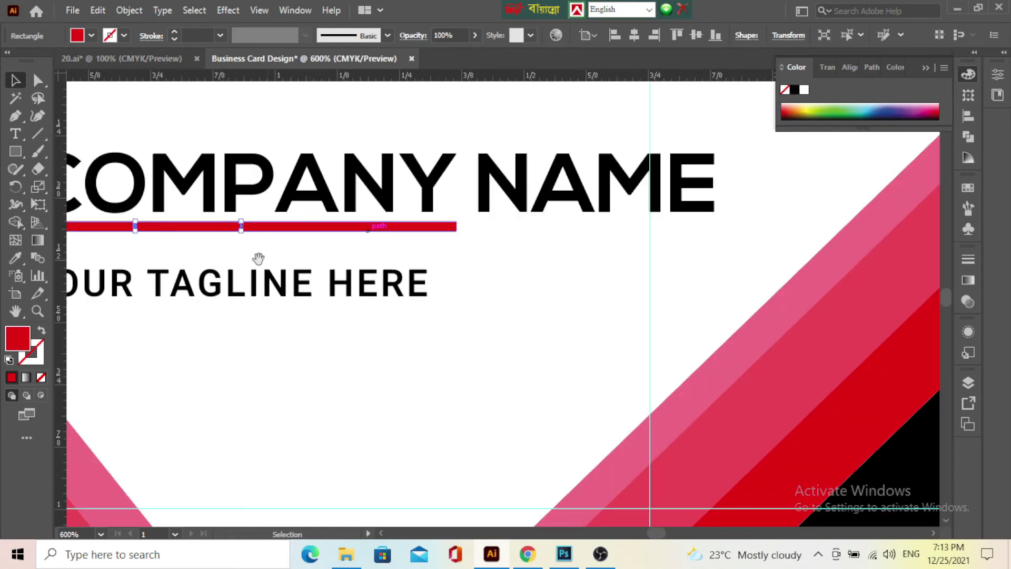
{"action": "left_click_drag", "start_coordinate": [255, 262], "coordinate": [496, 227]}
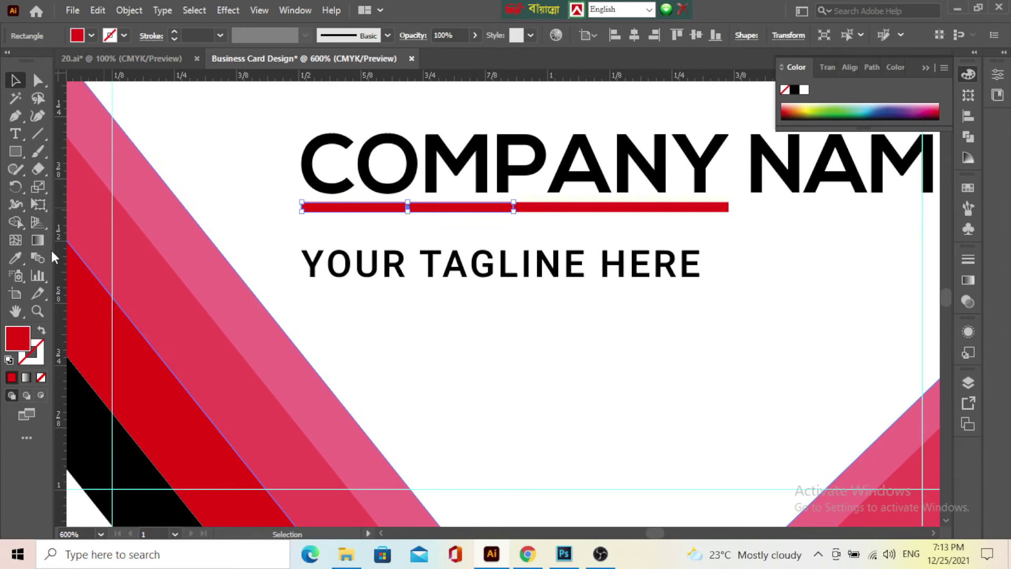
Color the shortened copy with the pink stripe's colour.
{"action": "left_click", "coordinate": [15, 257]}
{"action": "left_click", "coordinate": [184, 270]}
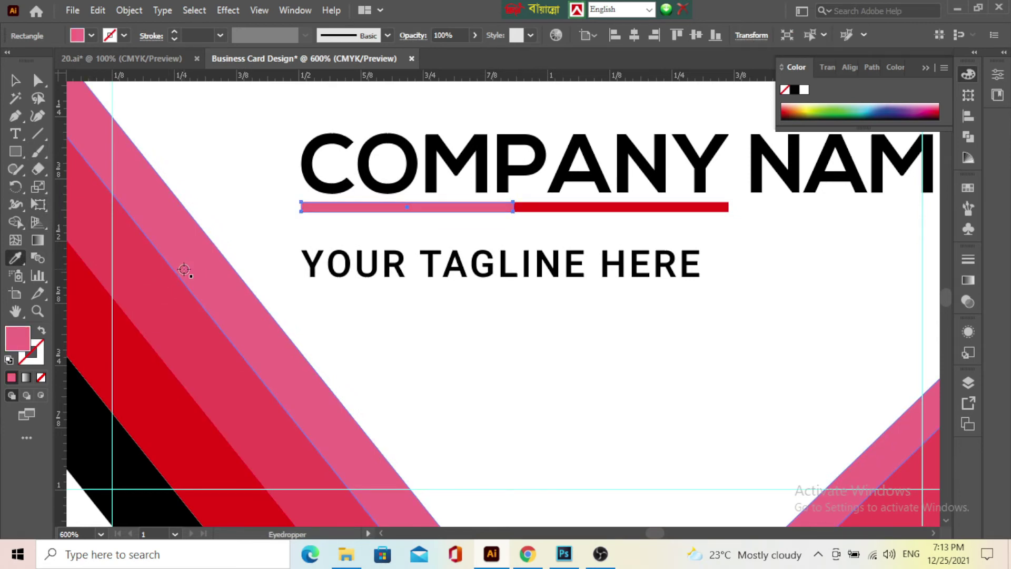
{"action": "left_click", "coordinate": [15, 80]}
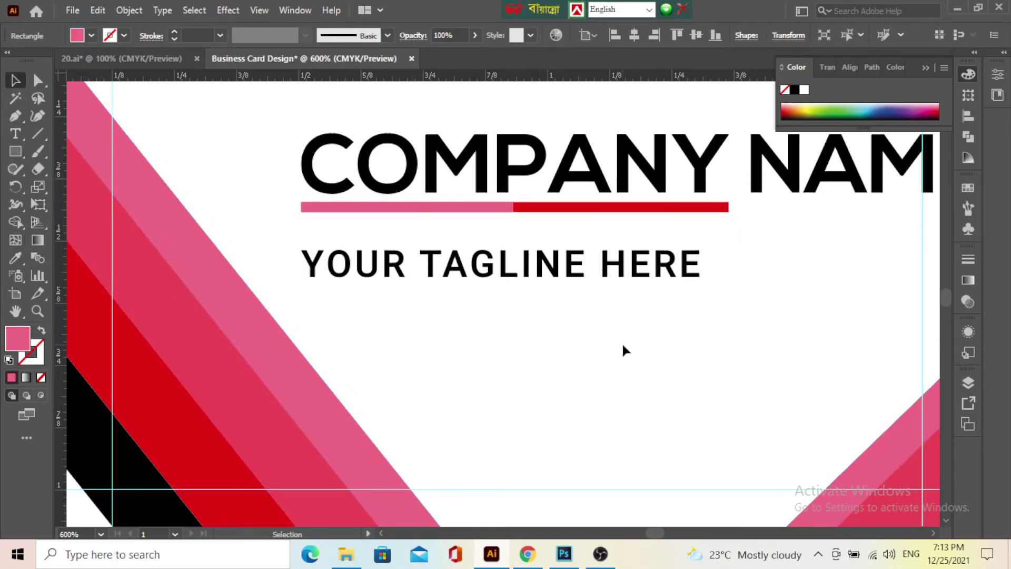
{"action": "scroll", "coordinate": [623, 350], "scroll_direction": "down", "scroll_amount": 3}
{"action": "left_click", "coordinate": [665, 347]}
{"action": "scroll", "coordinate": [643, 320], "scroll_direction": "down", "scroll_amount": 1}
{"action": "scroll", "coordinate": [644, 320], "scroll_direction": "down", "scroll_amount": 3}
Select the company name heading and check the 20.ai reference document.
{"action": "scroll", "coordinate": [669, 342], "scroll_direction": "up", "scroll_amount": 4}
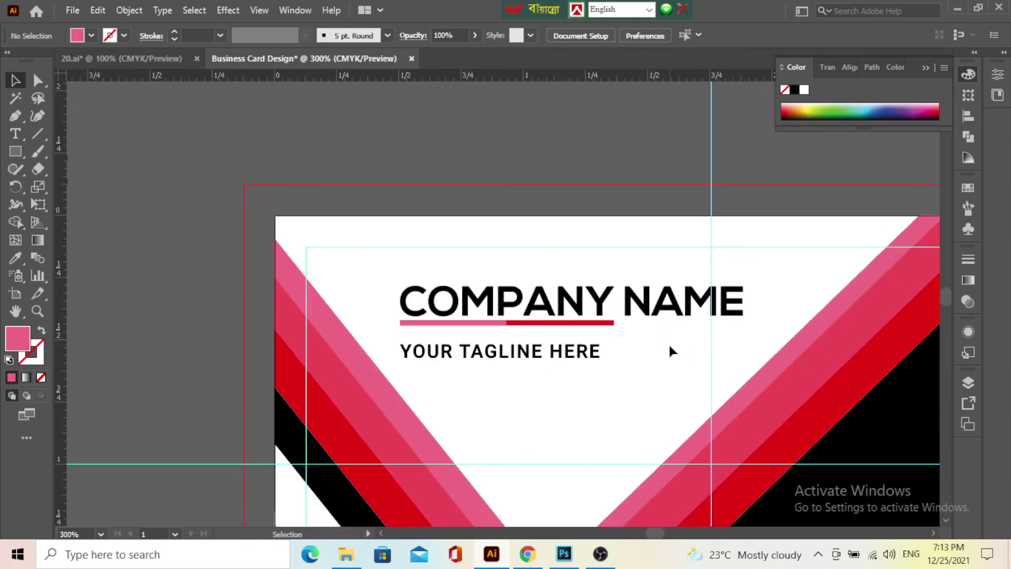
{"action": "scroll", "coordinate": [671, 352], "scroll_direction": "down", "scroll_amount": 2}
{"action": "scroll", "coordinate": [623, 287], "scroll_direction": "up", "scroll_amount": 1}
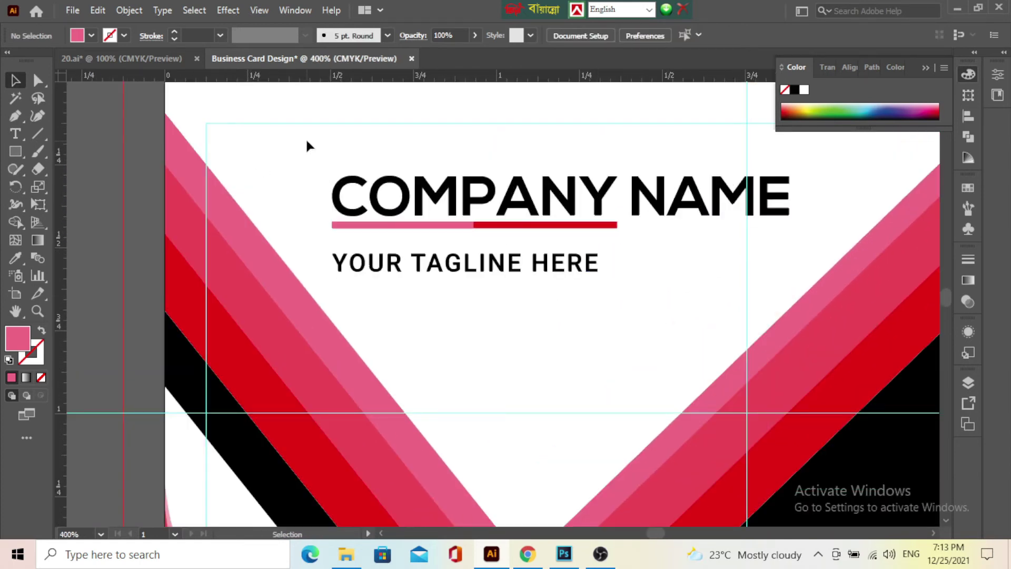
{"action": "left_click", "coordinate": [463, 224]}
{"action": "right_click", "coordinate": [471, 190]}
{"action": "key", "text": "Escape"}
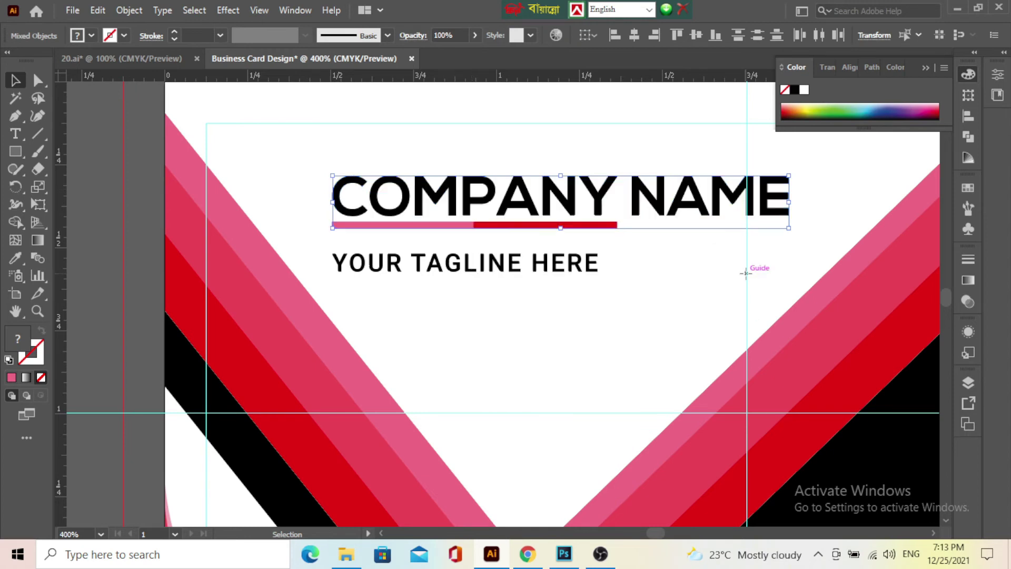
{"action": "left_click", "coordinate": [745, 270]}
{"action": "left_click", "coordinate": [138, 59]}
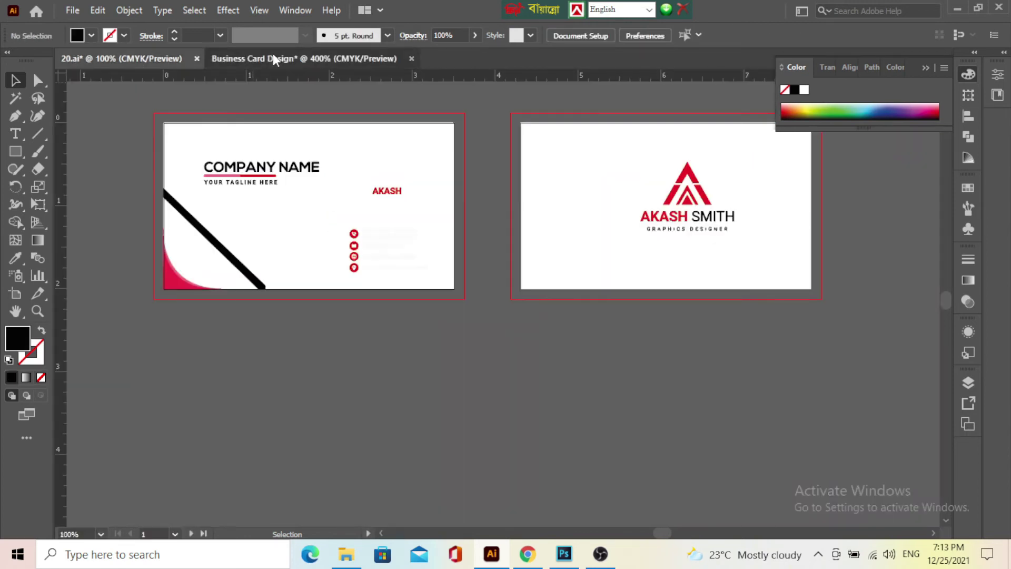
{"action": "left_click", "coordinate": [273, 56]}
Group COMPANY NAME with its pink and red underline bars.
{"action": "scroll", "coordinate": [489, 256], "scroll_direction": "up", "scroll_amount": 1}
{"action": "scroll", "coordinate": [468, 236], "scroll_direction": "up", "scroll_amount": 1}
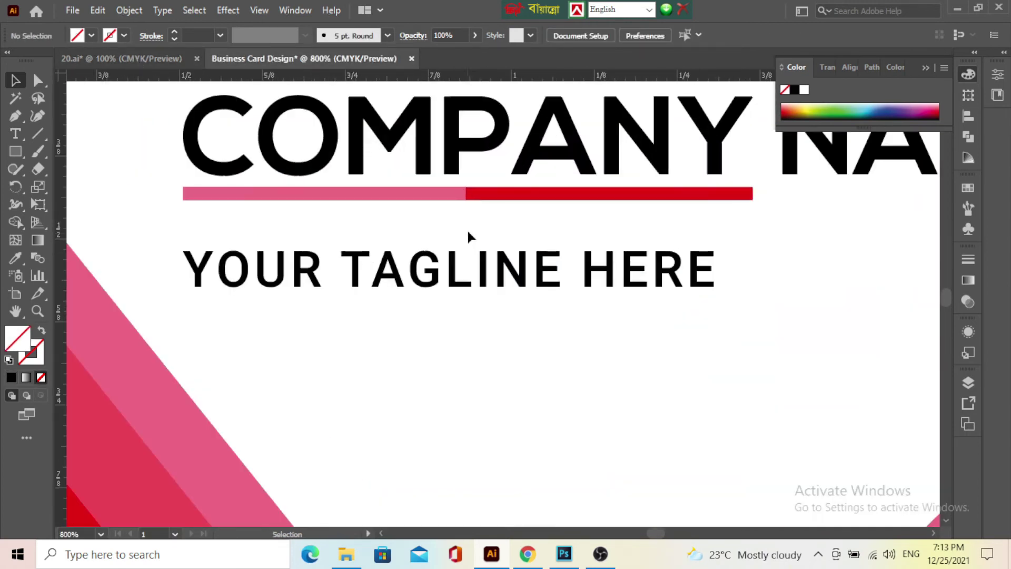
{"action": "left_click", "coordinate": [383, 142]}
{"action": "right_click", "coordinate": [362, 123]}
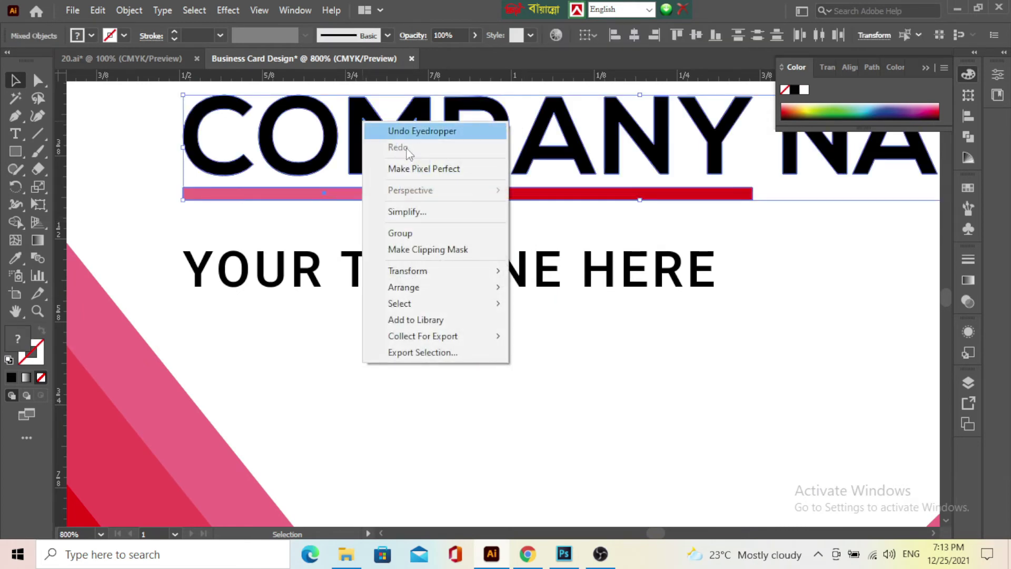
{"action": "left_click", "coordinate": [413, 235]}
Move the company name group down closer to the tagline.
{"action": "left_click", "coordinate": [596, 234]}
{"action": "left_click", "coordinate": [503, 278]}
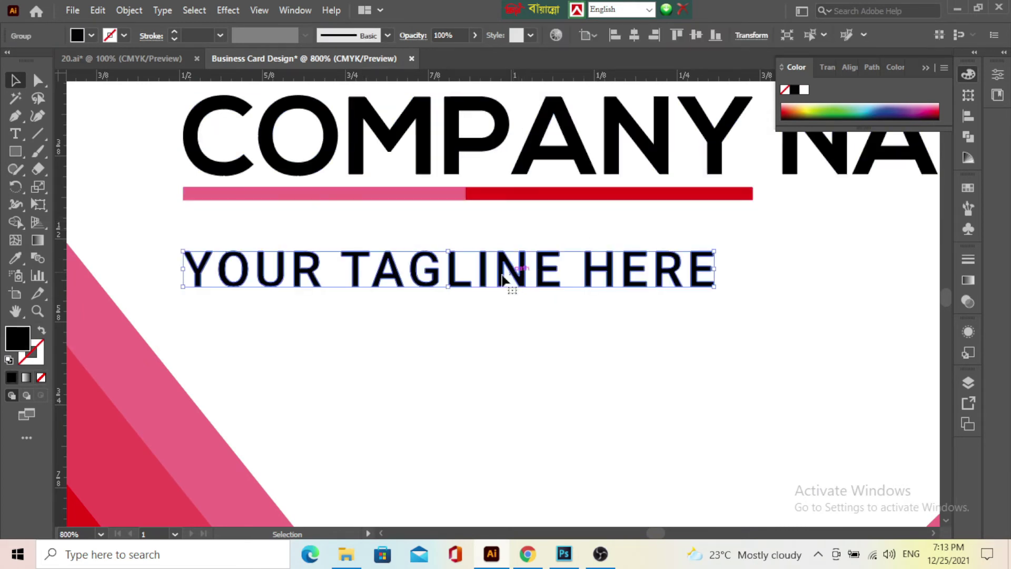
{"action": "left_click_drag", "start_coordinate": [446, 373], "coordinate": [345, 140]}
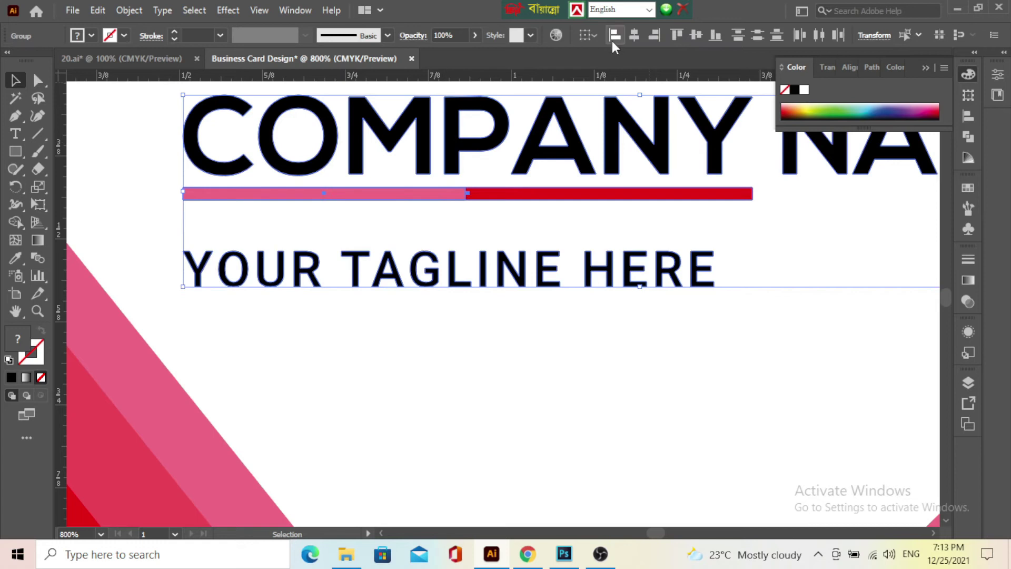
{"action": "left_click", "coordinate": [469, 322]}
{"action": "left_click", "coordinate": [456, 166]}
{"action": "left_click_drag", "start_coordinate": [456, 166], "coordinate": [460, 179]}
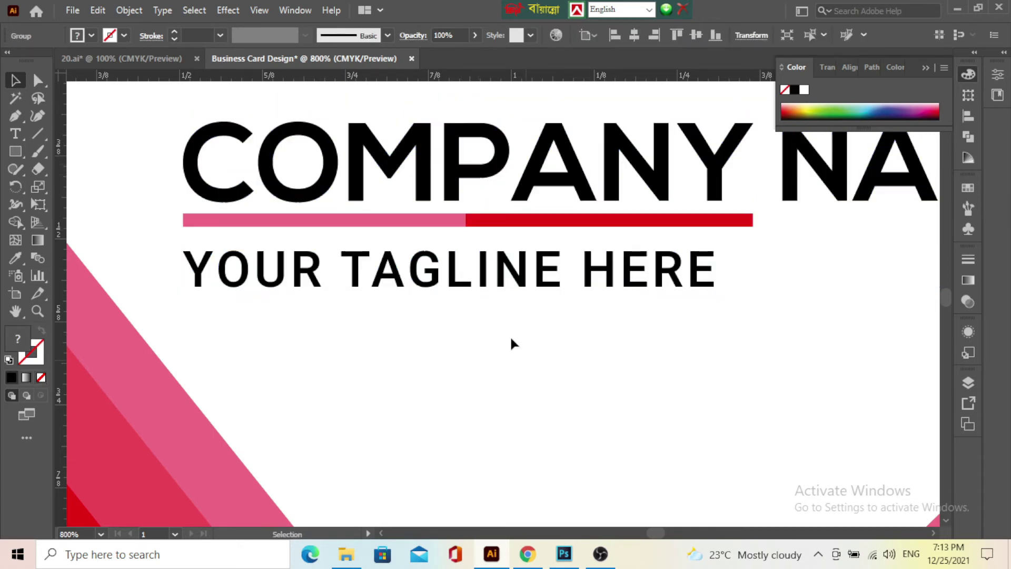
{"action": "left_click", "coordinate": [510, 335]}
Group the company name block and the tagline together.
{"action": "key", "text": "ctrl+0"}
{"action": "scroll", "coordinate": [435, 302], "scroll_direction": "up", "scroll_amount": 3}
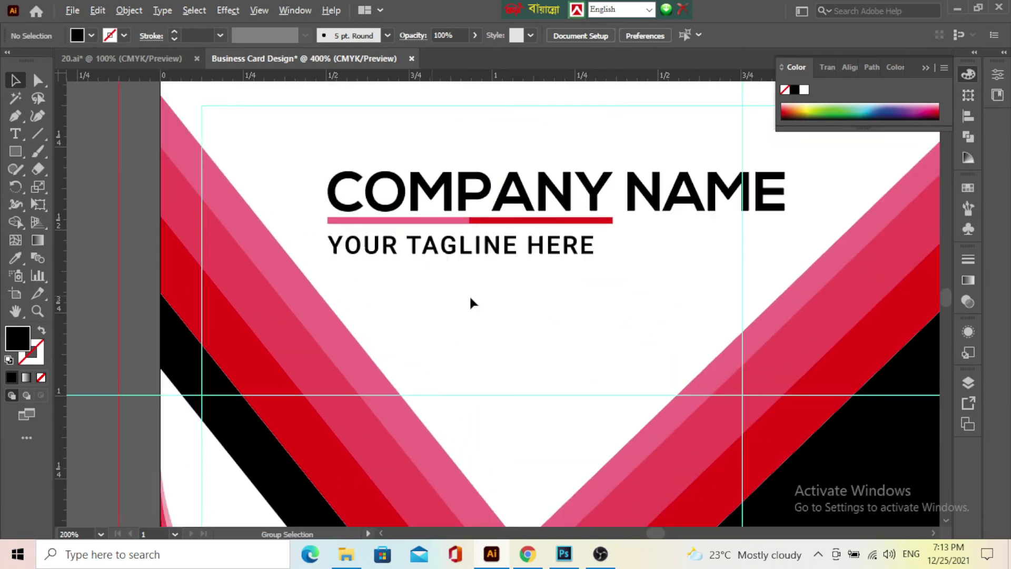
{"action": "left_click", "coordinate": [435, 170]}
{"action": "right_click", "coordinate": [406, 217]}
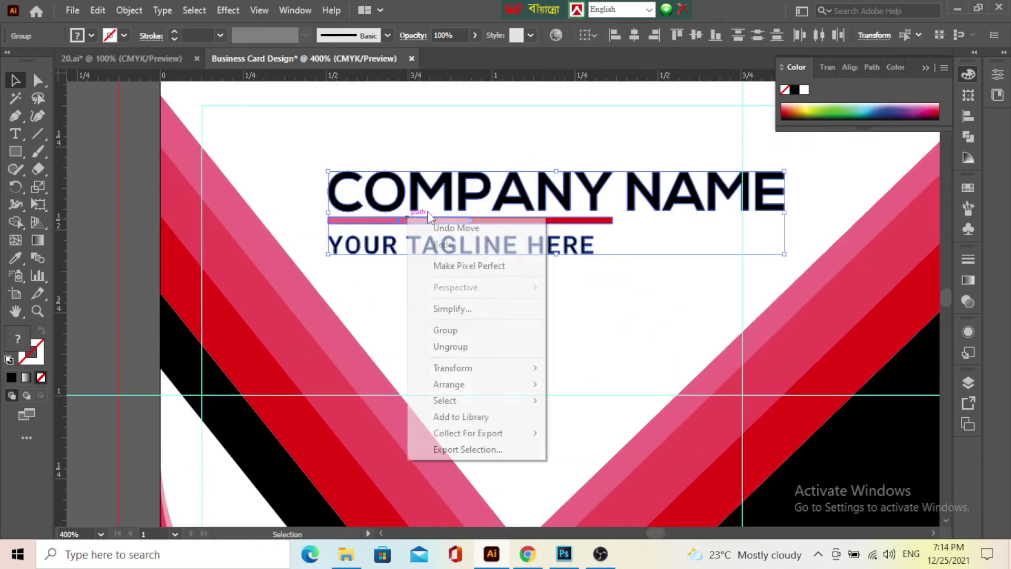
{"action": "left_click", "coordinate": [464, 334]}
{"action": "left_click", "coordinate": [519, 298]}
Nudge the heading-and-tagline group slightly lower on the card.
{"action": "scroll", "coordinate": [502, 284], "scroll_direction": "down", "scroll_amount": 1}
{"action": "scroll", "coordinate": [503, 284], "scroll_direction": "down", "scroll_amount": 3}
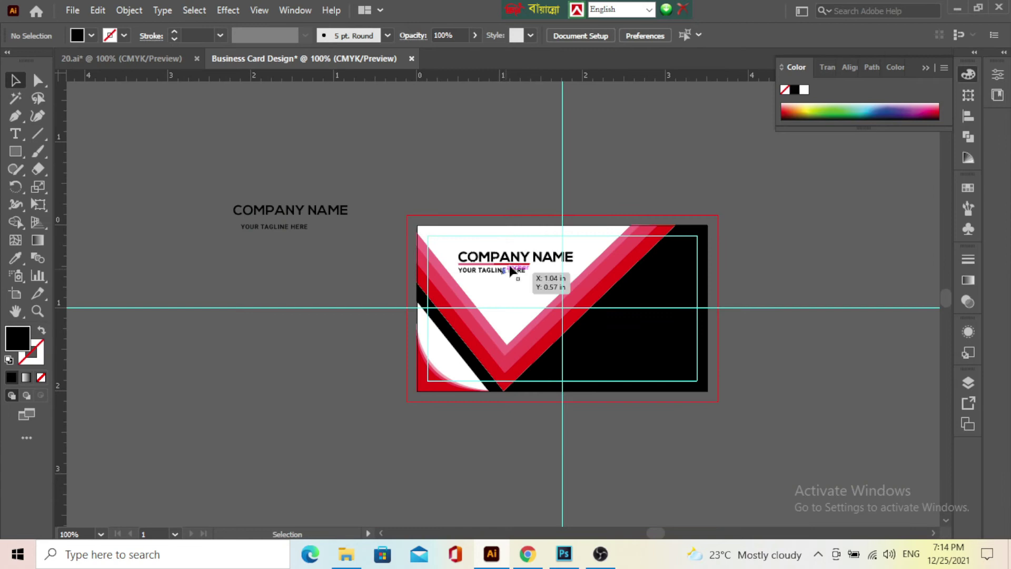
{"action": "left_click", "coordinate": [513, 258]}
{"action": "left_click_drag", "start_coordinate": [511, 296], "coordinate": [508, 294]}
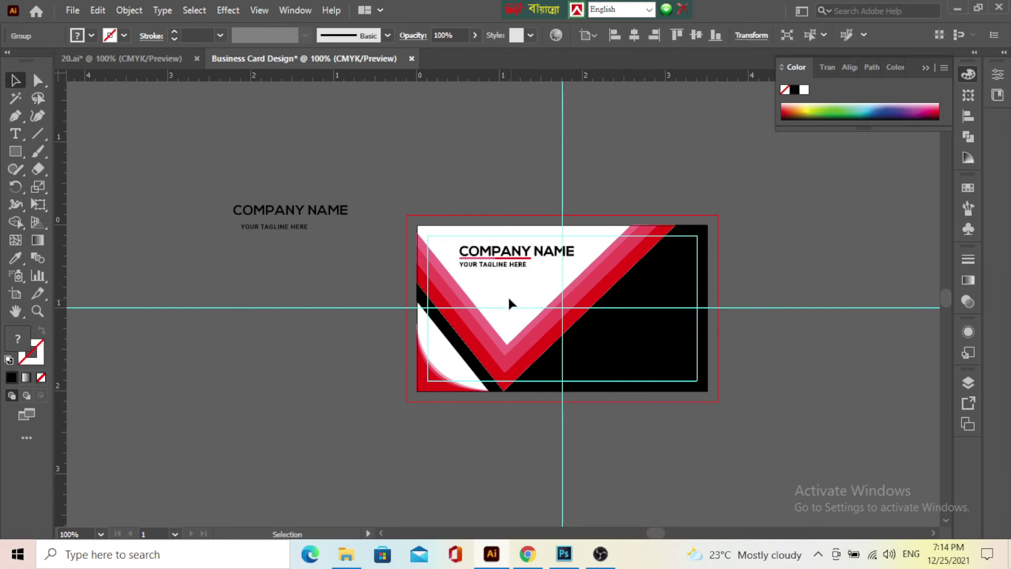
{"action": "left_click", "coordinate": [508, 295]}
{"action": "scroll", "coordinate": [554, 298], "scroll_direction": "down", "scroll_amount": 3}
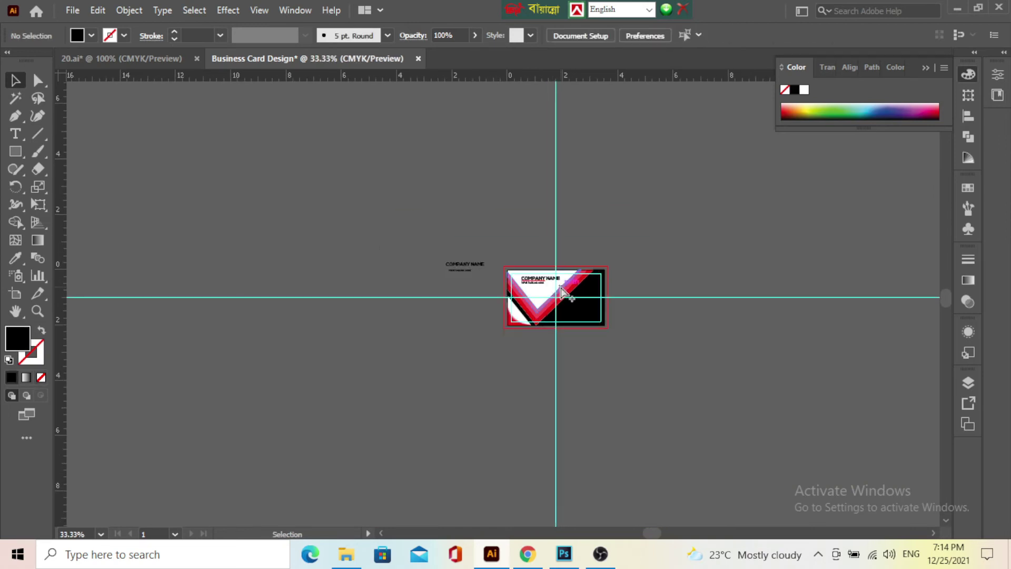
{"action": "scroll", "coordinate": [523, 302], "scroll_direction": "up", "scroll_amount": 4}
{"action": "scroll", "coordinate": [480, 302], "scroll_direction": "up", "scroll_amount": 1}
{"action": "left_click", "coordinate": [440, 261]}
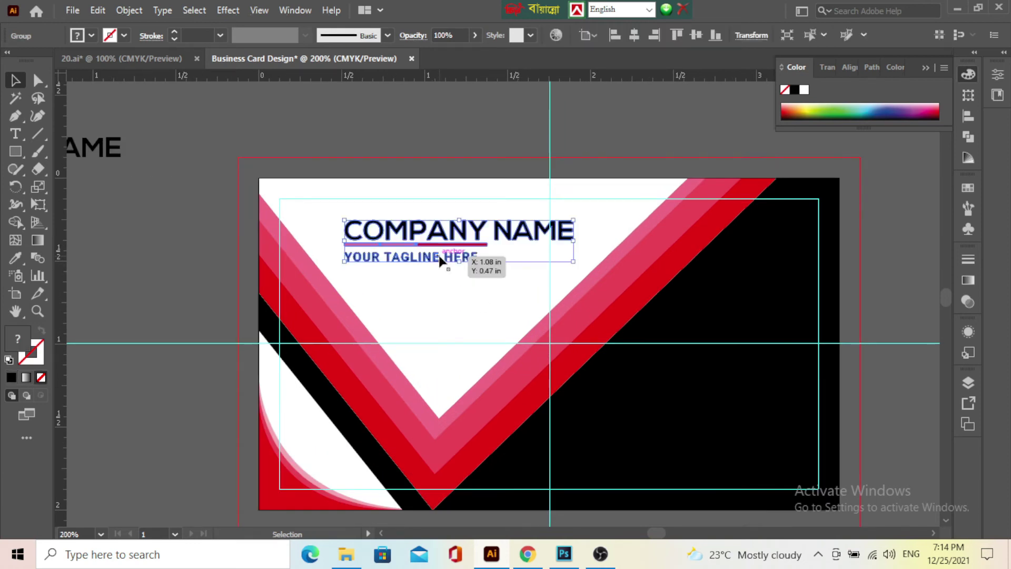
{"action": "left_click_drag", "start_coordinate": [440, 261], "coordinate": [440, 272]}
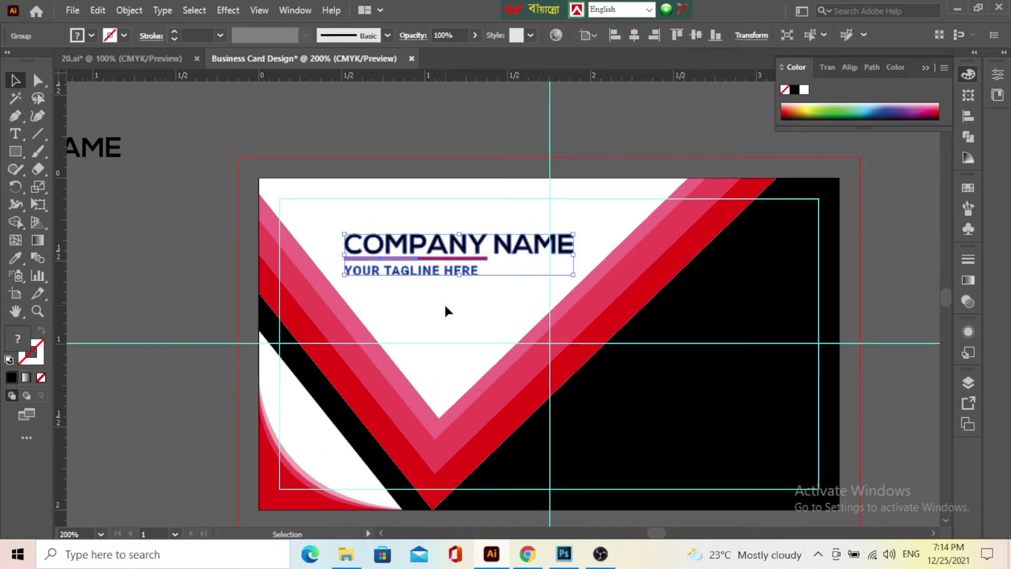
{"action": "left_click", "coordinate": [444, 303]}
Pan and zoom the view to inspect the card's right side.
{"action": "scroll", "coordinate": [444, 303], "scroll_direction": "down", "scroll_amount": 3}
{"action": "scroll", "coordinate": [404, 308], "scroll_direction": "up", "scroll_amount": 4}
{"action": "scroll", "coordinate": [403, 315], "scroll_direction": "down", "scroll_amount": 2}
{"action": "scroll", "coordinate": [426, 305], "scroll_direction": "down", "scroll_amount": 1}
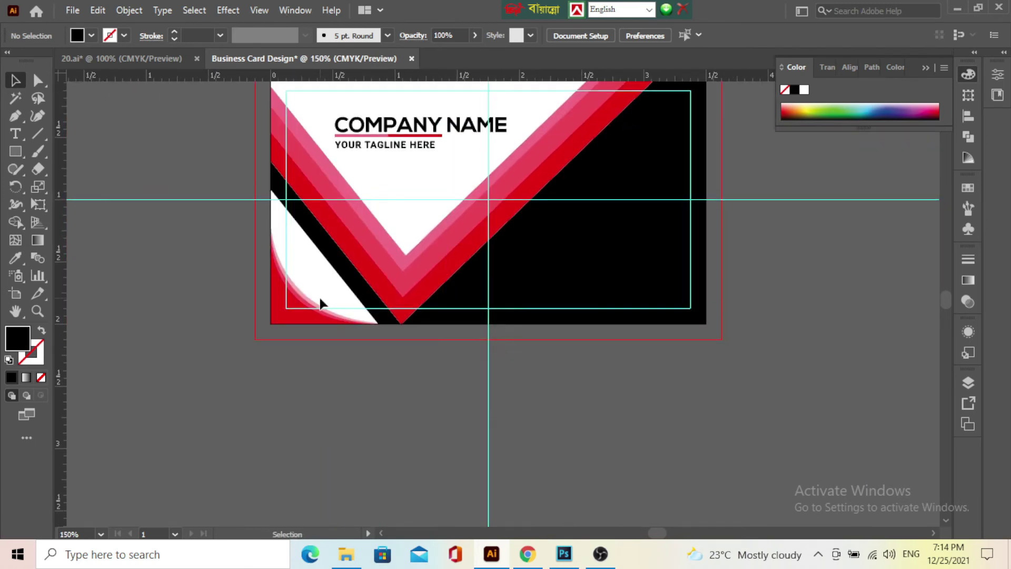
{"action": "scroll", "coordinate": [473, 271], "scroll_direction": "down", "scroll_amount": 1}
{"action": "scroll", "coordinate": [469, 279], "scroll_direction": "up", "scroll_amount": 1}
{"action": "left_click_drag", "start_coordinate": [591, 266], "coordinate": [423, 264]}
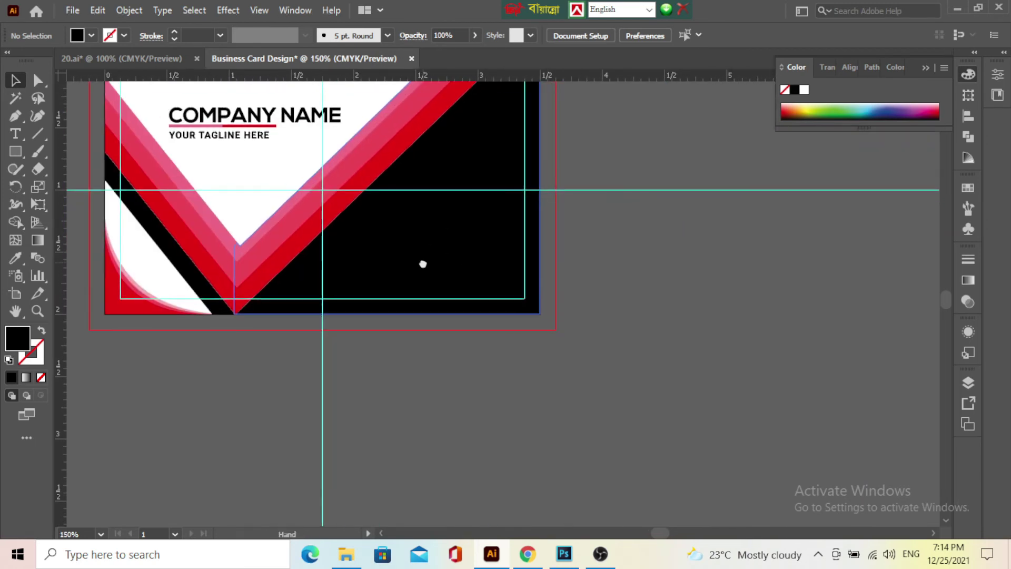
{"action": "scroll", "coordinate": [453, 271], "scroll_direction": "up", "scroll_amount": 1}
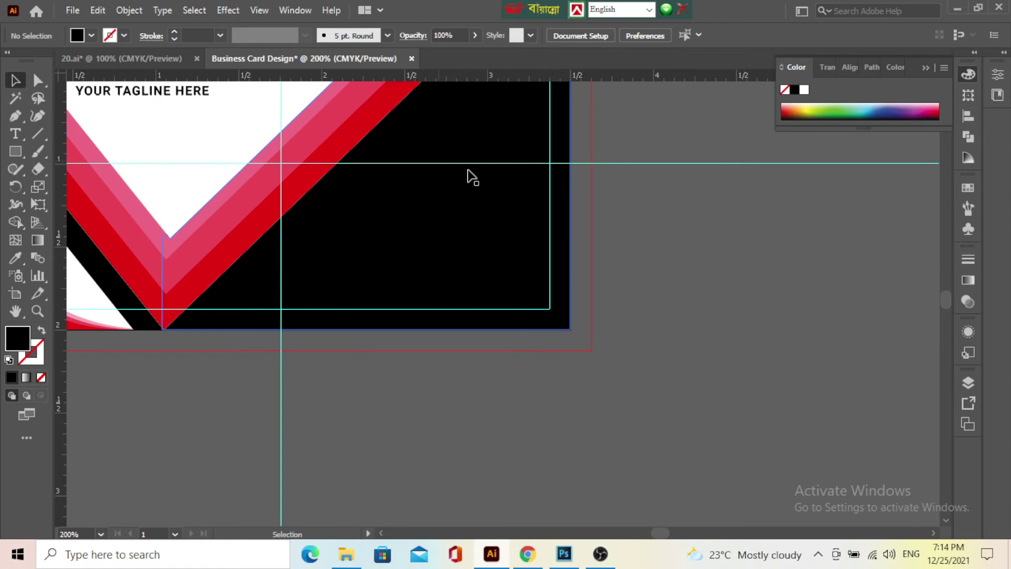
{"action": "scroll", "coordinate": [228, 153], "scroll_direction": "up", "scroll_amount": 3}
Bring the AKASH SMITH logo from 20.ai onto the black card area, nudged right and up.
{"action": "left_click", "coordinate": [171, 59]}
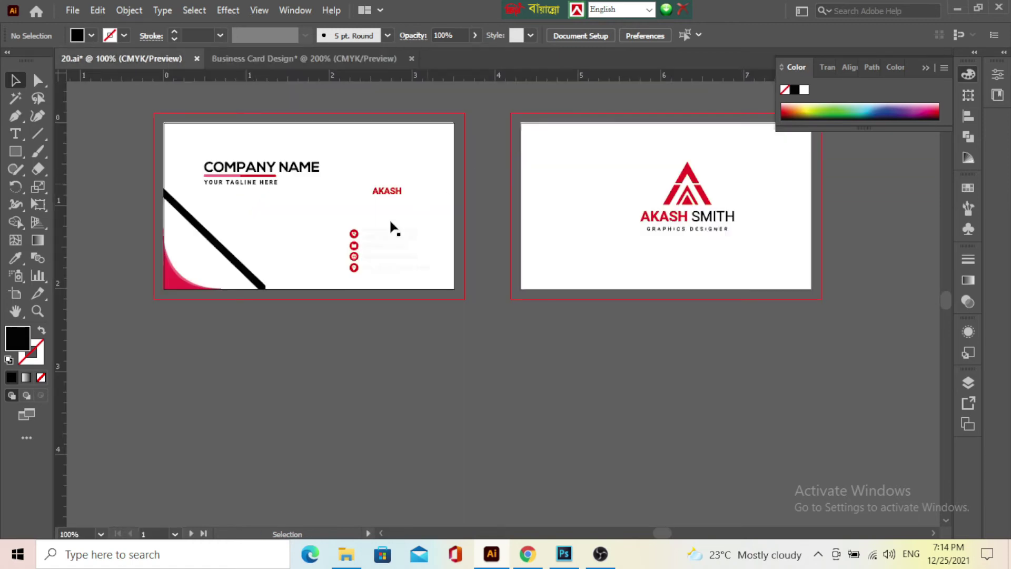
{"action": "mouse_move", "coordinate": [688, 217]}
{"action": "left_mouse_down"}
{"action": "mouse_move", "coordinate": [745, 203]}
{"action": "mouse_move", "coordinate": [325, 54]}
{"action": "mouse_move", "coordinate": [436, 129]}
{"action": "left_mouse_up"}
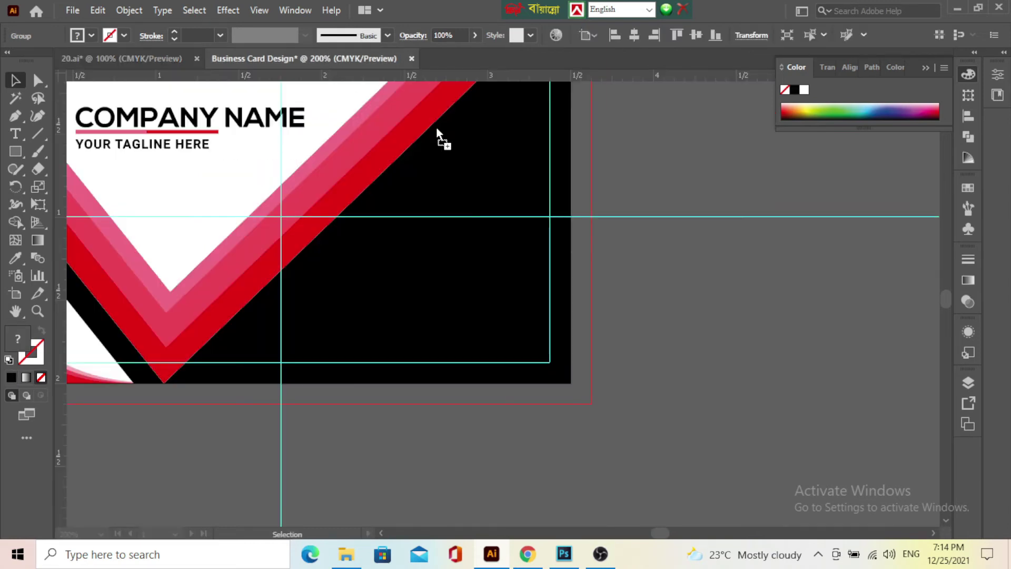
{"action": "mouse_move", "coordinate": [478, 180]}
{"action": "left_mouse_down"}
{"action": "mouse_move", "coordinate": [533, 177]}
{"action": "mouse_move", "coordinate": [520, 179]}
{"action": "left_mouse_up"}
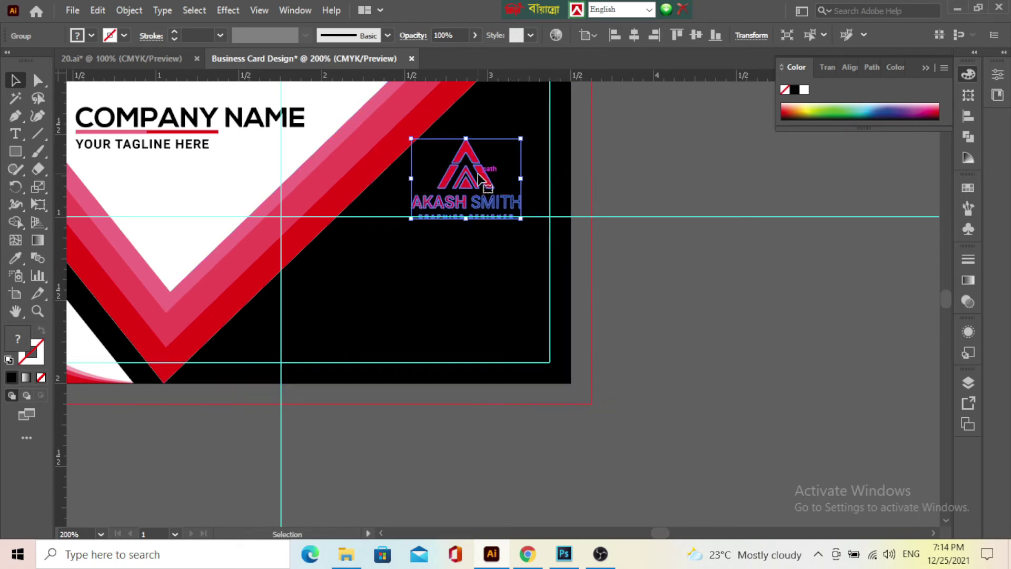
{"action": "left_click", "coordinate": [504, 184]}
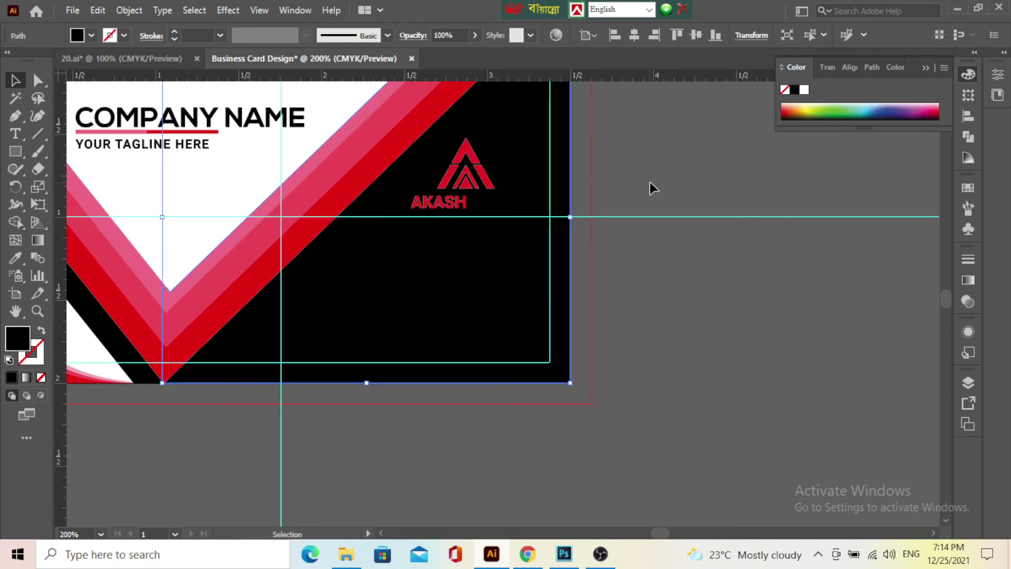
{"action": "left_click", "coordinate": [478, 185]}
{"action": "key", "text": "Right"}
{"action": "key", "text": "Right"}
{"action": "key", "text": "Right"}
{"action": "key", "text": "Right"}
{"action": "key", "text": "Right"}
{"action": "key", "text": "Up"}
{"action": "key", "text": "Up"}
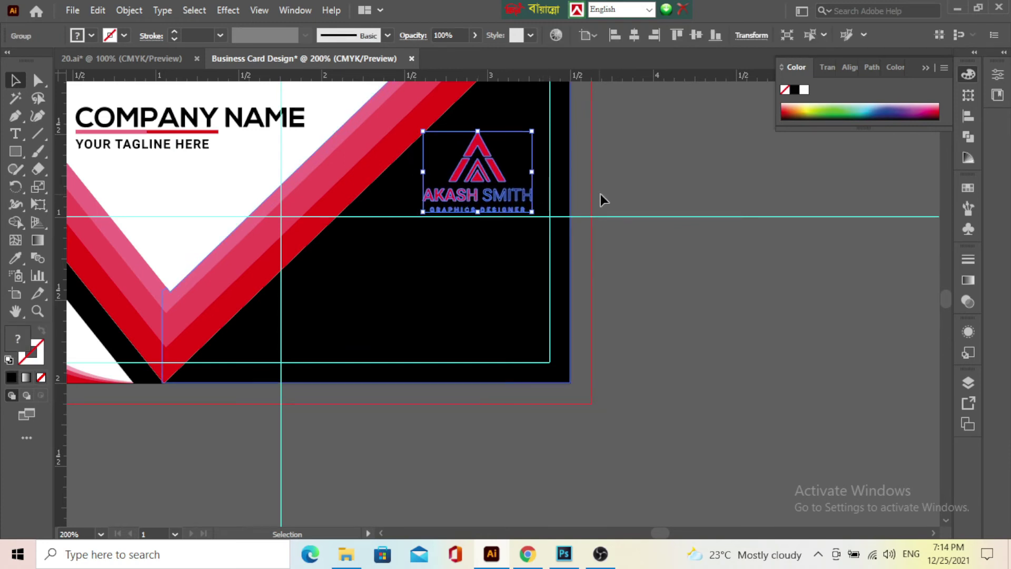
{"action": "left_click", "coordinate": [621, 181]}
Fill the logo white and compare against the 20.ai reference.
{"action": "left_click", "coordinate": [484, 176]}
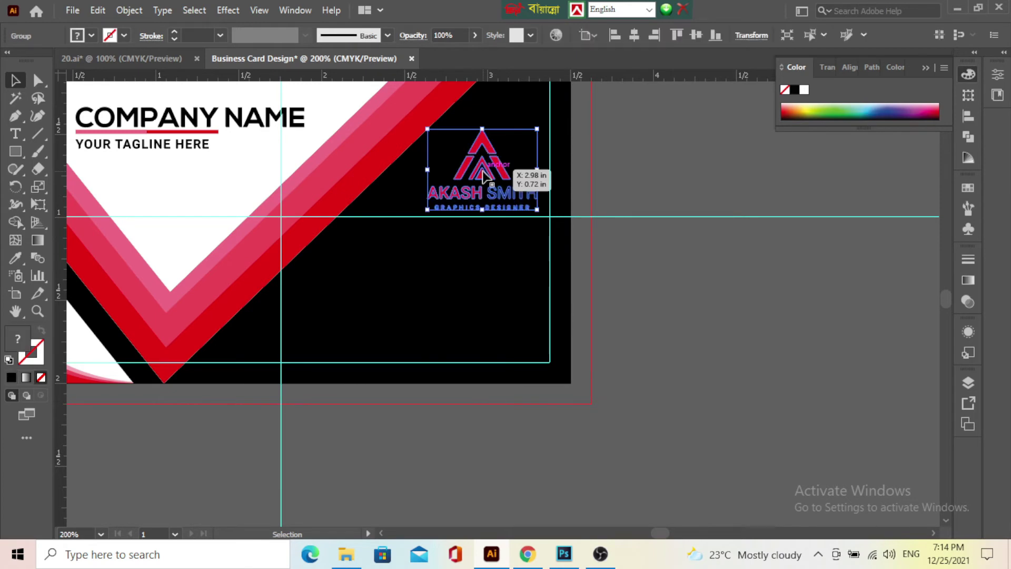
{"action": "left_click", "coordinate": [804, 90]}
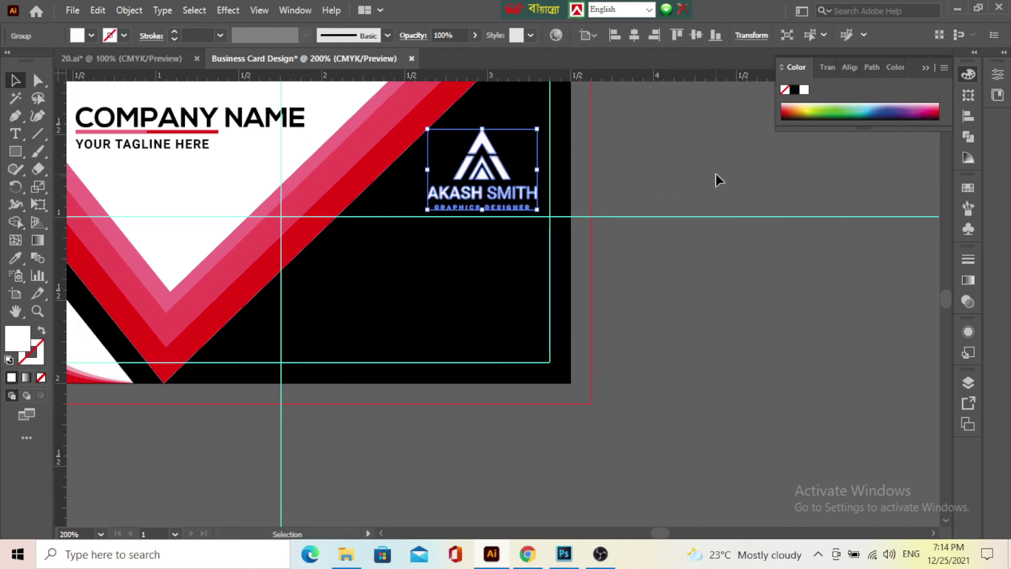
{"action": "left_click", "coordinate": [668, 137]}
{"action": "scroll", "coordinate": [526, 237], "scroll_direction": "down", "scroll_amount": 1}
{"action": "scroll", "coordinate": [518, 238], "scroll_direction": "down", "scroll_amount": 2}
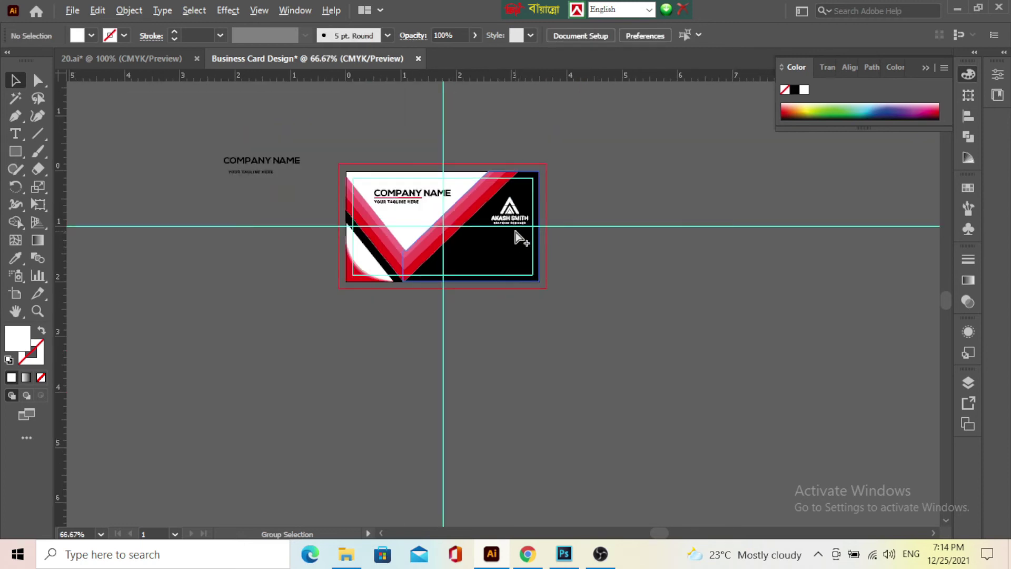
{"action": "scroll", "coordinate": [519, 238], "scroll_direction": "up", "scroll_amount": 4}
{"action": "left_click", "coordinate": [145, 59]}
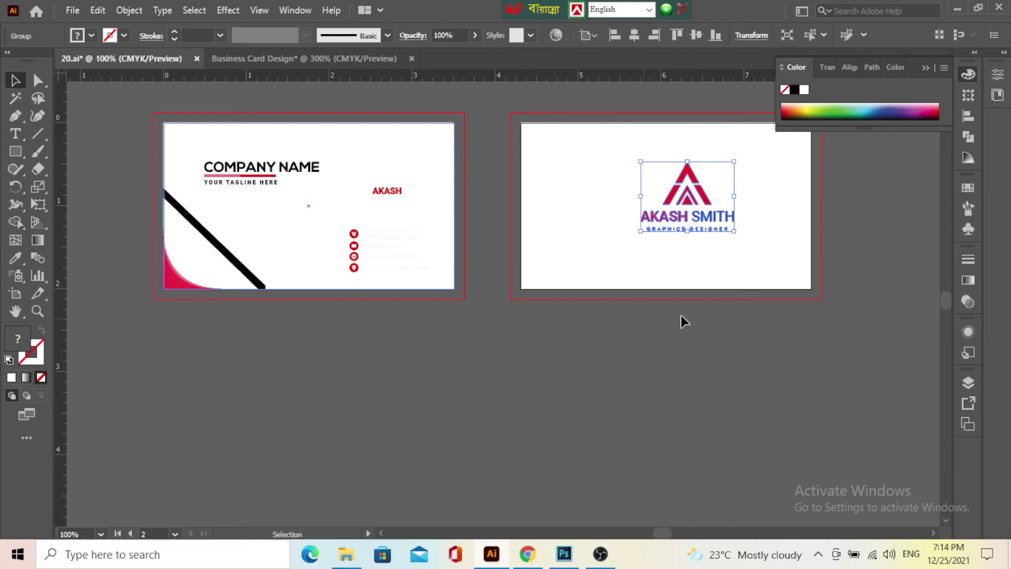
{"action": "left_click", "coordinate": [790, 331]}
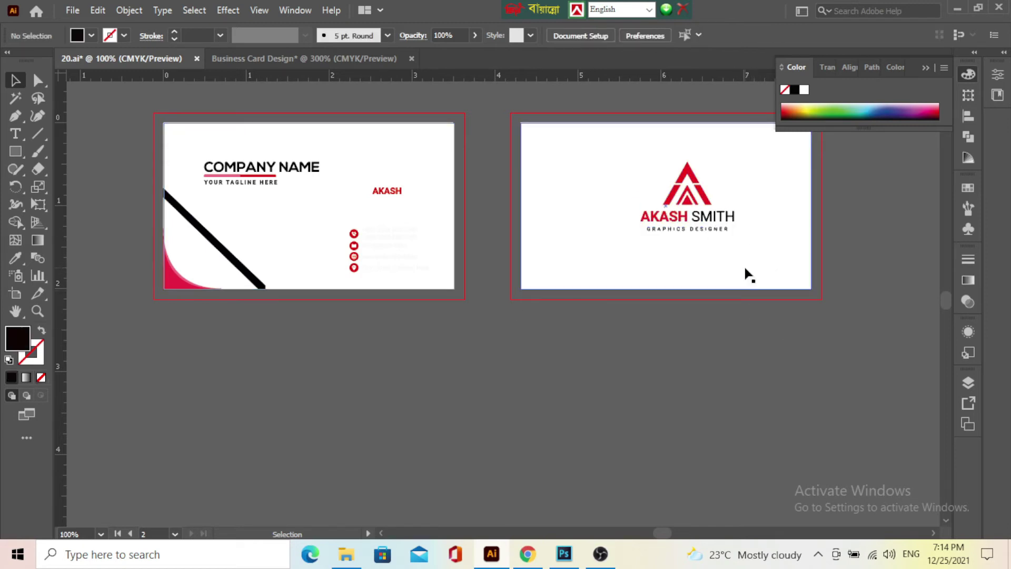
{"action": "left_click", "coordinate": [268, 59]}
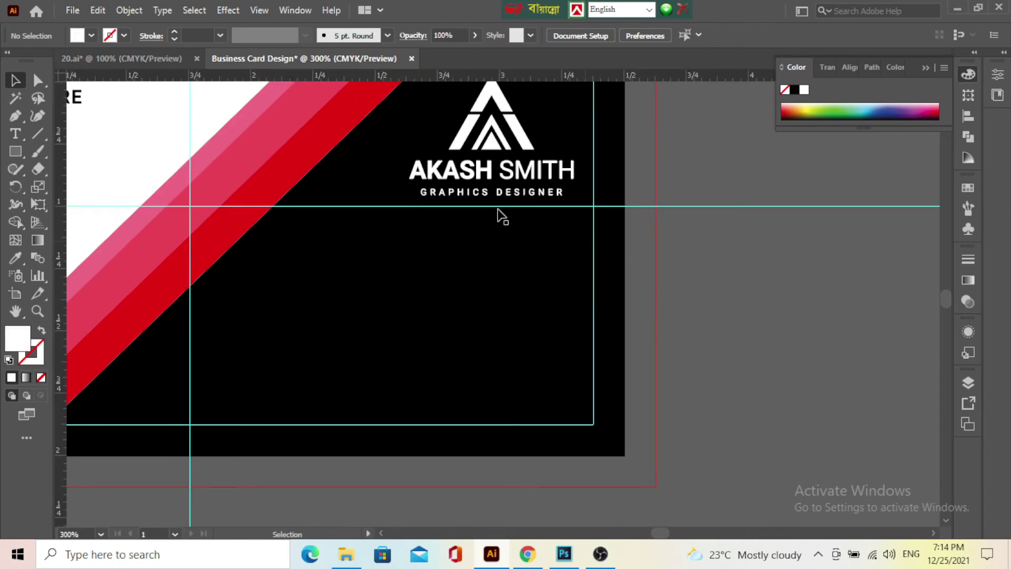
Color the AKASH letters red inside the logo group, leaving SMITH white.
{"action": "left_click", "coordinate": [474, 181]}
{"action": "double_click", "coordinate": [471, 179]}
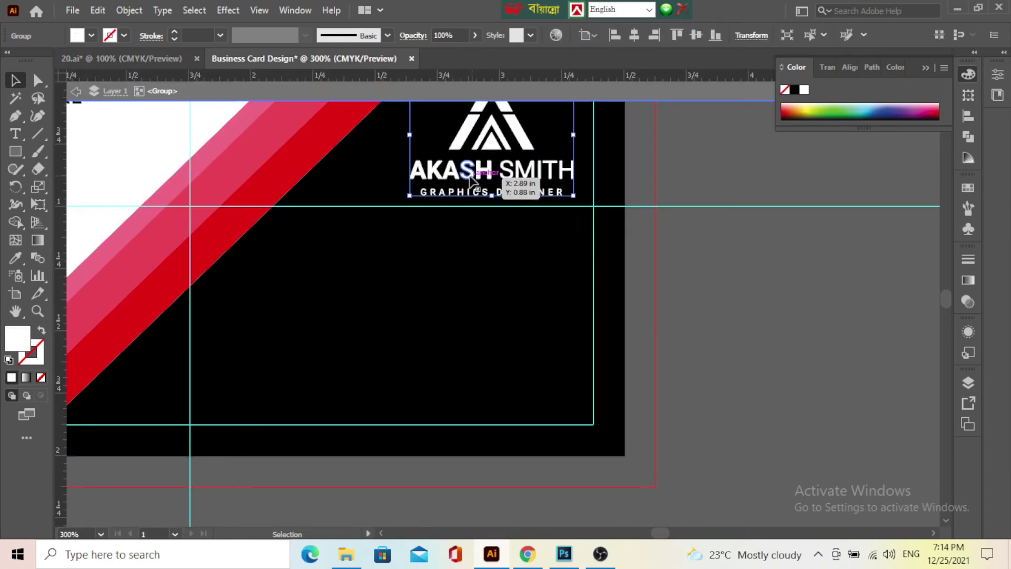
{"action": "left_click", "coordinate": [489, 176]}
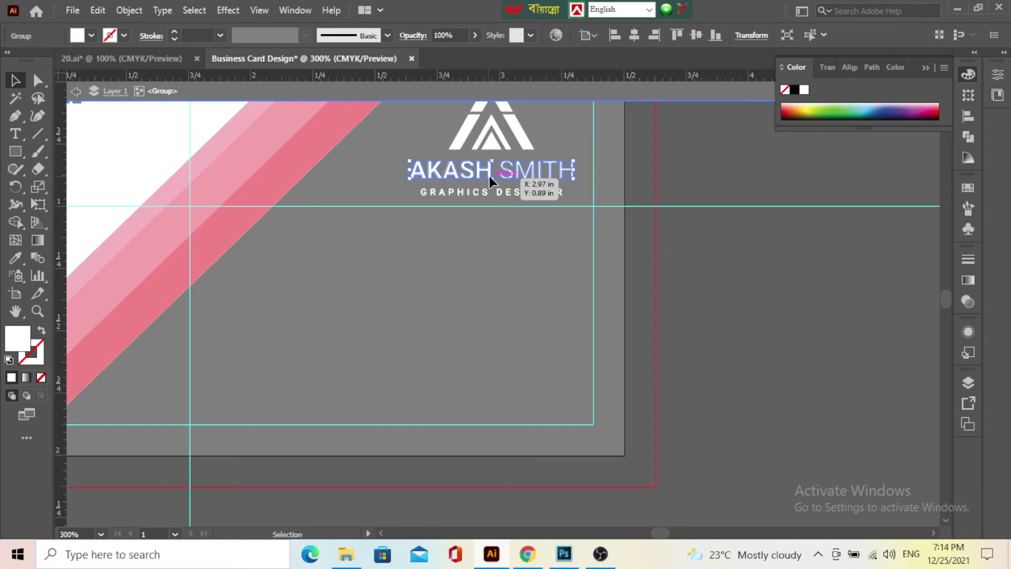
{"action": "double_click", "coordinate": [481, 177]}
{"action": "left_click", "coordinate": [480, 177]}
{"action": "left_click_drag", "start_coordinate": [494, 175], "coordinate": [494, 175]}
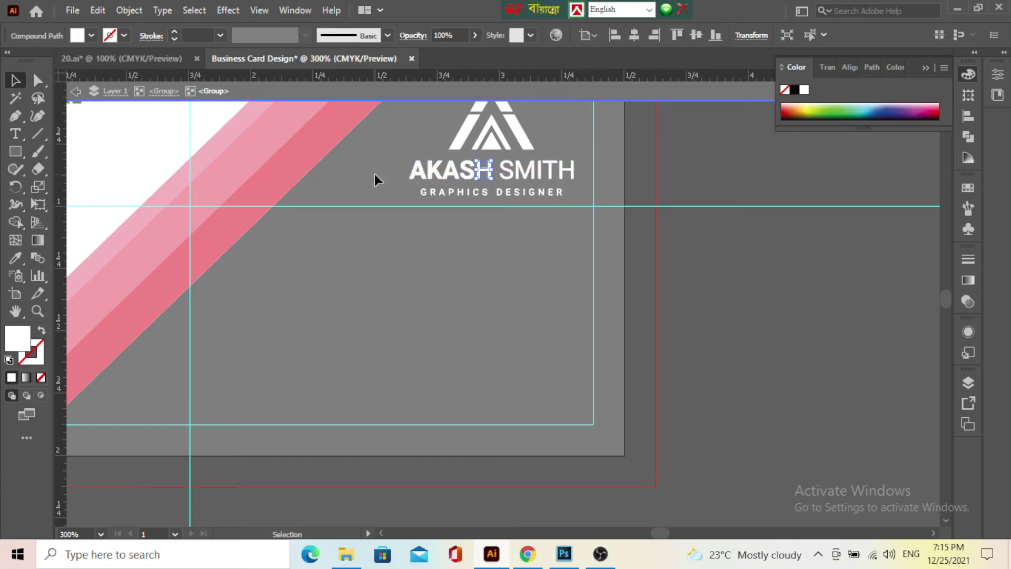
{"action": "key", "text": "ctrl+a"}
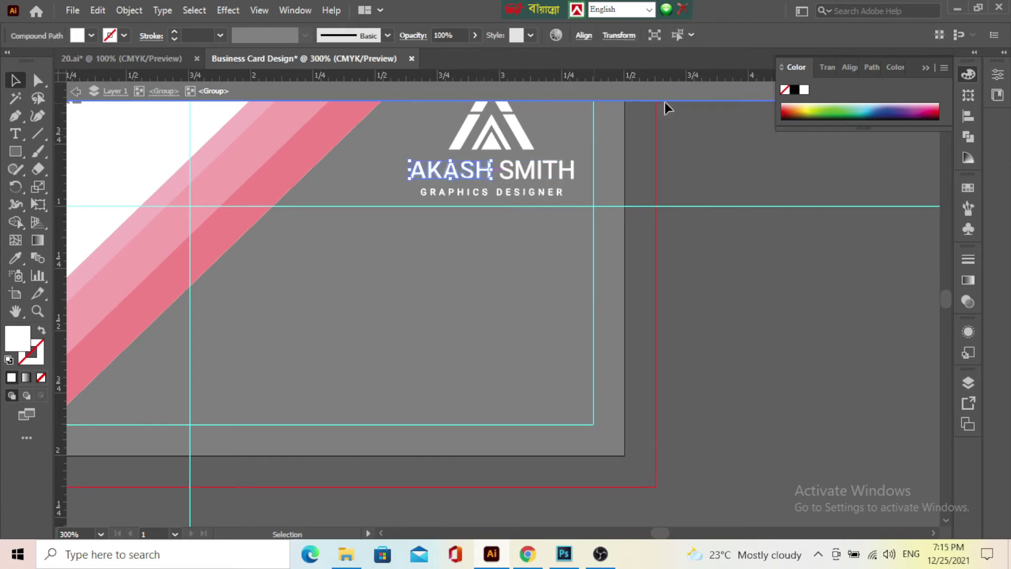
{"action": "left_click", "coordinate": [92, 36]}
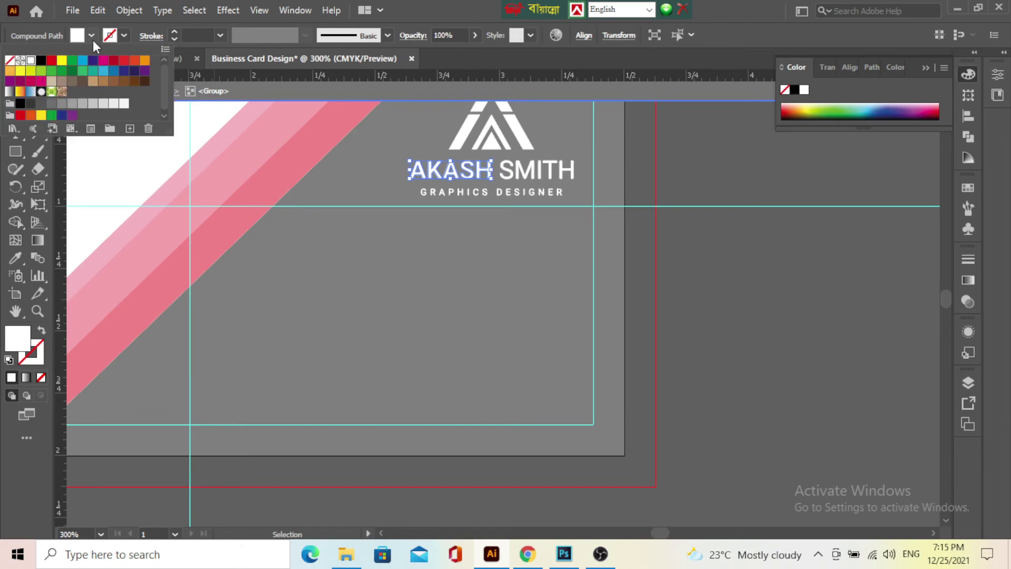
{"action": "left_click", "coordinate": [52, 61]}
{"action": "left_click", "coordinate": [740, 278]}
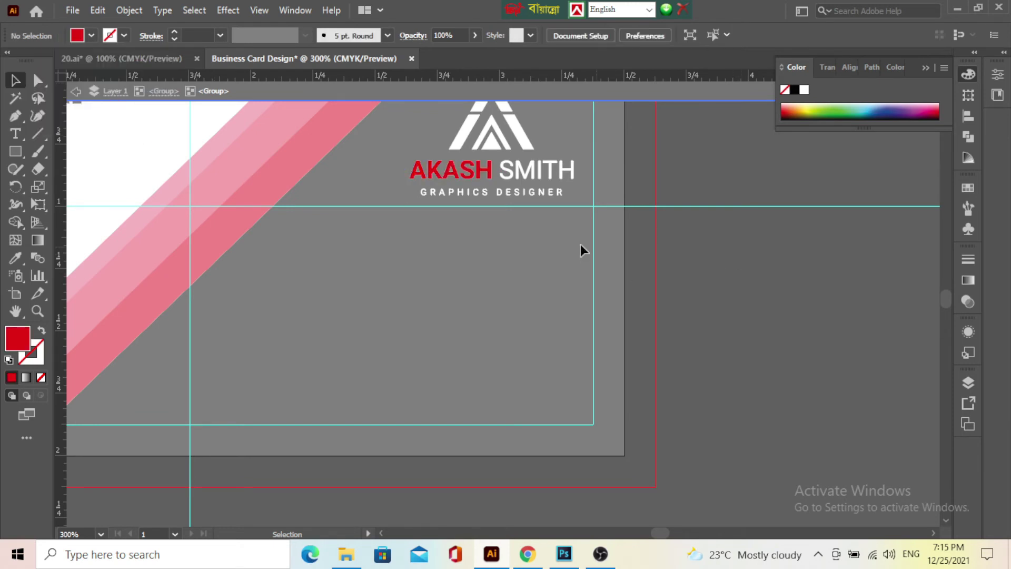
{"action": "key", "text": "Escape"}
Widen the logo and name group slightly to the left.
{"action": "key", "text": "ctrl+minus"}
{"action": "key", "text": "ctrl+minus"}
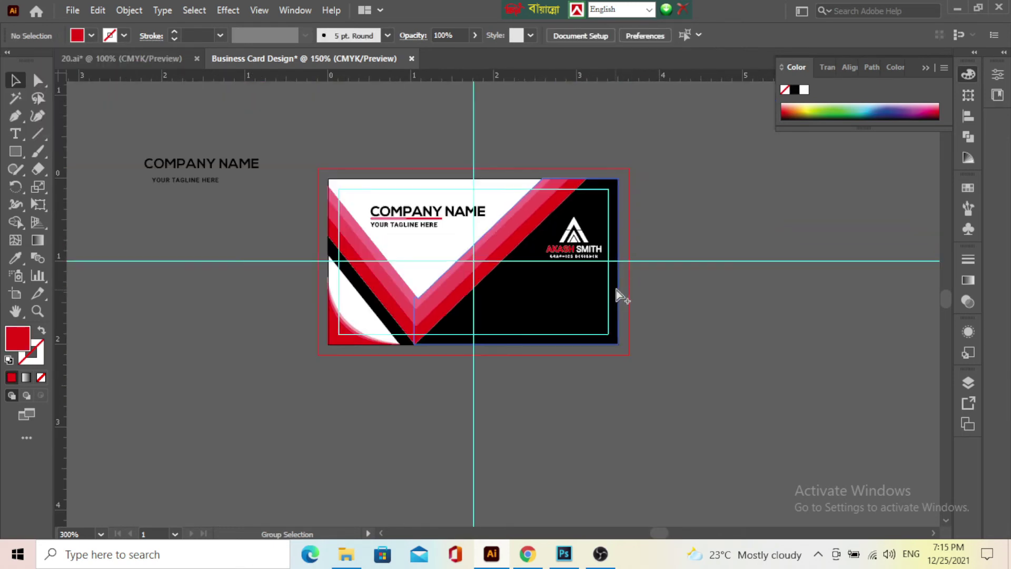
{"action": "scroll", "coordinate": [578, 284], "scroll_direction": "down", "scroll_amount": 2}
{"action": "scroll", "coordinate": [578, 284], "scroll_direction": "up", "scroll_amount": 4}
{"action": "left_click", "coordinate": [558, 256]}
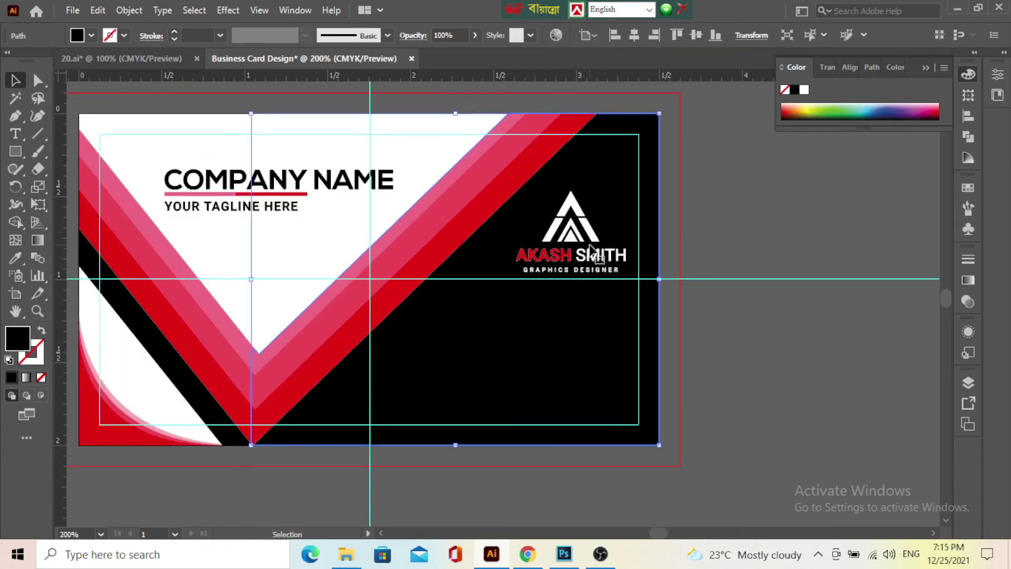
{"action": "left_click", "coordinate": [558, 256]}
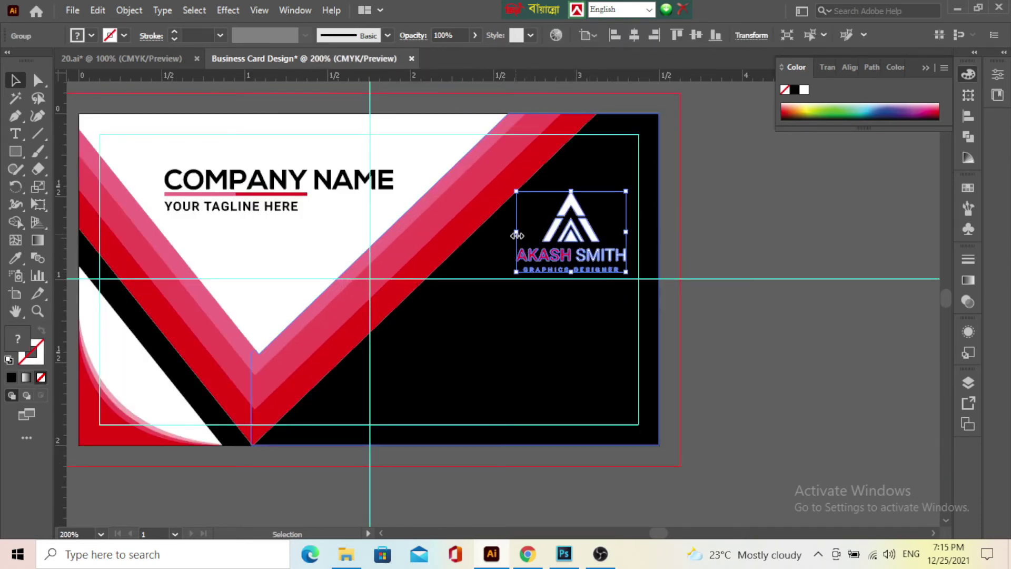
{"action": "left_click_drag", "start_coordinate": [516, 235], "coordinate": [507, 235]}
{"action": "left_click", "coordinate": [775, 216]}
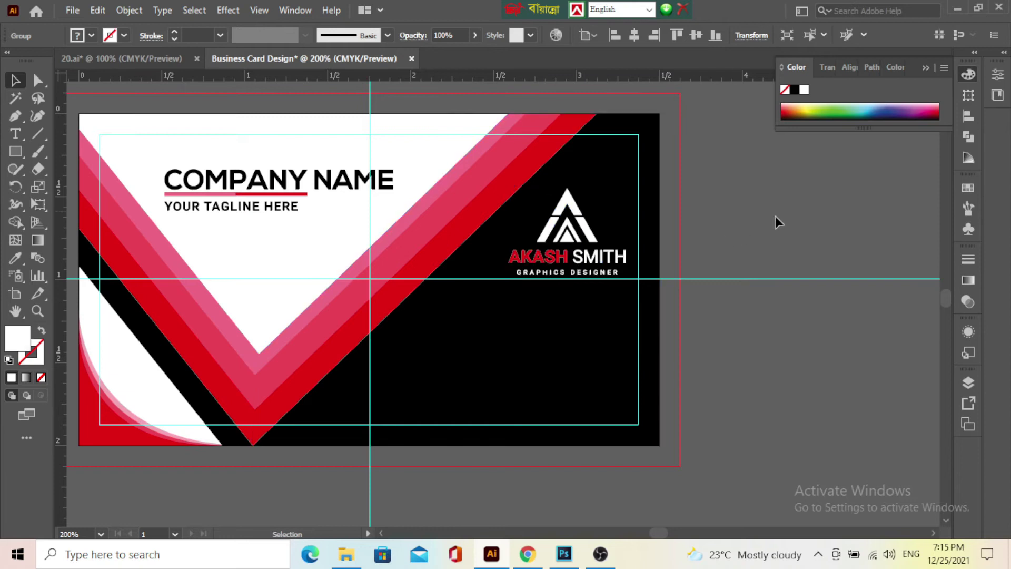
{"action": "scroll", "coordinate": [666, 263], "scroll_direction": "down", "scroll_amount": 3}
{"action": "scroll", "coordinate": [556, 282], "scroll_direction": "up", "scroll_amount": 2}
{"action": "scroll", "coordinate": [556, 282], "scroll_direction": "down", "scroll_amount": 4}
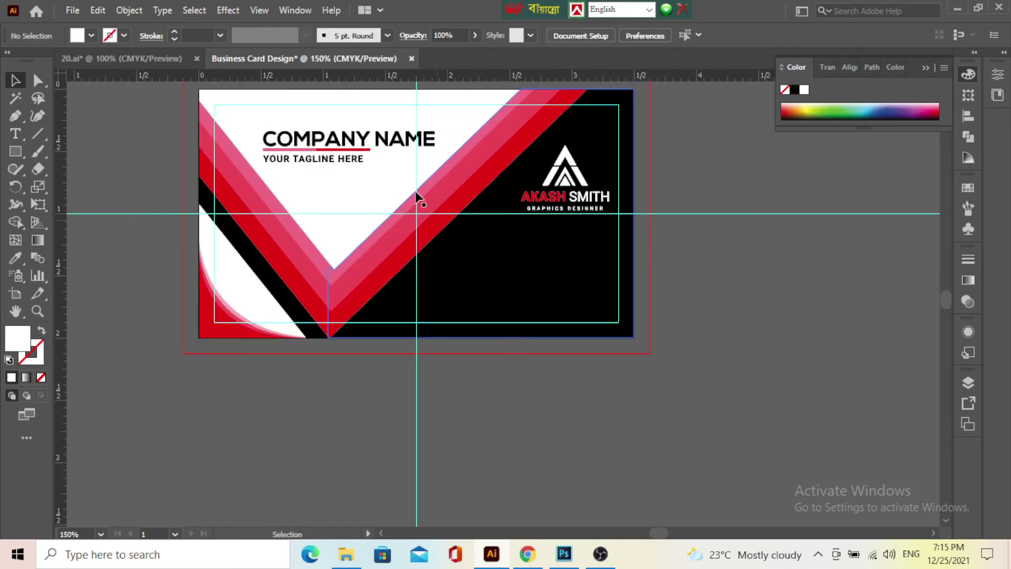
Bring the contact-info group from 20.ai onto the card's lower right, nudged down and left.
{"action": "left_click", "coordinate": [178, 58]}
{"action": "left_click", "coordinate": [356, 262]}
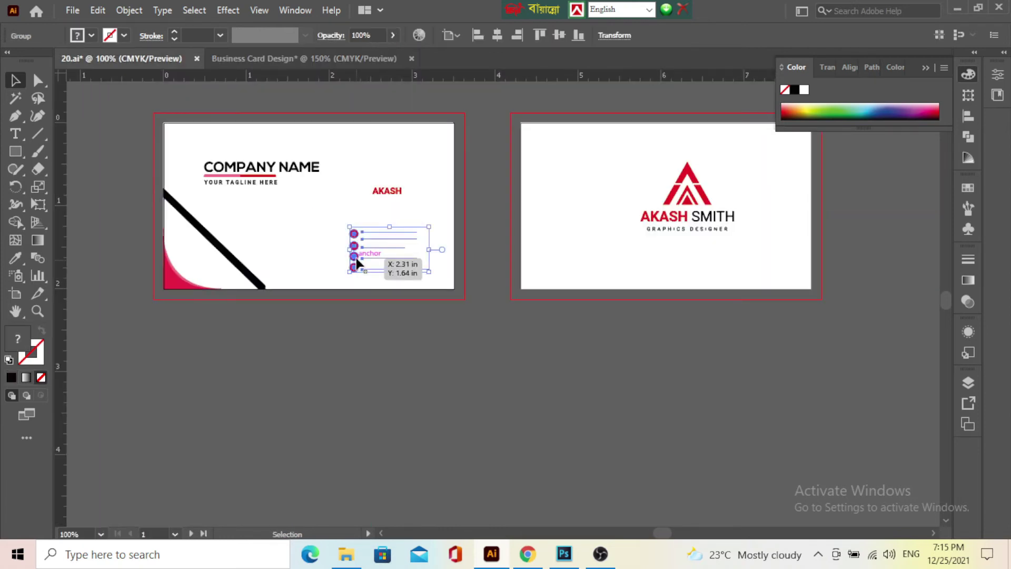
{"action": "left_click_drag", "start_coordinate": [357, 264], "coordinate": [241, 55]}
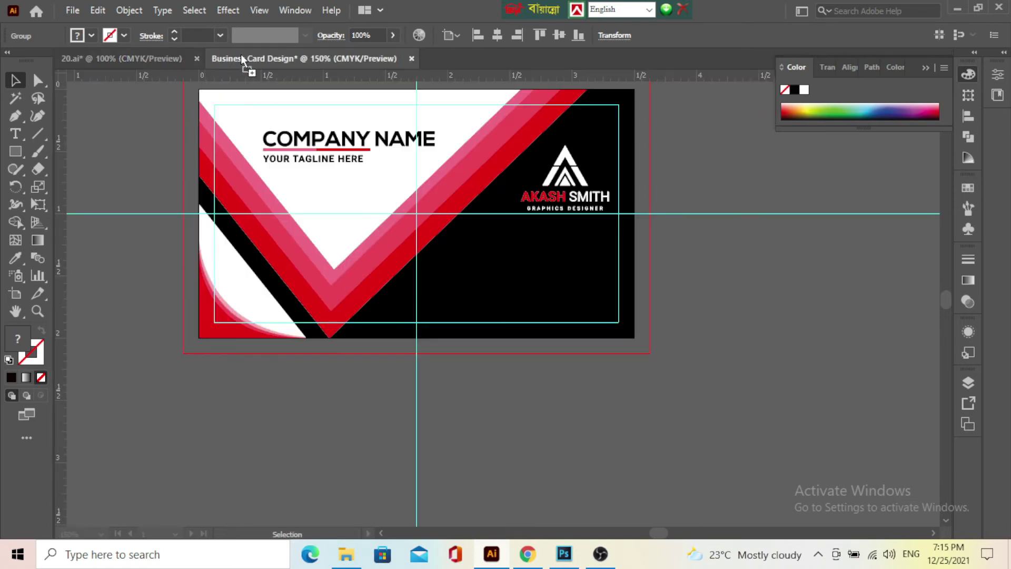
{"action": "mouse_move", "coordinate": [520, 285]}
{"action": "left_mouse_down"}
{"action": "mouse_move", "coordinate": [486, 283]}
{"action": "mouse_move", "coordinate": [486, 271]}
{"action": "left_mouse_up"}
{"action": "scroll", "coordinate": [520, 285], "scroll_direction": "up", "scroll_amount": 1}
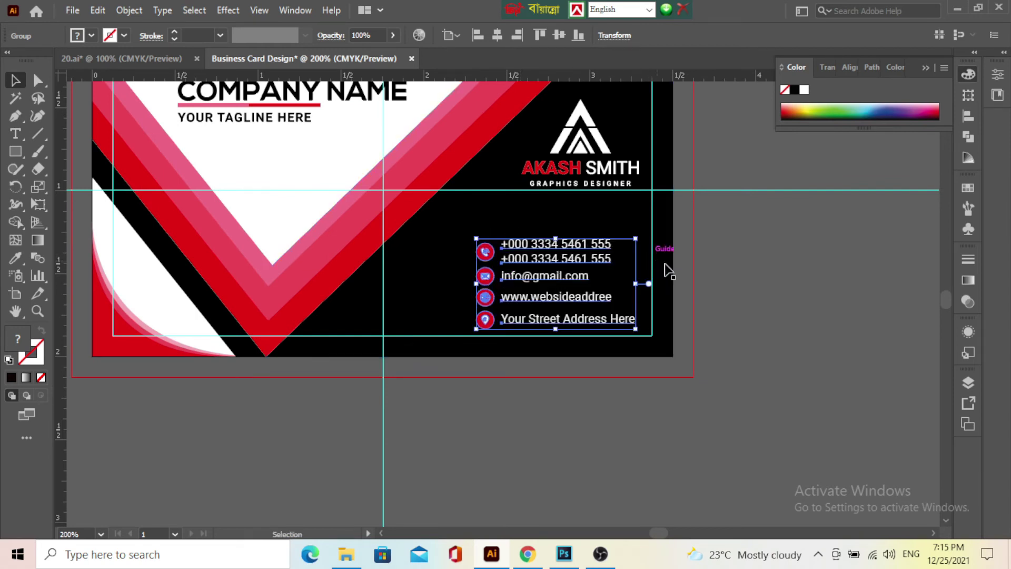
{"action": "key", "text": "Down"}
{"action": "key", "text": "Down"}
{"action": "key", "text": "Down"}
{"action": "key", "text": "Down"}
{"action": "key", "text": "Down"}
{"action": "key", "text": "Down"}
{"action": "key", "text": "Left"}
{"action": "key", "text": "Left"}
{"action": "left_click", "coordinate": [756, 299]}
Nudge the AKASH SMITH logo group slightly up and to the left.
{"action": "left_click", "coordinate": [590, 168]}
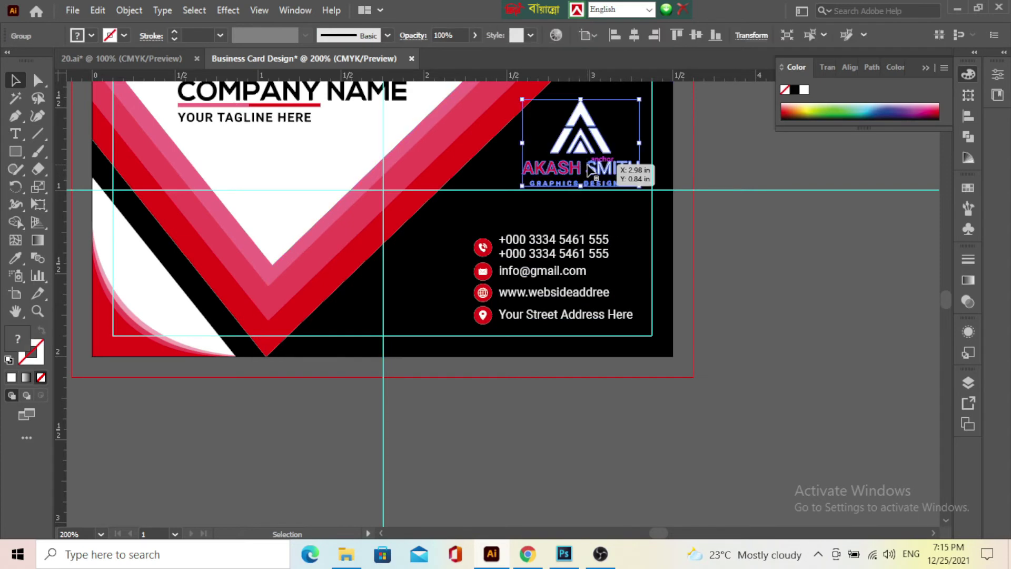
{"action": "key", "text": "Up"}
{"action": "key", "text": "Up"}
{"action": "key", "text": "Up"}
{"action": "key", "text": "Left"}
{"action": "key", "text": "Left"}
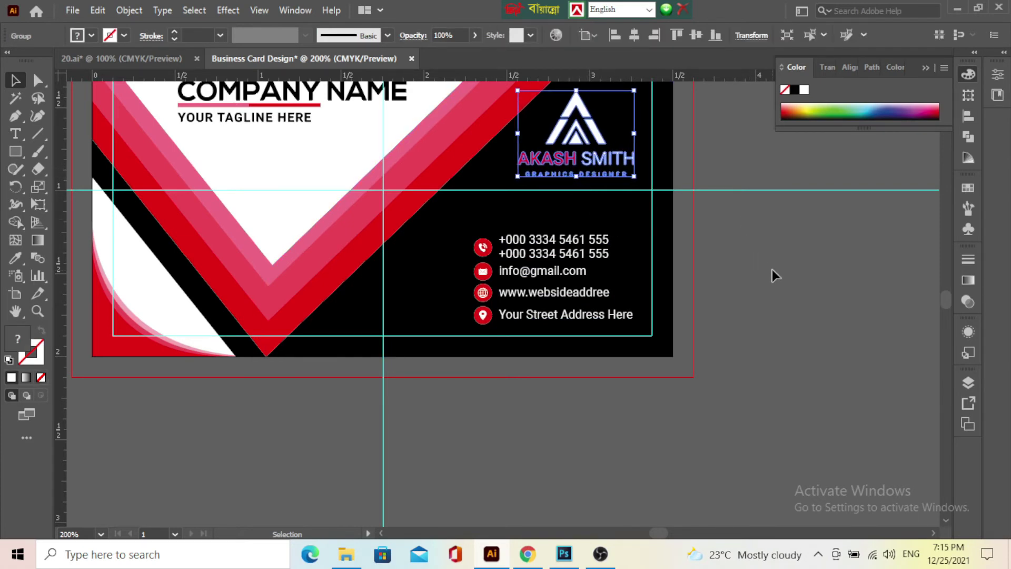
{"action": "left_click", "coordinate": [745, 269]}
{"action": "scroll", "coordinate": [583, 343], "scroll_direction": "down", "scroll_amount": 2}
{"action": "scroll", "coordinate": [576, 343], "scroll_direction": "down", "scroll_amount": 2}
{"action": "scroll", "coordinate": [575, 343], "scroll_direction": "up", "scroll_amount": 4}
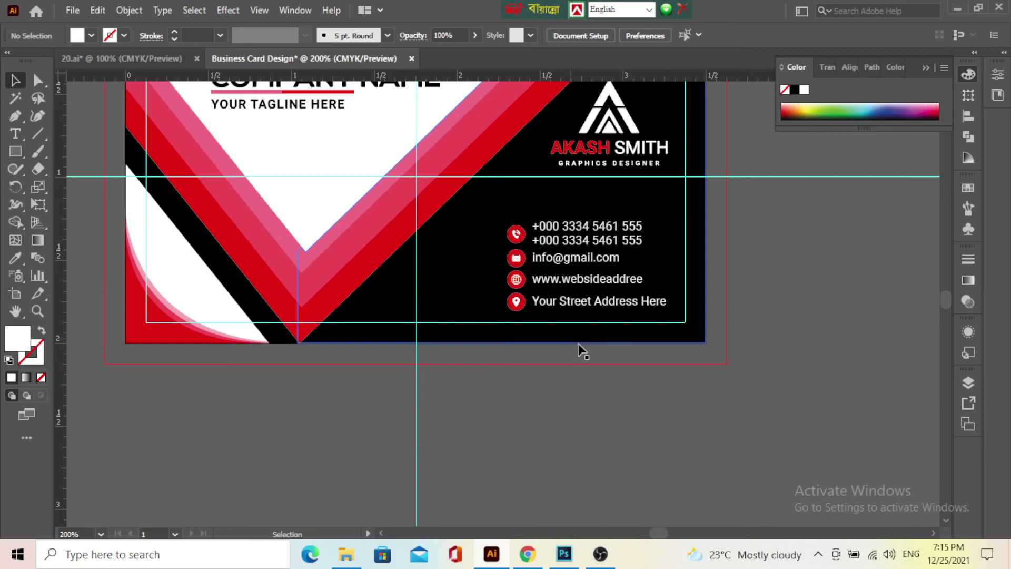
{"action": "scroll", "coordinate": [579, 389], "scroll_direction": "down", "scroll_amount": 3}
{"action": "scroll", "coordinate": [511, 374], "scroll_direction": "up", "scroll_amount": 2}
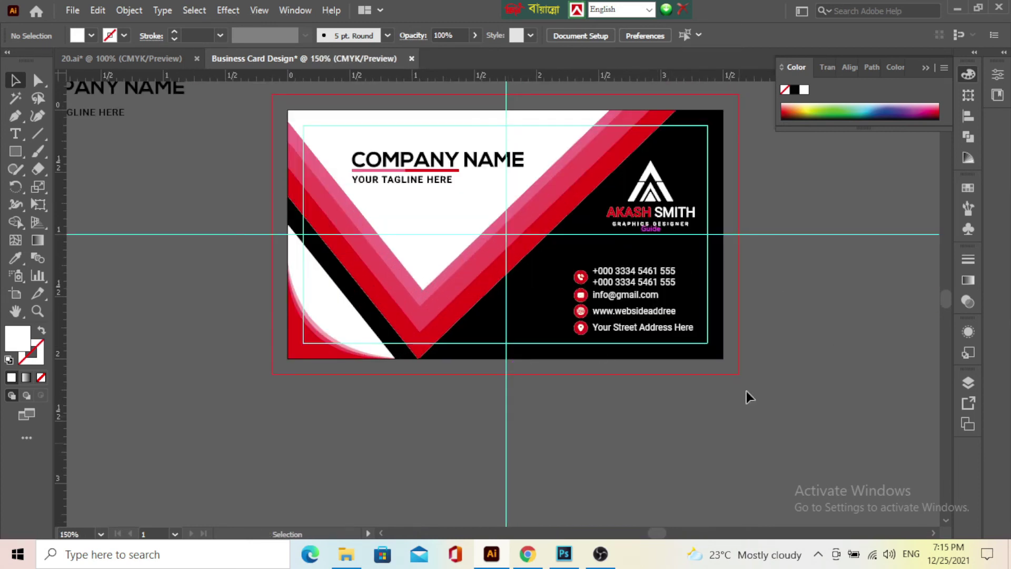
Alt-drag the card's artboard to the right to create Artboard 1 copy.
{"action": "scroll", "coordinate": [496, 287], "scroll_direction": "down", "scroll_amount": 2}
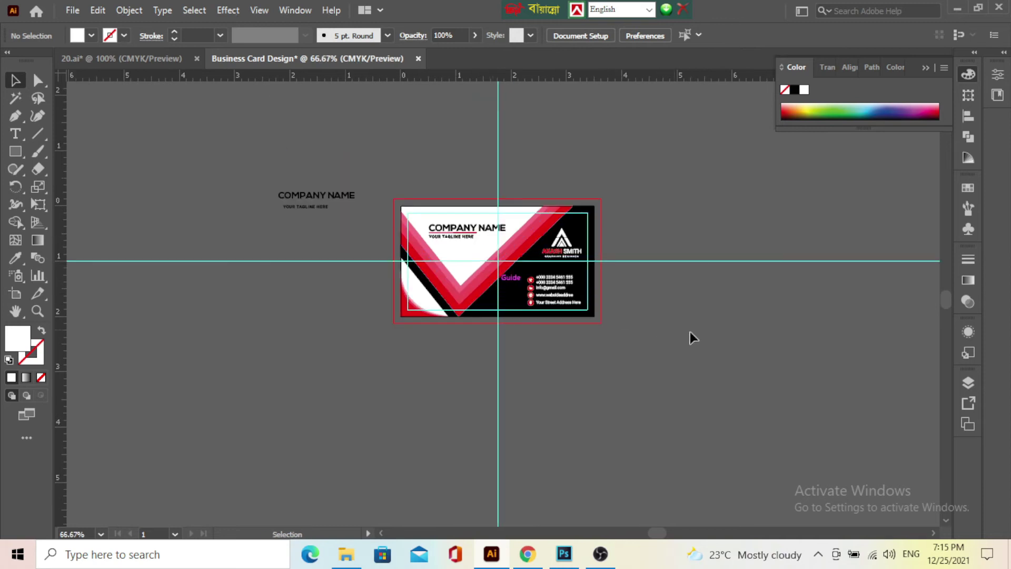
{"action": "left_click_drag", "start_coordinate": [690, 339], "coordinate": [445, 289]}
{"action": "left_click_drag", "start_coordinate": [198, 217], "coordinate": [259, 242]}
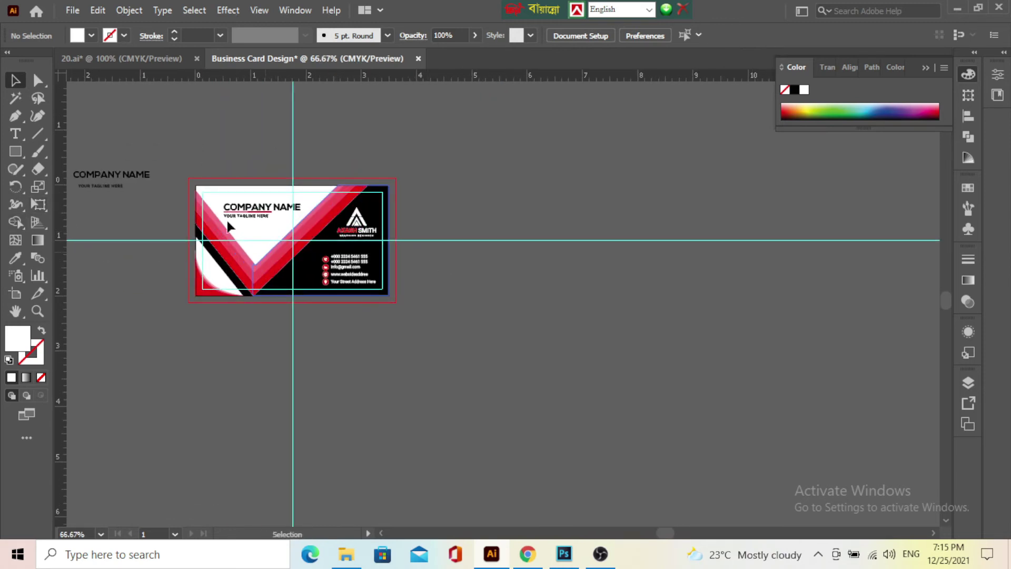
{"action": "left_click", "coordinate": [12, 298]}
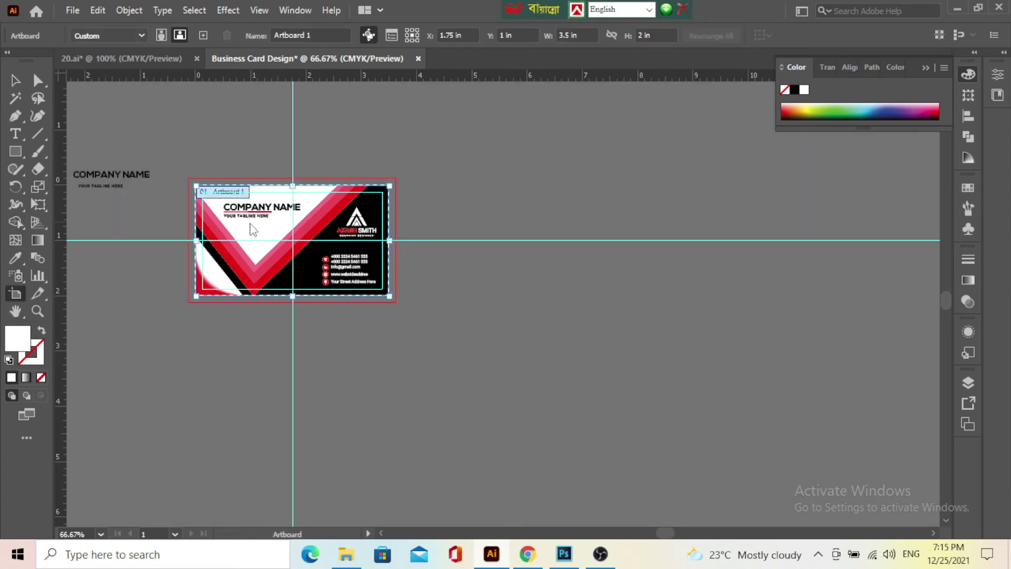
{"action": "left_click_drag", "start_coordinate": [248, 232], "coordinate": [464, 227]}
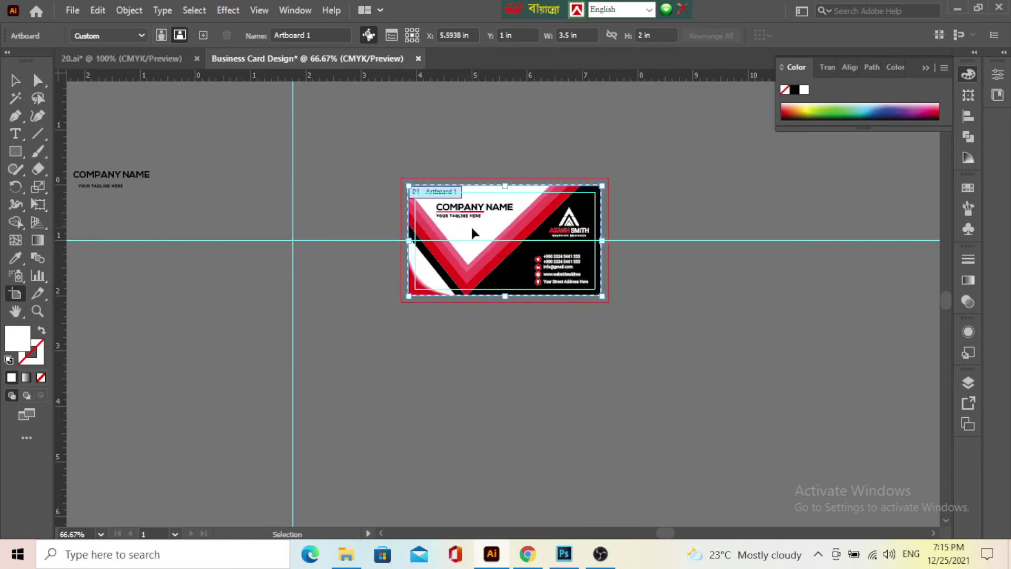
{"action": "key", "text": "ctrl+z"}
{"action": "left_click_drag", "start_coordinate": [320, 219], "coordinate": [543, 225]}
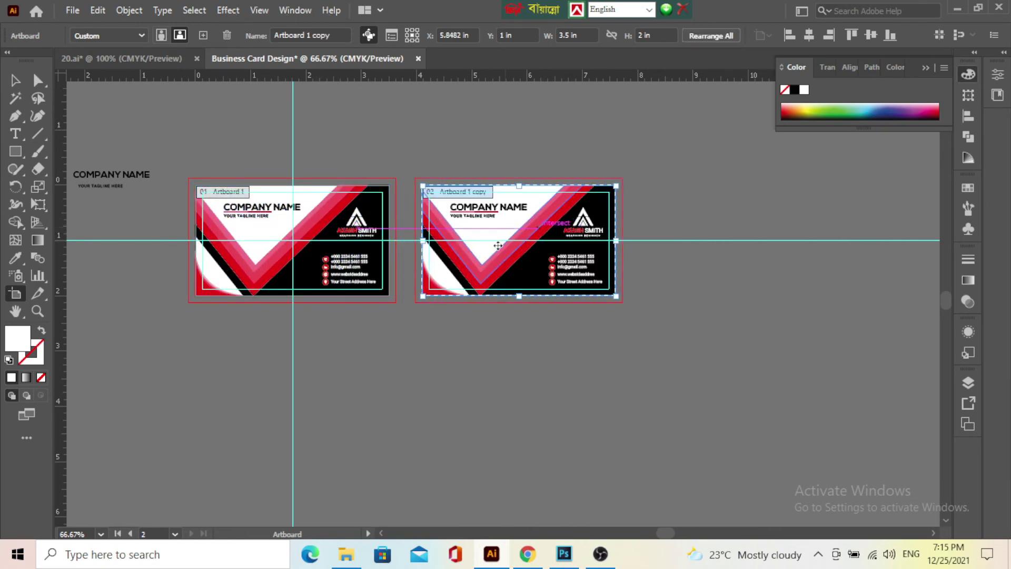
Return to the Selection tool and select the duplicated card's artwork.
{"action": "scroll", "coordinate": [497, 246], "scroll_direction": "up", "scroll_amount": 1}
{"action": "scroll", "coordinate": [497, 248], "scroll_direction": "up", "scroll_amount": 1}
{"action": "scroll", "coordinate": [474, 258], "scroll_direction": "down", "scroll_amount": 1}
{"action": "scroll", "coordinate": [472, 263], "scroll_direction": "down", "scroll_amount": 1}
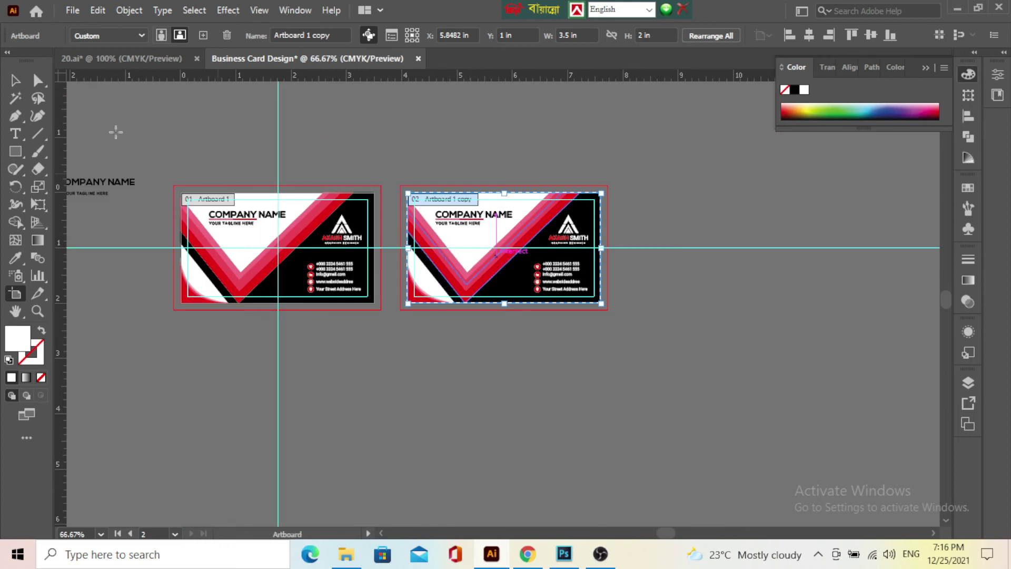
{"action": "left_click", "coordinate": [15, 81]}
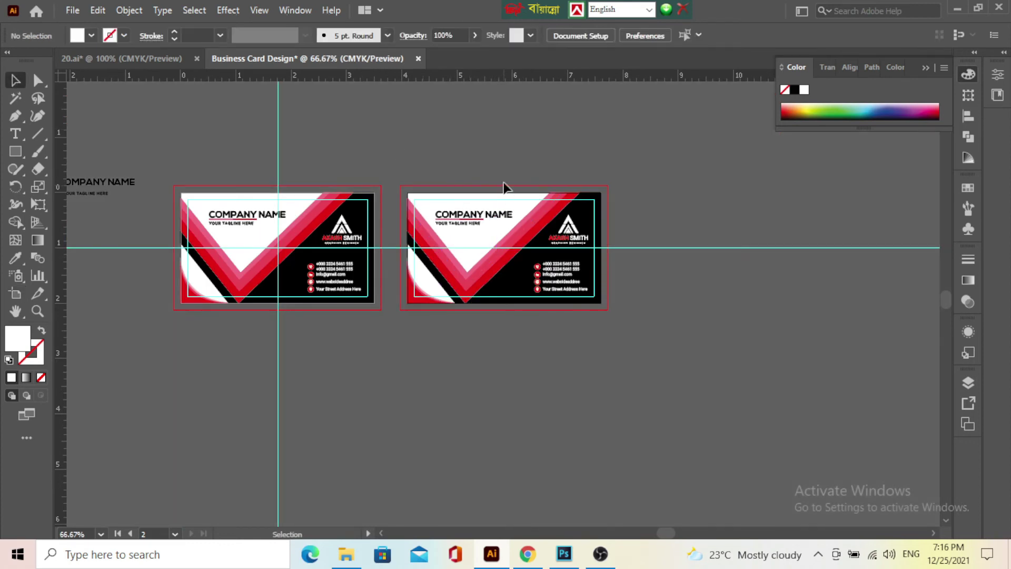
{"action": "left_click", "coordinate": [537, 216]}
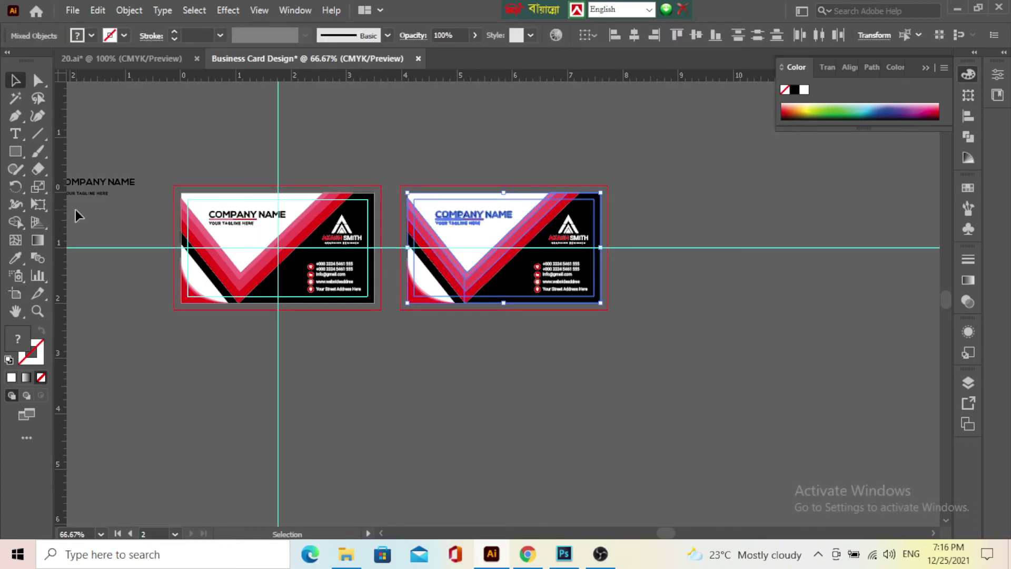
Add a vertical guide over the second card, then delete its red V stripe and another V layer.
{"action": "mouse_move", "coordinate": [64, 213]}
{"action": "left_mouse_down"}
{"action": "mouse_move", "coordinate": [526, 230]}
{"action": "mouse_move", "coordinate": [501, 223]}
{"action": "left_mouse_up"}
{"action": "scroll", "coordinate": [501, 224], "scroll_direction": "up", "scroll_amount": 2}
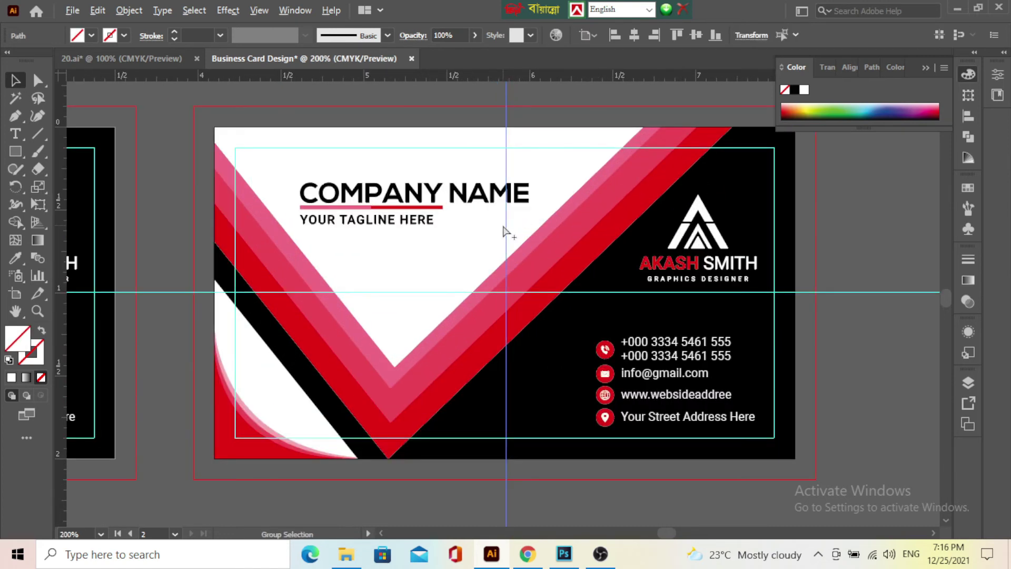
{"action": "left_click", "coordinate": [375, 331]}
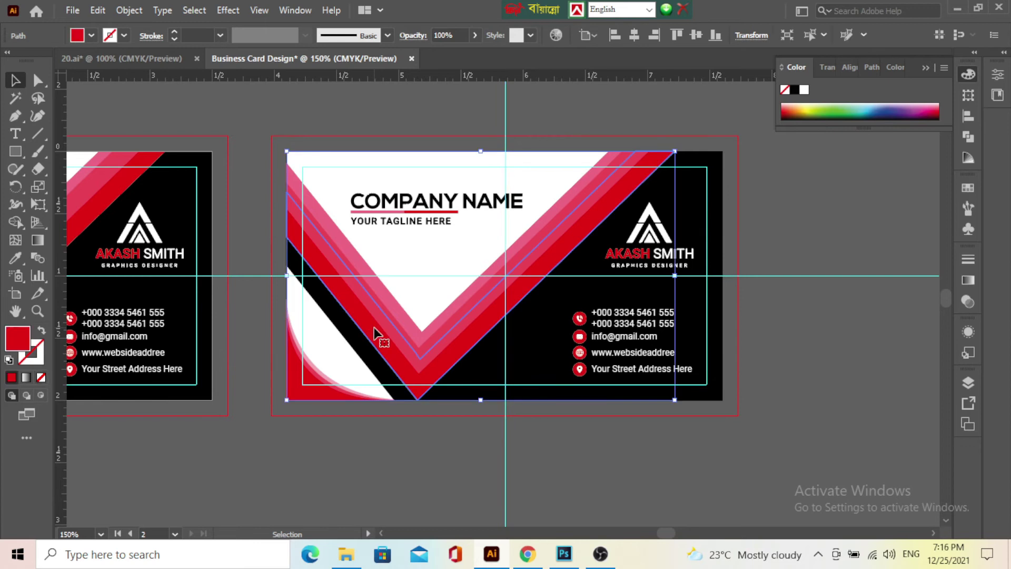
{"action": "key", "text": "Delete"}
{"action": "left_click", "coordinate": [392, 331]}
{"action": "key", "text": "Delete"}
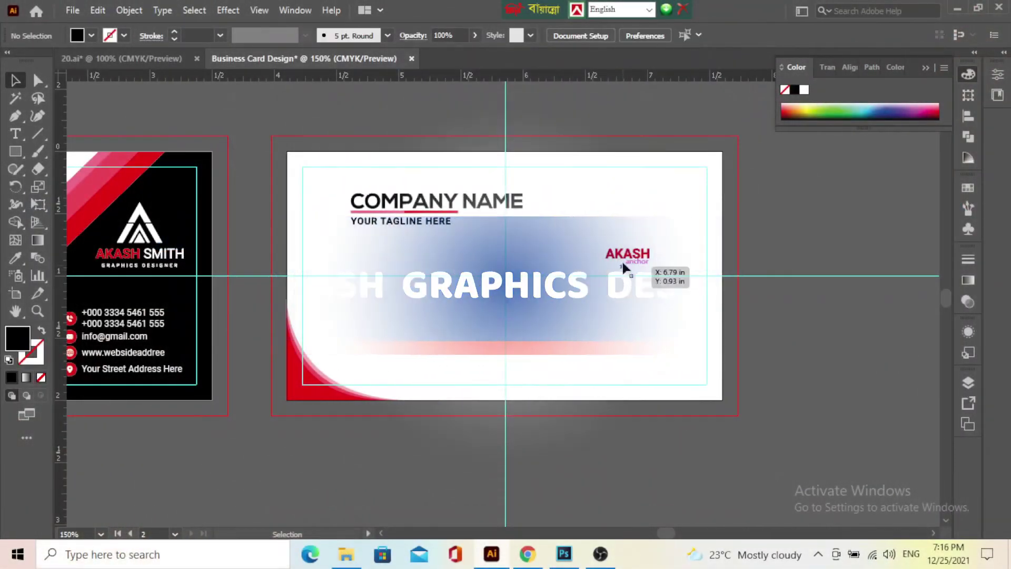
{"action": "left_click_drag", "start_coordinate": [621, 260], "coordinate": [822, 228]}
{"action": "left_click", "coordinate": [832, 341]}
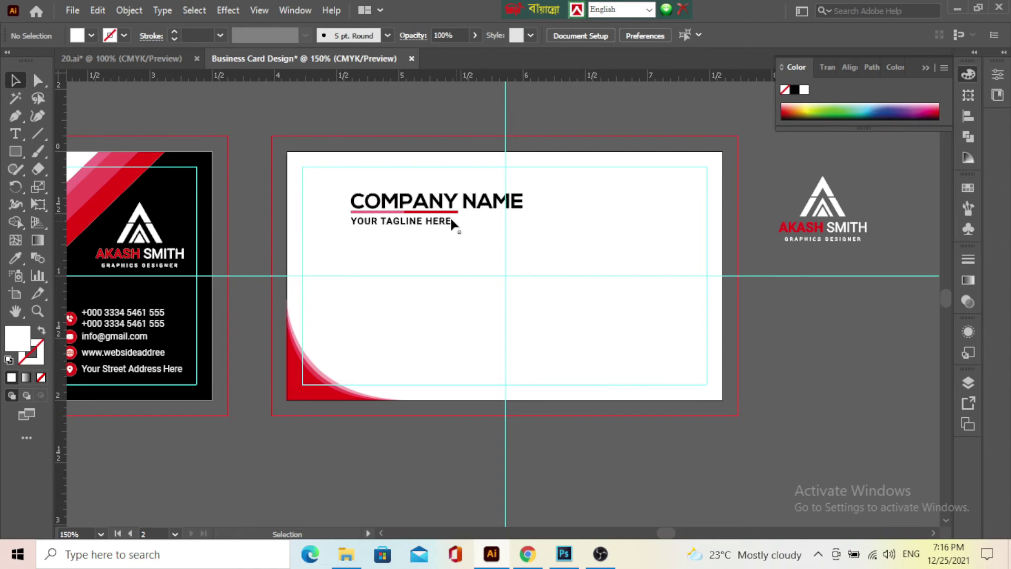
{"action": "left_click_drag", "start_coordinate": [434, 251], "coordinate": [383, 184]}
{"action": "left_click", "coordinate": [383, 188]}
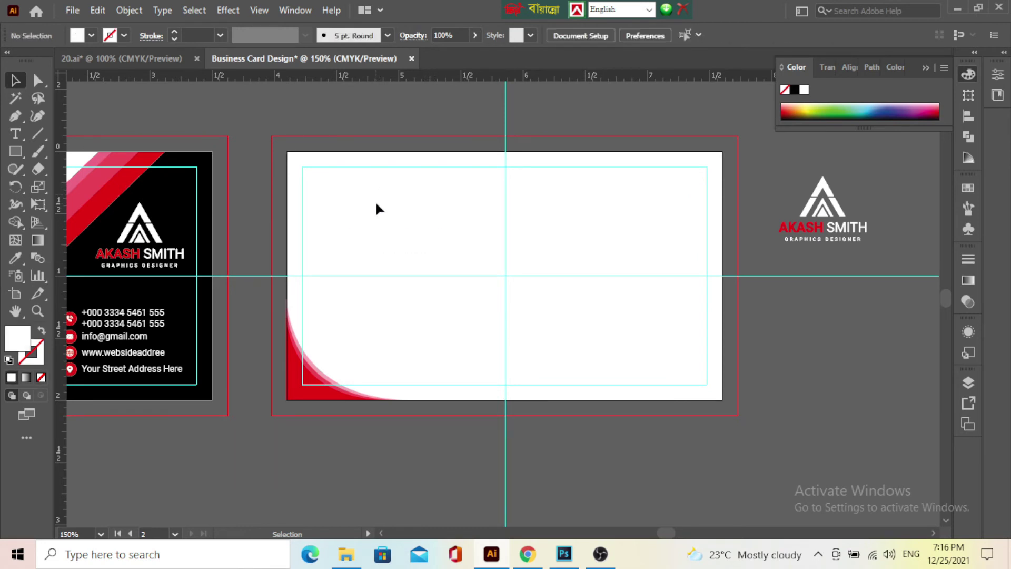
{"action": "left_click", "coordinate": [16, 152]}
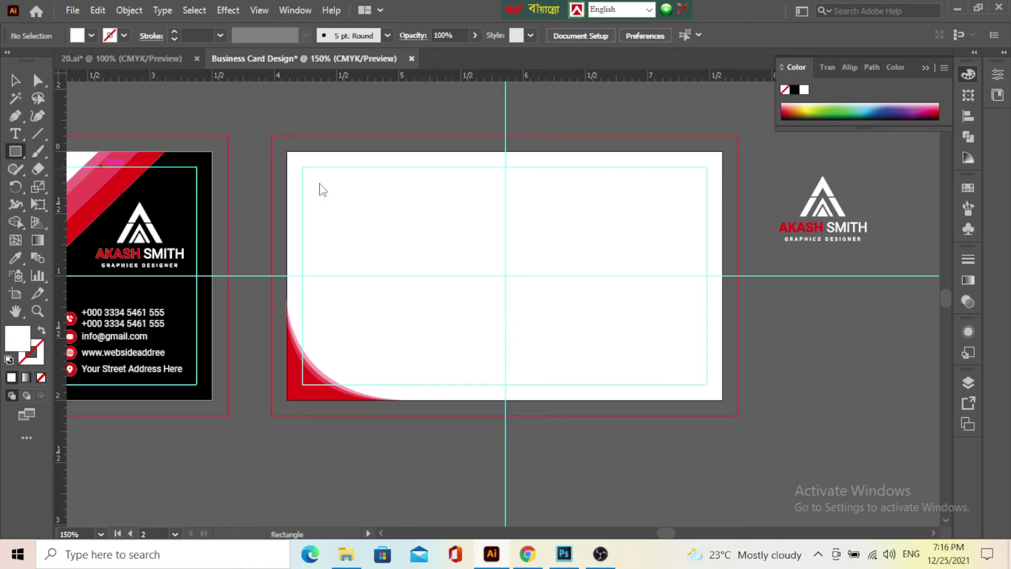
{"action": "left_click_drag", "start_coordinate": [285, 153], "coordinate": [723, 395]}
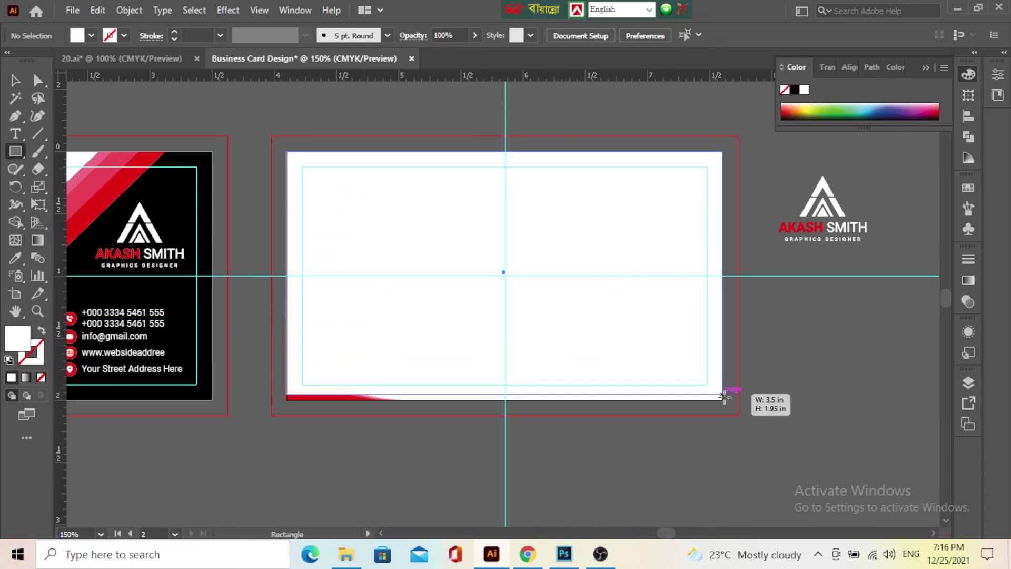
{"action": "left_click_drag", "start_coordinate": [724, 394], "coordinate": [722, 399]}
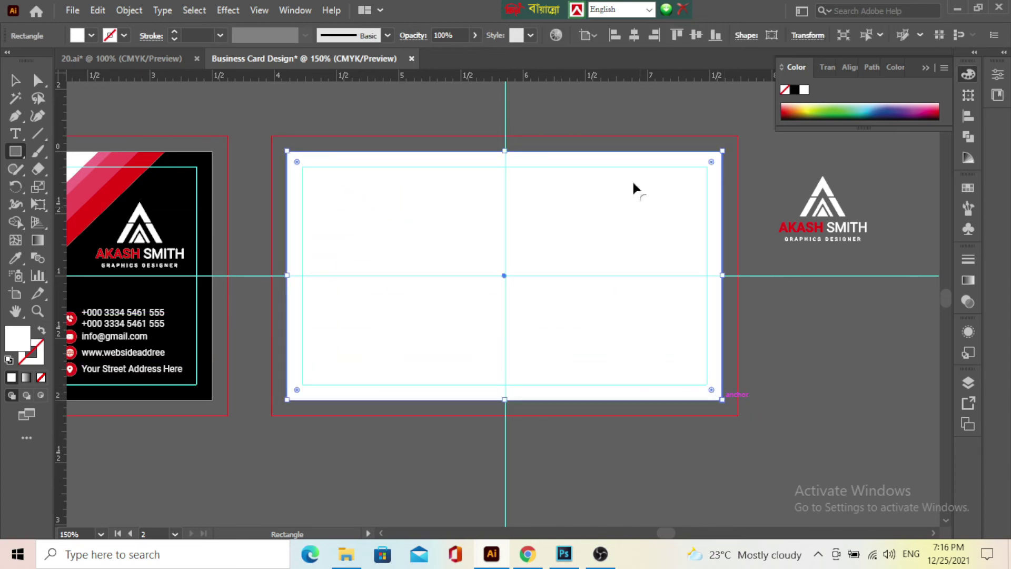
{"action": "left_click", "coordinate": [794, 91]}
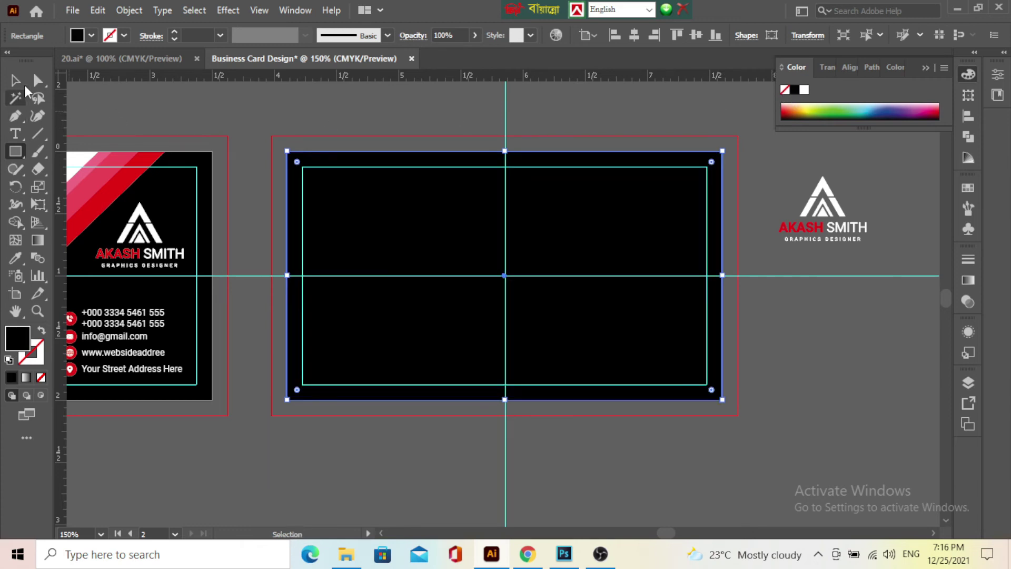
{"action": "left_click", "coordinate": [16, 80]}
{"action": "key", "text": "Delete"}
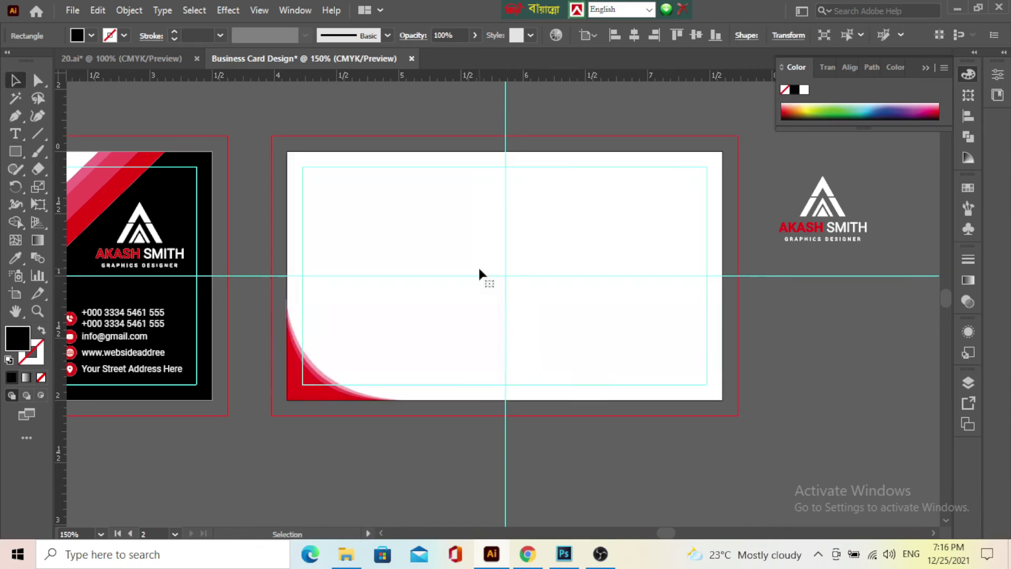
{"action": "left_click", "coordinate": [313, 390]}
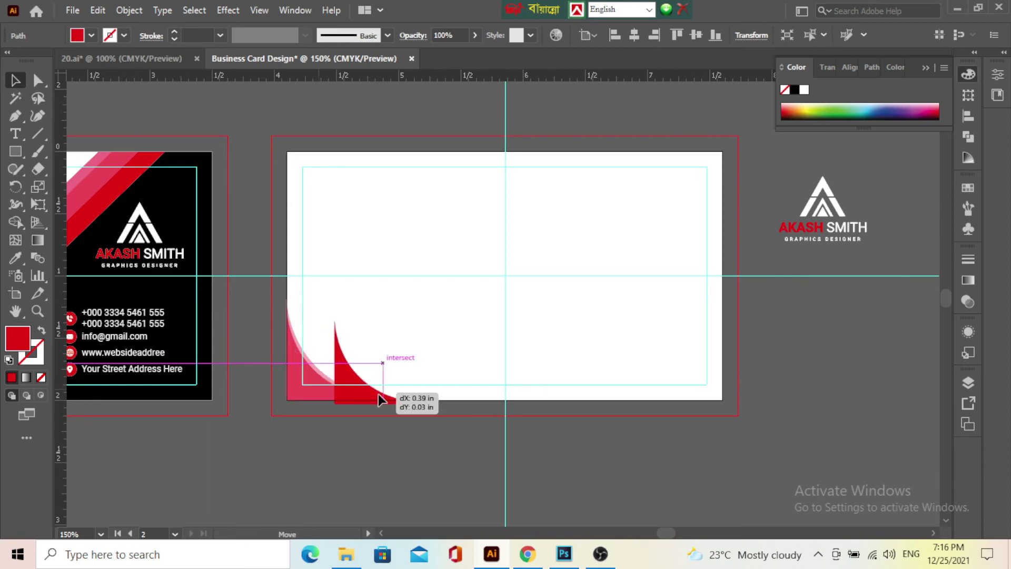
{"action": "left_click_drag", "start_coordinate": [312, 390], "coordinate": [314, 390]}
{"action": "left_click", "coordinate": [323, 213]}
{"action": "left_click", "coordinate": [329, 218]}
{"action": "key", "text": "Delete"}
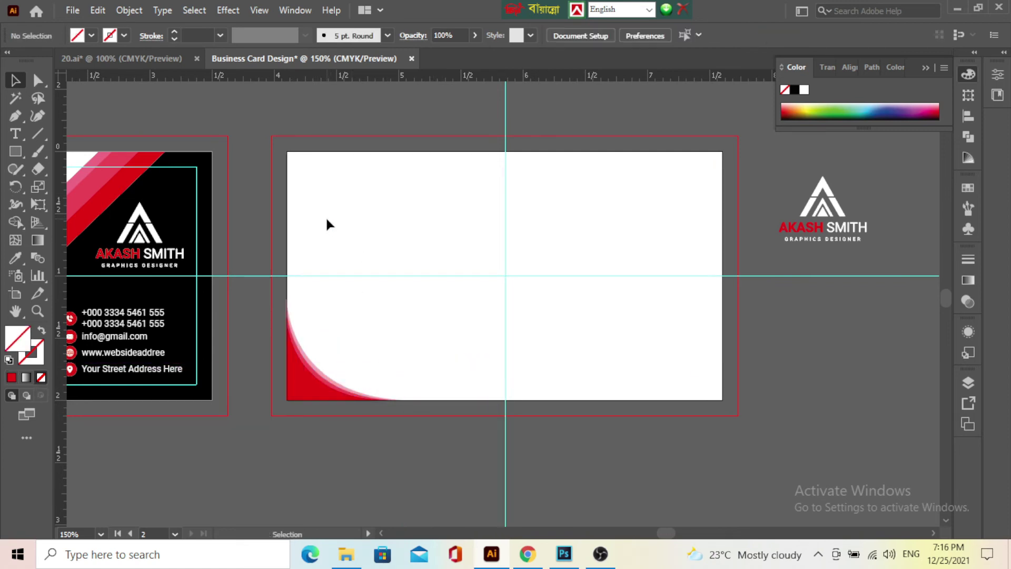
{"action": "key", "text": "ctrl+z"}
{"action": "left_click", "coordinate": [377, 331]}
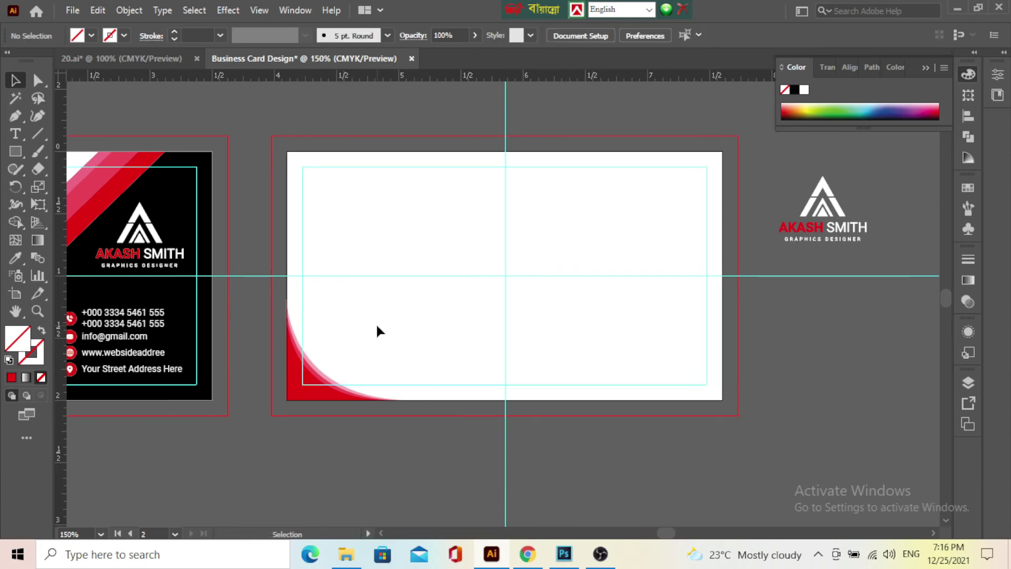
{"action": "left_click_drag", "start_coordinate": [367, 198], "coordinate": [365, 193]}
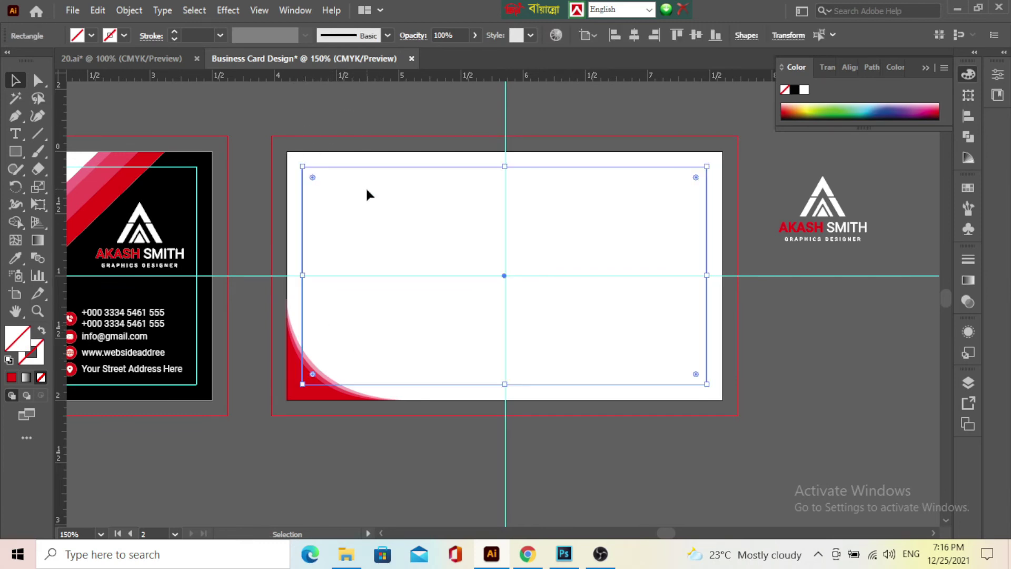
{"action": "left_click", "coordinate": [371, 347]}
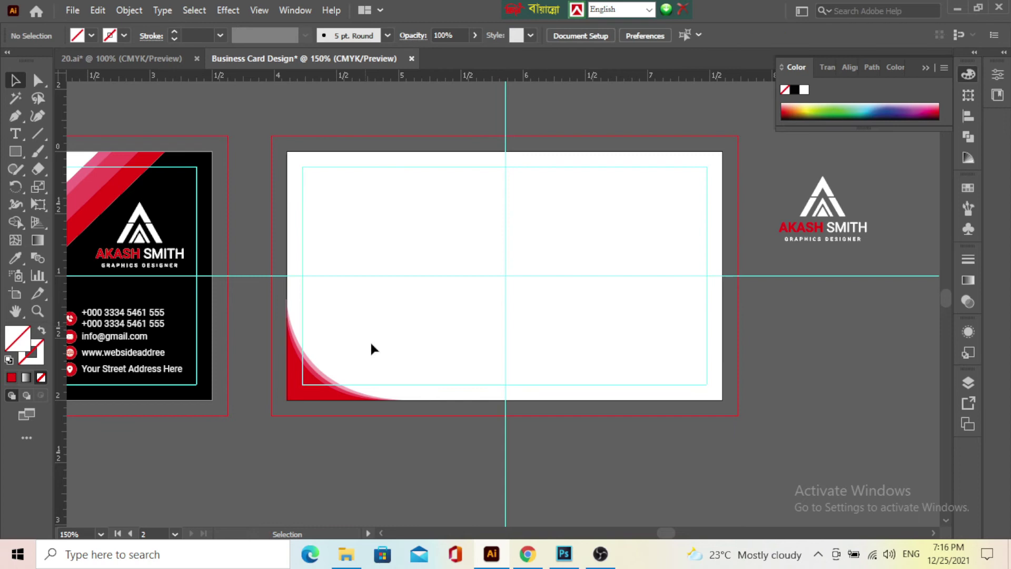
{"action": "left_click", "coordinate": [317, 394]}
{"action": "left_click_drag", "start_coordinate": [324, 395], "coordinate": [641, 422]}
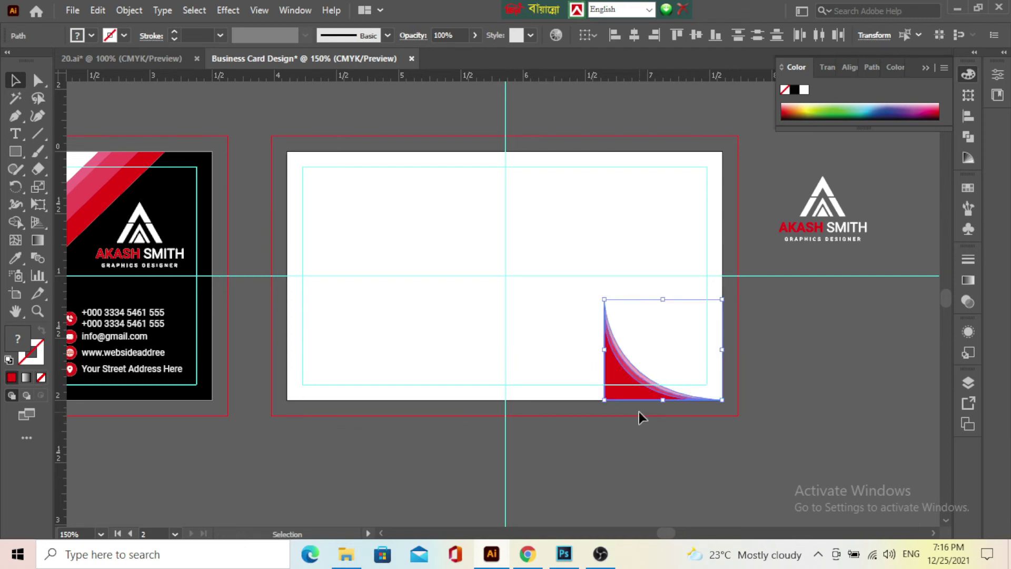
Reflect the red corner shape across the vertical axis so it curves along the right edge.
{"action": "right_click", "coordinate": [613, 386]}
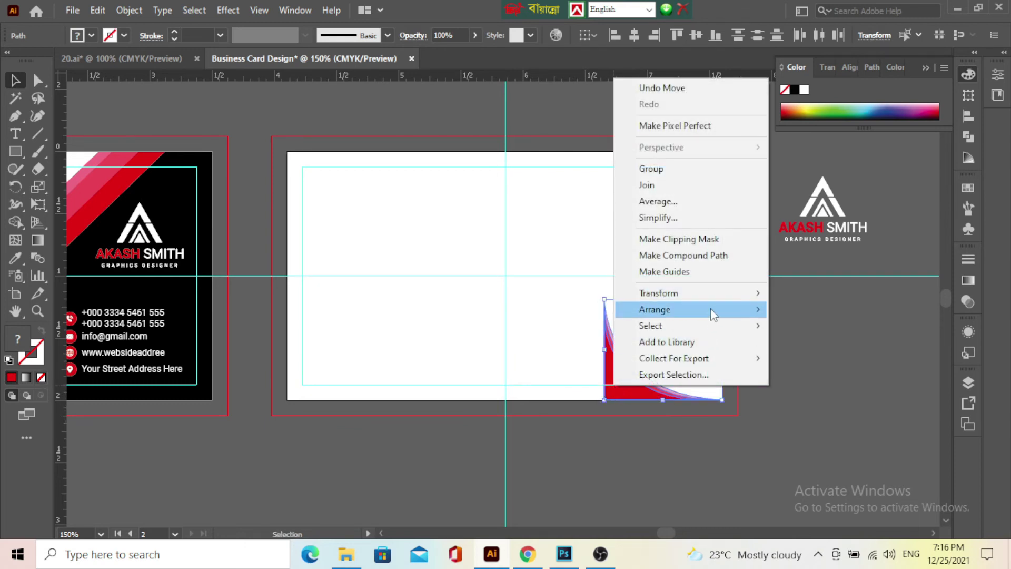
{"action": "mouse_move", "coordinate": [659, 293]}
{"action": "left_click", "coordinate": [831, 347]}
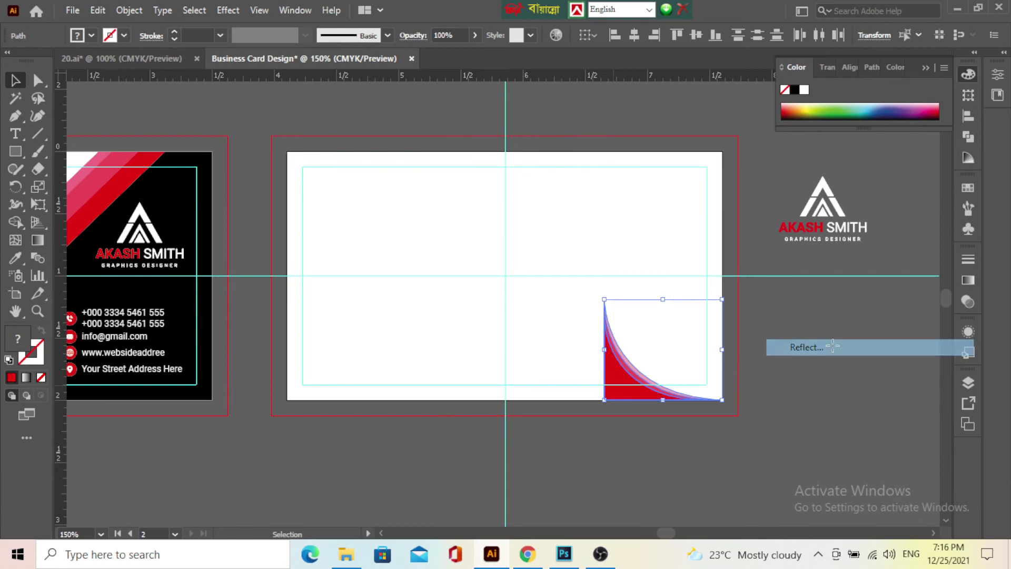
{"action": "left_click", "coordinate": [517, 405]}
{"action": "left_click", "coordinate": [791, 394]}
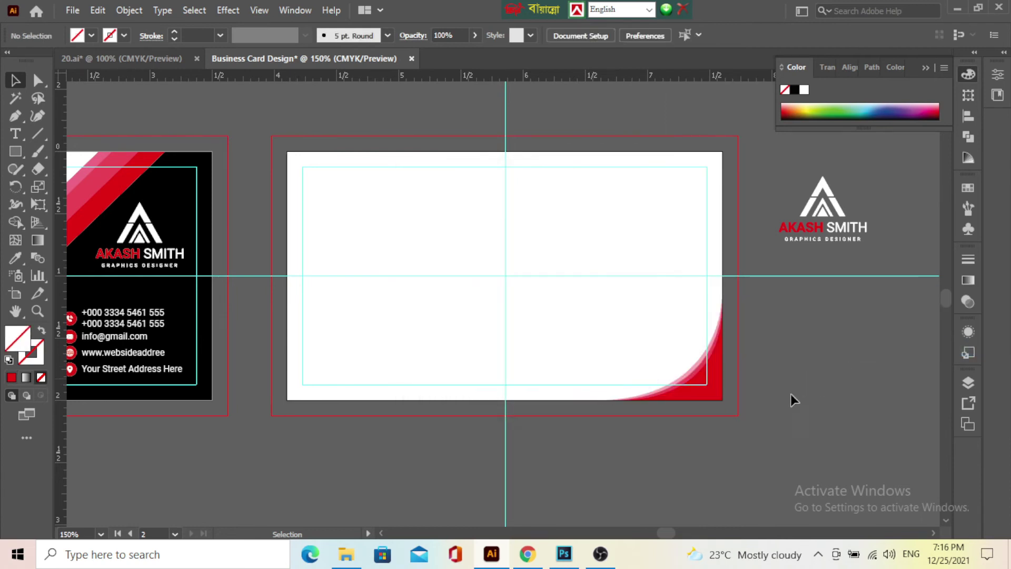
{"action": "scroll", "coordinate": [647, 412], "scroll_direction": "down", "scroll_amount": 2}
{"action": "scroll", "coordinate": [607, 415], "scroll_direction": "down", "scroll_amount": 2}
{"action": "scroll", "coordinate": [607, 415], "scroll_direction": "up", "scroll_amount": 4}
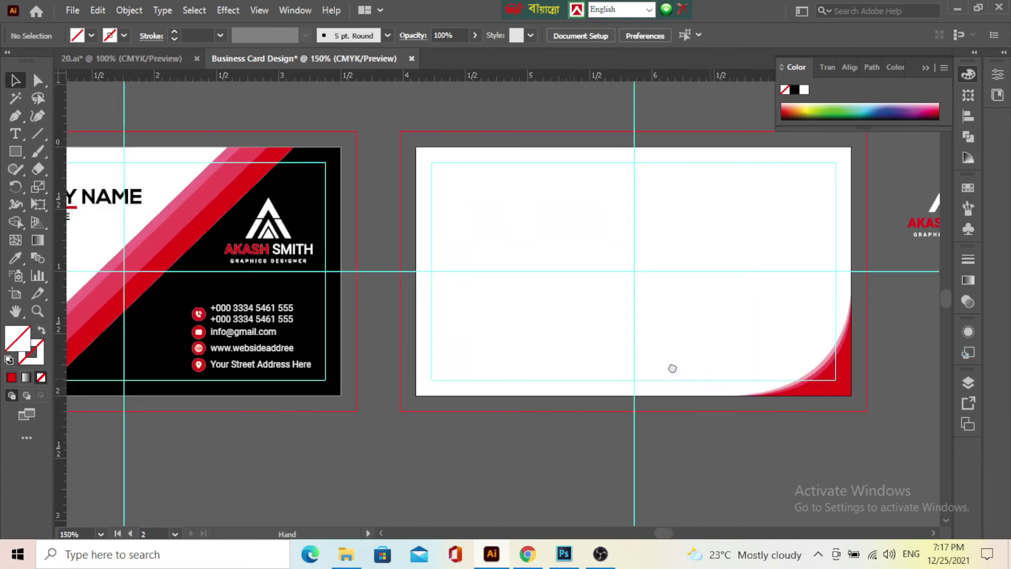
Bring both cards into view and draw a first rectangle over the second card.
{"action": "left_click_drag", "start_coordinate": [671, 368], "coordinate": [627, 335]}
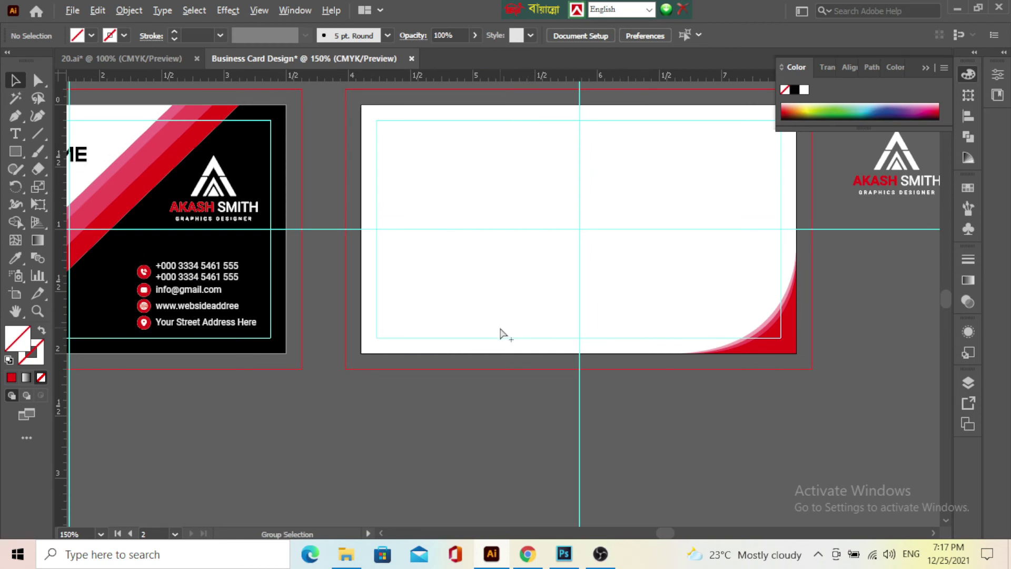
{"action": "scroll", "coordinate": [500, 333], "scroll_direction": "down", "scroll_amount": 1}
{"action": "left_click", "coordinate": [14, 155]}
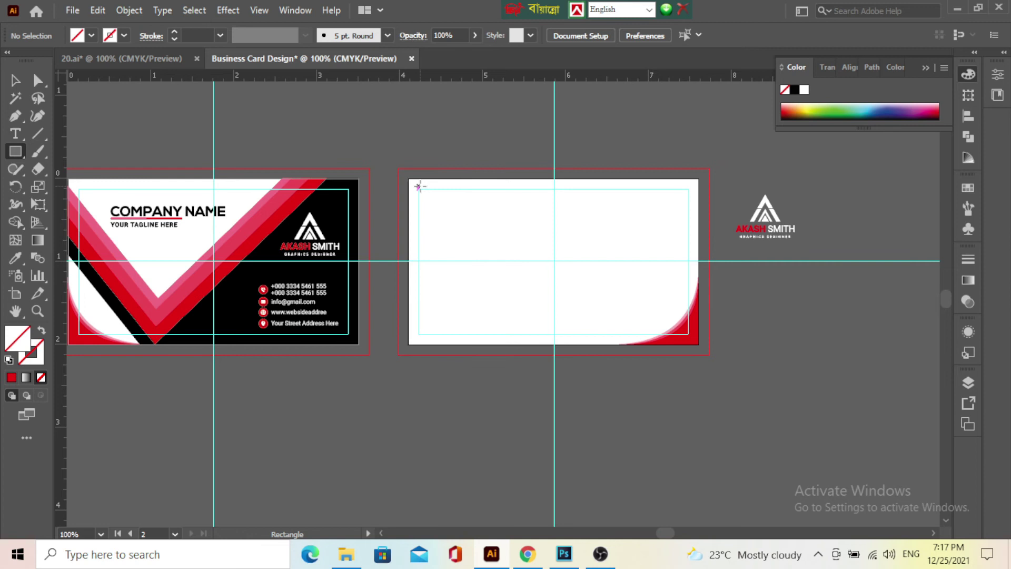
{"action": "scroll", "coordinate": [406, 210], "scroll_direction": "down", "scroll_amount": 2}
{"action": "scroll", "coordinate": [474, 271], "scroll_direction": "up", "scroll_amount": 2}
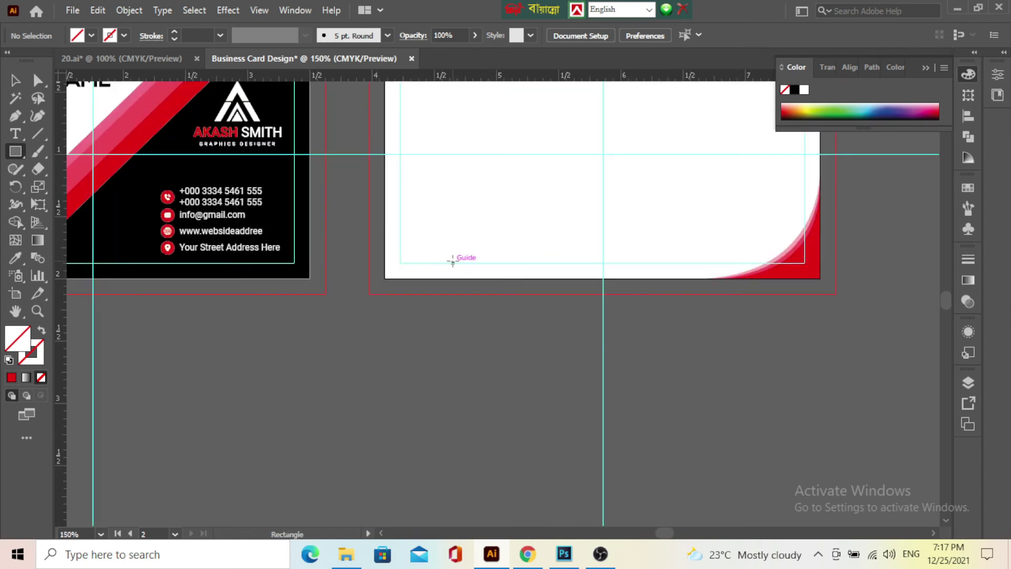
{"action": "scroll", "coordinate": [410, 295], "scroll_direction": "down", "scroll_amount": 1}
{"action": "scroll", "coordinate": [409, 289], "scroll_direction": "down", "scroll_amount": 2}
{"action": "left_click_drag", "start_coordinate": [396, 197], "coordinate": [547, 284]}
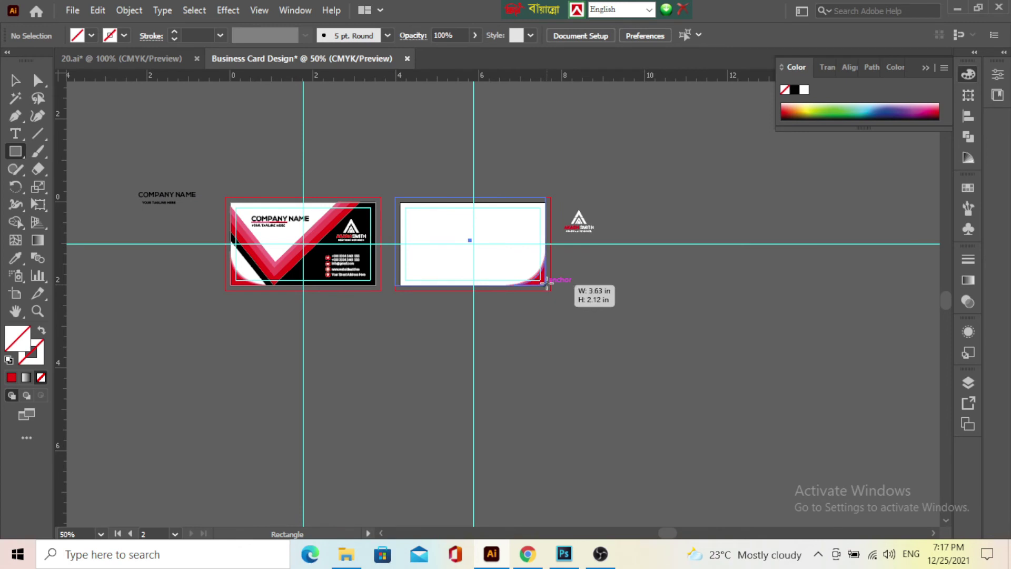
Deselect it and redraw the rectangle starting at the card's top-left corner.
{"action": "scroll", "coordinate": [546, 280], "scroll_direction": "up", "scroll_amount": 3}
{"action": "scroll", "coordinate": [489, 284], "scroll_direction": "up", "scroll_amount": 2}
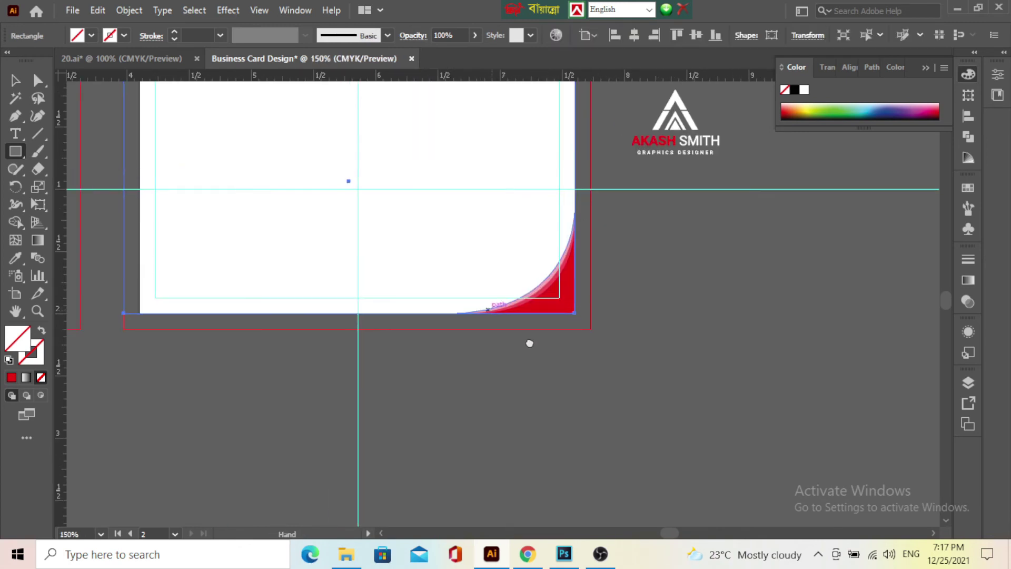
{"action": "key", "text": "ctrl+shift+a"}
{"action": "scroll", "coordinate": [262, 344], "scroll_direction": "up", "scroll_amount": 3}
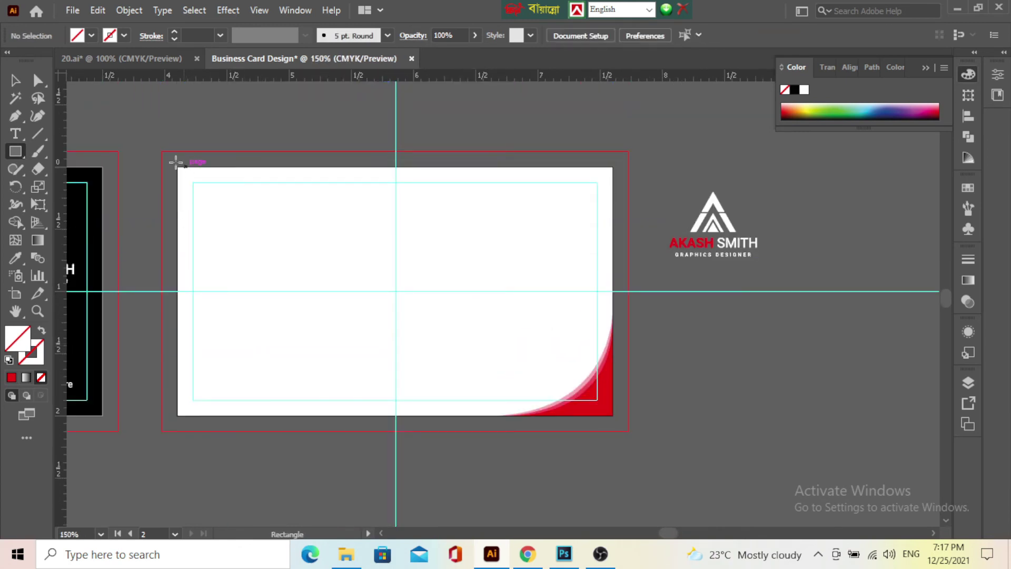
{"action": "left_click_drag", "start_coordinate": [179, 167], "coordinate": [601, 401]}
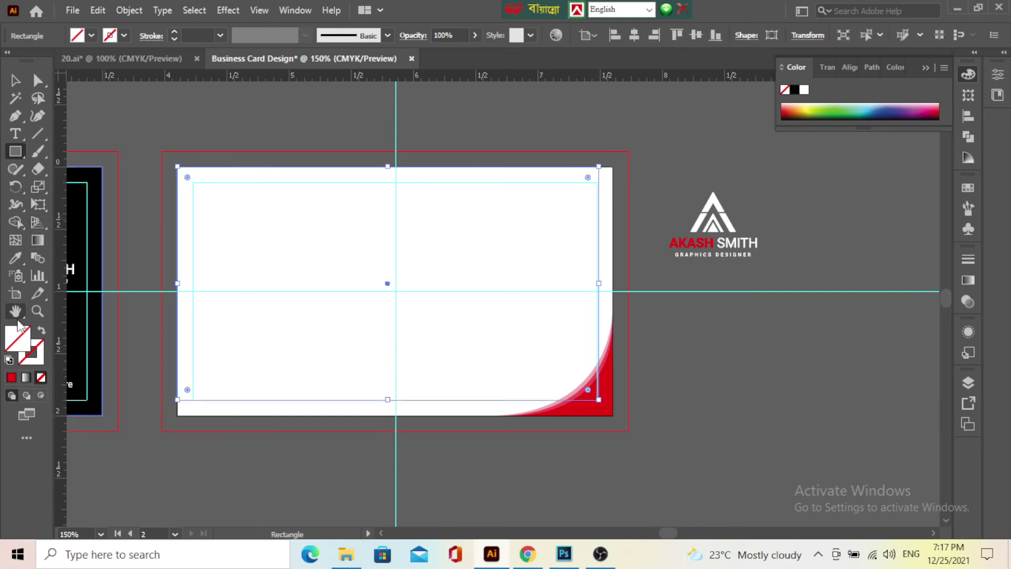
Fill the new rectangle with black from the Fill swatches.
{"action": "double_click", "coordinate": [29, 347]}
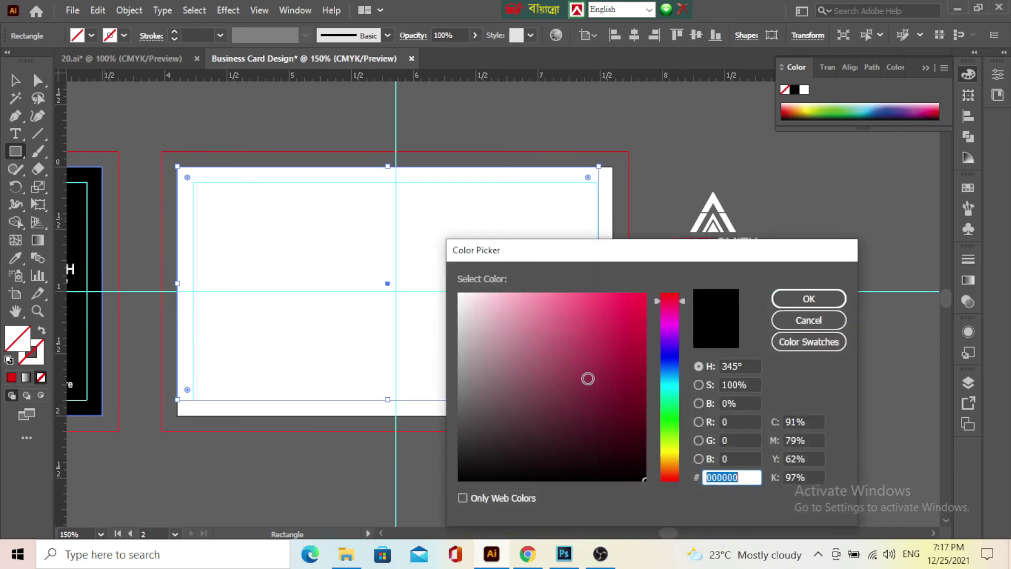
{"action": "left_click", "coordinate": [785, 298]}
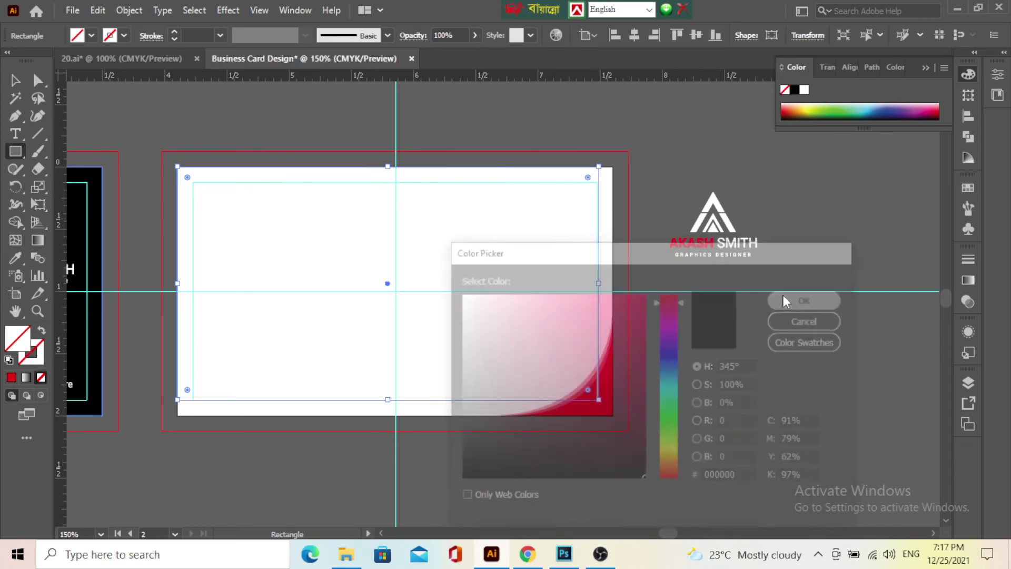
{"action": "left_click", "coordinate": [19, 83]}
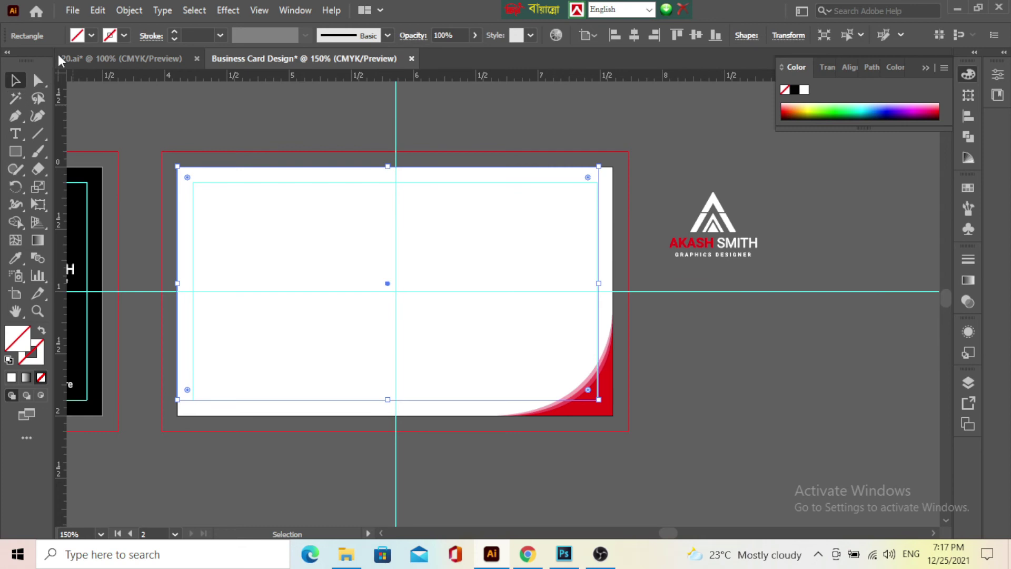
{"action": "left_click", "coordinate": [91, 37]}
{"action": "left_click", "coordinate": [40, 61]}
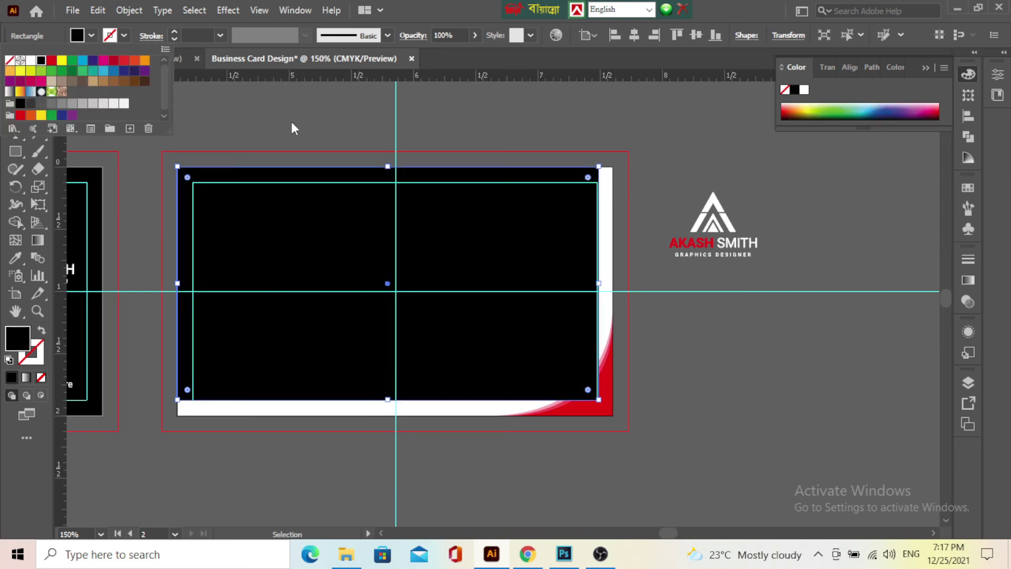
{"action": "left_click", "coordinate": [534, 116]}
Stretch the black rectangle to the card's bottom-right corner so it covers the whole card.
{"action": "left_click", "coordinate": [508, 246]}
{"action": "scroll", "coordinate": [610, 322], "scroll_direction": "down", "scroll_amount": 3}
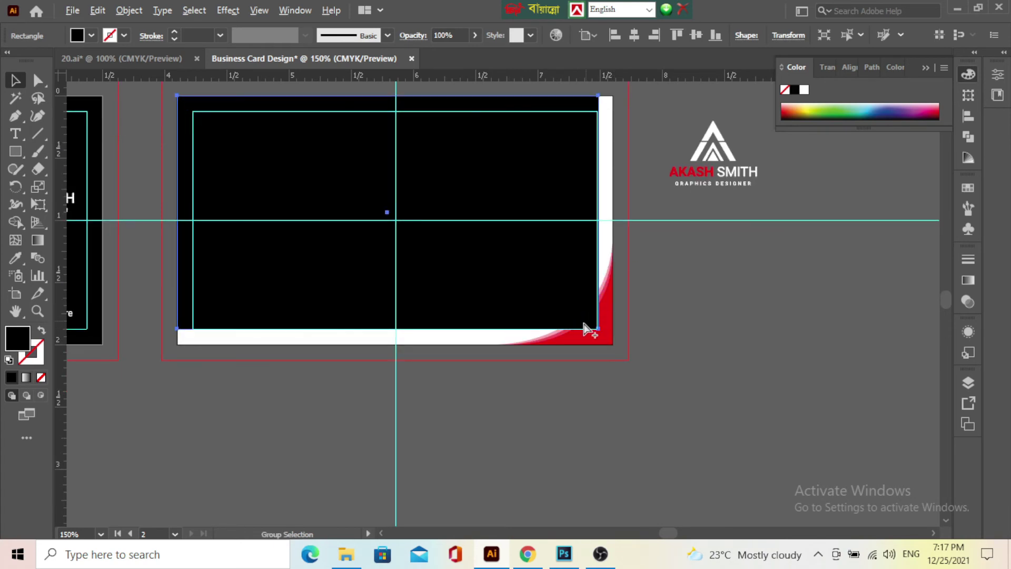
{"action": "scroll", "coordinate": [584, 329], "scroll_direction": "up", "scroll_amount": 4}
{"action": "mouse_move", "coordinate": [589, 328]}
{"action": "left_mouse_down"}
{"action": "mouse_move", "coordinate": [670, 349]}
{"action": "mouse_move", "coordinate": [726, 392]}
{"action": "left_mouse_up"}
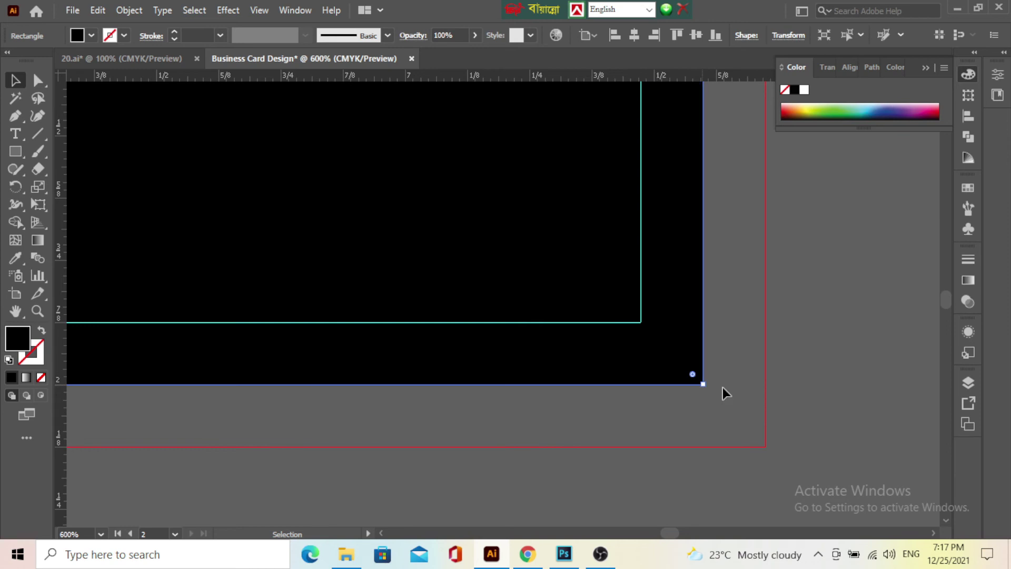
{"action": "left_click", "coordinate": [881, 373]}
{"action": "scroll", "coordinate": [624, 392], "scroll_direction": "down", "scroll_amount": 4}
{"action": "left_click", "coordinate": [593, 221]}
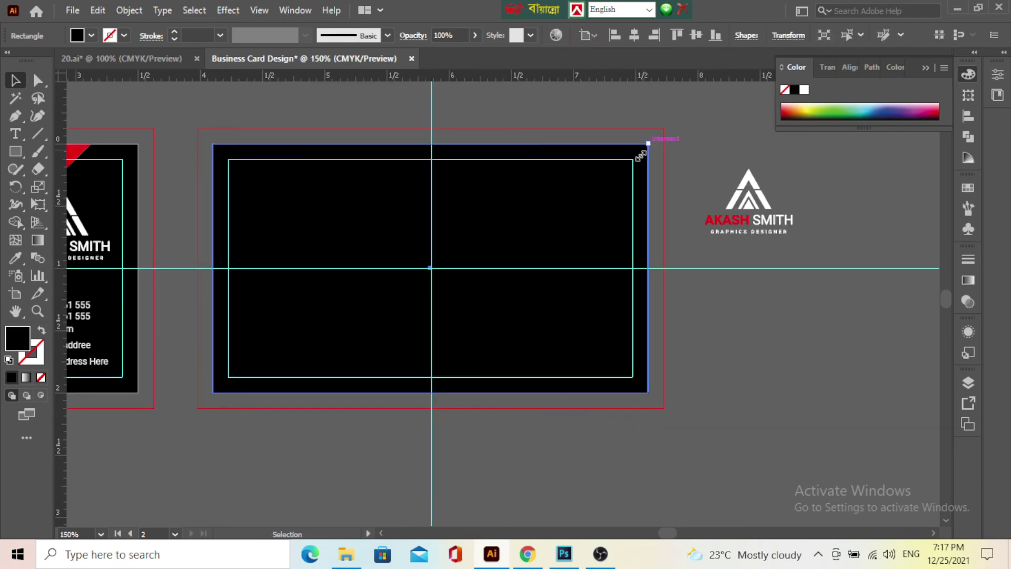
Shrink the black rectangle to about 1.97 × 1.13 in and drag its top-right anchor left into a triangle.
{"action": "left_click_drag", "start_coordinate": [648, 145], "coordinate": [459, 243]}
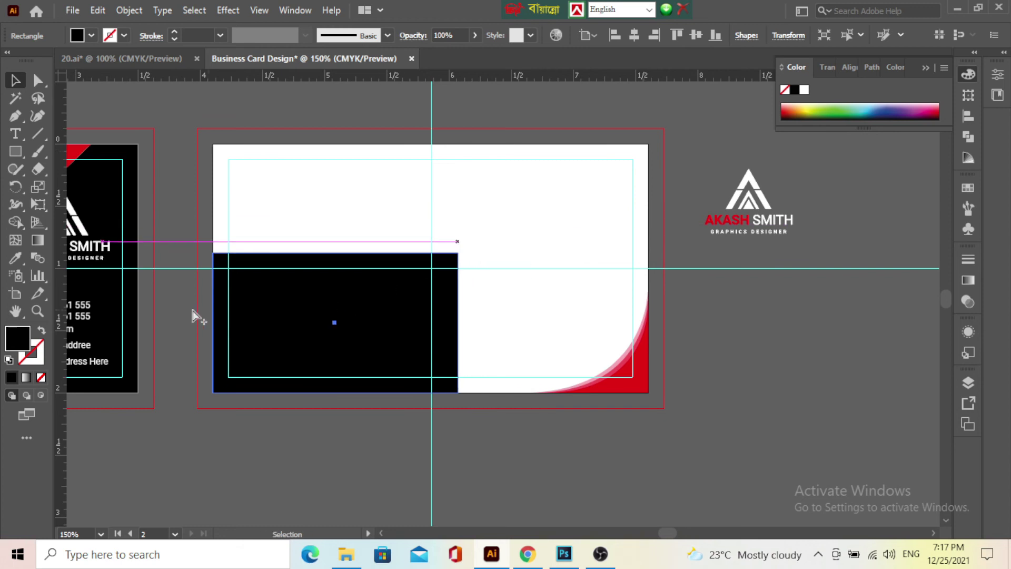
{"action": "scroll", "coordinate": [200, 314], "scroll_direction": "up", "scroll_amount": 3}
{"action": "left_click", "coordinate": [41, 84]}
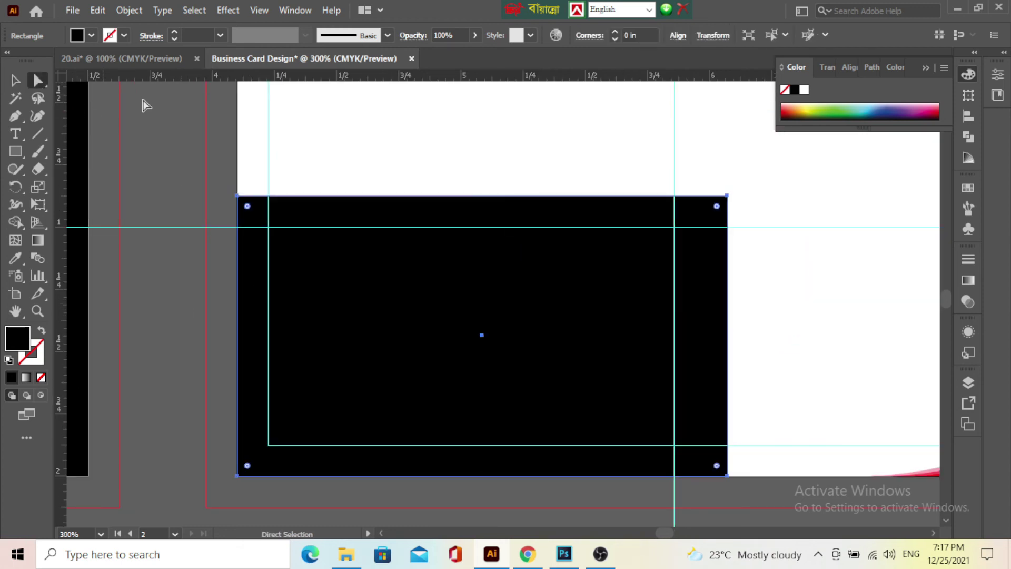
{"action": "left_click_drag", "start_coordinate": [727, 195], "coordinate": [238, 195]}
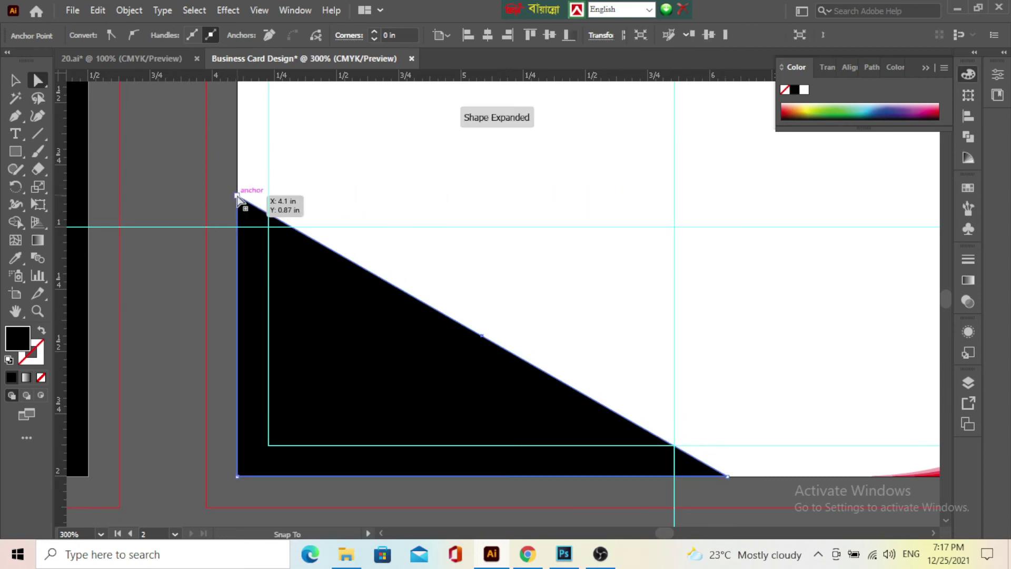
{"action": "left_click", "coordinate": [15, 80]}
{"action": "left_click", "coordinate": [356, 154]}
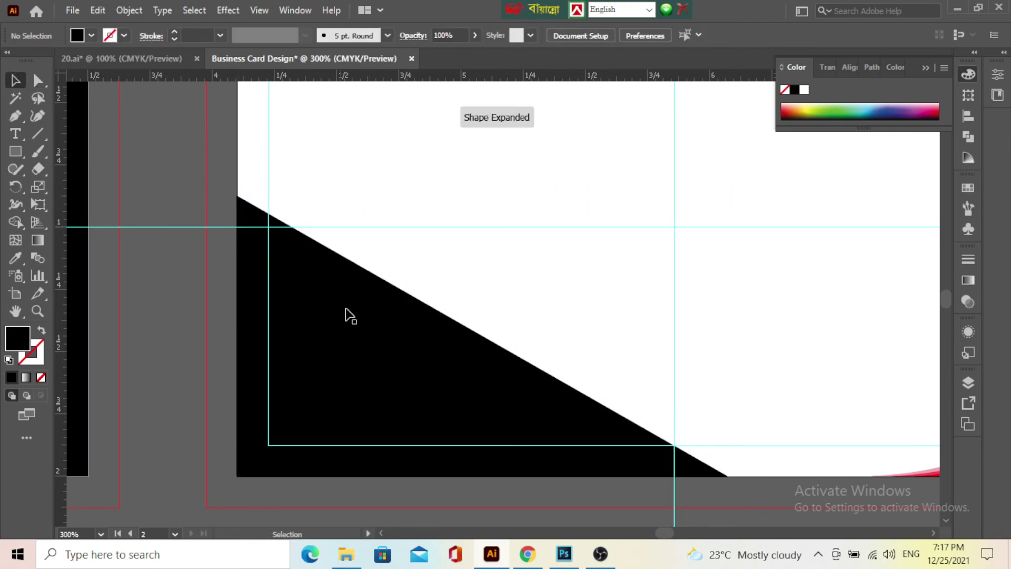
{"action": "left_click", "coordinate": [354, 321]}
Move the triangle's bottom-right anchor left along the card's bottom edge.
{"action": "key", "text": "ctrl+1"}
{"action": "scroll", "coordinate": [369, 317], "scroll_direction": "up", "scroll_amount": 2}
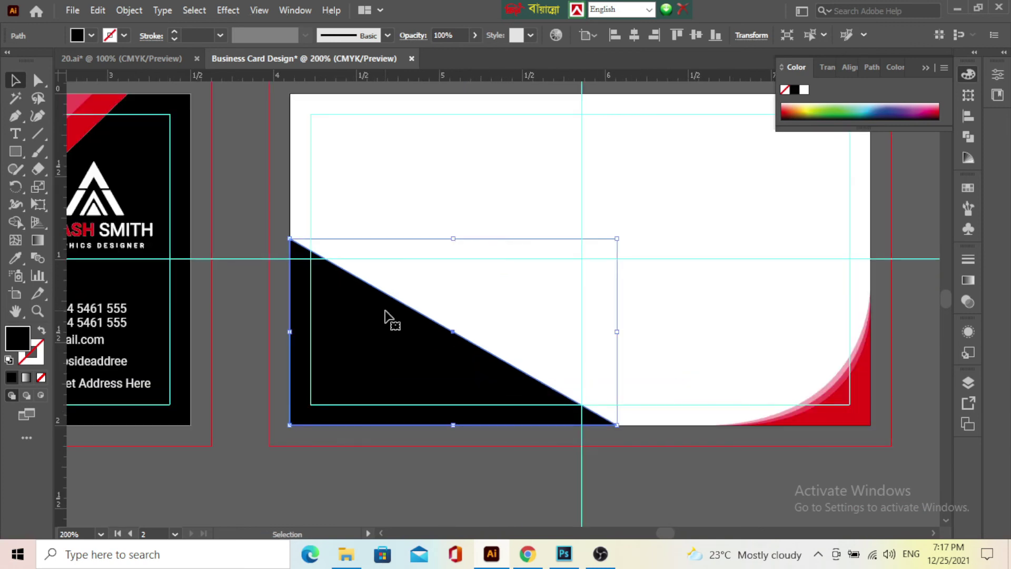
{"action": "scroll", "coordinate": [392, 321], "scroll_direction": "down", "scroll_amount": 4}
{"action": "scroll", "coordinate": [396, 322], "scroll_direction": "up", "scroll_amount": 2}
{"action": "scroll", "coordinate": [396, 322], "scroll_direction": "up", "scroll_amount": 4}
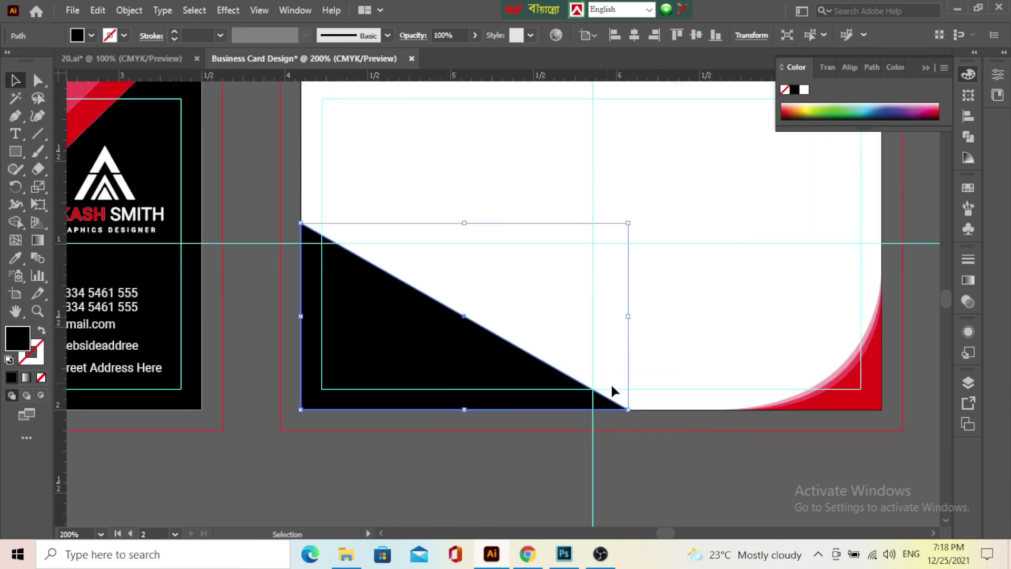
{"action": "left_click", "coordinate": [37, 80]}
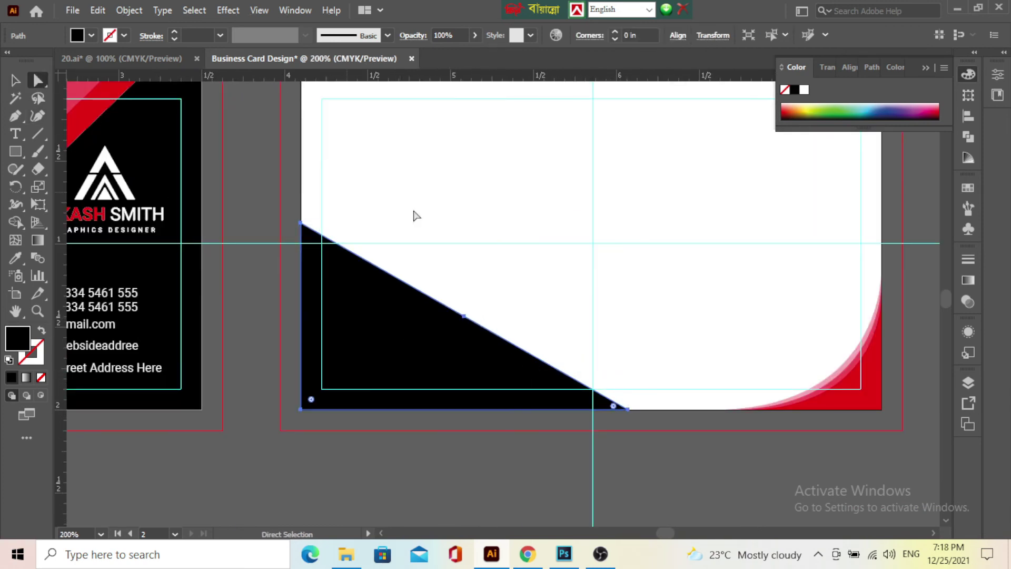
{"action": "scroll", "coordinate": [602, 338], "scroll_direction": "up", "scroll_amount": 2}
{"action": "scroll", "coordinate": [689, 343], "scroll_direction": "up", "scroll_amount": 2}
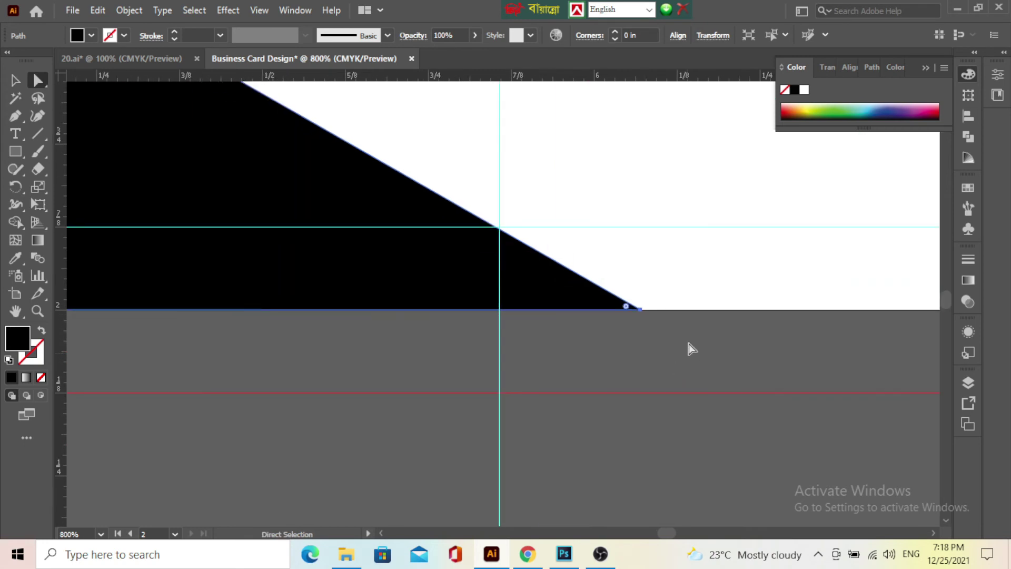
{"action": "left_click", "coordinate": [639, 309]}
{"action": "left_click_drag", "start_coordinate": [641, 312], "coordinate": [461, 308]}
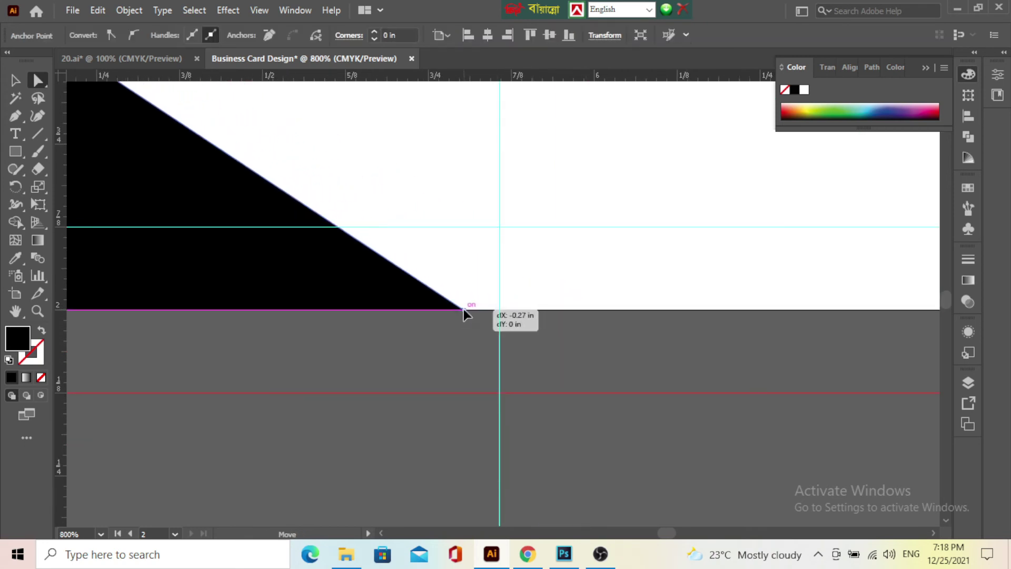
Shift that bottom-right anchor further left so the slope ends on the bottom edge.
{"action": "scroll", "coordinate": [488, 319], "scroll_direction": "down", "scroll_amount": 2}
{"action": "left_click", "coordinate": [478, 316]}
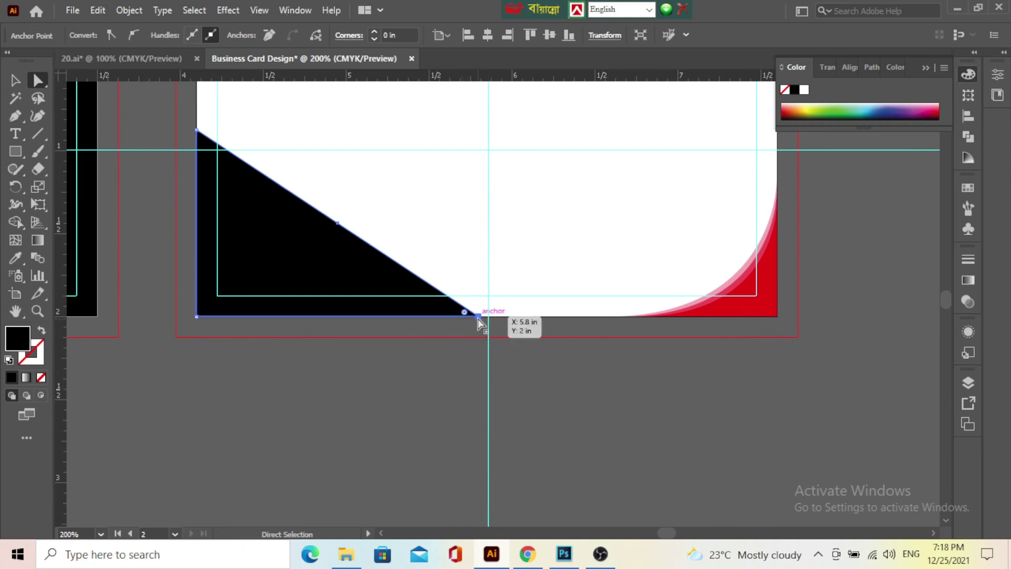
{"action": "left_click_drag", "start_coordinate": [478, 317], "coordinate": [421, 318]}
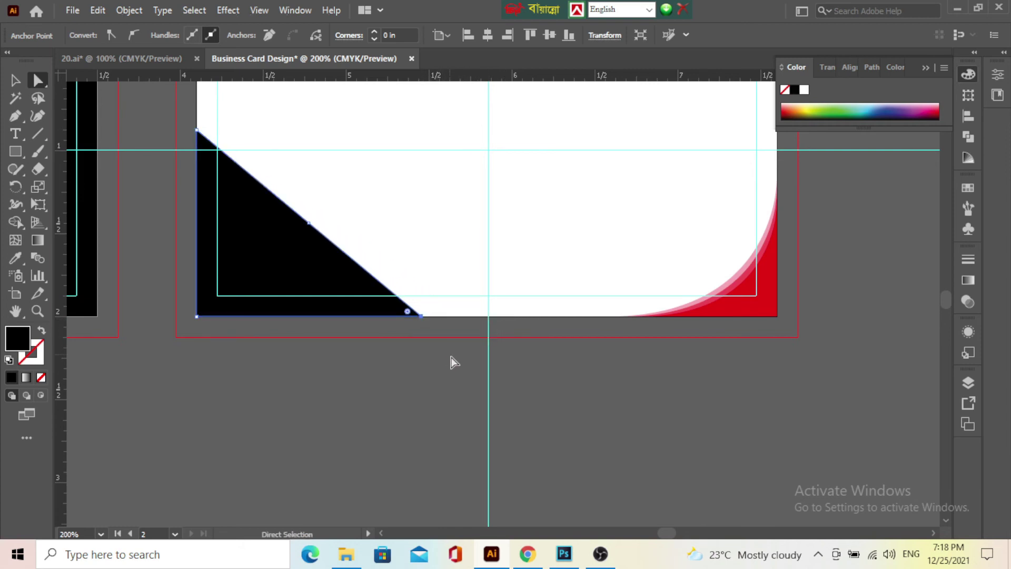
{"action": "scroll", "coordinate": [444, 407], "scroll_direction": "down", "scroll_amount": 4}
{"action": "scroll", "coordinate": [425, 385], "scroll_direction": "up", "scroll_amount": 4}
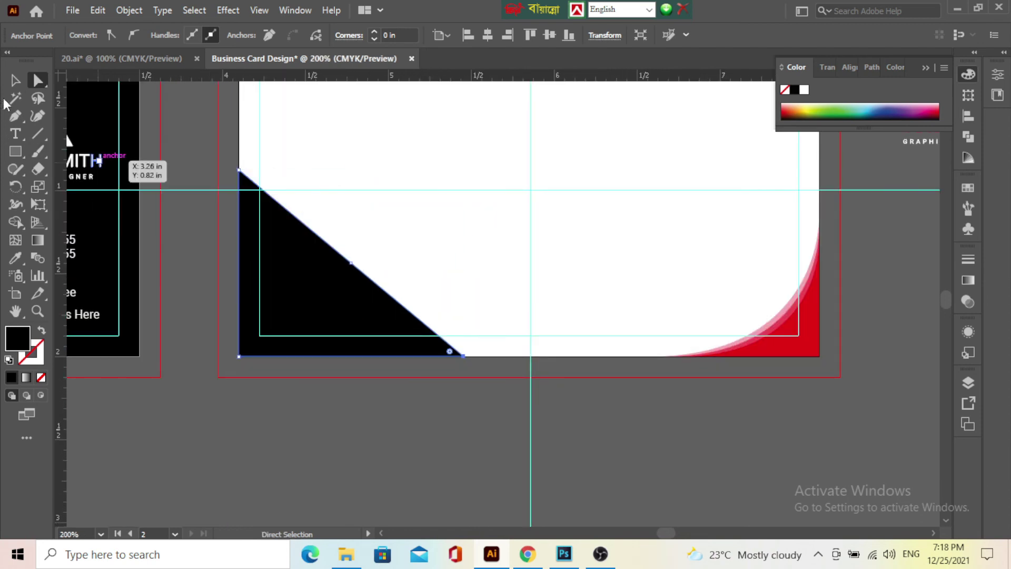
{"action": "left_click", "coordinate": [15, 81]}
{"action": "scroll", "coordinate": [425, 225], "scroll_direction": "down", "scroll_amount": 4}
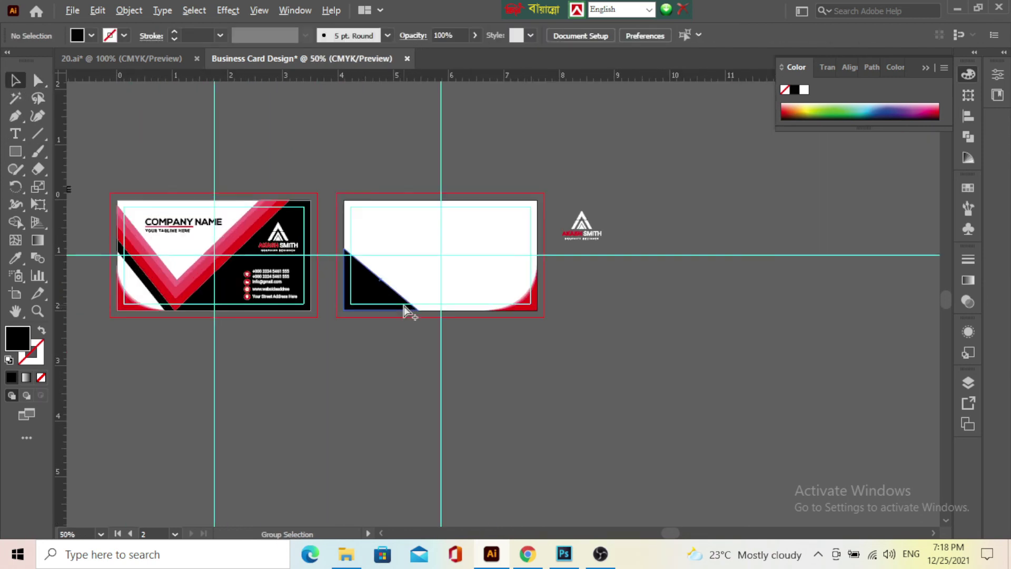
{"action": "scroll", "coordinate": [403, 305], "scroll_direction": "up", "scroll_amount": 4}
Draw a closed four-point stripe with the Pen tool along the black triangle's slope.
{"action": "left_click", "coordinate": [15, 116]}
{"action": "scroll", "coordinate": [316, 232], "scroll_direction": "up", "scroll_amount": 1}
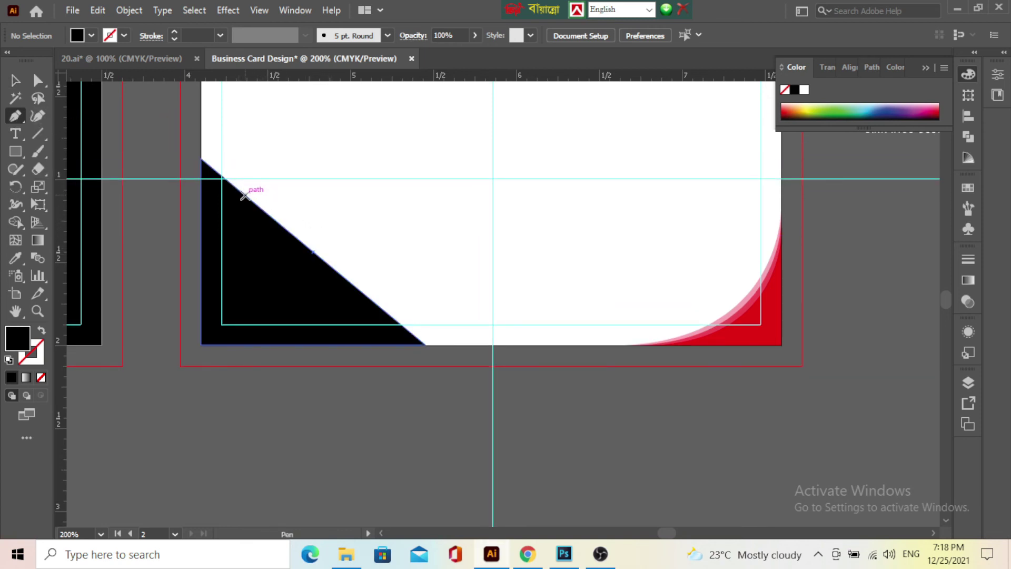
{"action": "left_click_drag", "start_coordinate": [244, 195], "coordinate": [283, 195]}
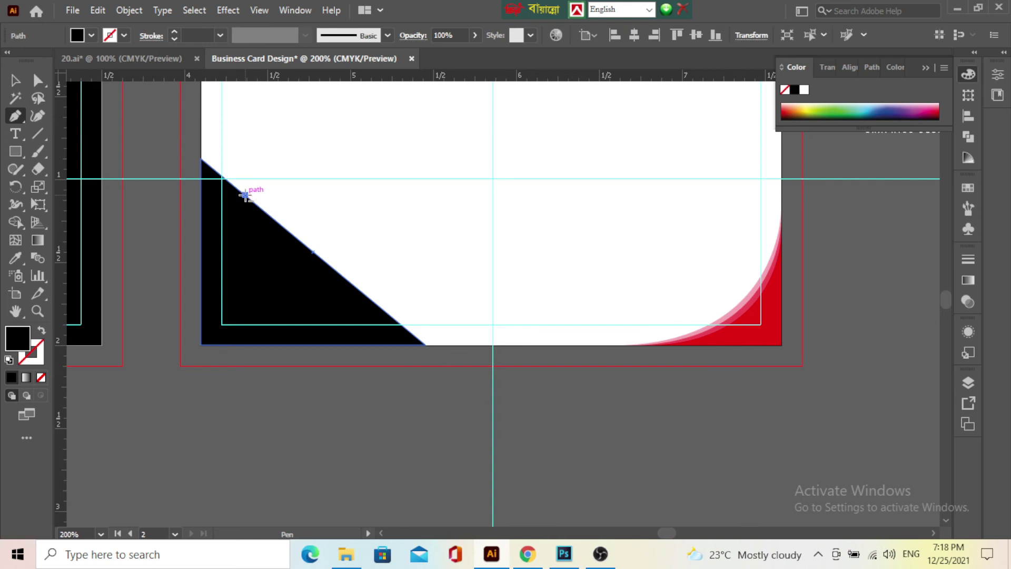
{"action": "left_click", "coordinate": [283, 195]}
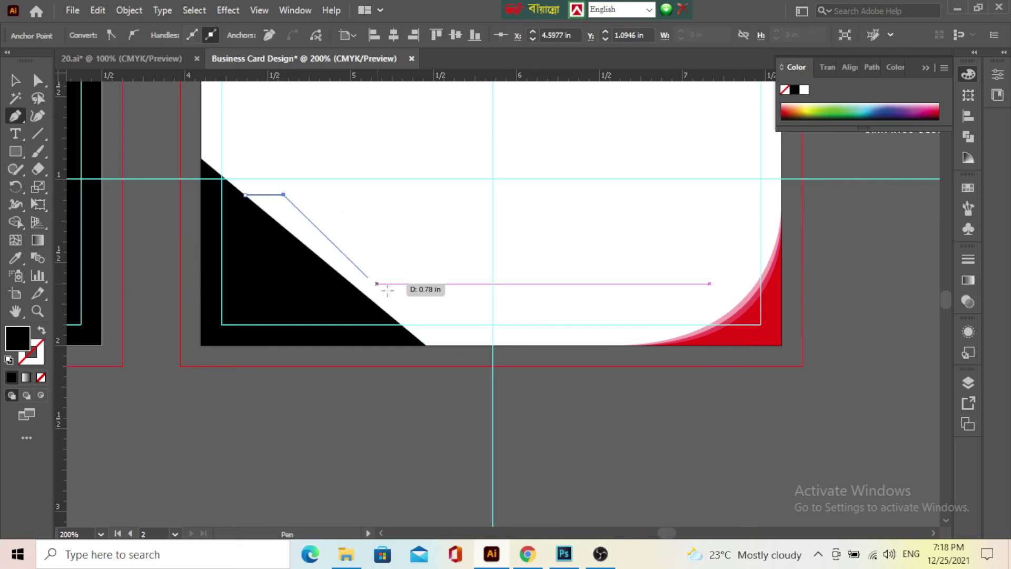
{"action": "left_click", "coordinate": [474, 345]}
{"action": "left_click", "coordinate": [426, 344]}
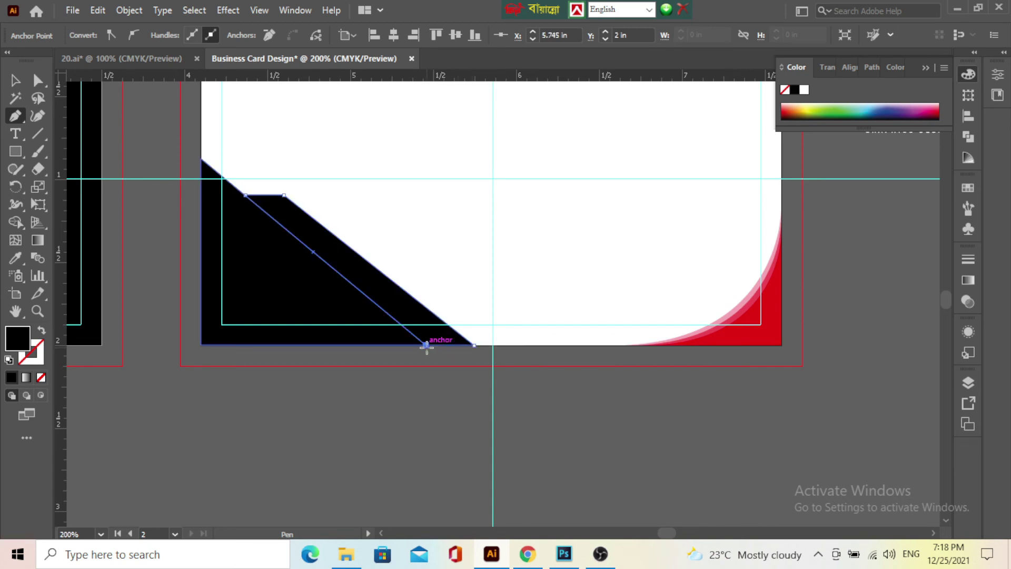
{"action": "left_click", "coordinate": [245, 195]}
{"action": "left_click", "coordinate": [14, 80]}
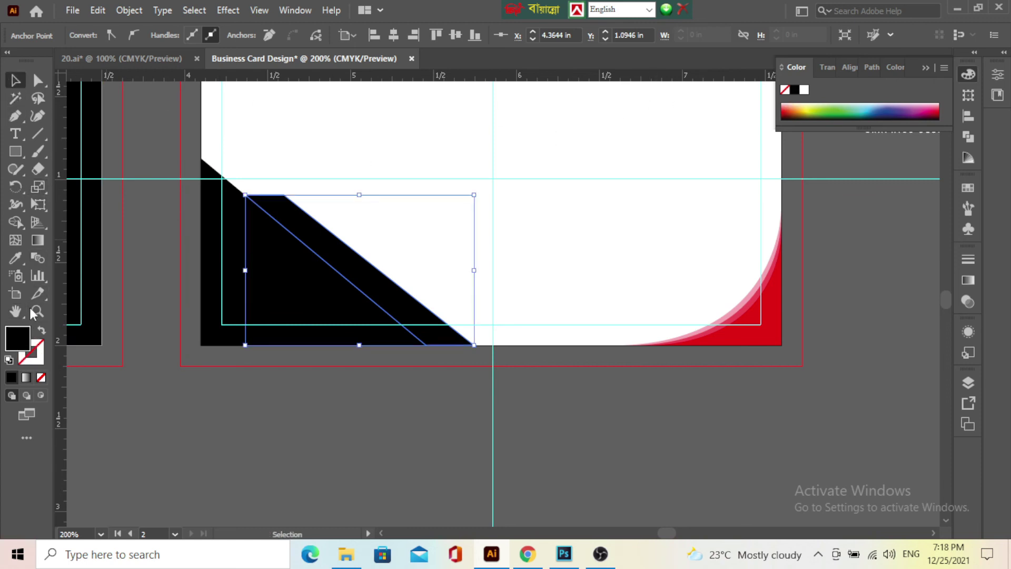
Fill the stripe with the red corner shape's colour using the Eyedropper.
{"action": "left_click", "coordinate": [16, 259]}
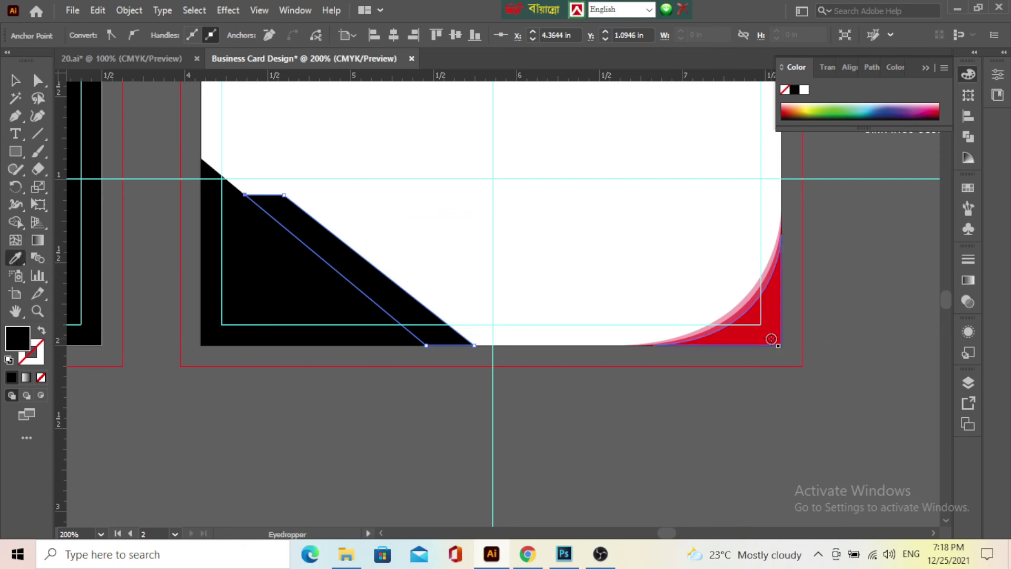
{"action": "left_click", "coordinate": [771, 338]}
{"action": "left_click", "coordinate": [16, 80]}
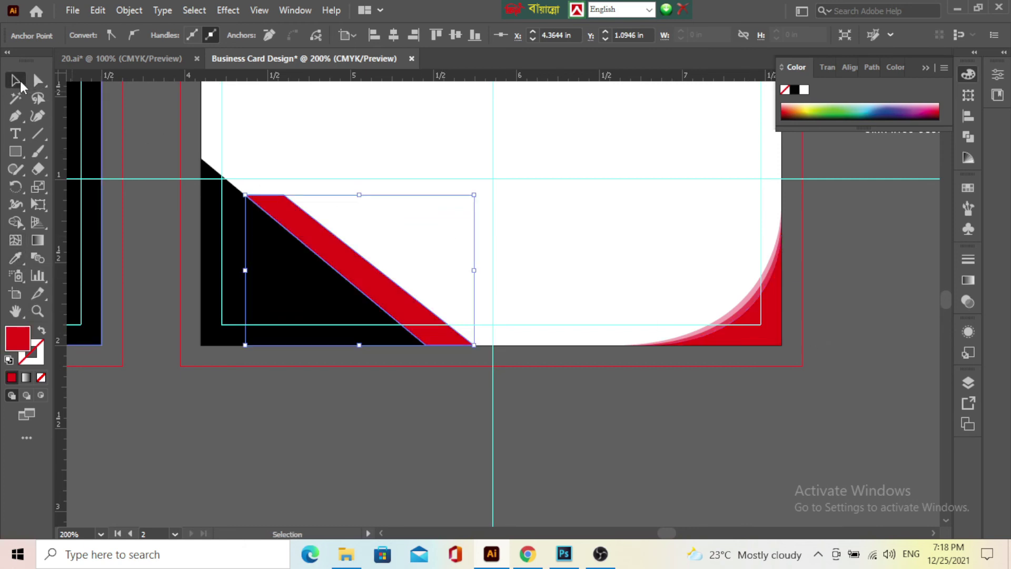
{"action": "left_click", "coordinate": [419, 262]}
Nudge the red stripe down slightly and send it behind the black triangle.
{"action": "scroll", "coordinate": [462, 334], "scroll_direction": "down", "scroll_amount": 3, "text": "alt"}
{"action": "scroll", "coordinate": [406, 309], "scroll_direction": "up", "scroll_amount": 2, "text": "alt"}
{"action": "scroll", "coordinate": [420, 282], "scroll_direction": "up", "scroll_amount": 2, "text": "alt"}
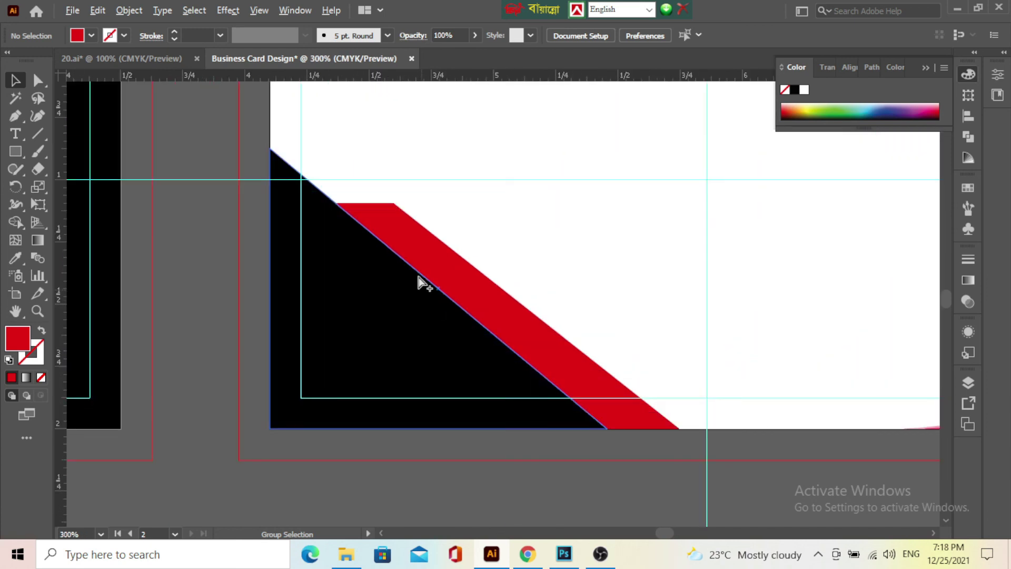
{"action": "scroll", "coordinate": [399, 241], "scroll_direction": "up", "scroll_amount": 1, "text": "alt"}
{"action": "left_click", "coordinate": [398, 234]}
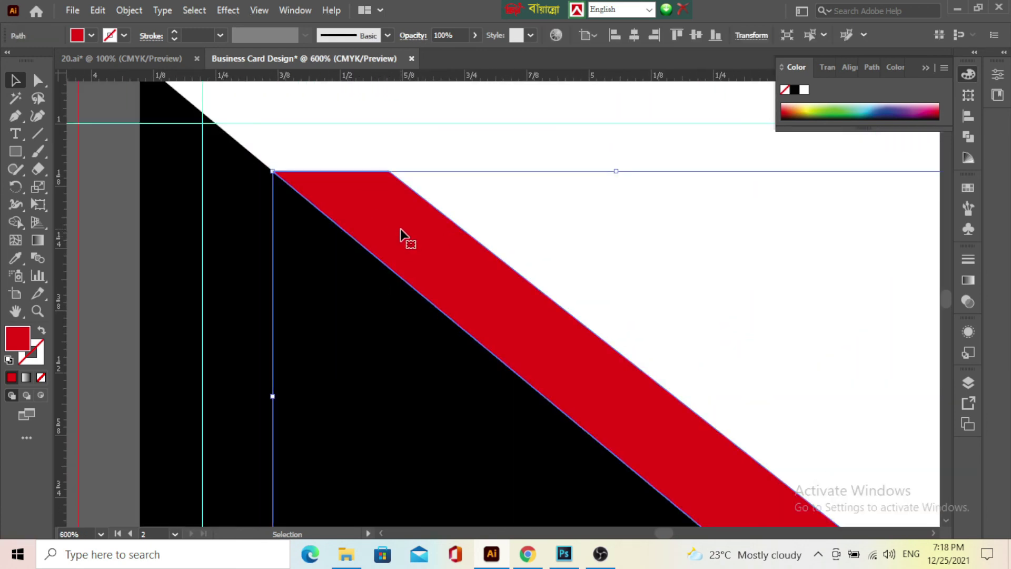
{"action": "key", "text": "Down"}
{"action": "key", "text": "ctrl"}
{"action": "key", "text": "ctrl+bracketleft"}
{"action": "left_click", "coordinate": [519, 232]}
Draw a rectangle covering the stripe's overhang below the card's bottom edge.
{"action": "scroll", "coordinate": [520, 231], "scroll_direction": "down", "scroll_amount": 2, "text": "alt"}
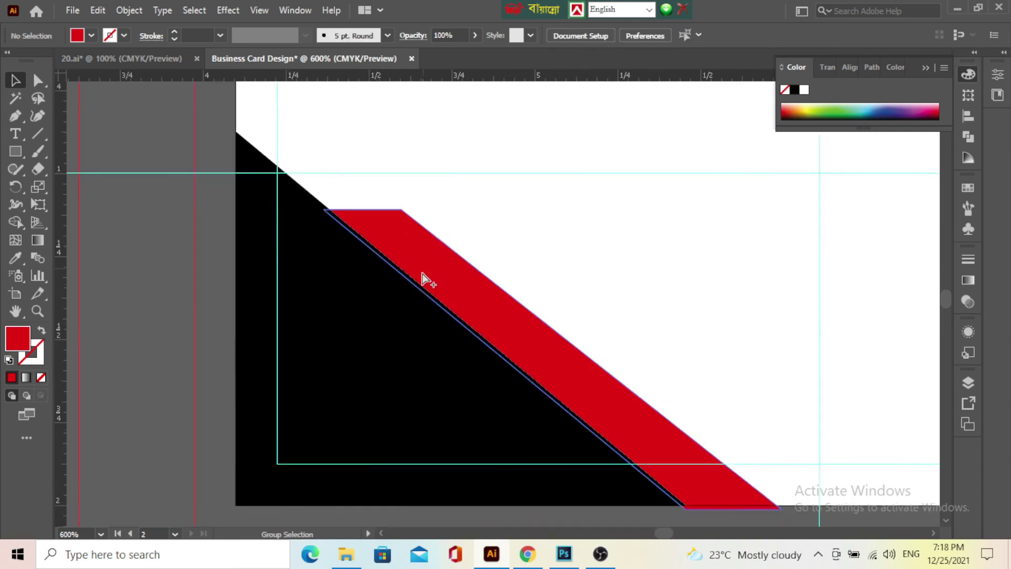
{"action": "scroll", "coordinate": [593, 355], "scroll_direction": "down", "scroll_amount": 2, "text": "alt"}
{"action": "scroll", "coordinate": [593, 354], "scroll_direction": "up", "scroll_amount": 3, "text": "alt"}
{"action": "scroll", "coordinate": [542, 278], "scroll_direction": "up", "scroll_amount": 3, "text": "alt"}
{"action": "left_click_drag", "start_coordinate": [622, 227], "coordinate": [426, 132]}
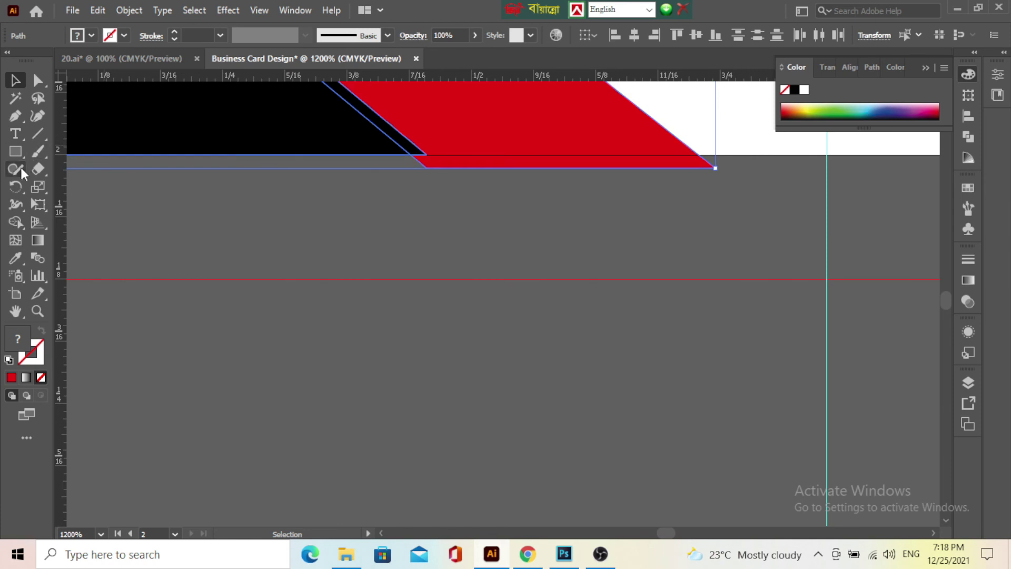
{"action": "left_click", "coordinate": [14, 224]}
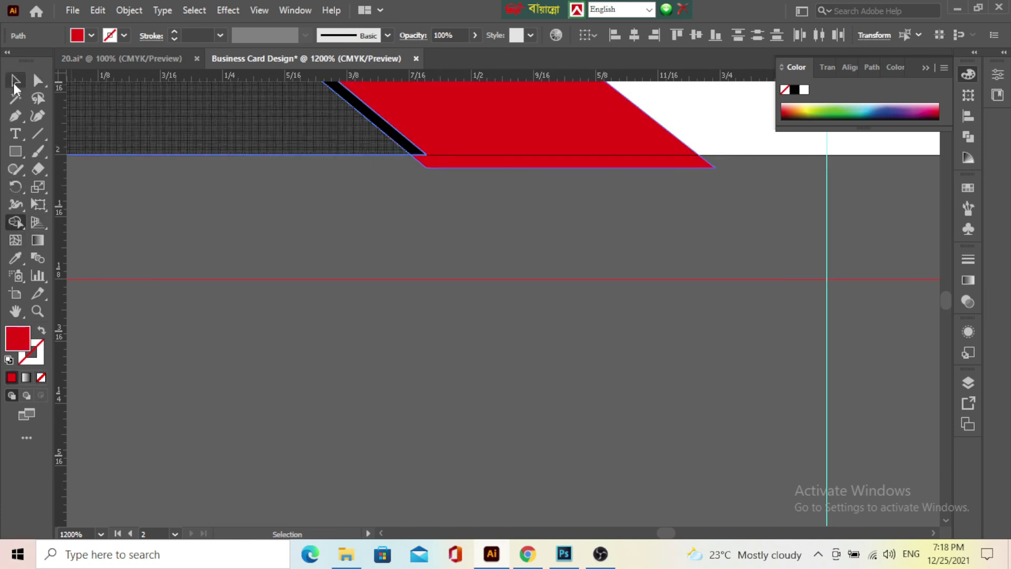
{"action": "key", "text": "m"}
{"action": "left_click_drag", "start_coordinate": [376, 155], "coordinate": [748, 215]}
Remove the stripe's overhang with the Shape Builder so it ends flush with the bottom edge.
{"action": "key", "text": "v"}
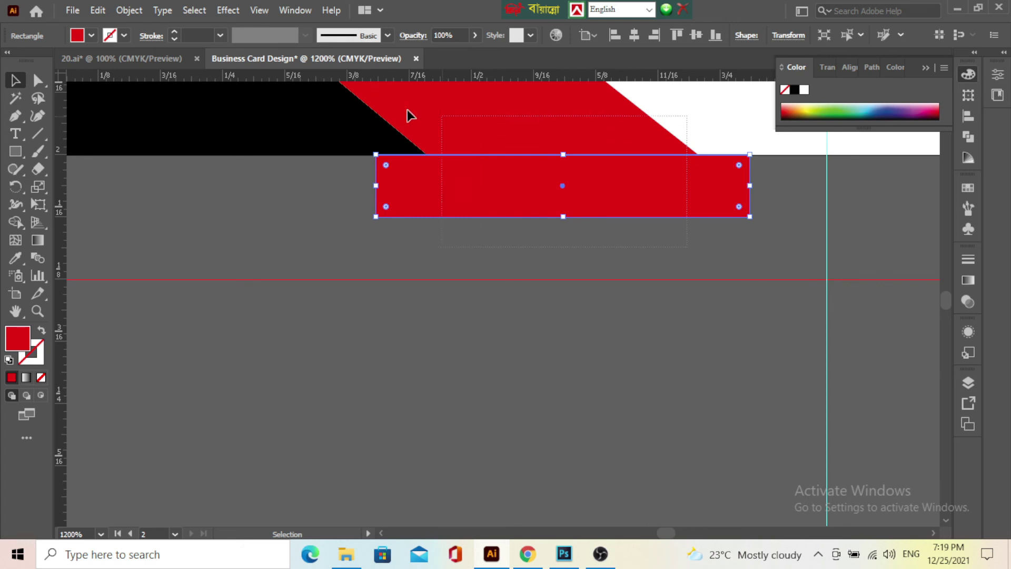
{"action": "key", "text": "ctrl+a"}
{"action": "left_click", "coordinate": [15, 222]}
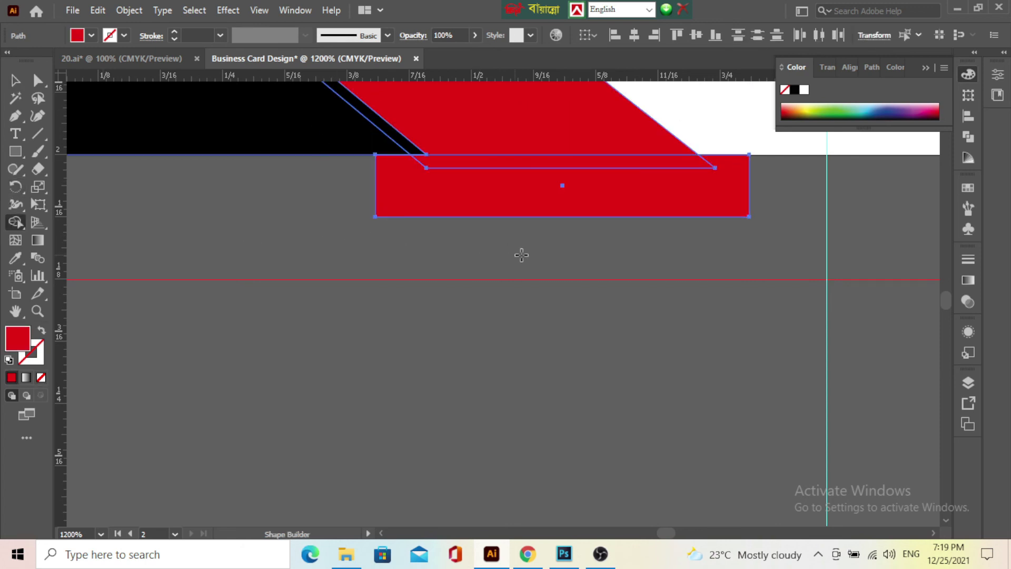
{"action": "left_click", "coordinate": [477, 166], "text": "alt"}
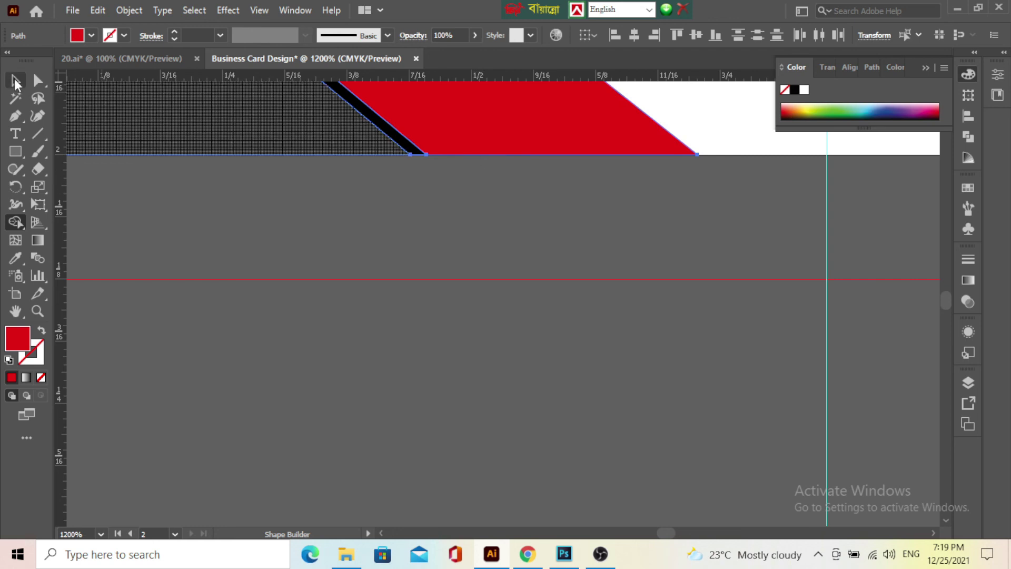
{"action": "left_click", "coordinate": [15, 83]}
{"action": "left_click", "coordinate": [500, 279]}
{"action": "key", "text": "ctrl+1"}
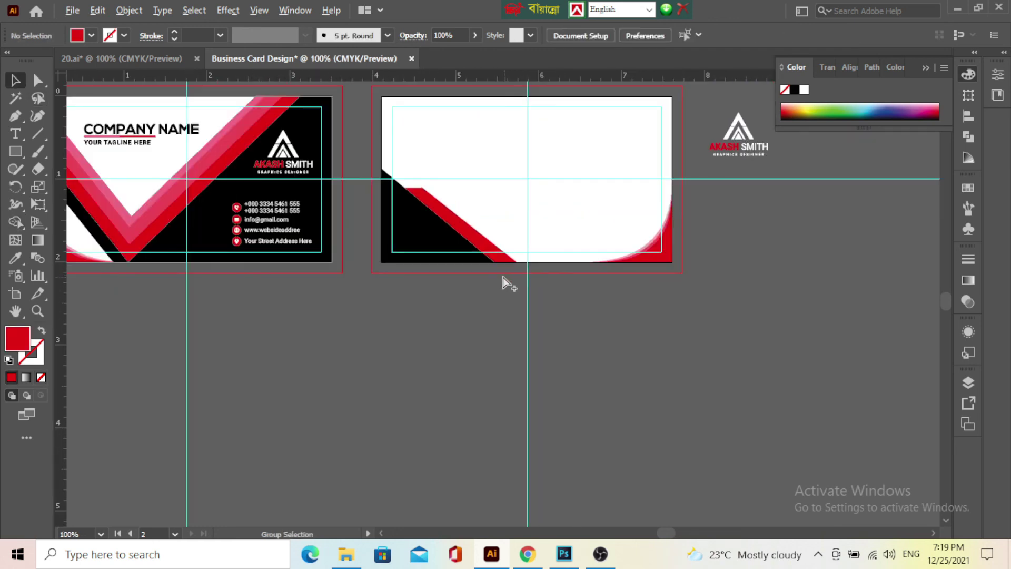
Move the AKASH SMITH logo group onto the back card and fill it black.
{"action": "scroll", "coordinate": [551, 253], "scroll_direction": "up", "scroll_amount": 1}
{"action": "scroll", "coordinate": [576, 296], "scroll_direction": "down", "scroll_amount": 1}
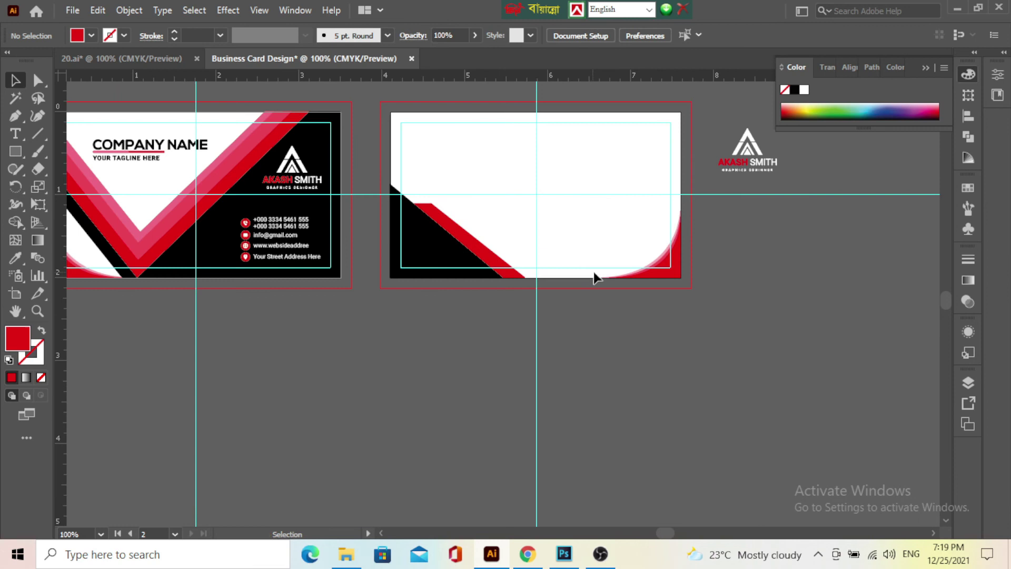
{"action": "scroll", "coordinate": [592, 272], "scroll_direction": "up", "scroll_amount": 1}
{"action": "scroll", "coordinate": [530, 267], "scroll_direction": "up", "scroll_amount": 1}
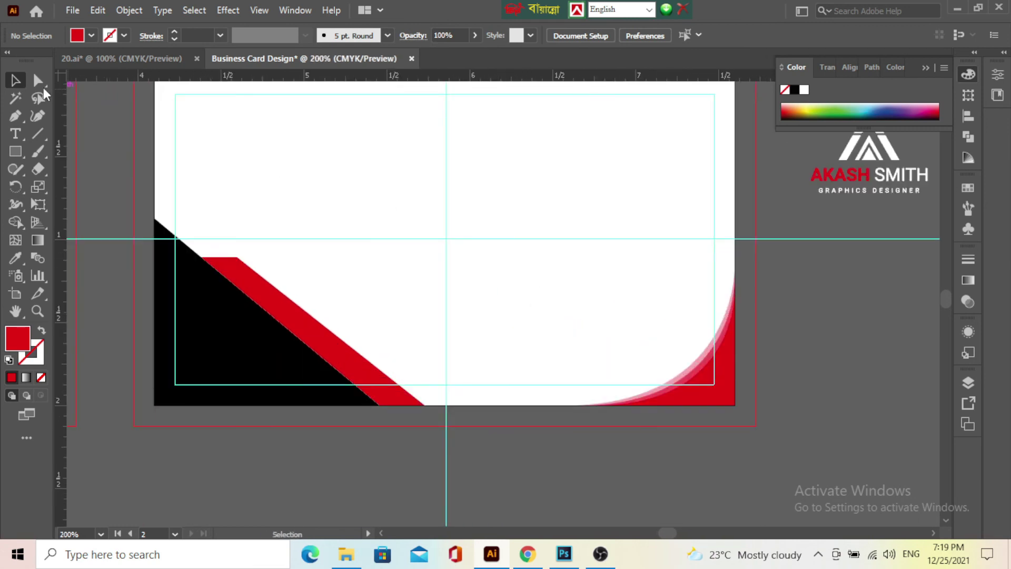
{"action": "left_click_drag", "start_coordinate": [881, 152], "coordinate": [481, 208]}
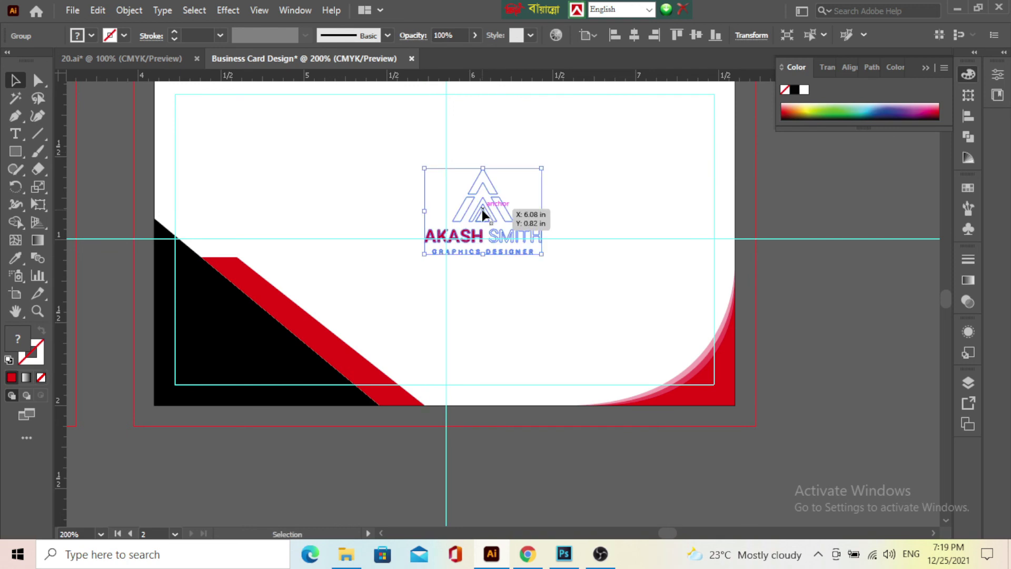
{"action": "left_click", "coordinate": [794, 91]}
{"action": "left_click", "coordinate": [573, 176]}
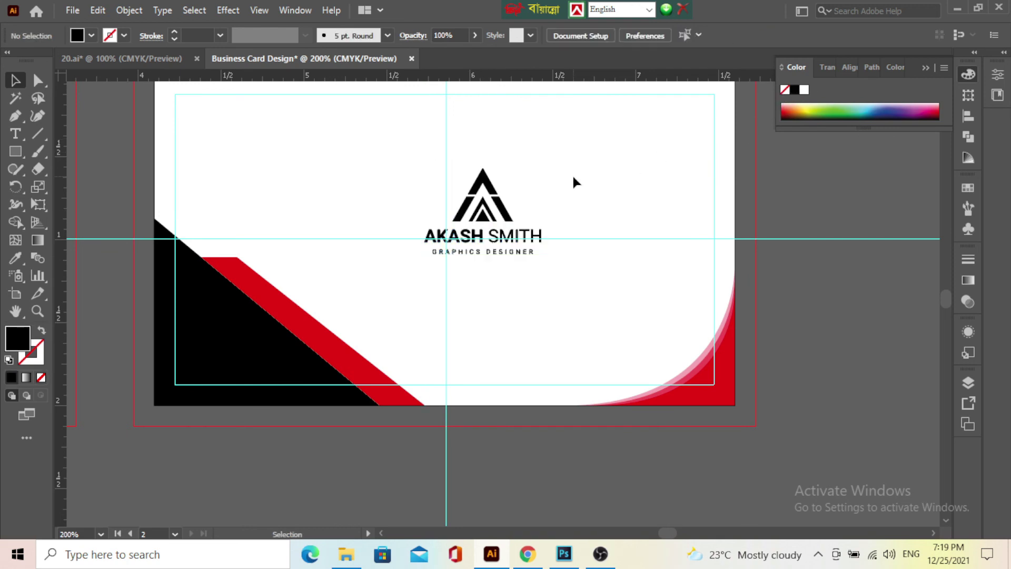
Centre the logo vertically and horizontally on the card, then enlarge it proportionally.
{"action": "scroll", "coordinate": [453, 250], "scroll_direction": "up", "scroll_amount": 2}
{"action": "scroll", "coordinate": [491, 275], "scroll_direction": "down", "scroll_amount": 4}
{"action": "left_click", "coordinate": [499, 251]}
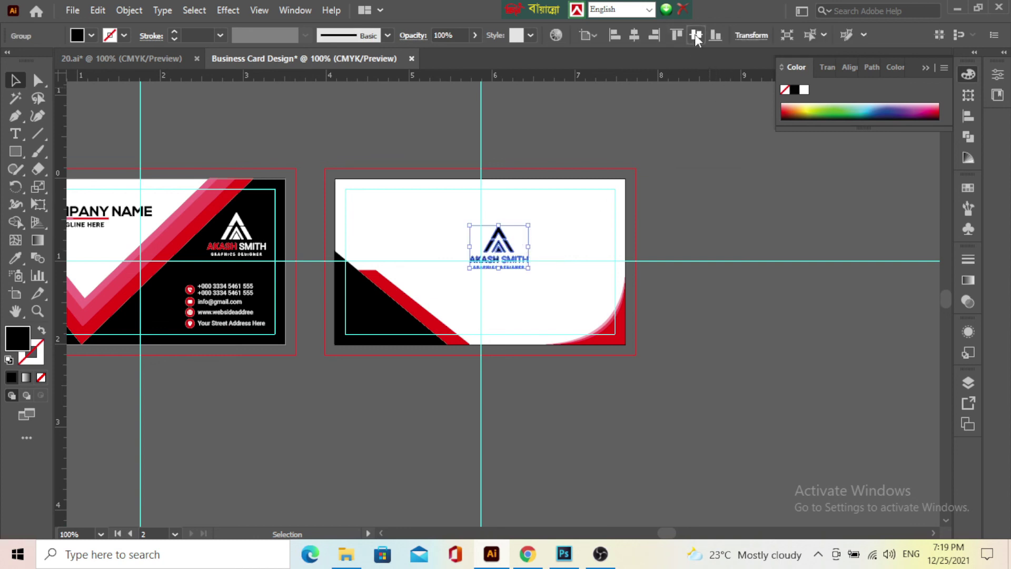
{"action": "left_click", "coordinate": [695, 36]}
{"action": "left_click", "coordinate": [634, 36]}
{"action": "left_click", "coordinate": [537, 236]}
{"action": "left_click", "coordinate": [491, 267]}
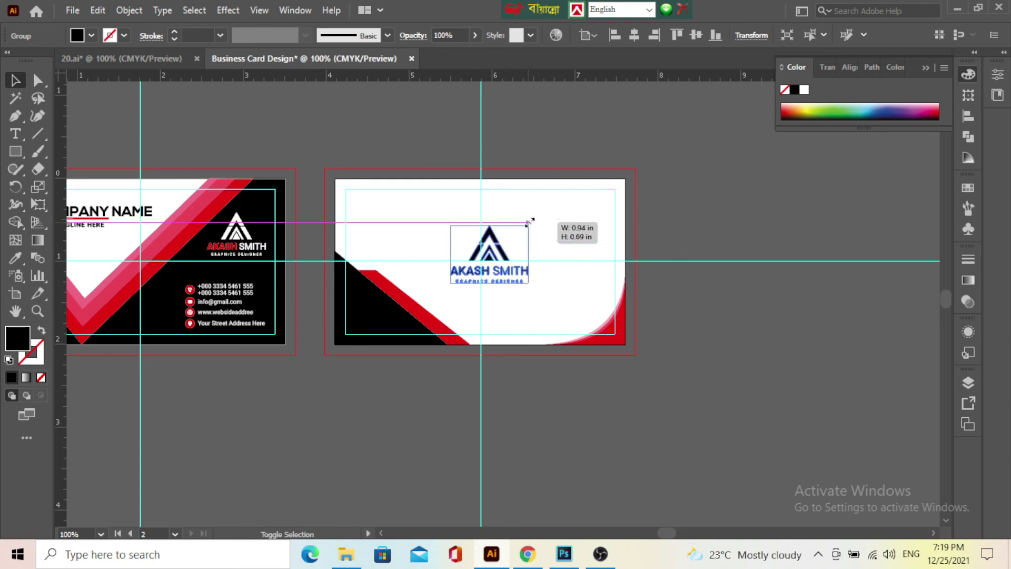
{"action": "left_click_drag", "start_coordinate": [508, 240], "coordinate": [543, 212]}
{"action": "left_click", "coordinate": [480, 295]}
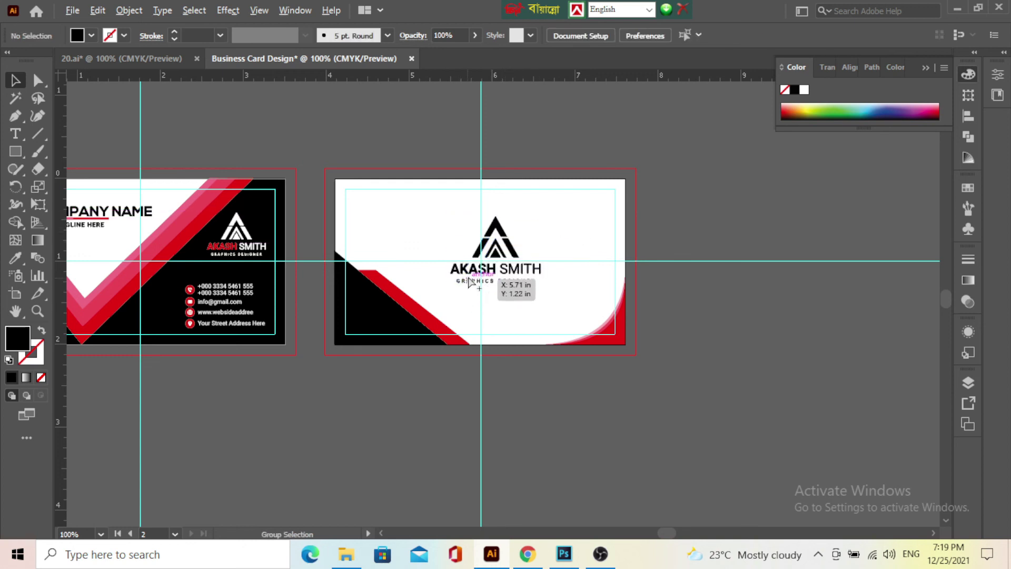
{"action": "scroll", "coordinate": [476, 287], "scroll_direction": "up", "scroll_amount": 3}
Compare with the 20.ai reference, then make the back card's logo mark red.
{"action": "left_click", "coordinate": [125, 59]}
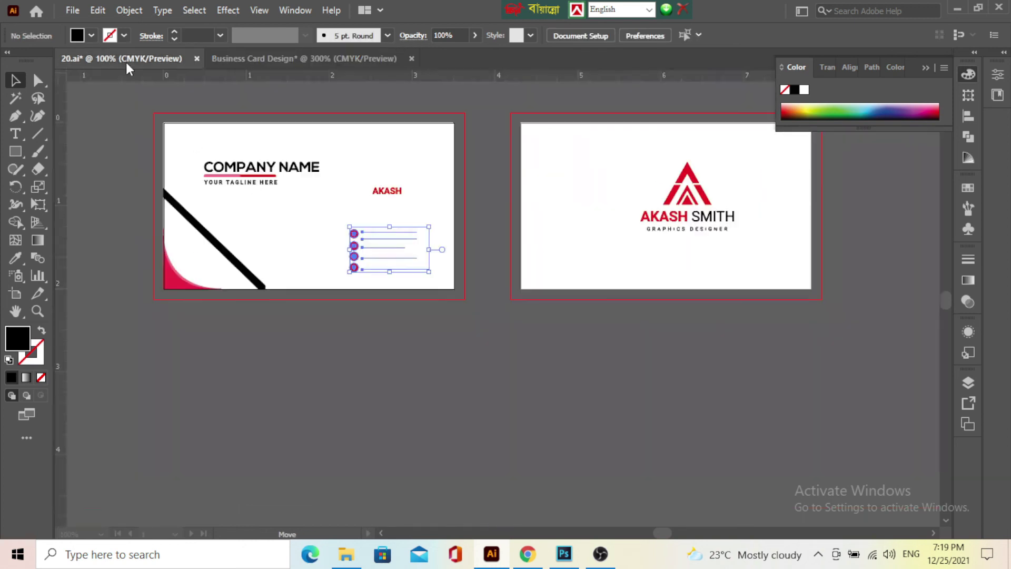
{"action": "left_click", "coordinate": [282, 58]}
{"action": "double_click", "coordinate": [561, 196]}
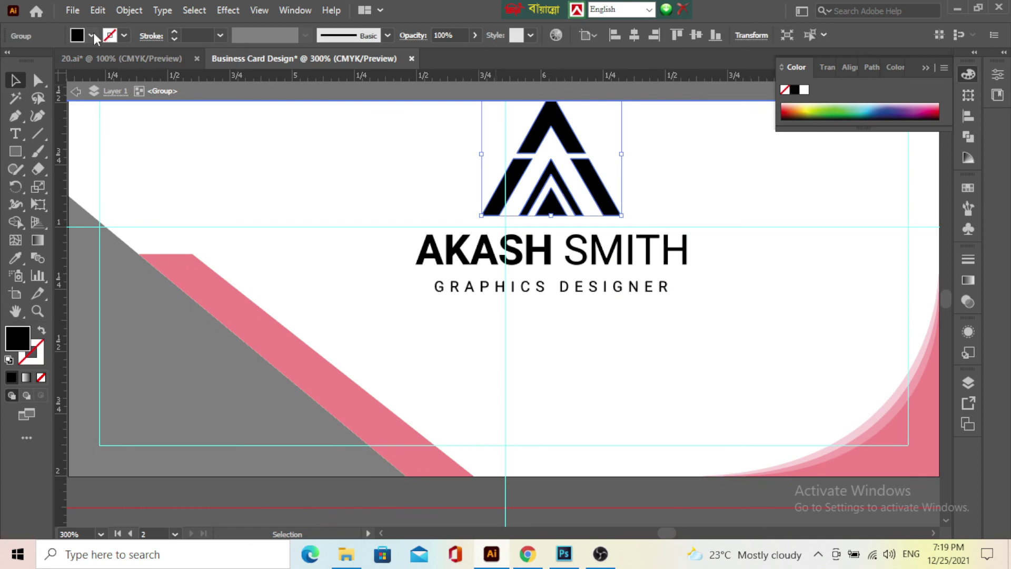
{"action": "left_click", "coordinate": [107, 36]}
{"action": "left_click", "coordinate": [53, 62]}
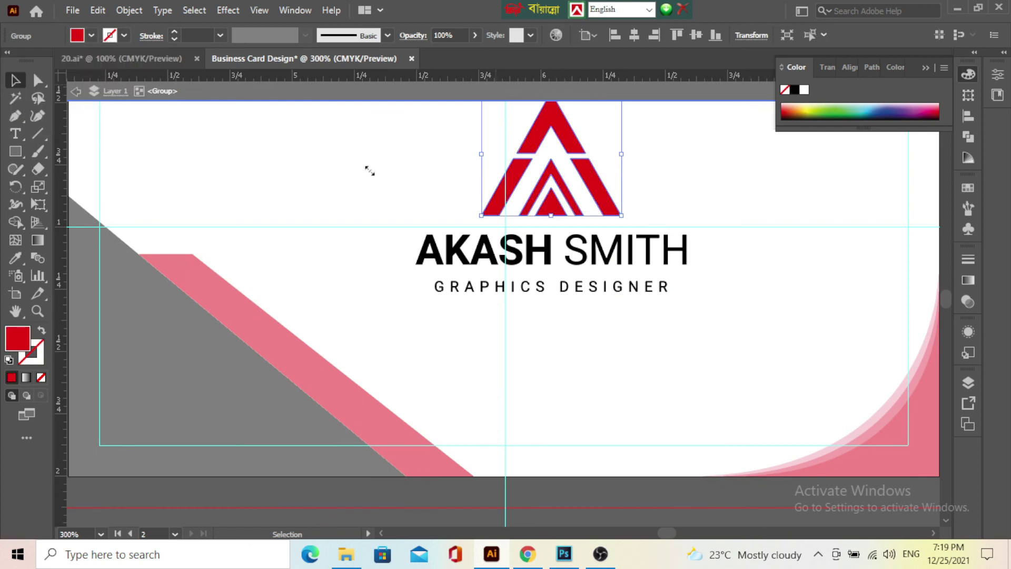
Colour the word AKASH with the logo's red using the Eyedropper, leaving SMITH black.
{"action": "left_click", "coordinate": [433, 255]}
{"action": "double_click", "coordinate": [433, 255]}
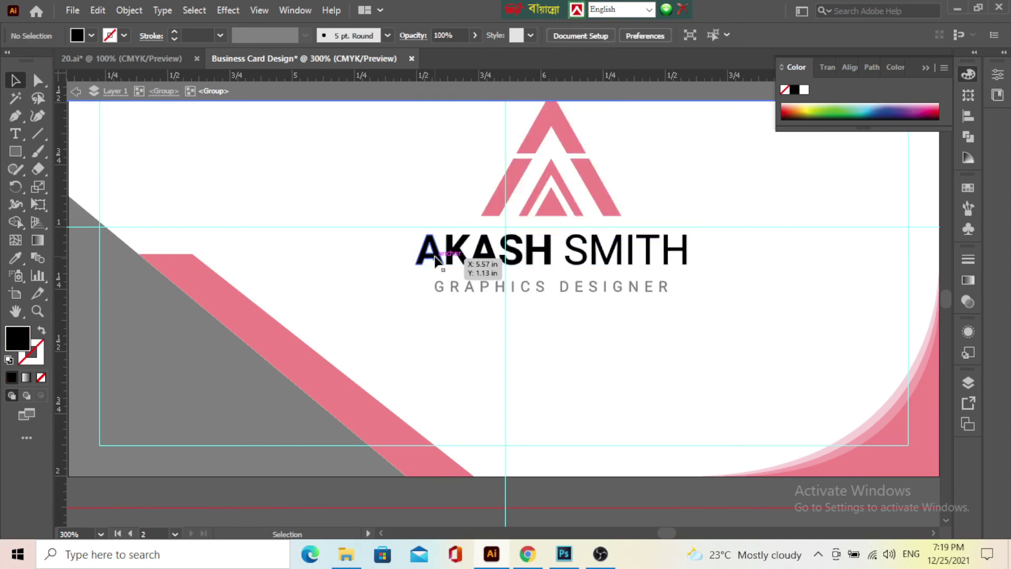
{"action": "left_click", "coordinate": [551, 254]}
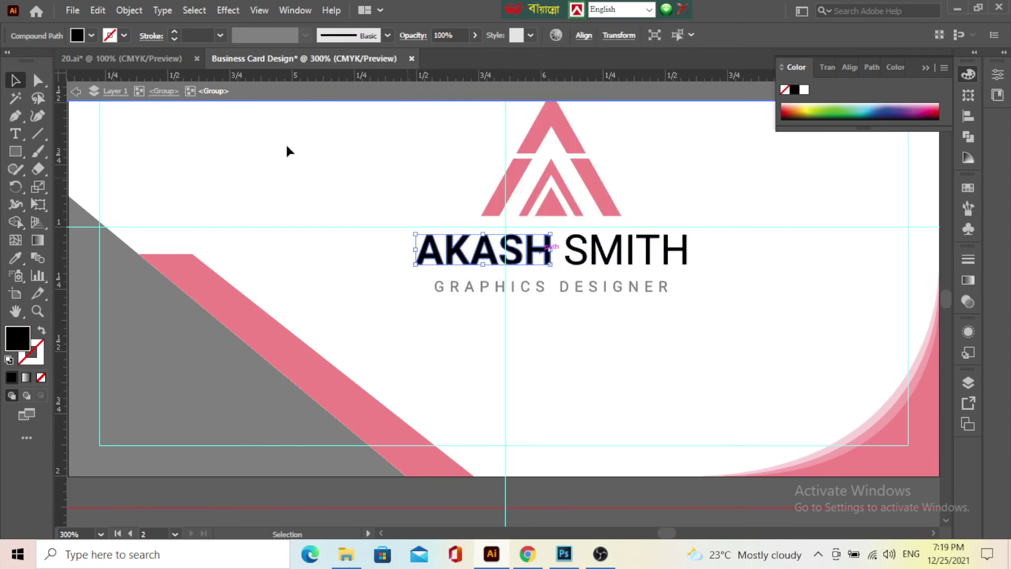
{"action": "left_click", "coordinate": [15, 258]}
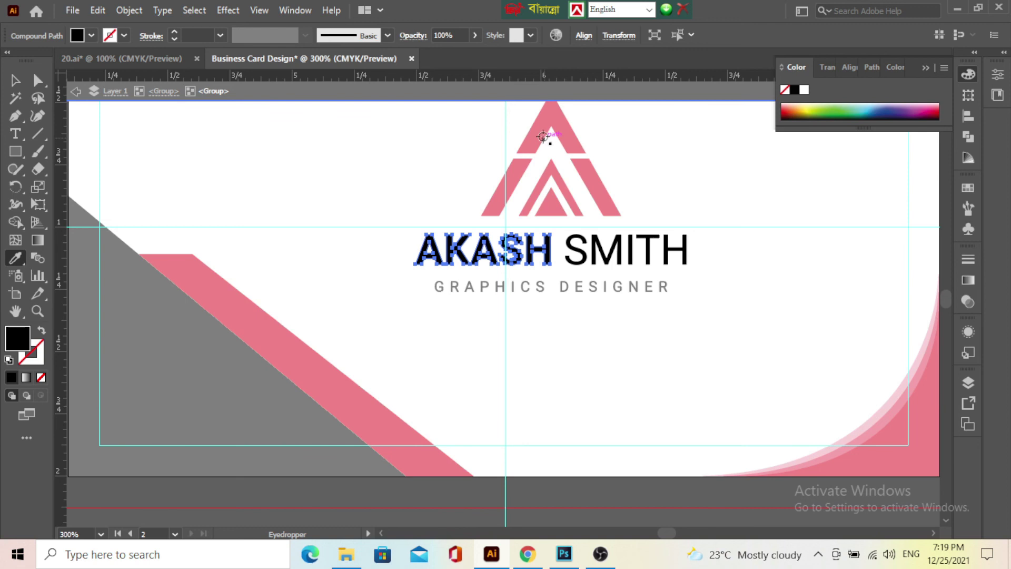
{"action": "left_click", "coordinate": [547, 135]}
{"action": "left_click", "coordinate": [16, 82]}
{"action": "double_click", "coordinate": [324, 149]}
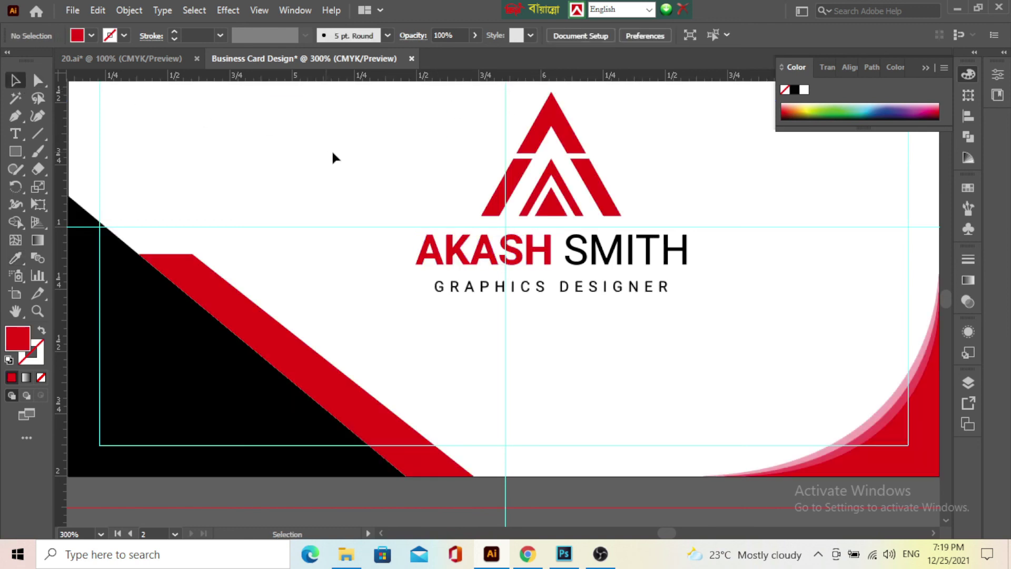
{"action": "scroll", "coordinate": [579, 310], "scroll_direction": "down", "scroll_amount": 1}
{"action": "scroll", "coordinate": [579, 309], "scroll_direction": "down", "scroll_amount": 3}
Zoom in and select the horizontal guide running across both cards.
{"action": "scroll", "coordinate": [387, 298], "scroll_direction": "up", "scroll_amount": 1}
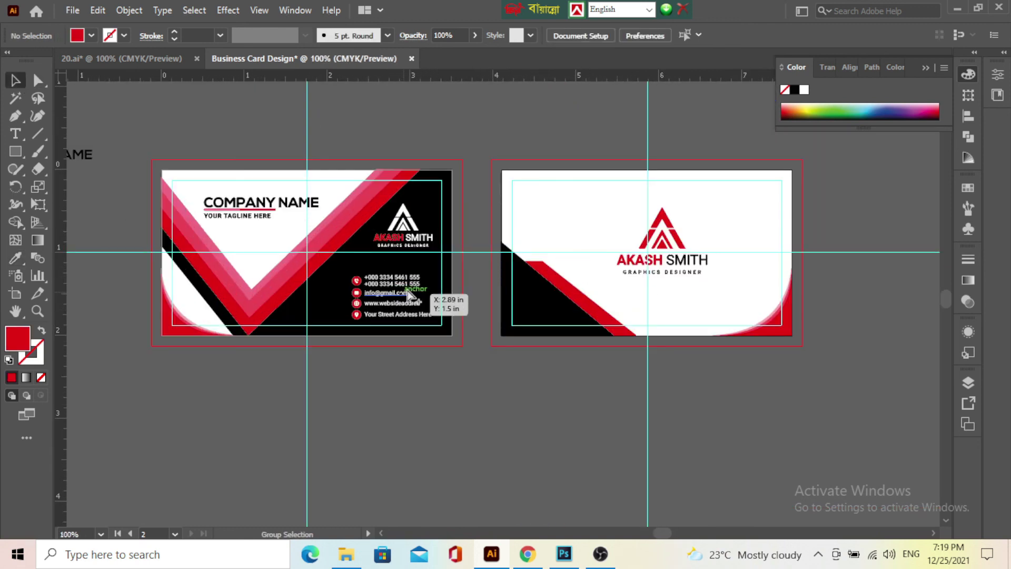
{"action": "scroll", "coordinate": [332, 274], "scroll_direction": "down", "scroll_amount": 1}
{"action": "scroll", "coordinate": [334, 274], "scroll_direction": "up", "scroll_amount": 1}
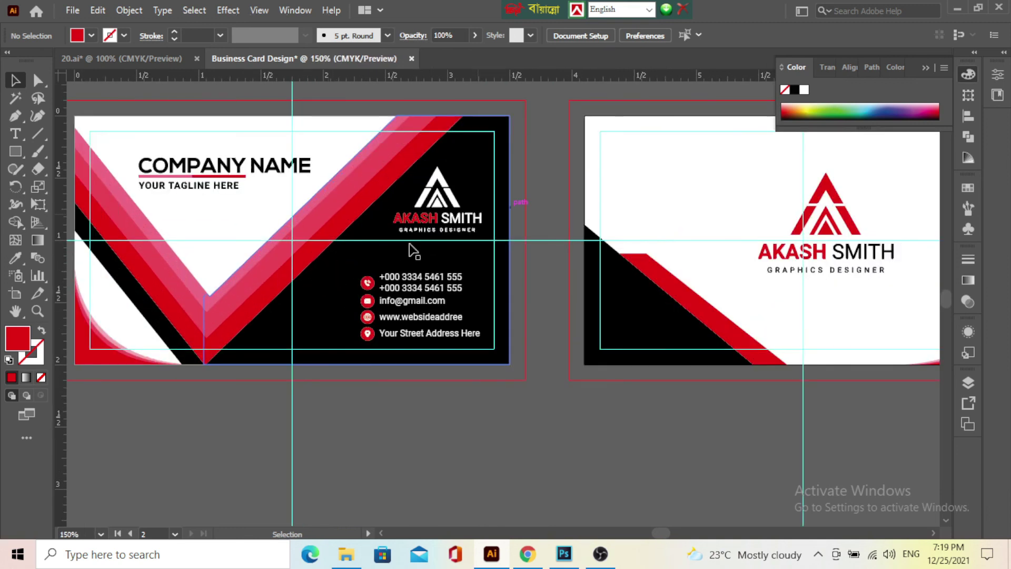
{"action": "scroll", "coordinate": [333, 276], "scroll_direction": "down", "scroll_amount": 1}
{"action": "scroll", "coordinate": [332, 274], "scroll_direction": "up", "scroll_amount": 2}
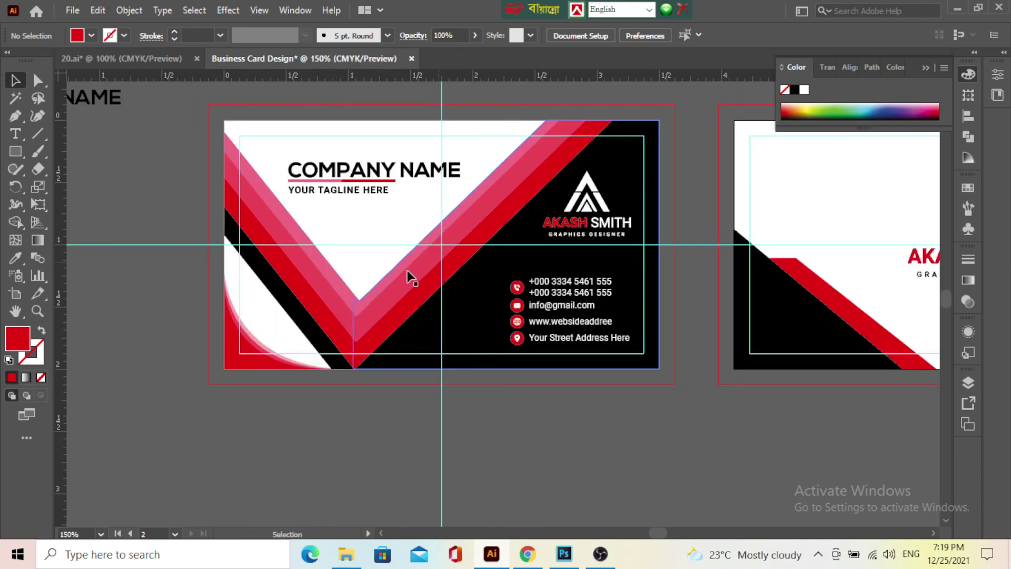
{"action": "left_click", "coordinate": [126, 245]}
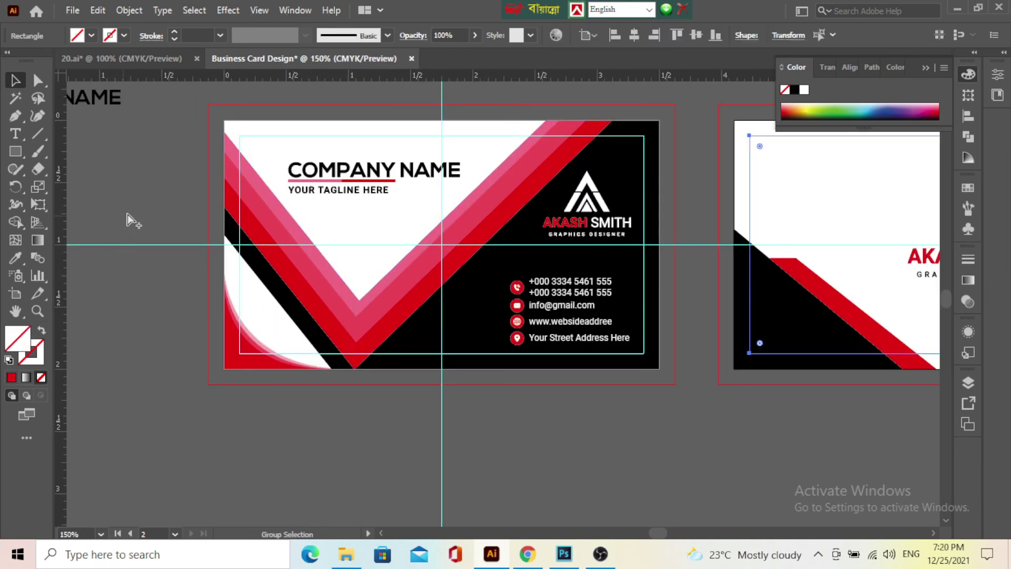
Delete the horizontal guide and both cards' margin guide rectangles.
{"action": "key", "text": "Delete"}
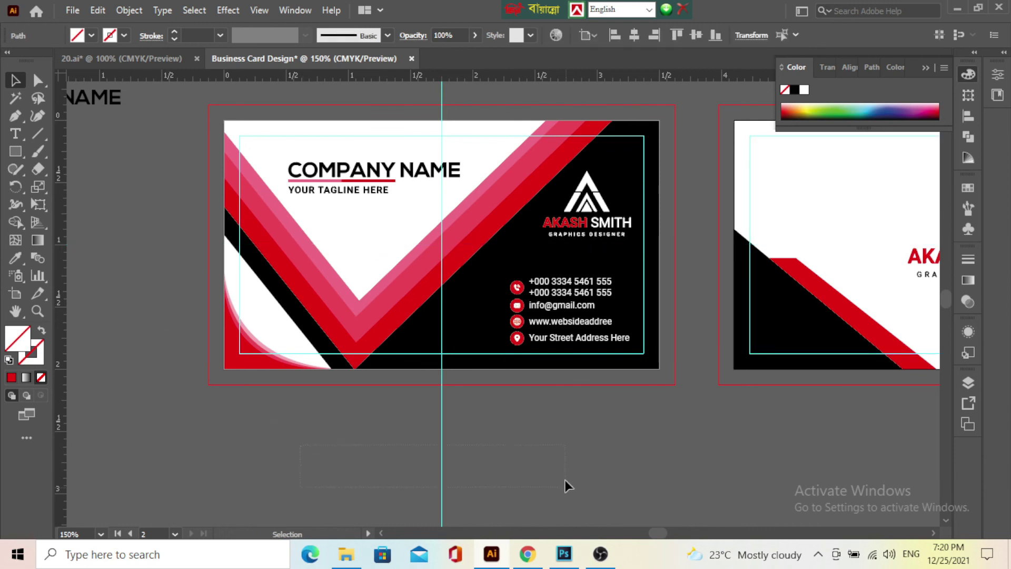
{"action": "left_click", "coordinate": [409, 353]}
{"action": "right_click", "coordinate": [409, 353]}
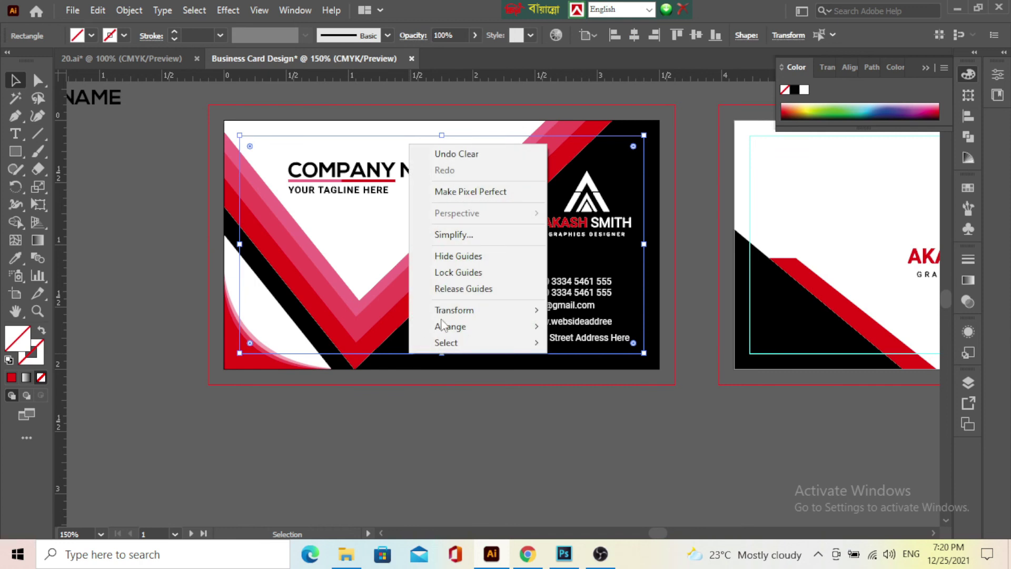
{"action": "left_click", "coordinate": [481, 467]}
{"action": "left_click", "coordinate": [421, 353]}
{"action": "key", "text": "Delete"}
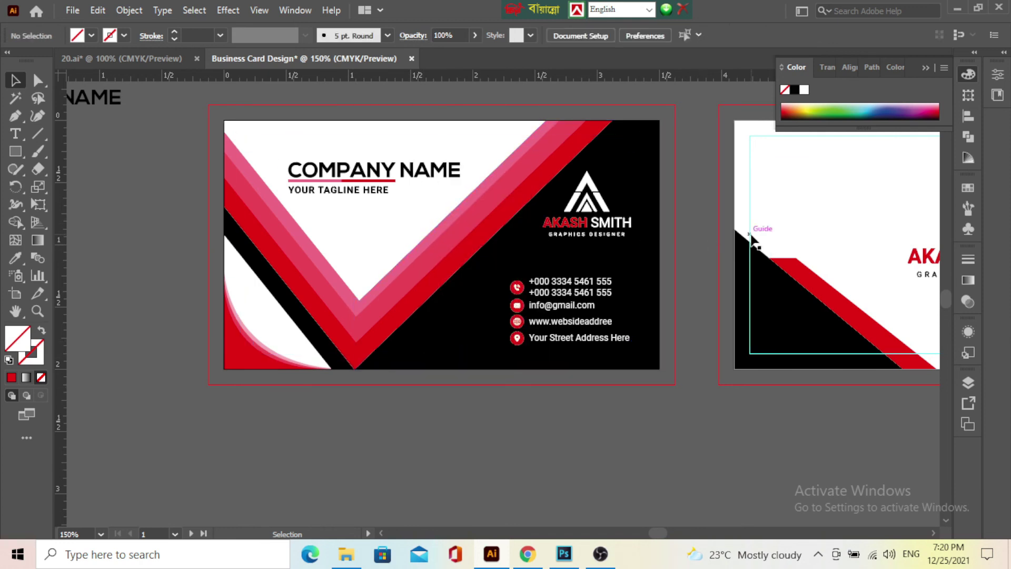
{"action": "left_click", "coordinate": [750, 232]}
{"action": "key", "text": "Delete"}
Draw an unfilled rectangle covering the whole front card artboard.
{"action": "scroll", "coordinate": [458, 329], "scroll_direction": "down", "scroll_amount": 1}
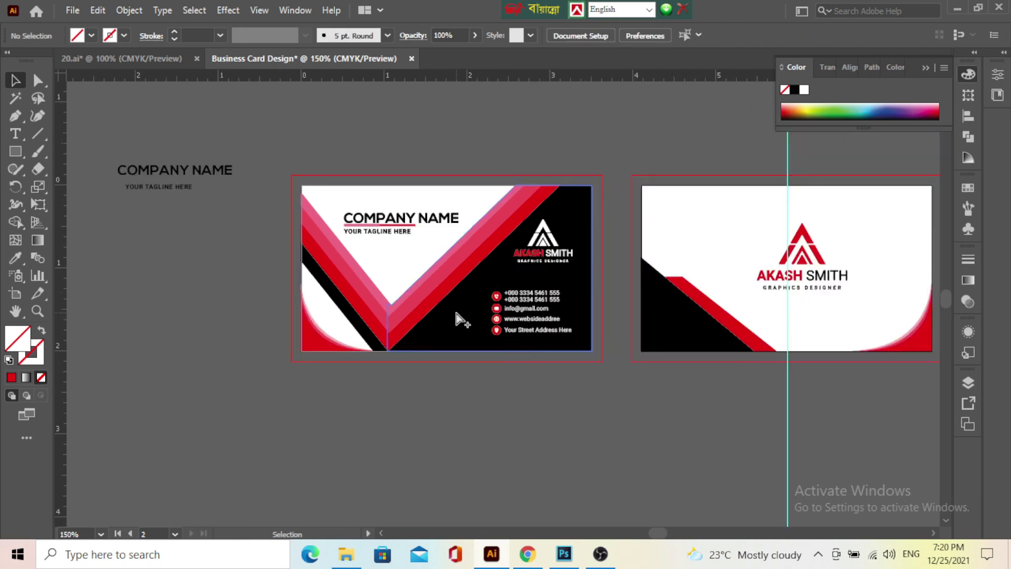
{"action": "scroll", "coordinate": [458, 329], "scroll_direction": "down", "scroll_amount": 2}
{"action": "left_click_drag", "start_coordinate": [450, 321], "coordinate": [323, 232]}
{"action": "scroll", "coordinate": [322, 232], "scroll_direction": "up", "scroll_amount": 1}
{"action": "scroll", "coordinate": [307, 205], "scroll_direction": "up", "scroll_amount": 1}
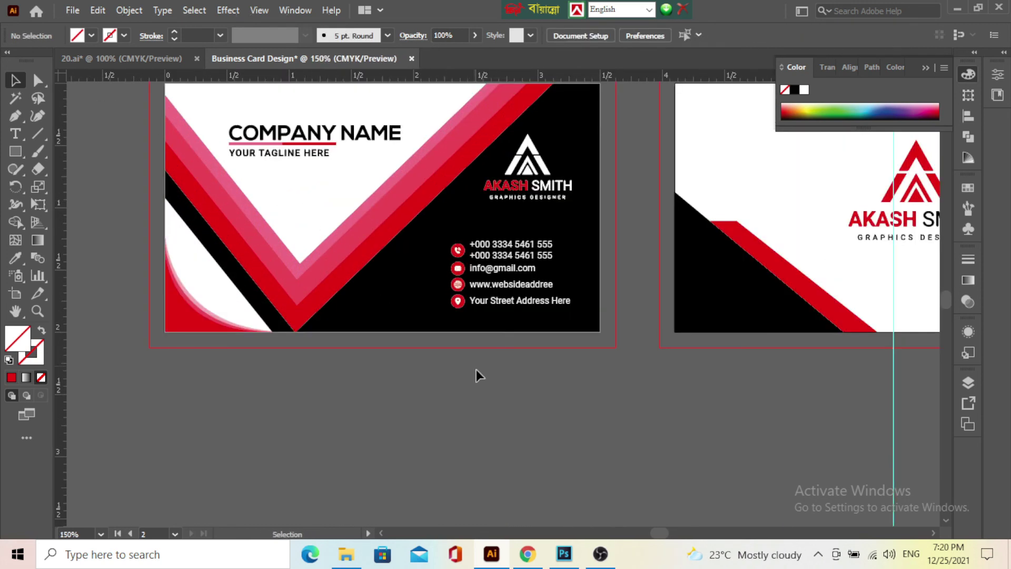
{"action": "scroll", "coordinate": [476, 369], "scroll_direction": "up", "scroll_amount": 1}
{"action": "scroll", "coordinate": [281, 264], "scroll_direction": "up", "scroll_amount": 2}
{"action": "scroll", "coordinate": [293, 287], "scroll_direction": "down", "scroll_amount": 3}
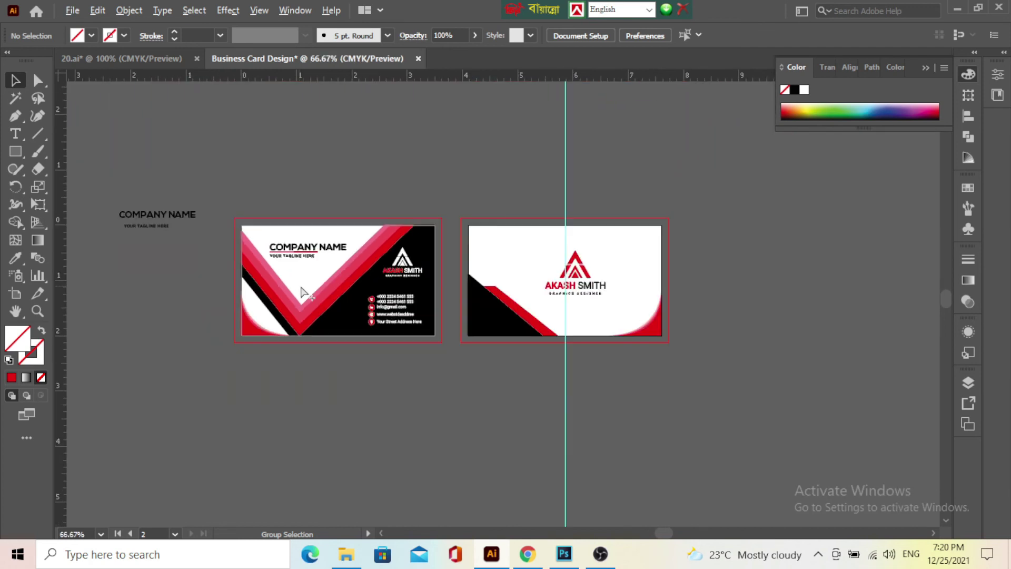
{"action": "scroll", "coordinate": [286, 282], "scroll_direction": "up", "scroll_amount": 2}
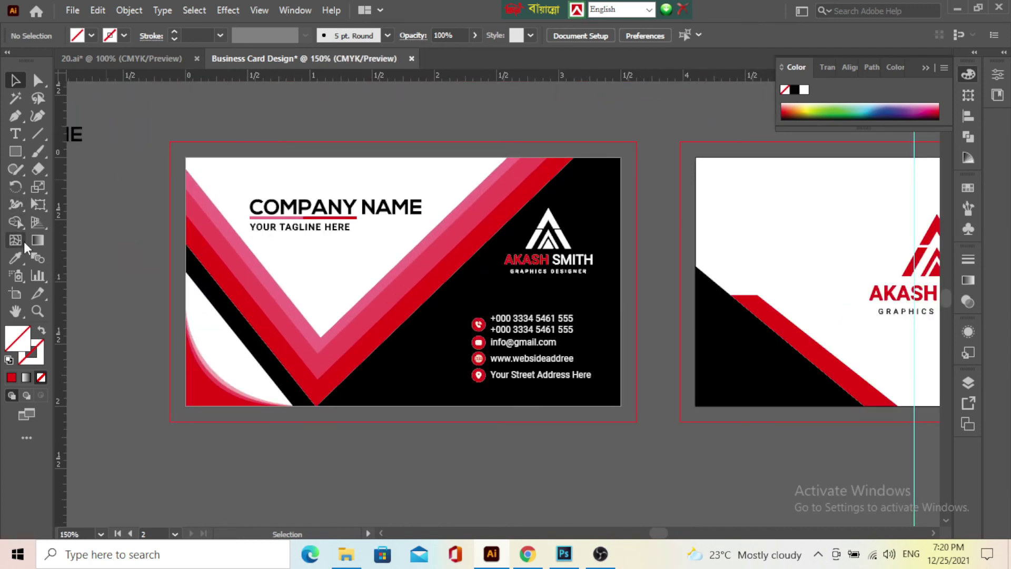
{"action": "left_click", "coordinate": [211, 166]}
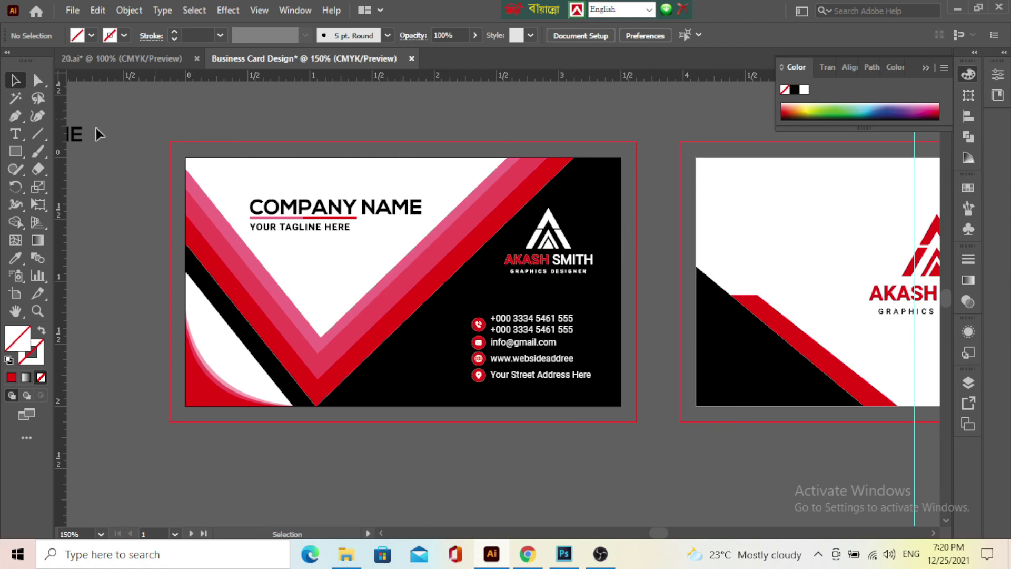
{"action": "left_click", "coordinate": [15, 152]}
{"action": "left_click_drag", "start_coordinate": [186, 157], "coordinate": [621, 409]}
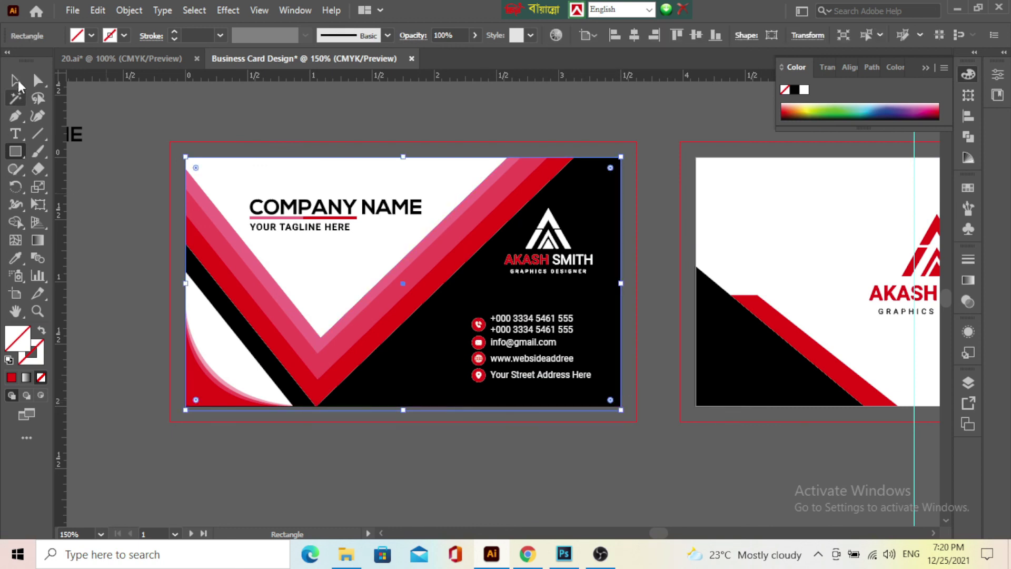
Extend the rectangle's bottom edge down to the front card's bottom edge.
{"action": "left_click", "coordinate": [16, 80]}
{"action": "scroll", "coordinate": [404, 421], "scroll_direction": "up", "scroll_amount": 4}
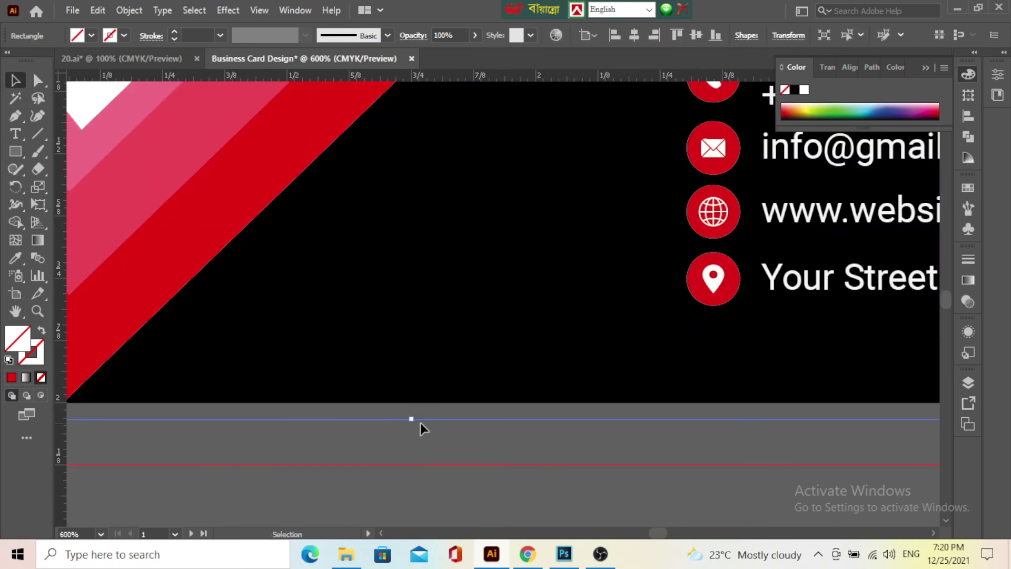
{"action": "left_click_drag", "start_coordinate": [412, 417], "coordinate": [418, 402]}
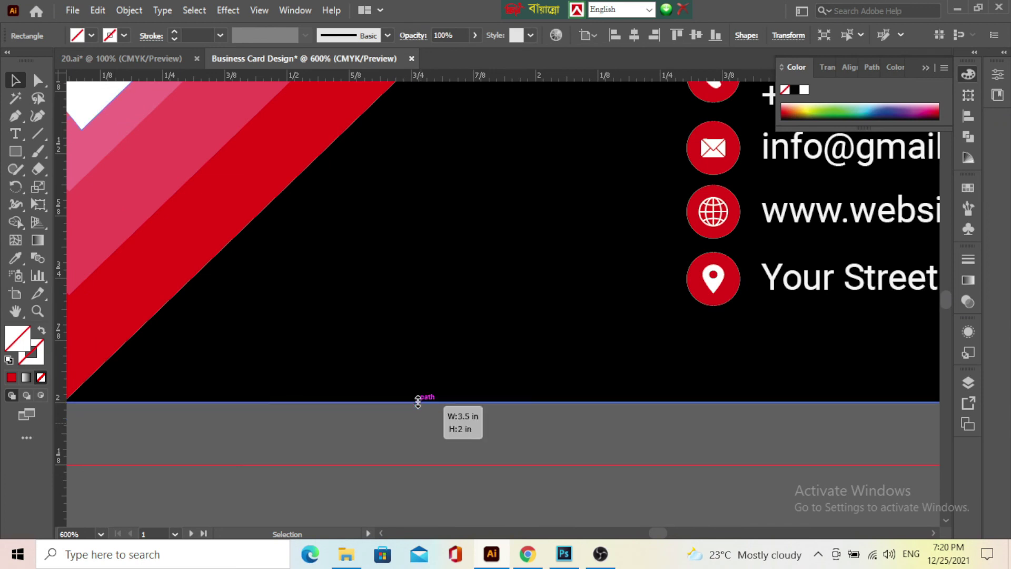
{"action": "key", "text": "ctrl+1"}
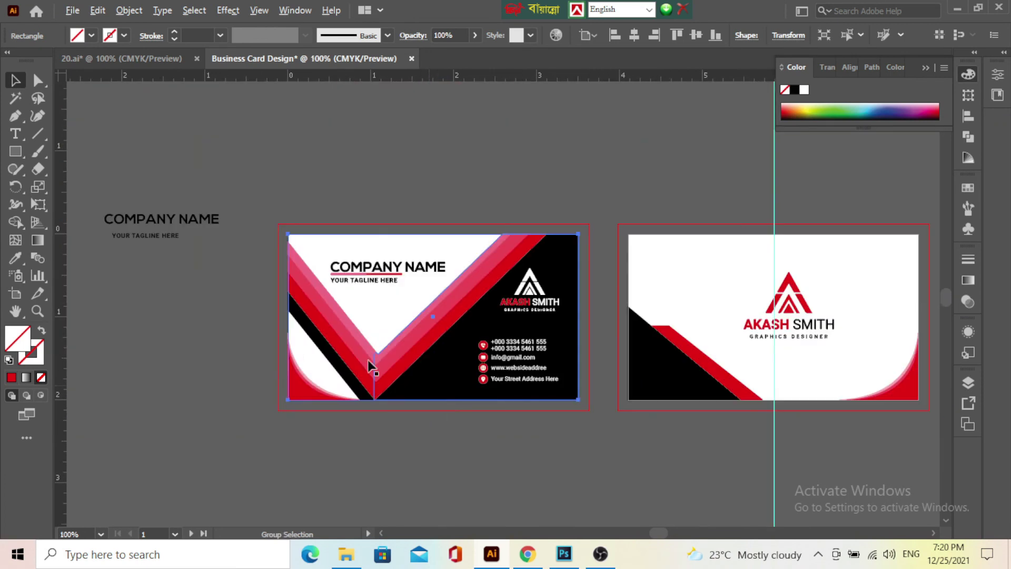
Give the card rectangle a near-black fill, then change it to white as the background.
{"action": "double_click", "coordinate": [27, 347]}
{"action": "left_click_drag", "start_coordinate": [579, 377], "coordinate": [643, 479]}
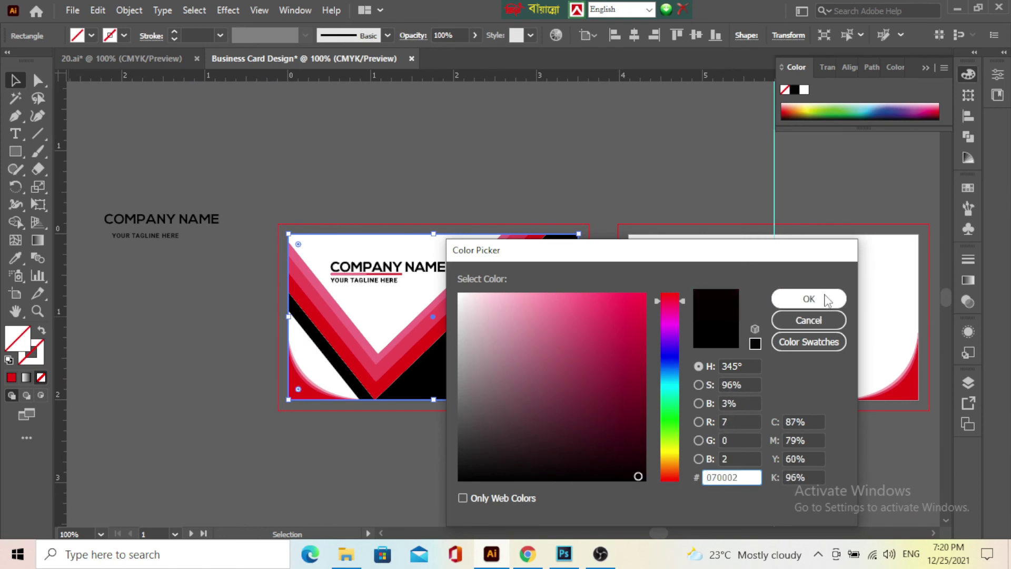
{"action": "left_click", "coordinate": [809, 299]}
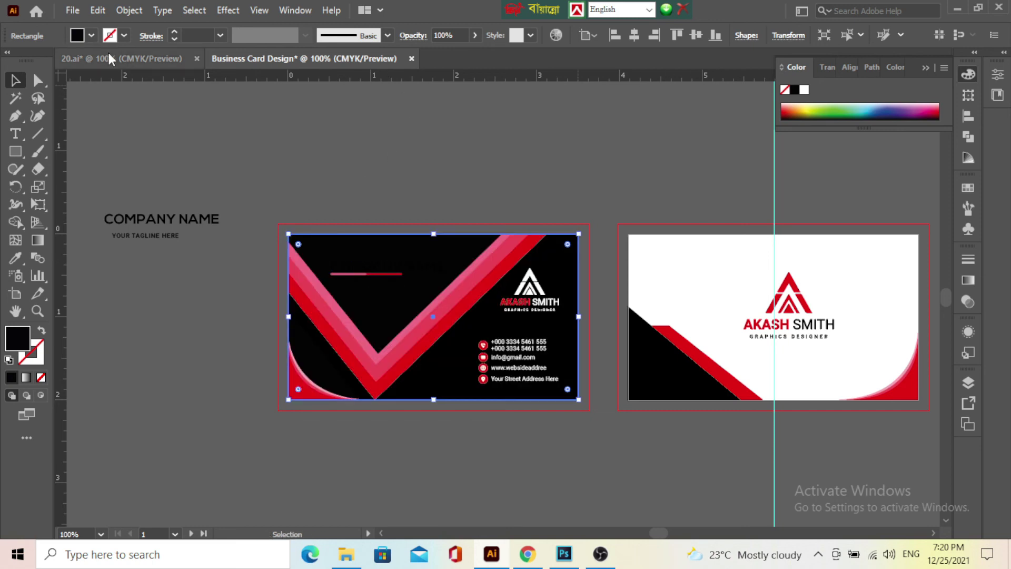
{"action": "left_click", "coordinate": [805, 90]}
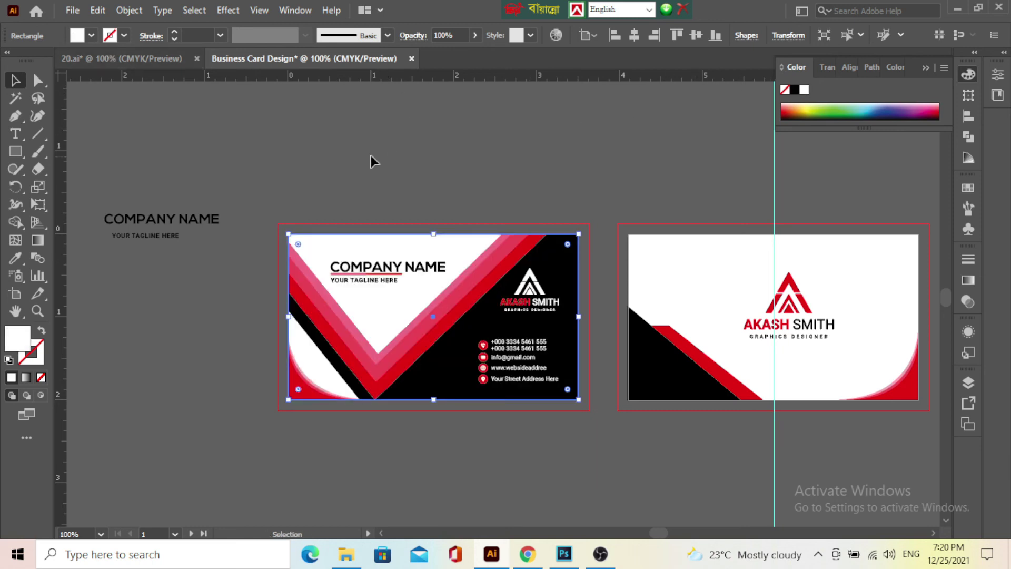
{"action": "left_click", "coordinate": [291, 201]}
Select all of the front card's contents.
{"action": "key", "text": "ctrl+alt+a"}
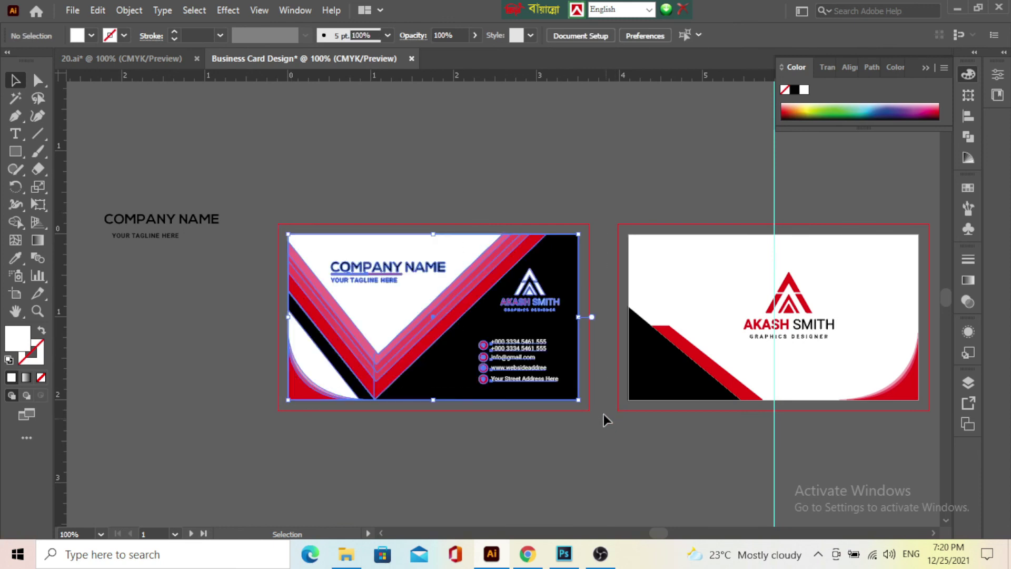
{"action": "key", "text": "a"}
{"action": "key", "text": "v"}
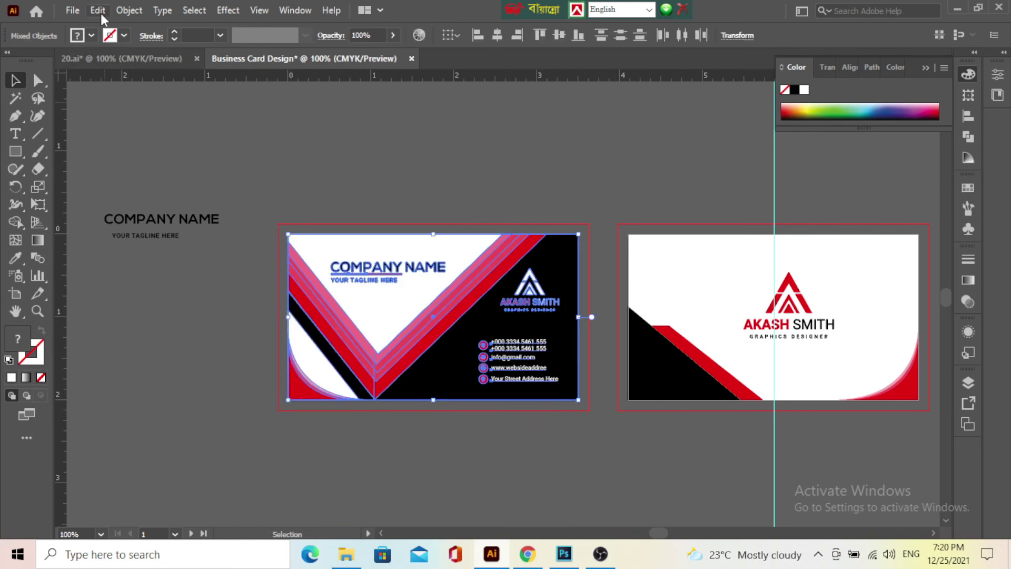
{"action": "left_click", "coordinate": [98, 10]}
Copy the front card design and bring Photoshop's CREDIT CARD1 smart object forward.
{"action": "left_click", "coordinate": [135, 86]}
{"action": "left_click", "coordinate": [566, 558]}
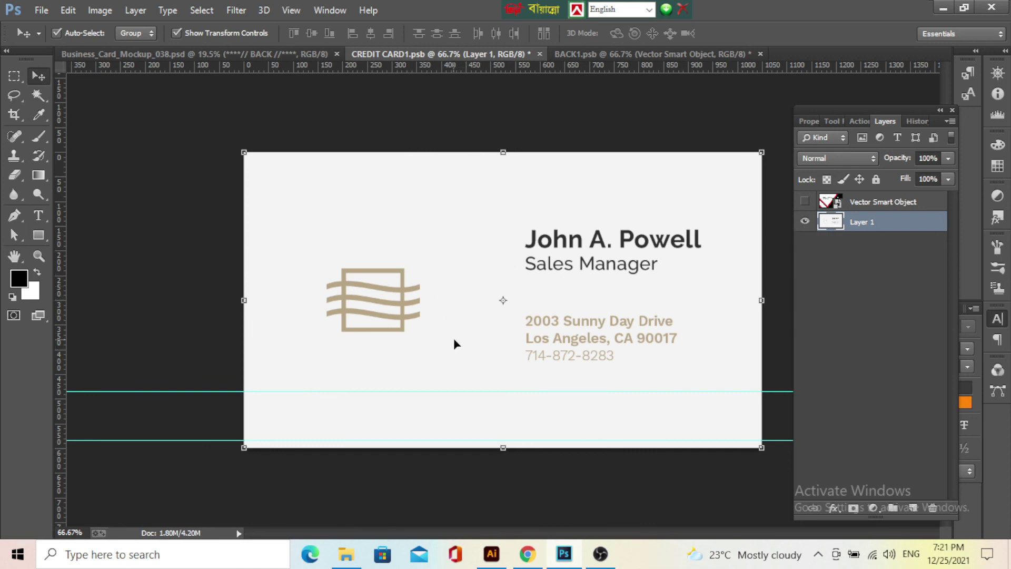
{"action": "left_click", "coordinate": [69, 10]}
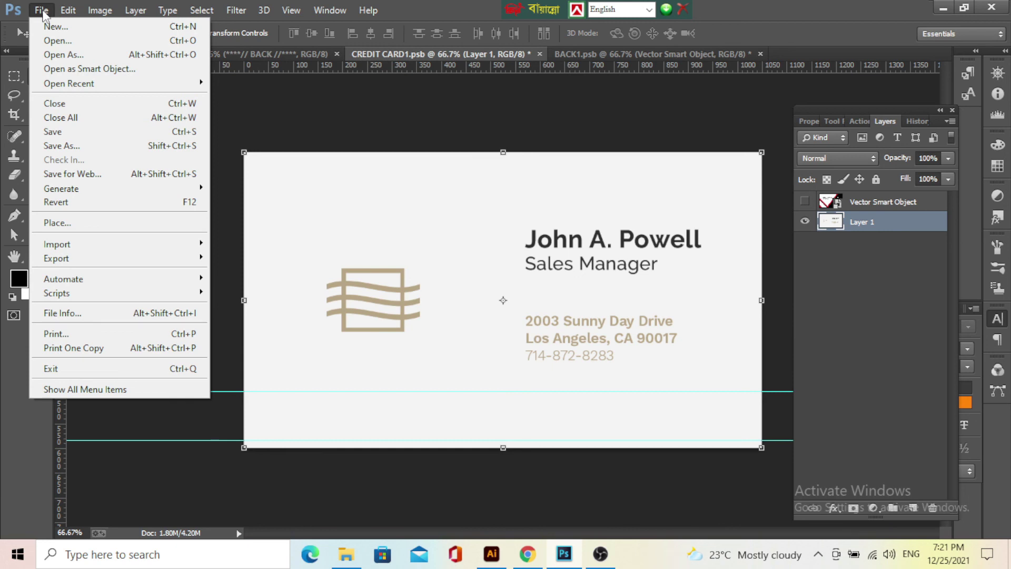
{"action": "left_click", "coordinate": [631, 198]}
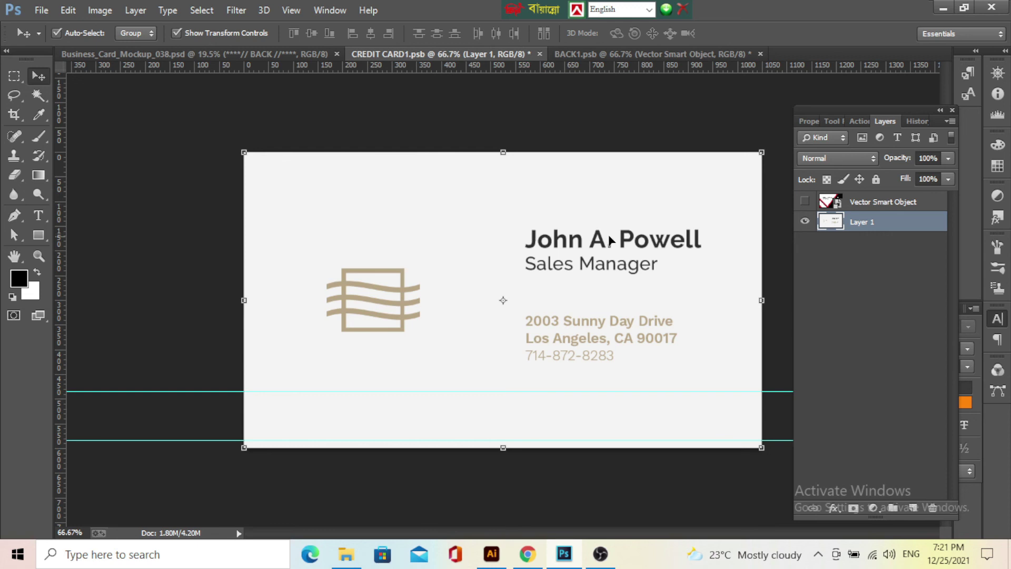
Show the Vector Smart Object layer with the front design and save CREDIT CARD1.
{"action": "left_click", "coordinate": [103, 13]}
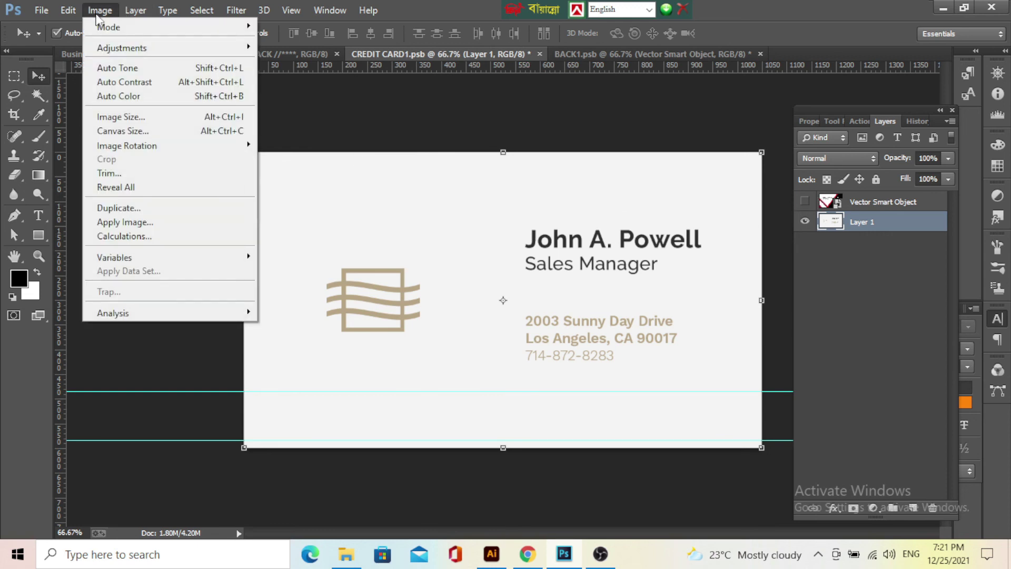
{"action": "left_click", "coordinate": [693, 205]}
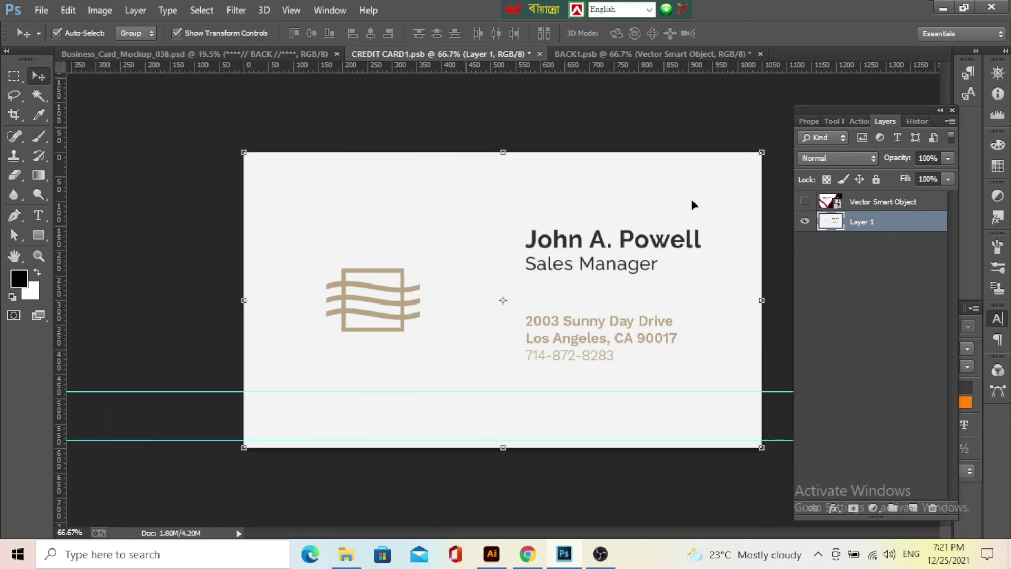
{"action": "left_click", "coordinate": [804, 202]}
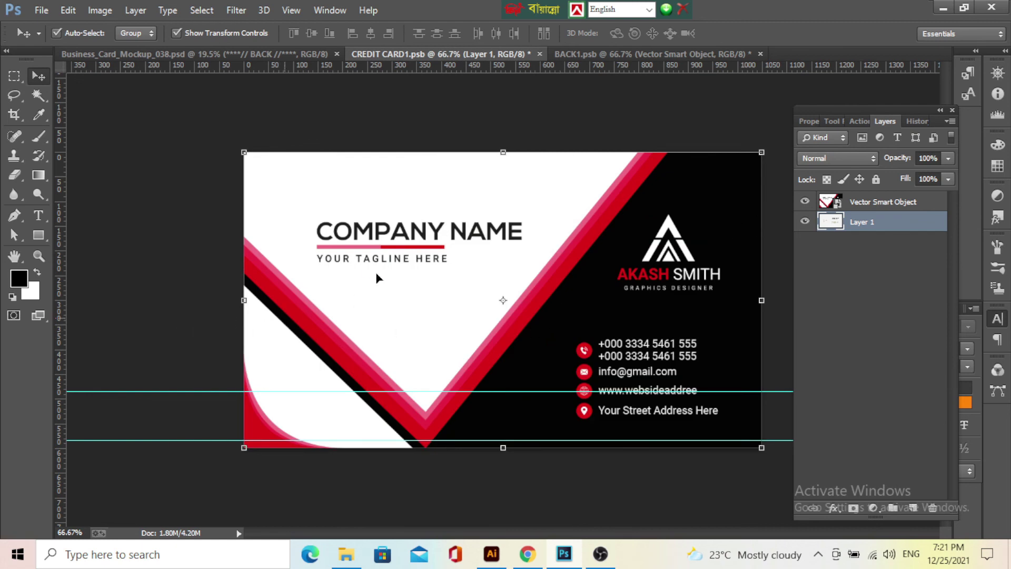
{"action": "key", "text": "ctrl+s"}
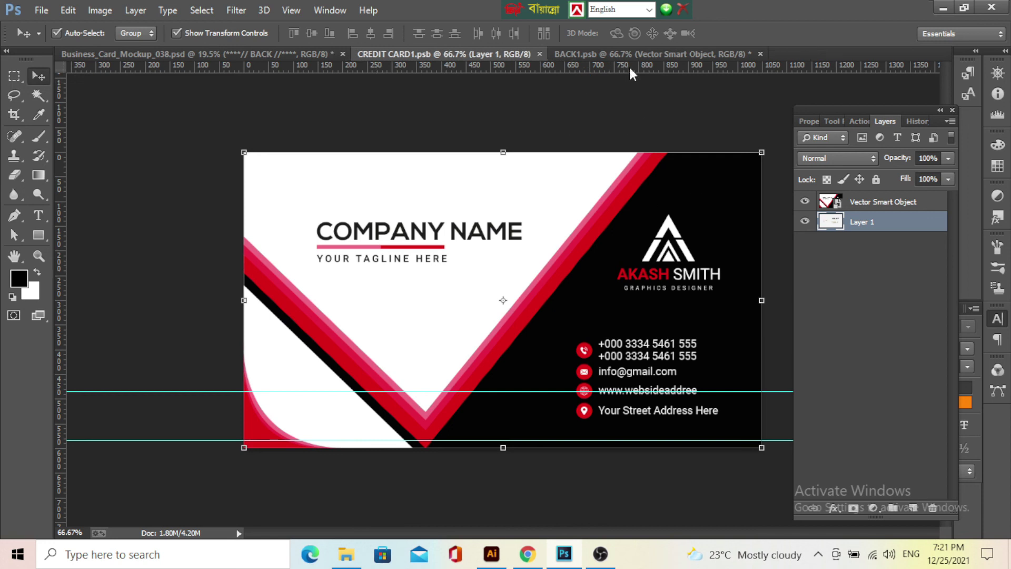
Select the whole back card design in Illustrator, copy it, and return to Photoshop.
{"action": "left_click", "coordinate": [489, 557]}
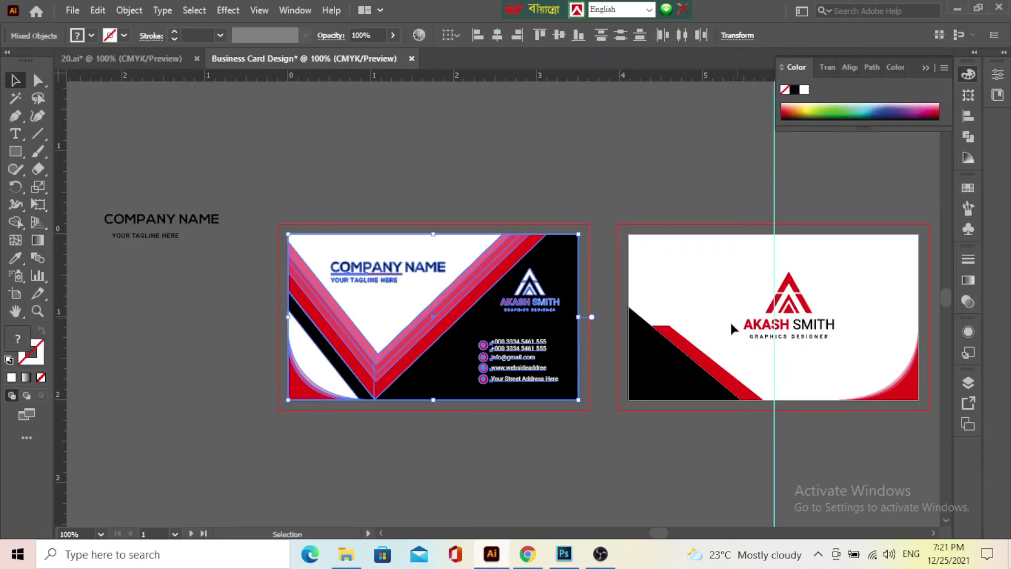
{"action": "scroll", "coordinate": [632, 284], "scroll_direction": "down", "scroll_amount": 2}
{"action": "scroll", "coordinate": [516, 245], "scroll_direction": "right", "scroll_amount": 2}
{"action": "scroll", "coordinate": [390, 205], "scroll_direction": "right", "scroll_amount": 3}
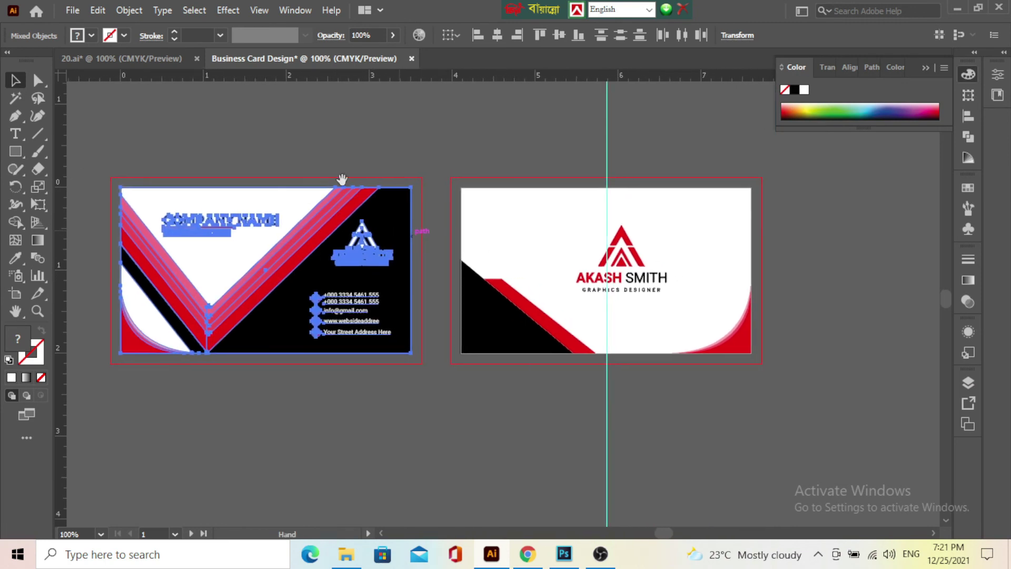
{"action": "left_click", "coordinate": [340, 176]}
{"action": "left_click", "coordinate": [292, 205]}
{"action": "left_click_drag", "start_coordinate": [306, 204], "coordinate": [645, 221]}
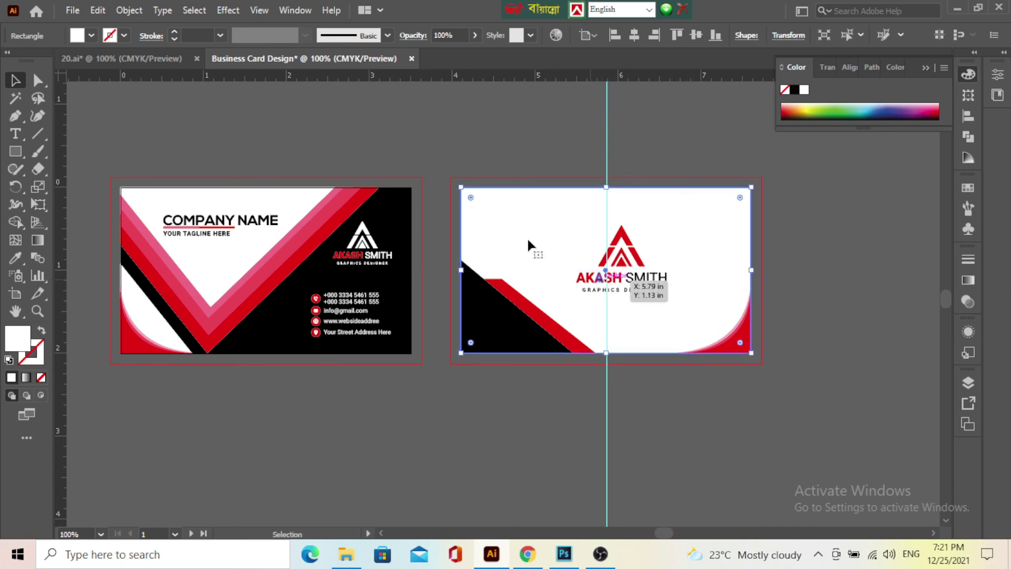
{"action": "left_click", "coordinate": [97, 10]}
{"action": "left_click", "coordinate": [141, 82]}
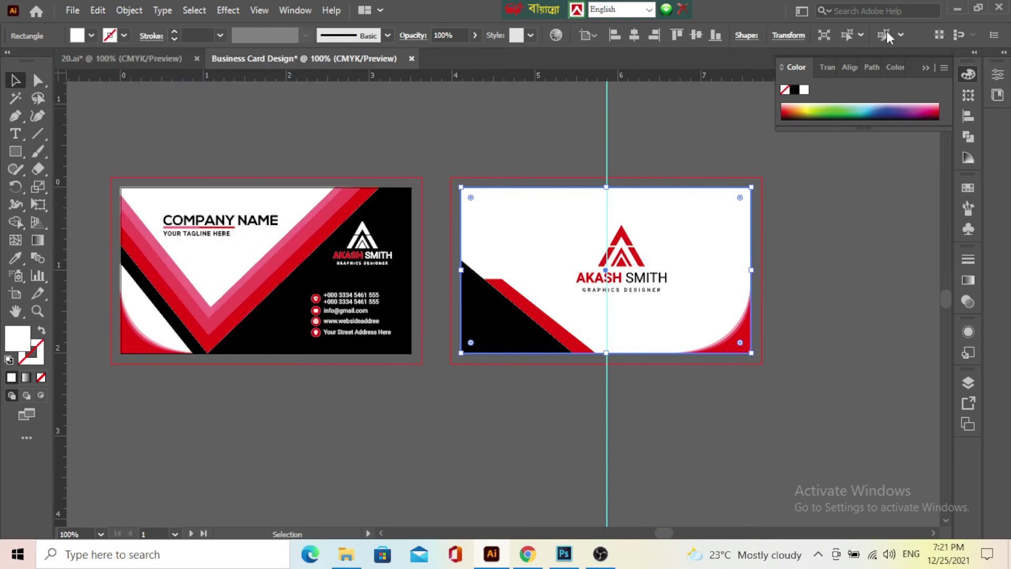
{"action": "key", "text": "alt+Tab"}
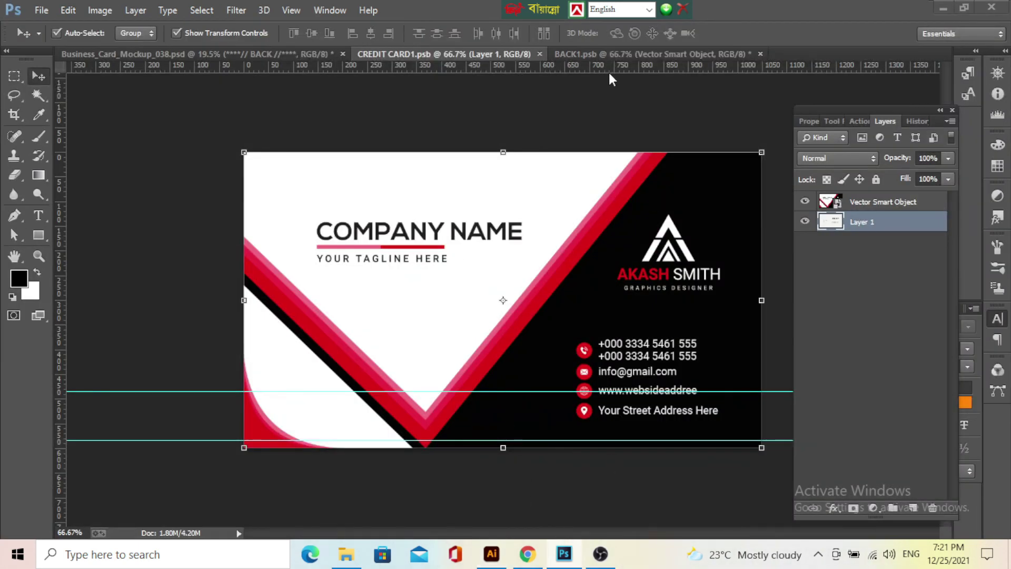
In BACK1.psb, cancel the paste and show the Vector Smart Object layer's back design.
{"action": "left_click", "coordinate": [627, 55]}
{"action": "scroll", "coordinate": [503, 279], "scroll_direction": "up", "scroll_amount": 3}
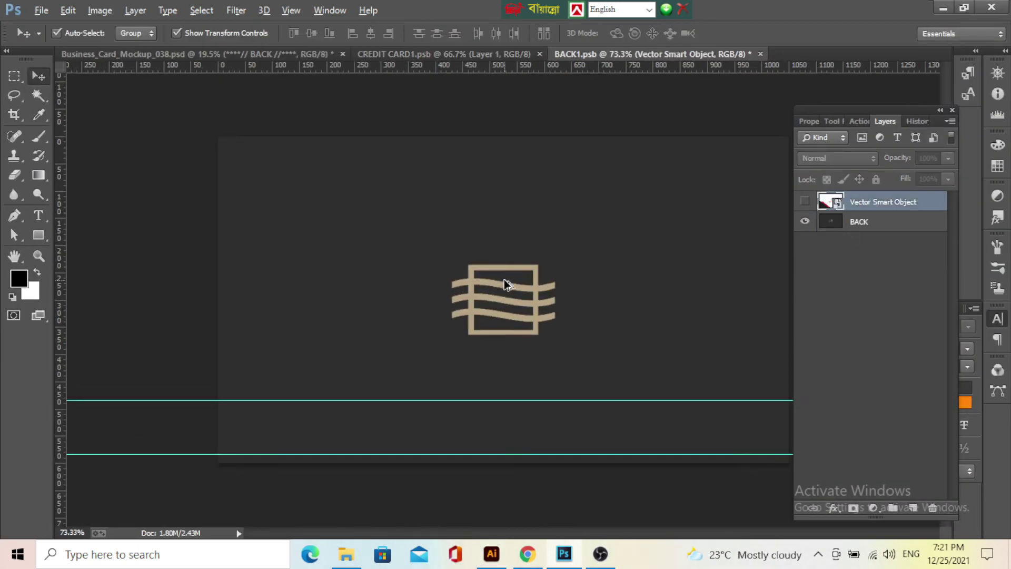
{"action": "left_click", "coordinate": [384, 237]}
{"action": "key", "text": "ctrl+v"}
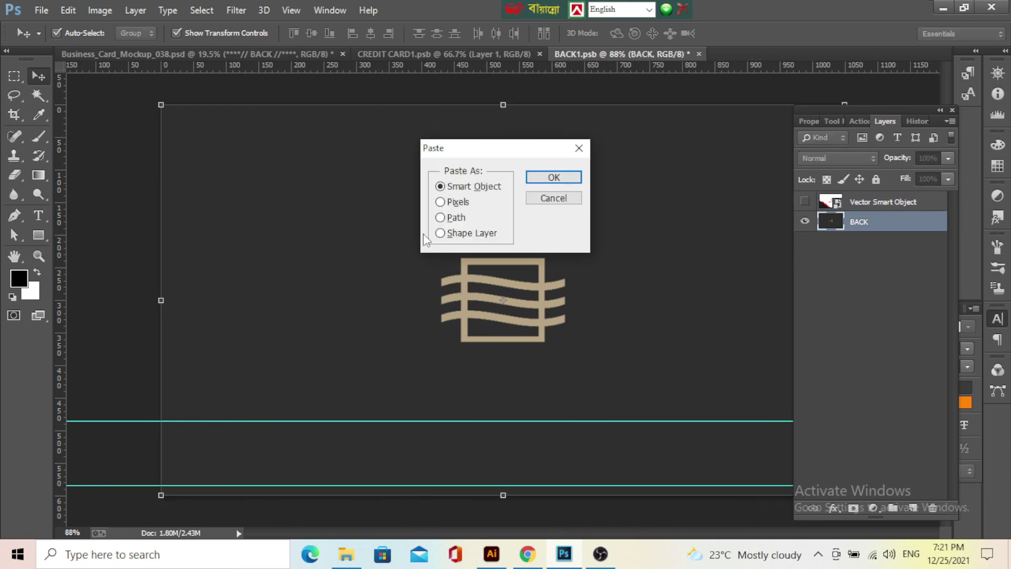
{"action": "left_click", "coordinate": [551, 199]}
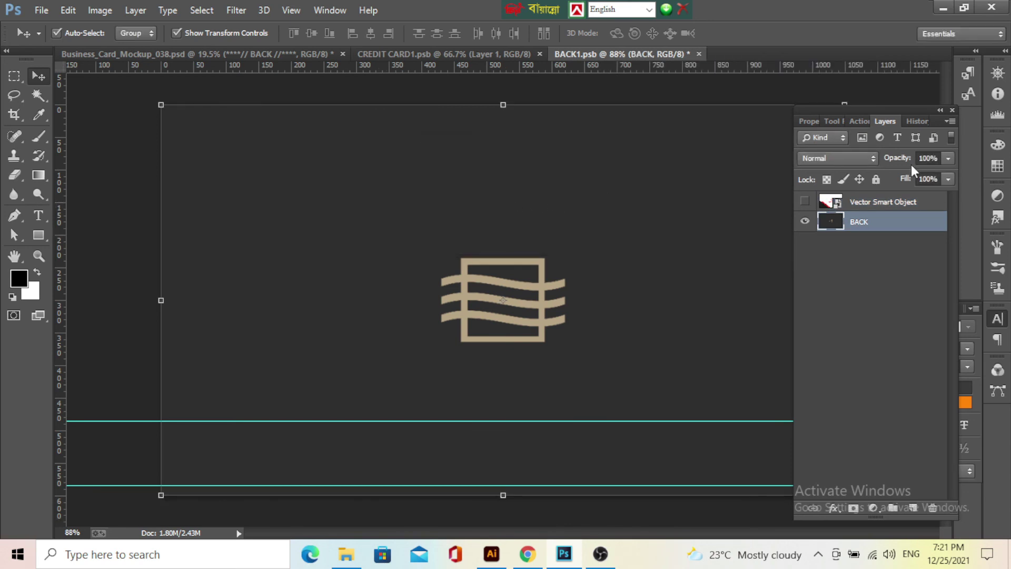
{"action": "left_click", "coordinate": [805, 201]}
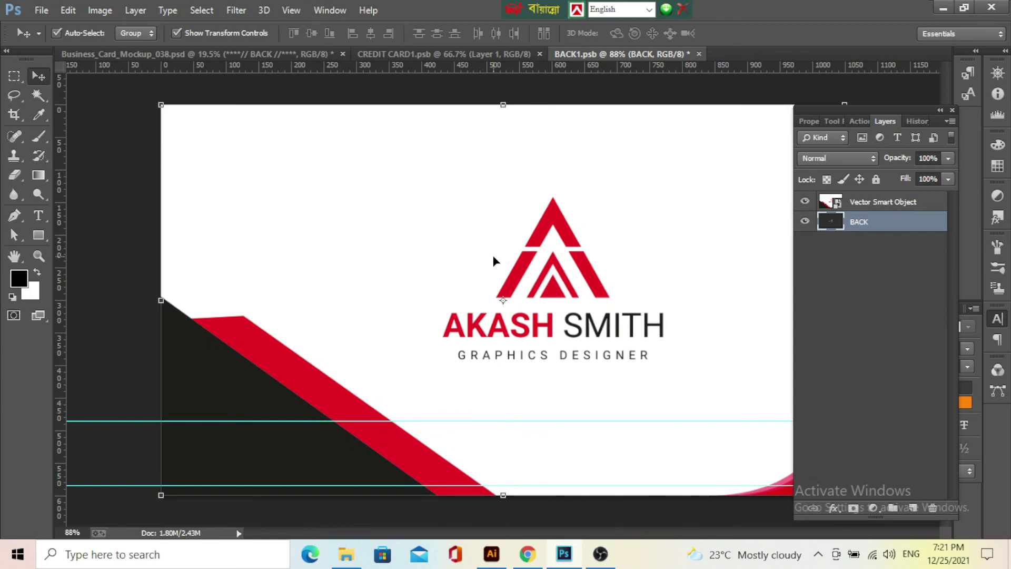
Open Business_Card_Mockup_038.psd and zoom in to inspect both card designs.
{"action": "left_click", "coordinate": [187, 53]}
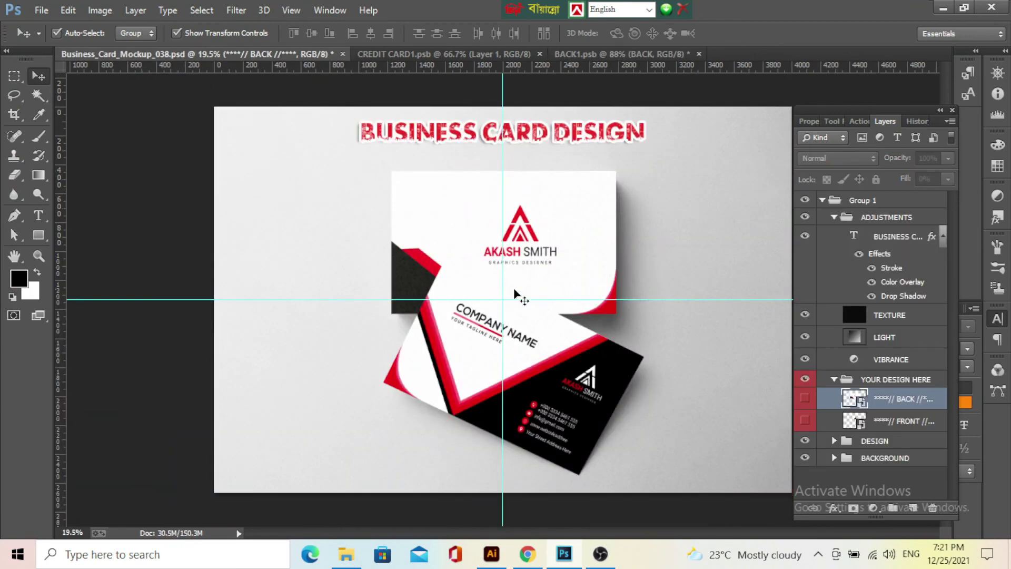
{"action": "scroll", "coordinate": [560, 200], "scroll_direction": "up", "scroll_amount": 3}
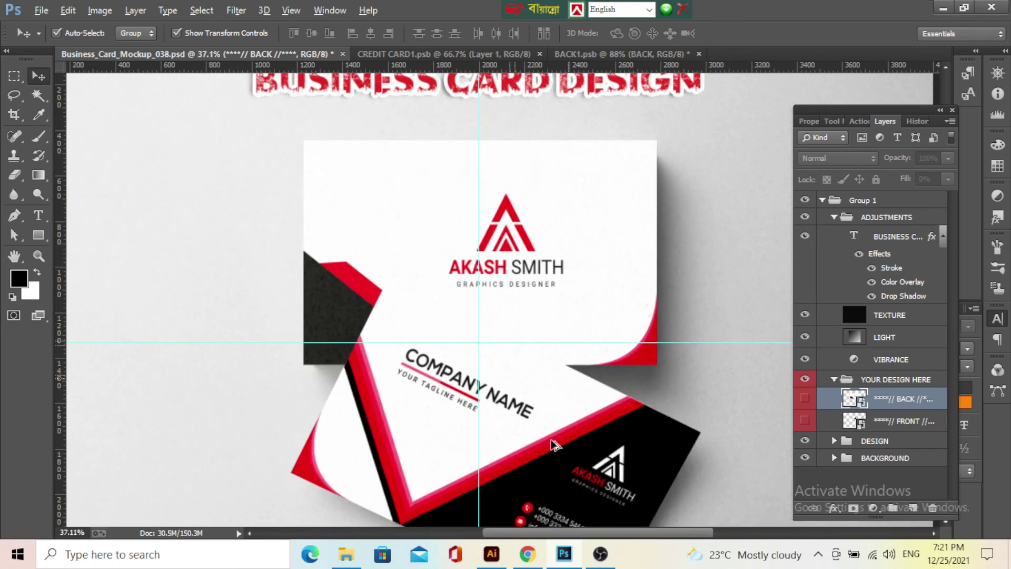
{"action": "scroll", "coordinate": [521, 411], "scroll_direction": "up", "scroll_amount": 1}
{"action": "scroll", "coordinate": [421, 348], "scroll_direction": "up", "scroll_amount": 1}
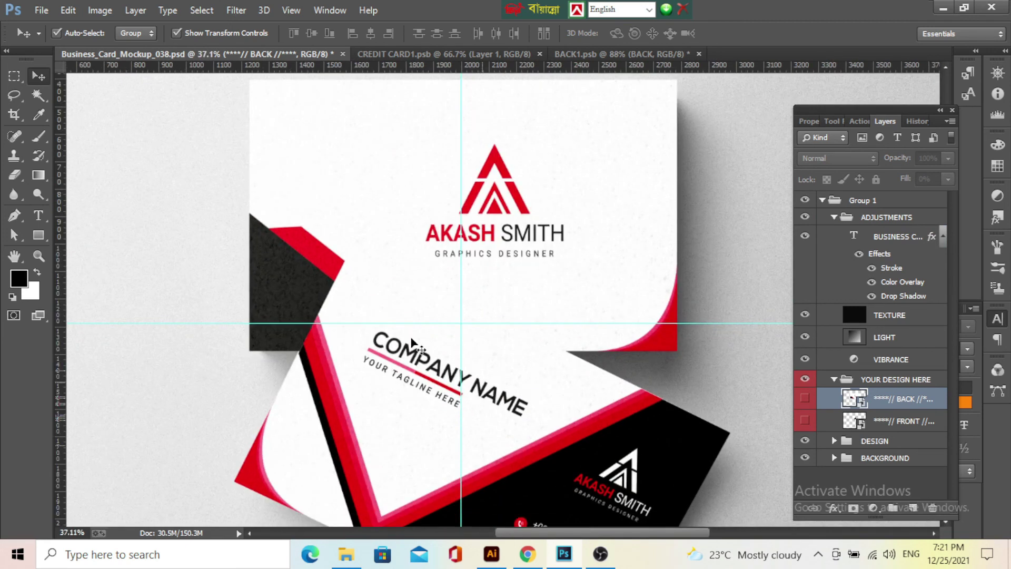
{"action": "scroll", "coordinate": [413, 341], "scroll_direction": "down", "scroll_amount": 2}
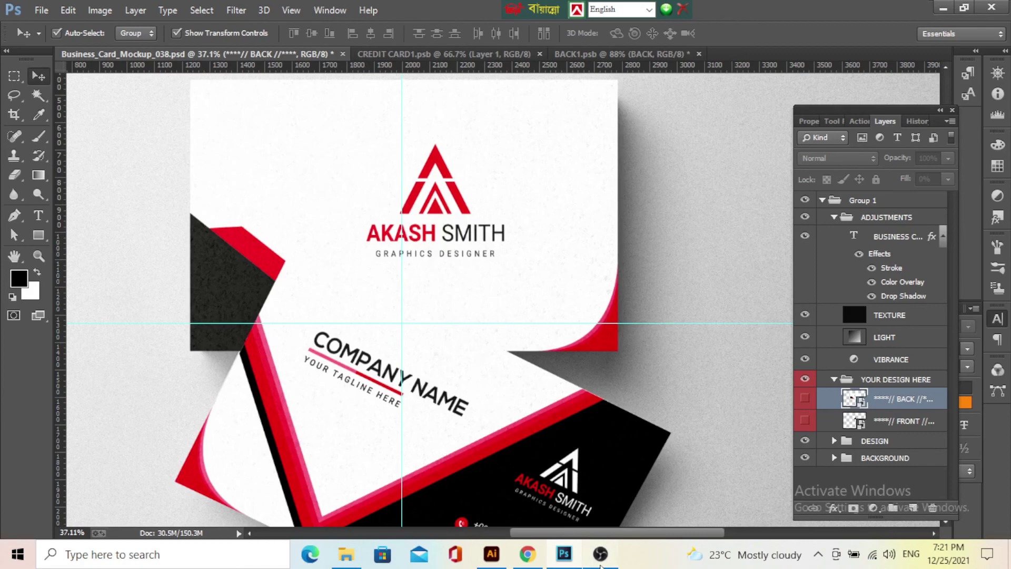